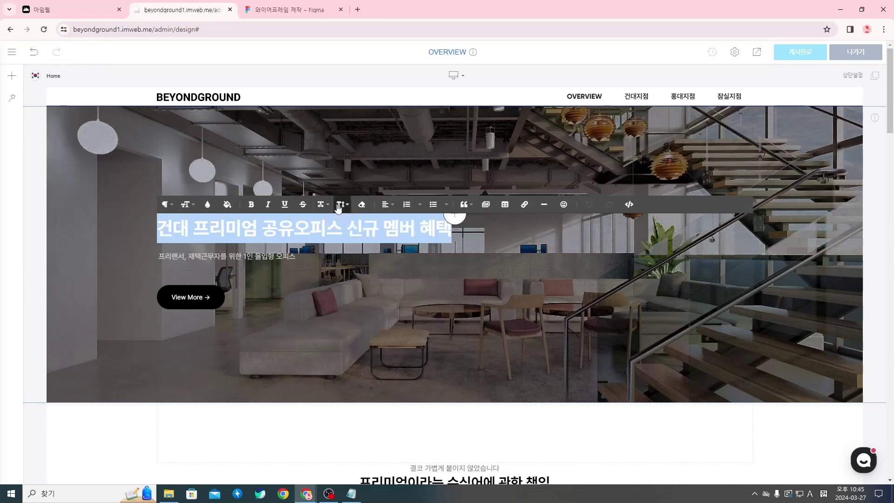
Step: Tighten the line spacing of the hero title "건대 프리미엄 공유오피스 신규 멤버 혜택" and publish the design
{"action": "left_click", "coordinate": [341, 205]}
{"action": "left_click", "coordinate": [346, 226]}
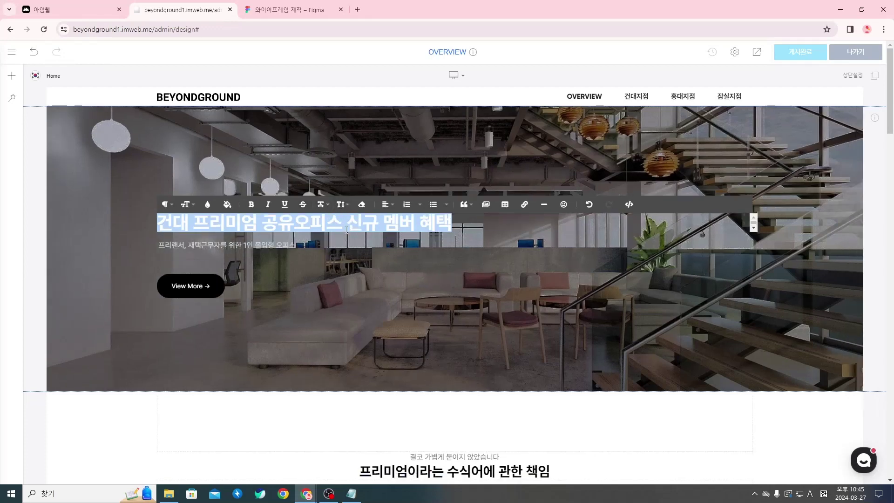
{"action": "left_click", "coordinate": [333, 279]}
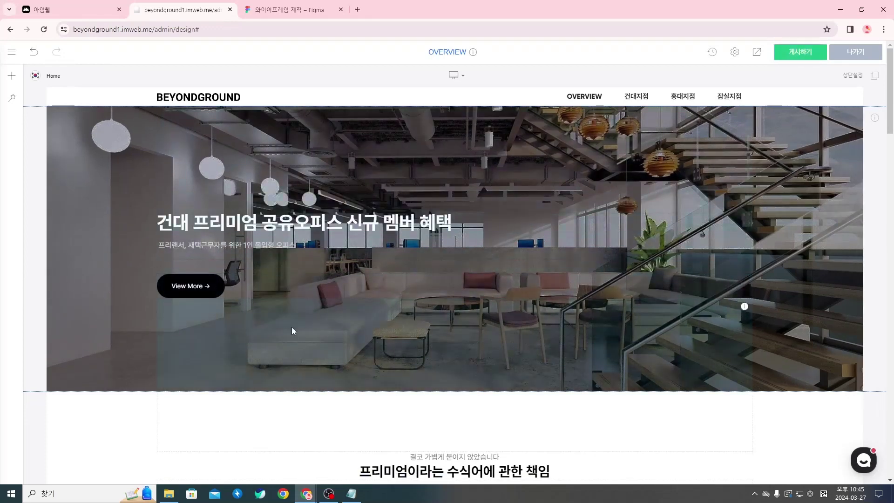
{"action": "left_click", "coordinate": [795, 62]}
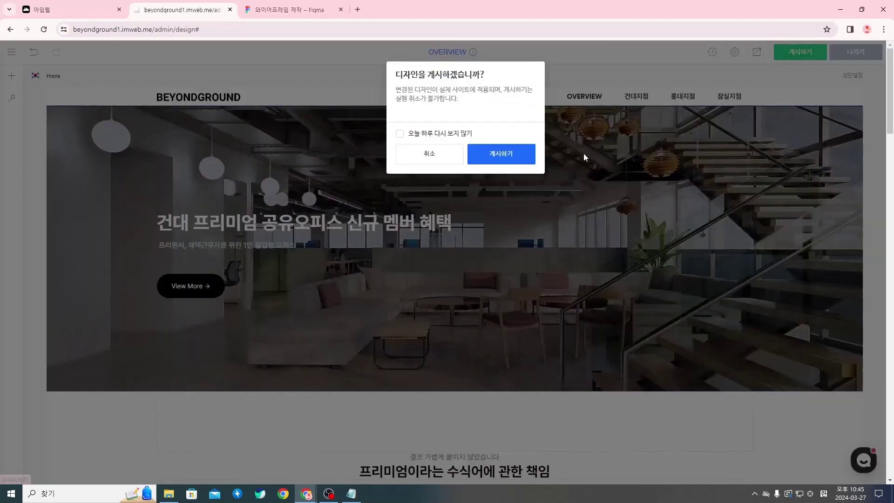
{"action": "left_click", "coordinate": [519, 155]}
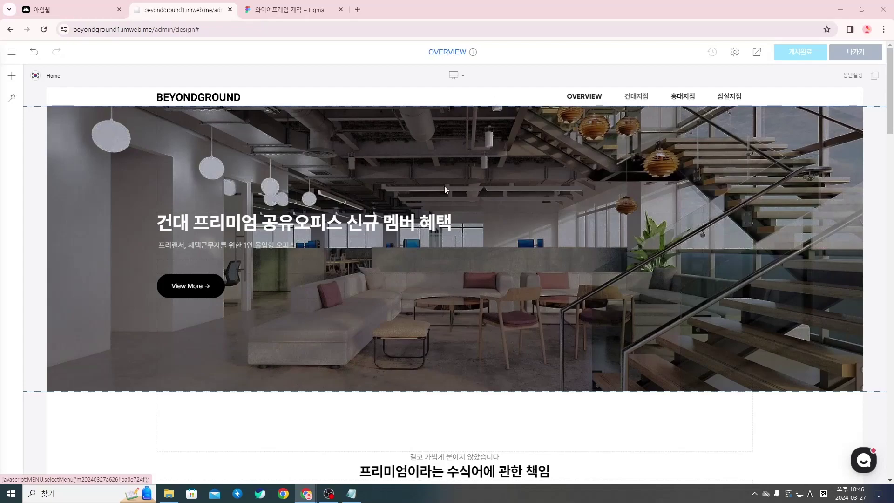
Step: Copy the whole "프리미엄 오피스 신청하기" section near the end of the OVERVIEW page
{"action": "scroll", "coordinate": [445, 185], "scroll_direction": "down", "scroll_amount": 9}
{"action": "scroll", "coordinate": [428, 293], "scroll_direction": "down", "scroll_amount": 15}
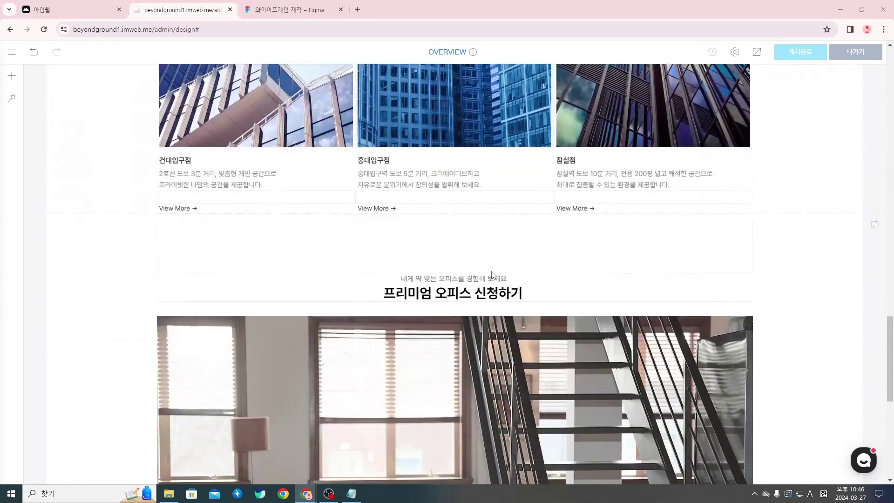
{"action": "scroll", "coordinate": [383, 331], "scroll_direction": "up", "scroll_amount": 3}
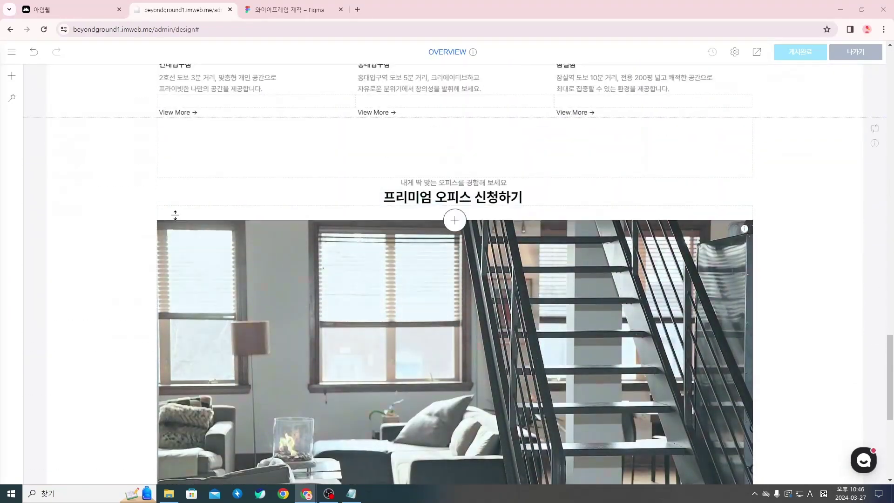
{"action": "scroll", "coordinate": [105, 213], "scroll_direction": "down", "scroll_amount": 3}
{"action": "scroll", "coordinate": [102, 203], "scroll_direction": "up", "scroll_amount": 3}
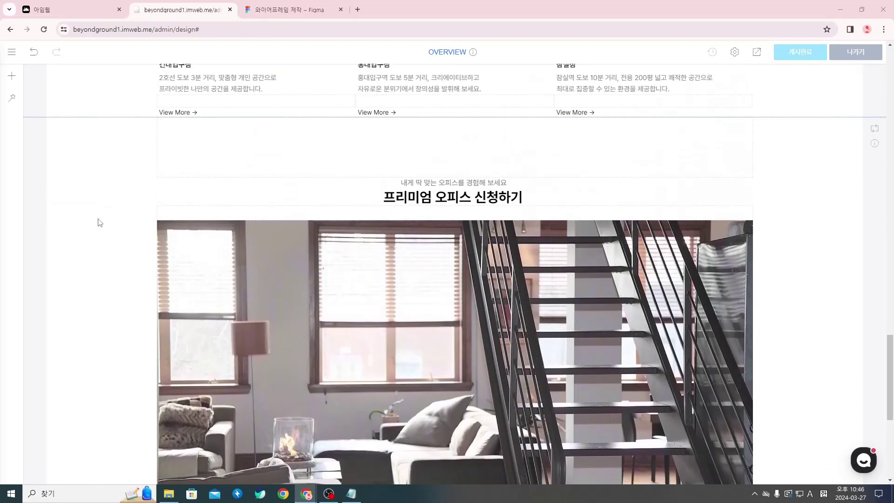
{"action": "right_click", "coordinate": [99, 219]}
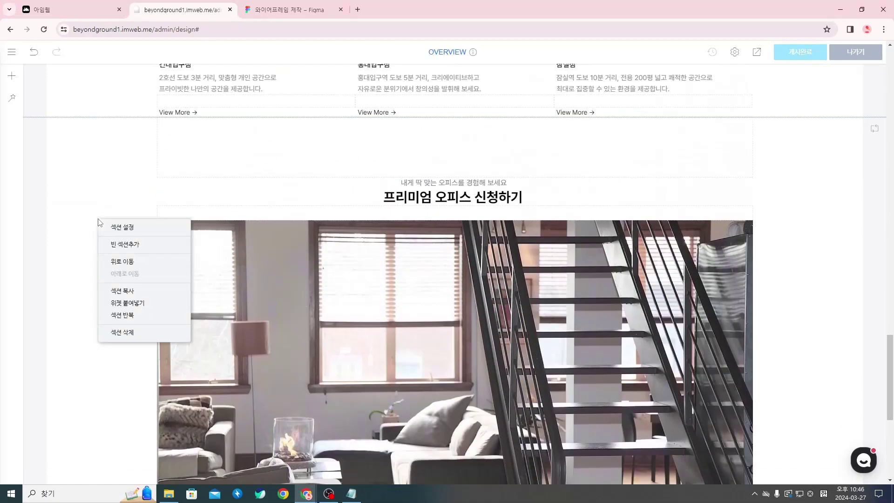
{"action": "left_click", "coordinate": [154, 290]}
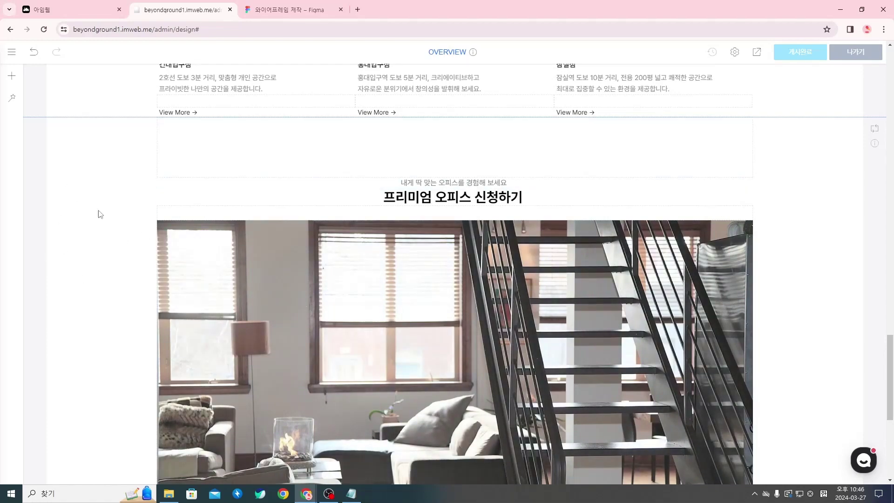
{"action": "right_click", "coordinate": [92, 264]}
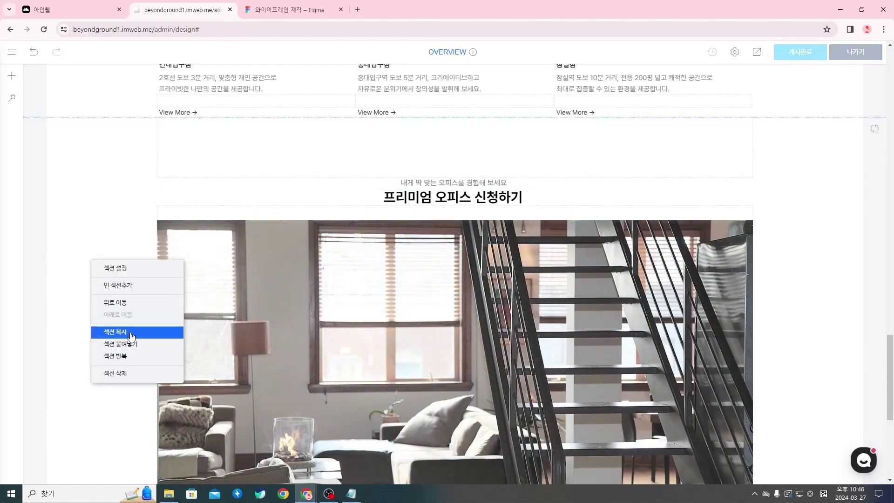
{"action": "left_click", "coordinate": [107, 332]}
Step: Open the 건대지점 page and paste the copied section into its empty content area
{"action": "scroll", "coordinate": [445, 304], "scroll_direction": "up", "scroll_amount": 20}
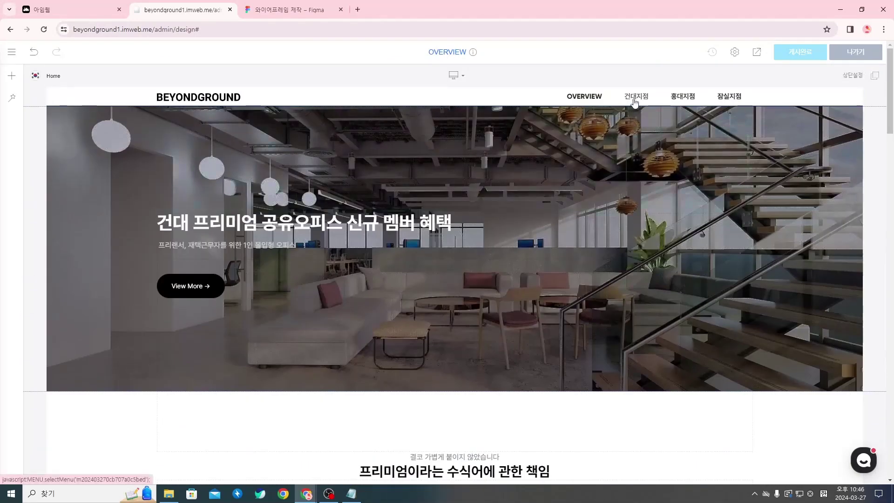
{"action": "left_click", "coordinate": [635, 98]}
{"action": "scroll", "coordinate": [457, 301], "scroll_direction": "down", "scroll_amount": 3}
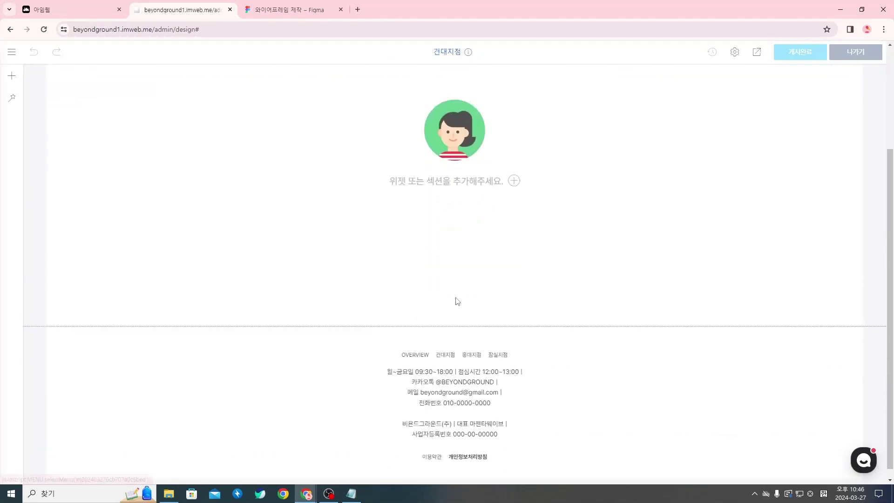
{"action": "scroll", "coordinate": [367, 323], "scroll_direction": "up", "scroll_amount": 3}
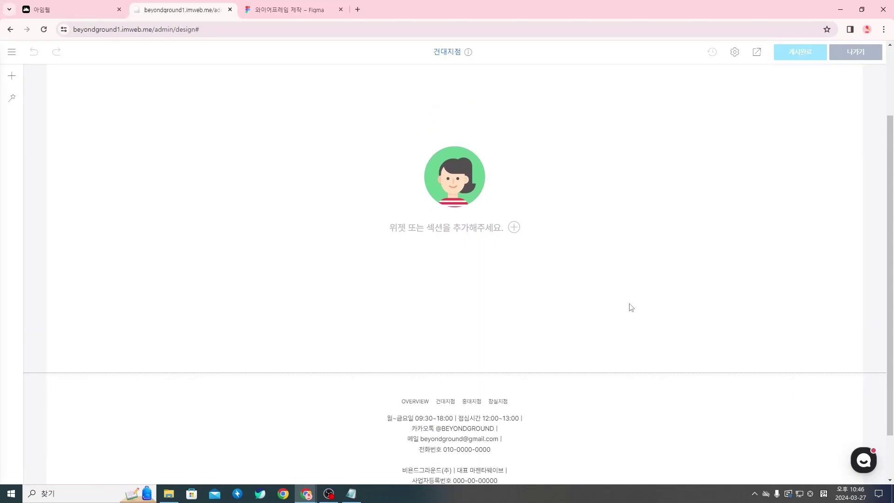
{"action": "right_click", "coordinate": [293, 226]}
{"action": "left_click", "coordinate": [355, 310]}
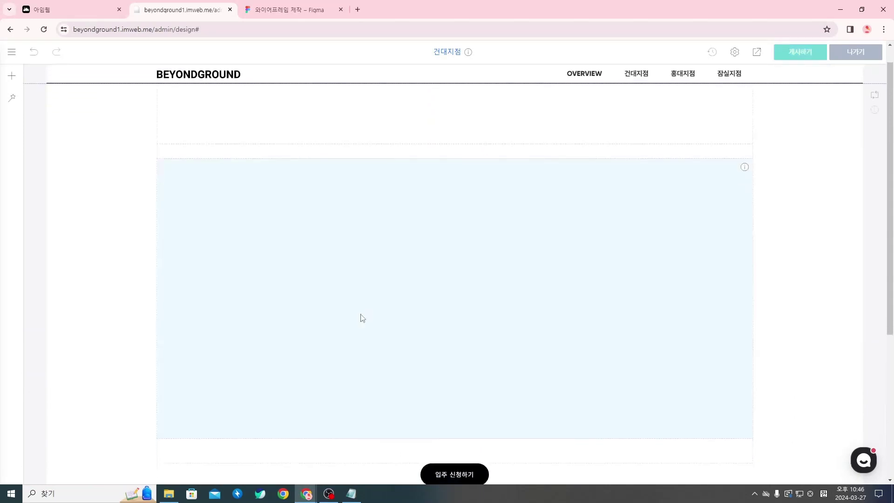
Step: Paste a second copy of the "프리미엄 오피스 신청하기" section onto the 건대지점 page
{"action": "scroll", "coordinate": [497, 283], "scroll_direction": "up", "scroll_amount": 5}
{"action": "scroll", "coordinate": [405, 221], "scroll_direction": "up", "scroll_amount": 2}
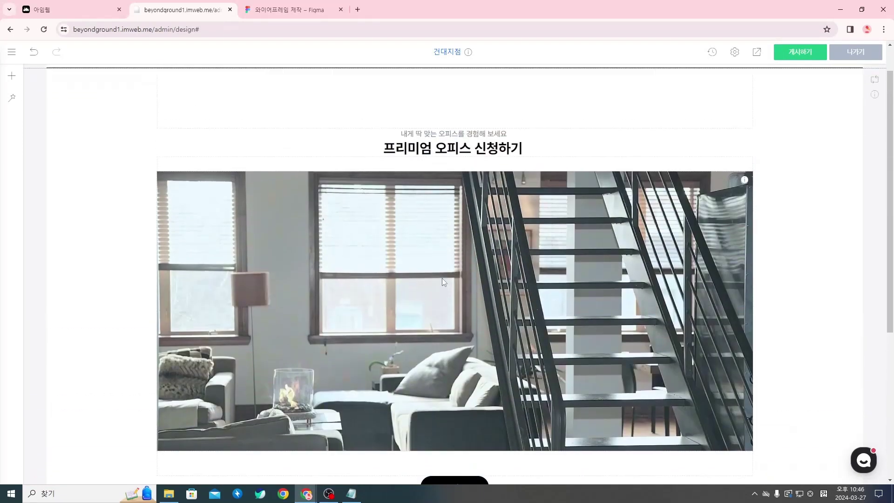
{"action": "scroll", "coordinate": [140, 217], "scroll_direction": "down", "scroll_amount": 6}
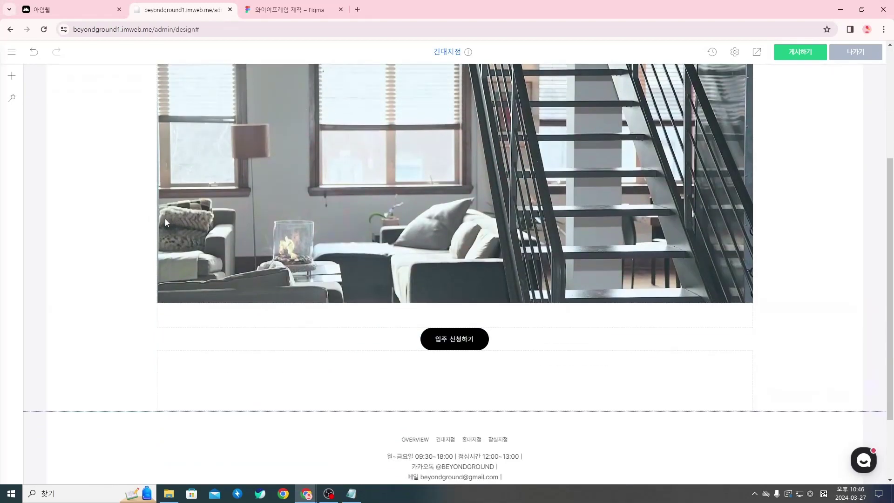
{"action": "scroll", "coordinate": [165, 219], "scroll_direction": "up", "scroll_amount": 6}
{"action": "right_click", "coordinate": [87, 190]}
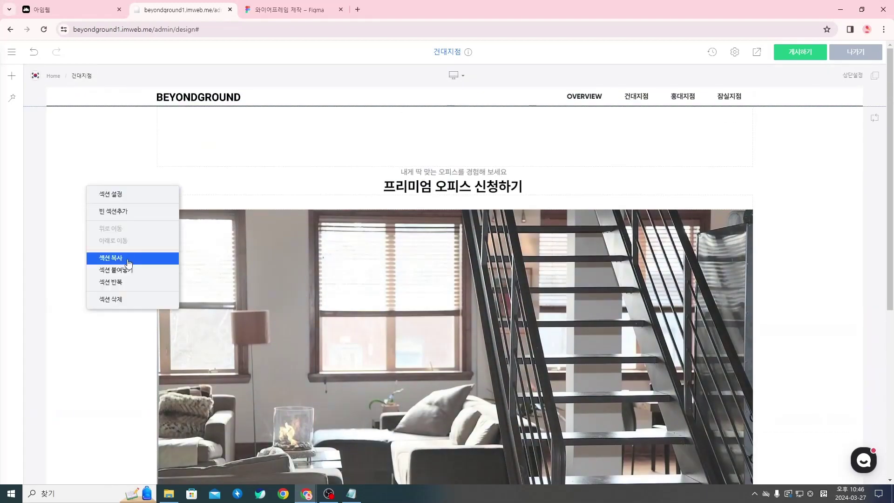
{"action": "left_click", "coordinate": [117, 270]}
Step: Delete the office interior image from the first "프리미엄 오피스 신청하기" section
{"action": "scroll", "coordinate": [451, 353], "scroll_direction": "down", "scroll_amount": 12}
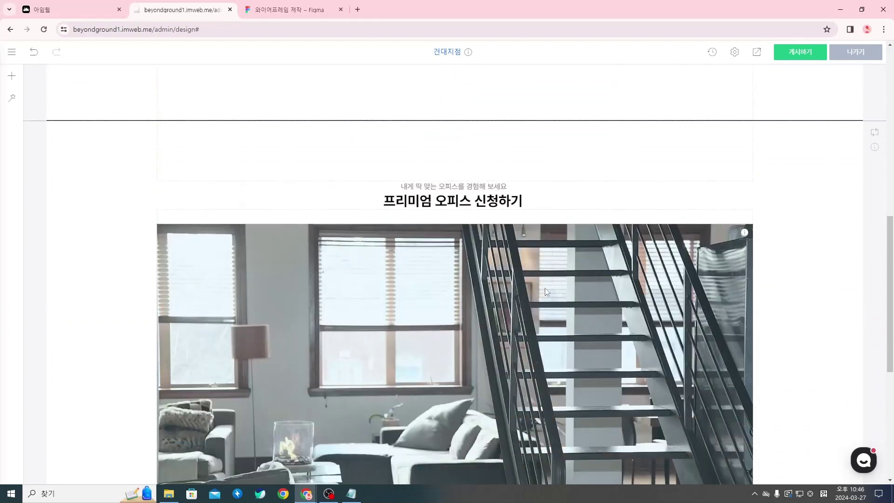
{"action": "scroll", "coordinate": [545, 288], "scroll_direction": "up", "scroll_amount": 3}
{"action": "scroll", "coordinate": [470, 254], "scroll_direction": "up", "scroll_amount": 2}
{"action": "scroll", "coordinate": [468, 255], "scroll_direction": "down", "scroll_amount": 7}
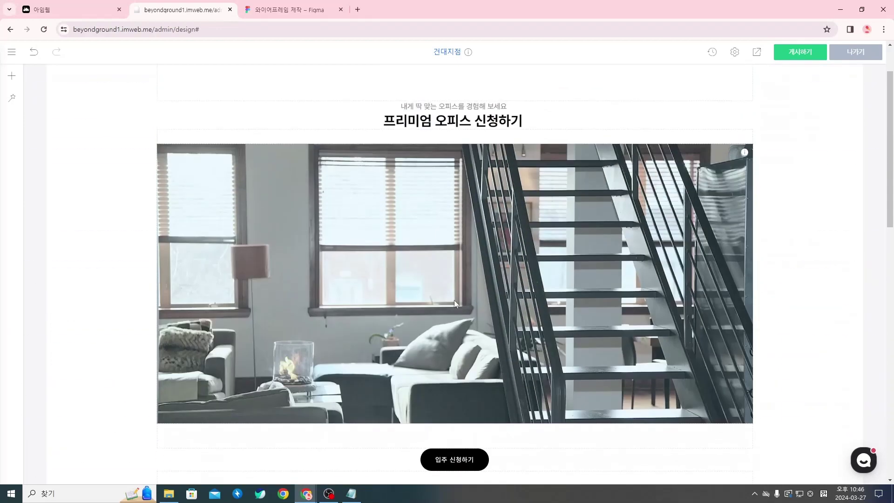
{"action": "right_click", "coordinate": [273, 252]}
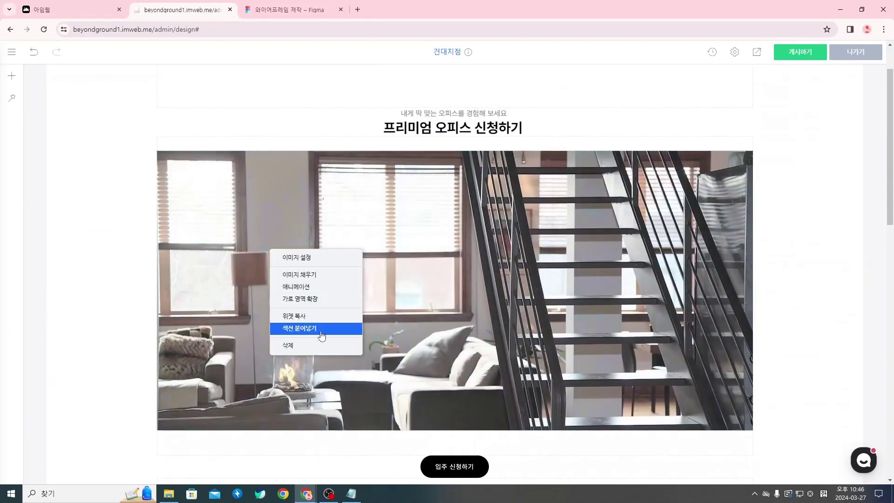
{"action": "left_click", "coordinate": [307, 347]}
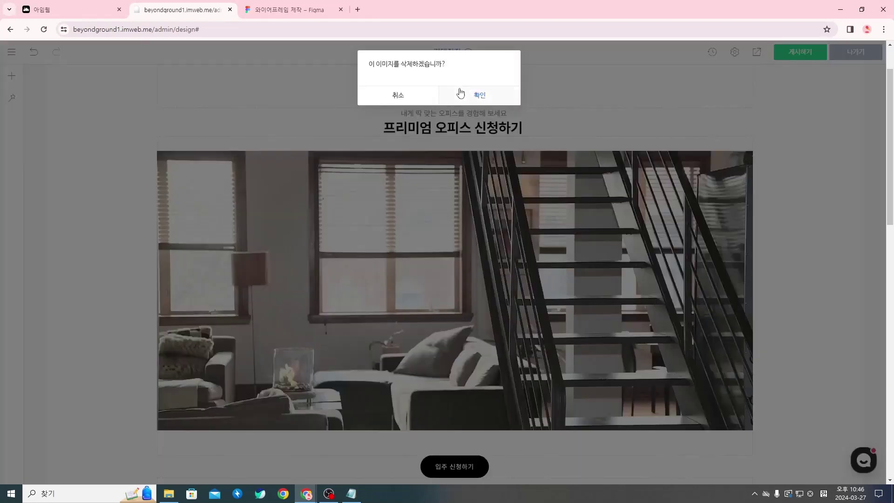
{"action": "left_click", "coordinate": [460, 94]}
Step: Delete the 입주 신청하기 button and the spacing widgets above and below it from the first section
{"action": "right_click", "coordinate": [467, 165]}
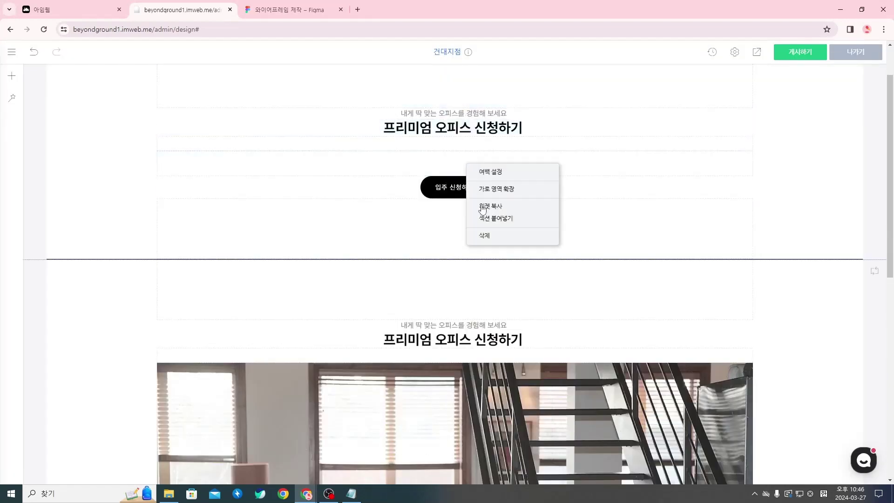
{"action": "left_click", "coordinate": [486, 235]}
{"action": "left_click", "coordinate": [475, 96]}
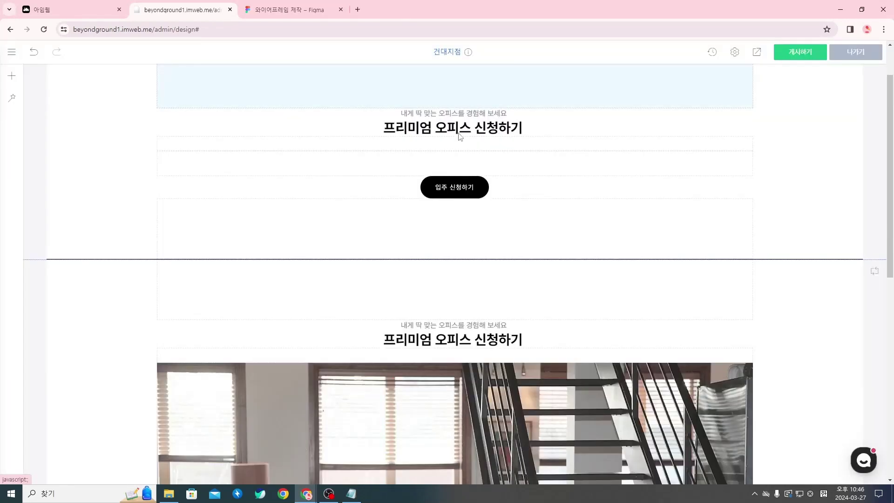
{"action": "right_click", "coordinate": [488, 163]}
{"action": "left_click", "coordinate": [519, 244]}
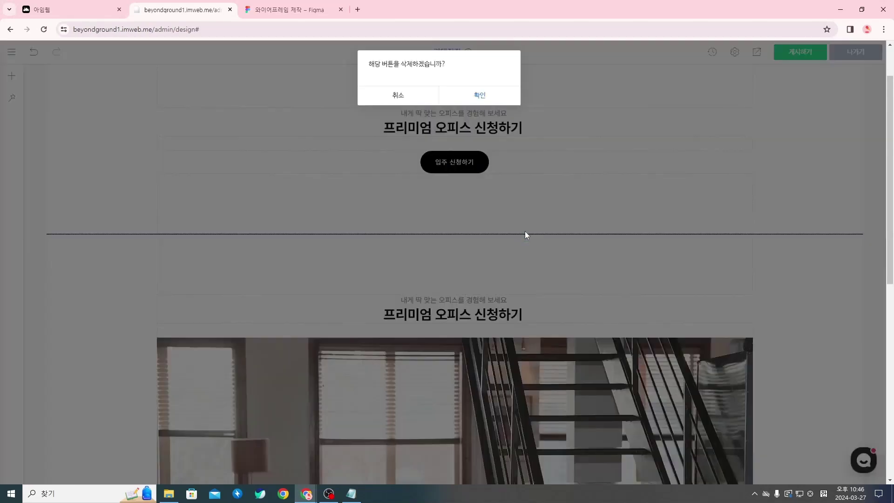
{"action": "left_click", "coordinate": [499, 104]}
{"action": "right_click", "coordinate": [488, 170]}
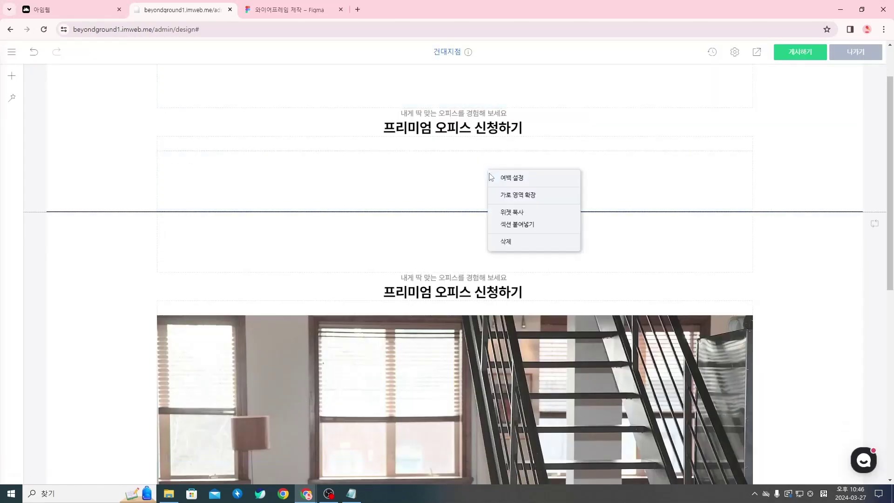
{"action": "left_click", "coordinate": [525, 243]}
{"action": "left_click", "coordinate": [485, 93]}
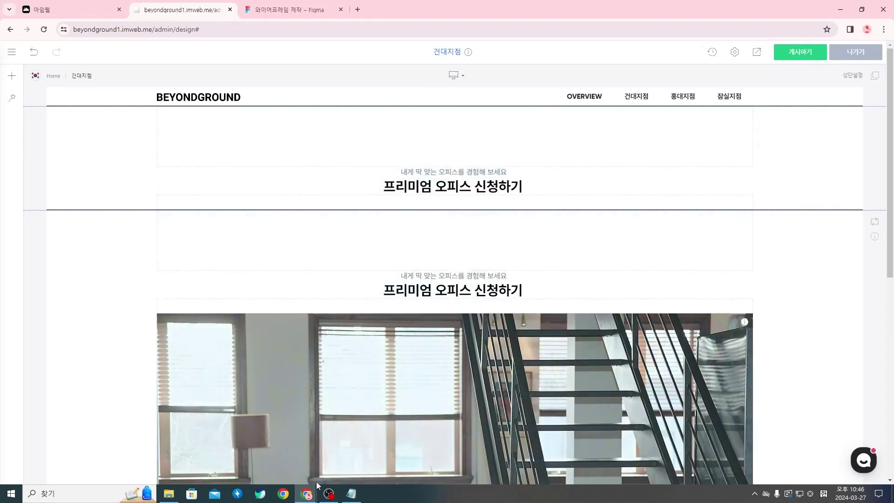
Step: Switch to the Notion copywriting document and view the 건대지점 table
{"action": "mouse_move", "coordinate": [306, 493]}
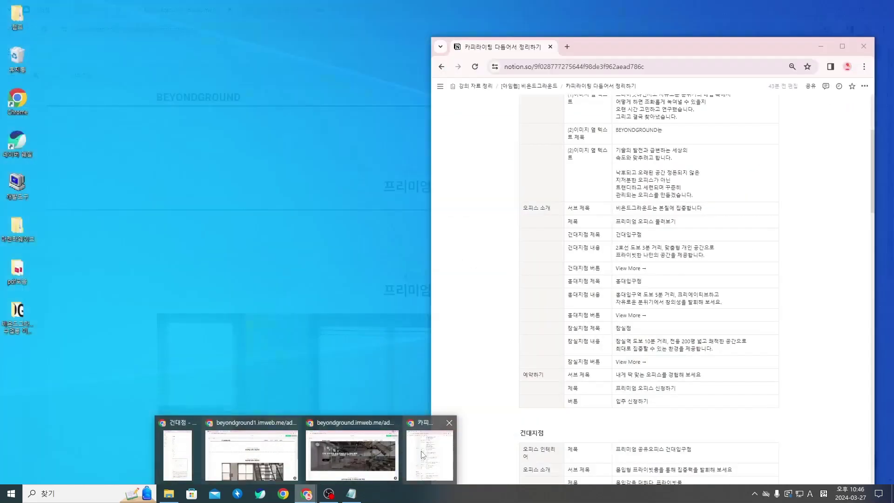
{"action": "left_click", "coordinate": [418, 454]}
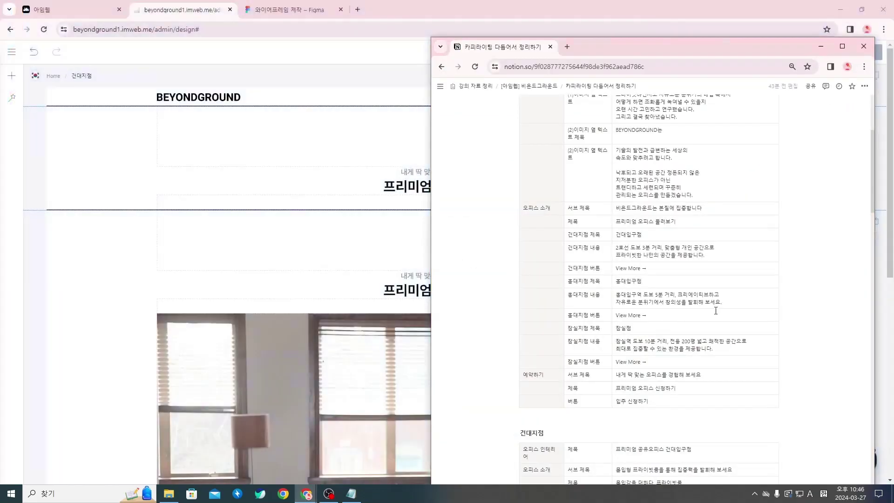
{"action": "scroll", "coordinate": [703, 317], "scroll_direction": "down", "scroll_amount": 5}
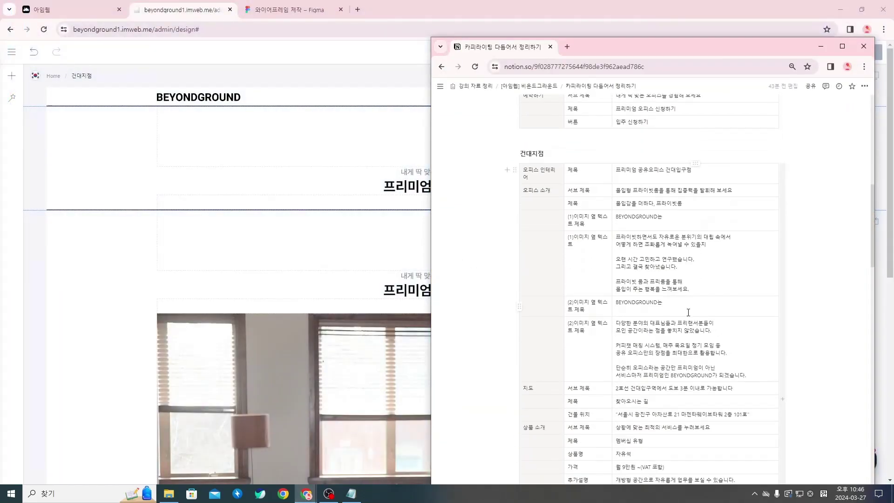
Step: Switch to the Figma wireframe and examine the branch page layout from 오피스 인테리어 through 오피스 소개, 지도 and 상품 소개 to 예약하기
{"action": "left_click", "coordinate": [279, 13]}
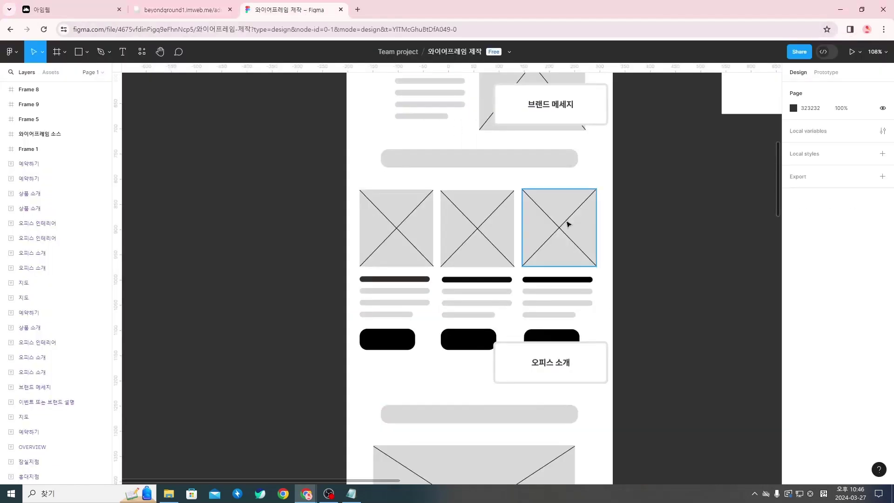
{"action": "scroll", "coordinate": [565, 223], "scroll_direction": "down", "scroll_amount": 5}
{"action": "scroll", "coordinate": [581, 234], "scroll_direction": "down", "scroll_amount": 15}
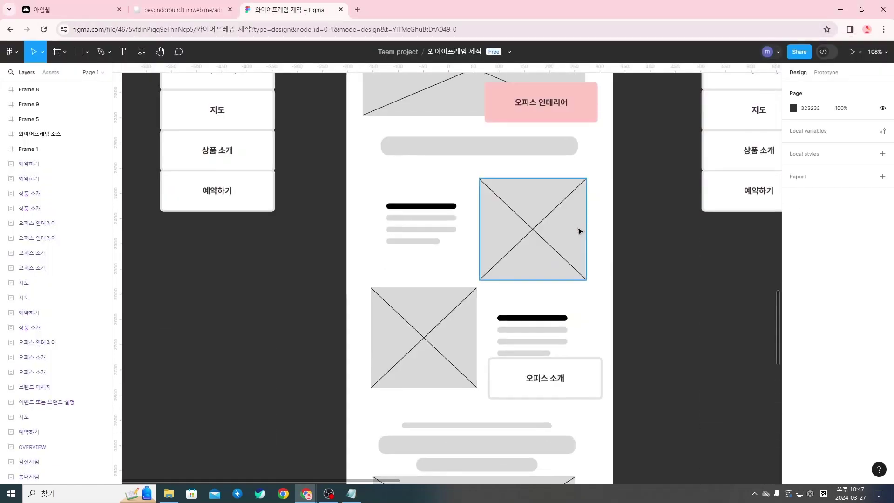
{"action": "scroll", "coordinate": [555, 248], "scroll_direction": "down", "scroll_amount": 2}
{"action": "left_click_drag", "start_coordinate": [378, 152], "coordinate": [500, 222]}
{"action": "left_click", "coordinate": [597, 247]}
{"action": "scroll", "coordinate": [480, 196], "scroll_direction": "down", "scroll_amount": 3}
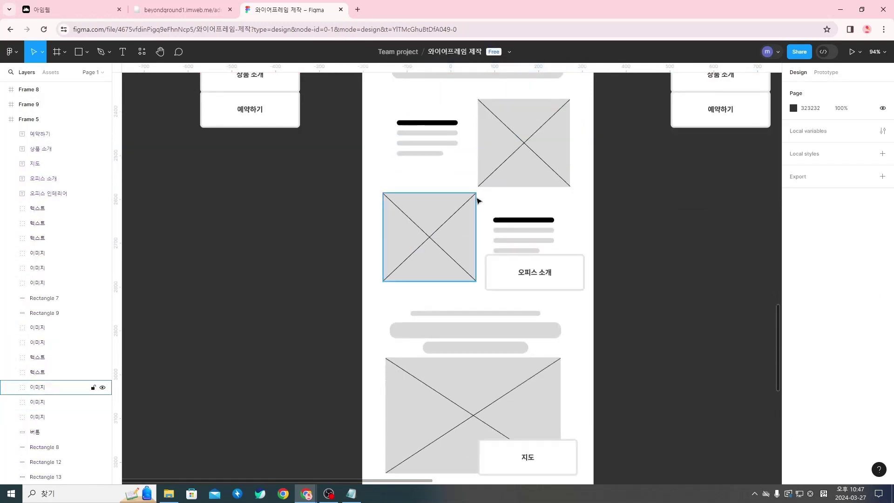
{"action": "scroll", "coordinate": [485, 308], "scroll_direction": "down", "scroll_amount": 5}
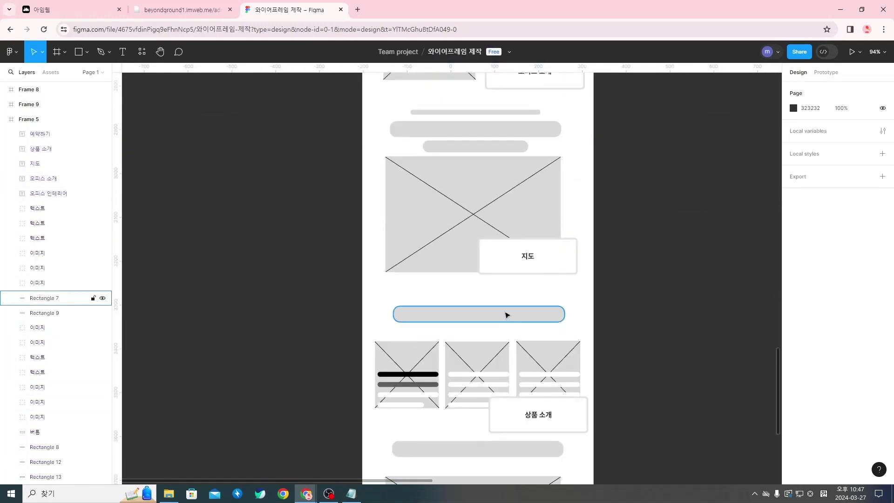
{"action": "scroll", "coordinate": [485, 310], "scroll_direction": "down", "scroll_amount": 1}
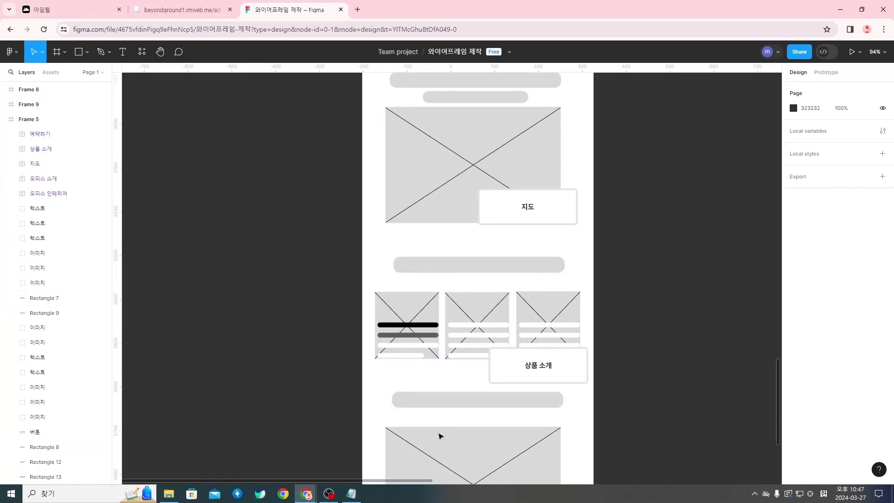
{"action": "scroll", "coordinate": [439, 436], "scroll_direction": "down", "scroll_amount": 3}
{"action": "scroll", "coordinate": [615, 397], "scroll_direction": "up", "scroll_amount": 5}
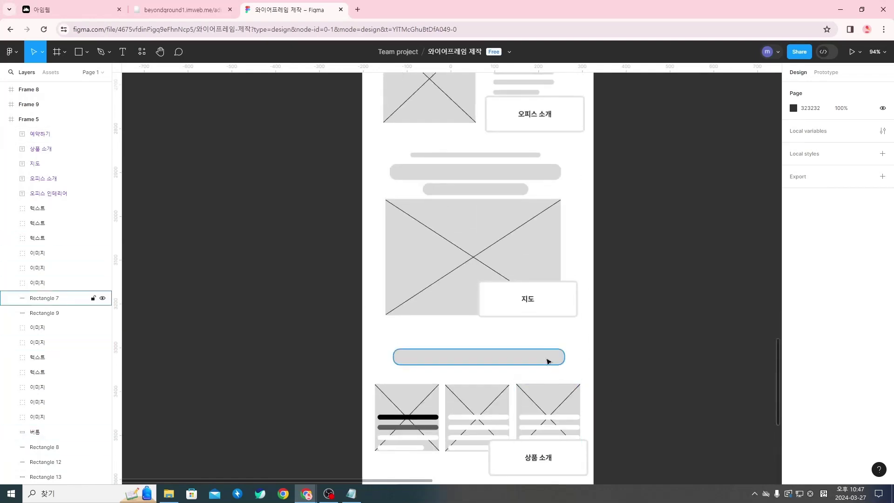
Step: Return from the Figma wireframe to the 건대지점 page editor and copy the first 프리미엄 오피스 신청하기 section
{"action": "scroll", "coordinate": [541, 359], "scroll_direction": "up", "scroll_amount": 2}
{"action": "scroll", "coordinate": [504, 261], "scroll_direction": "up", "scroll_amount": 2}
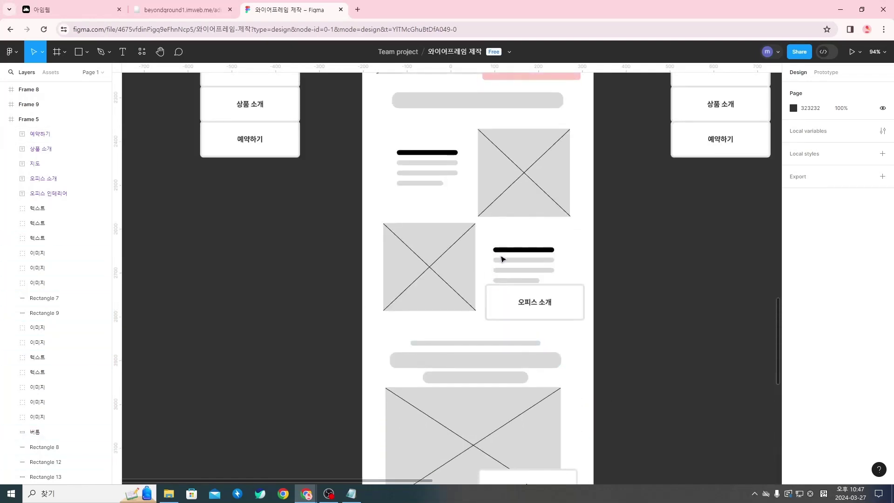
{"action": "scroll", "coordinate": [504, 260], "scroll_direction": "up", "scroll_amount": 4}
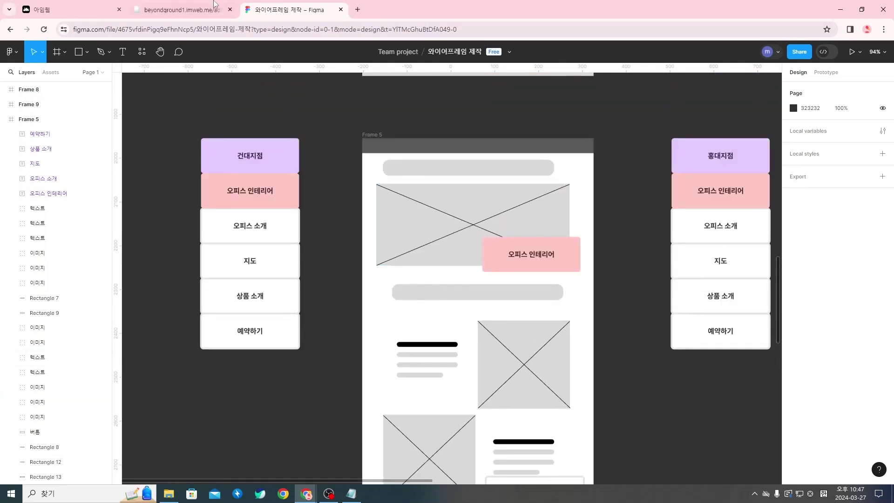
{"action": "left_click", "coordinate": [214, 5]}
{"action": "right_click", "coordinate": [72, 148]}
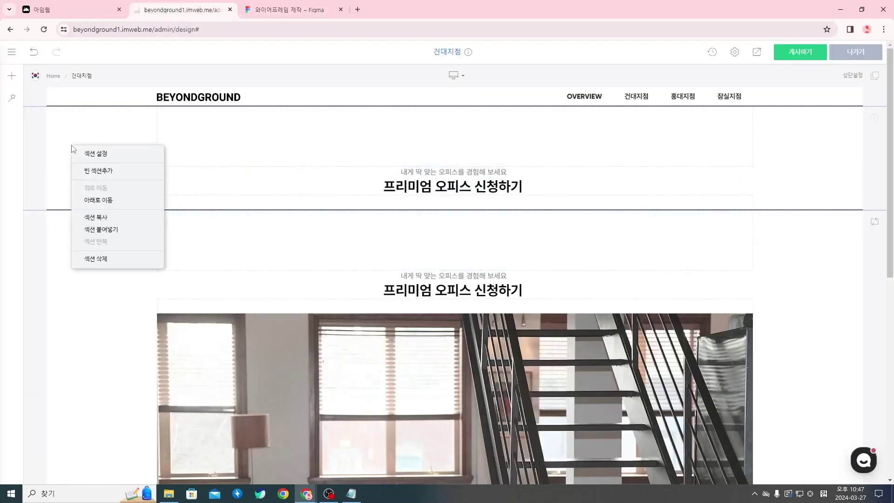
{"action": "left_click", "coordinate": [141, 225]}
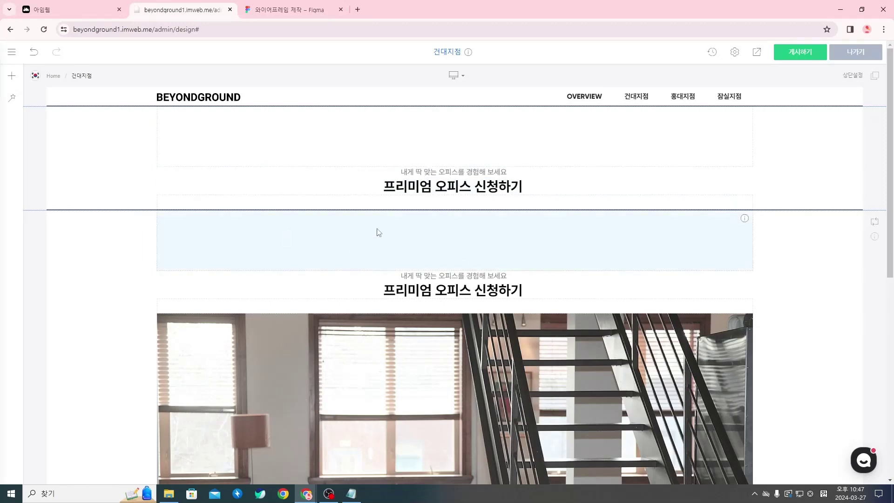
Step: Switch to the Notion copywriting document and examine the 건대지점 table's 오피스 소개, 지도 and 상품 소개 rows
{"action": "mouse_move", "coordinate": [304, 495]}
{"action": "left_click", "coordinate": [430, 454]}
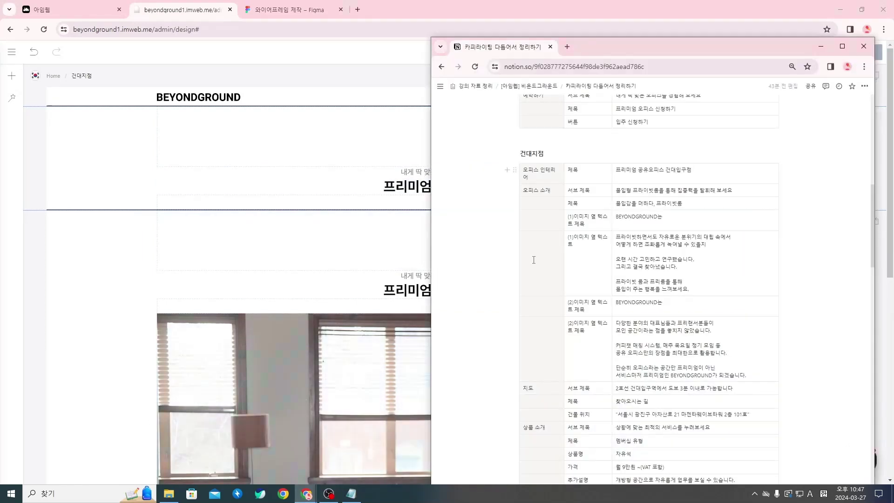
{"action": "scroll", "coordinate": [646, 267], "scroll_direction": "down", "scroll_amount": 5}
{"action": "scroll", "coordinate": [646, 268], "scroll_direction": "up", "scroll_amount": 6}
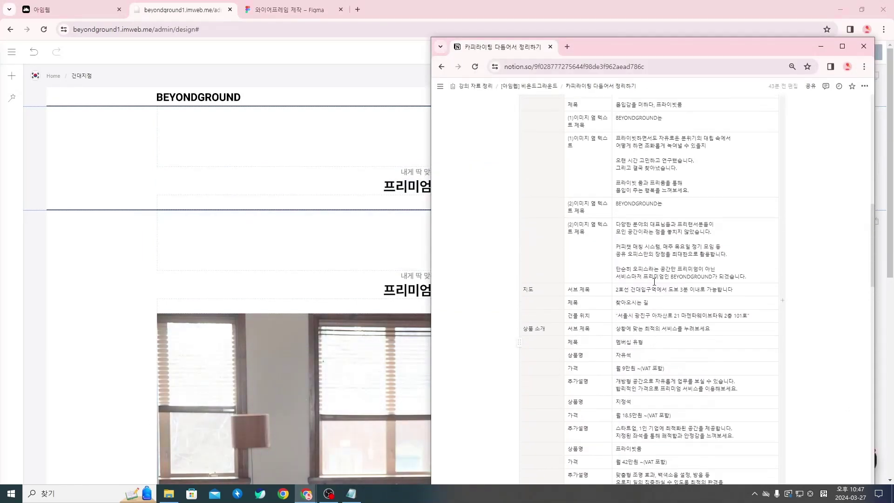
{"action": "scroll", "coordinate": [548, 130], "scroll_direction": "up", "scroll_amount": 1}
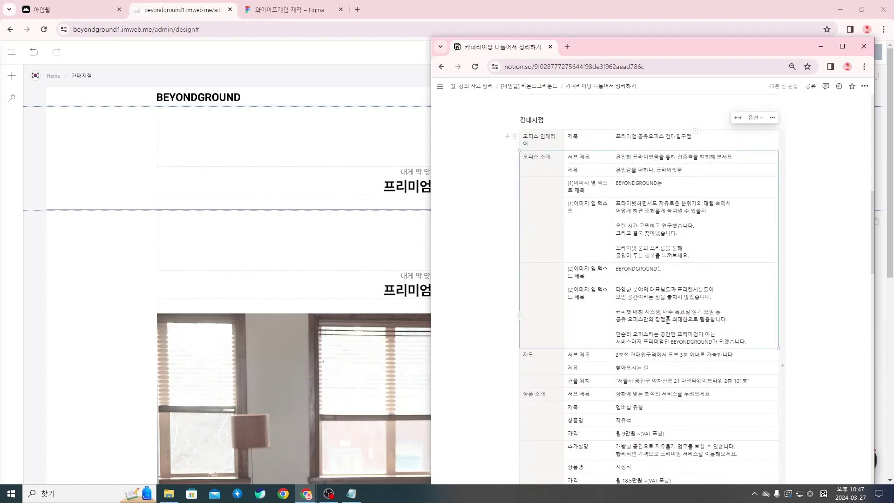
{"action": "scroll", "coordinate": [660, 328], "scroll_direction": "down", "scroll_amount": 1}
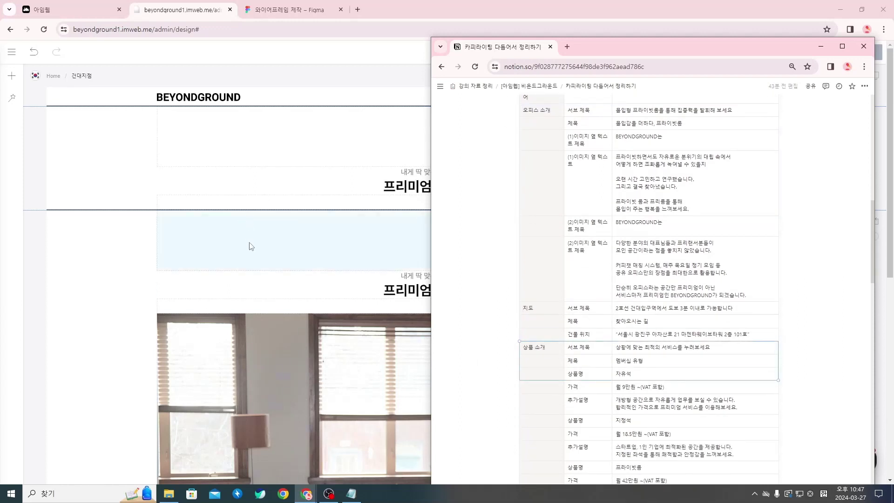
Step: Switch back to the 건대지점 page editor and paste the copied title section twice below the first section
{"action": "left_click", "coordinate": [255, 253]}
{"action": "right_click", "coordinate": [123, 166]}
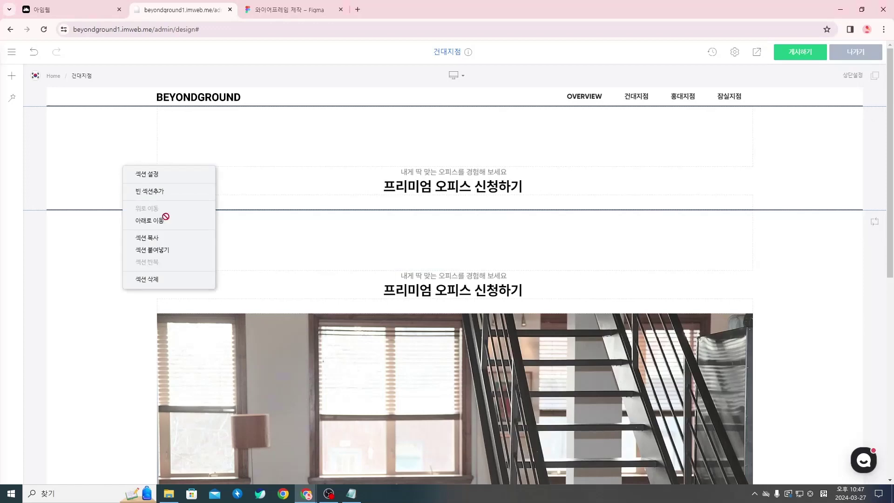
{"action": "left_click", "coordinate": [184, 251]}
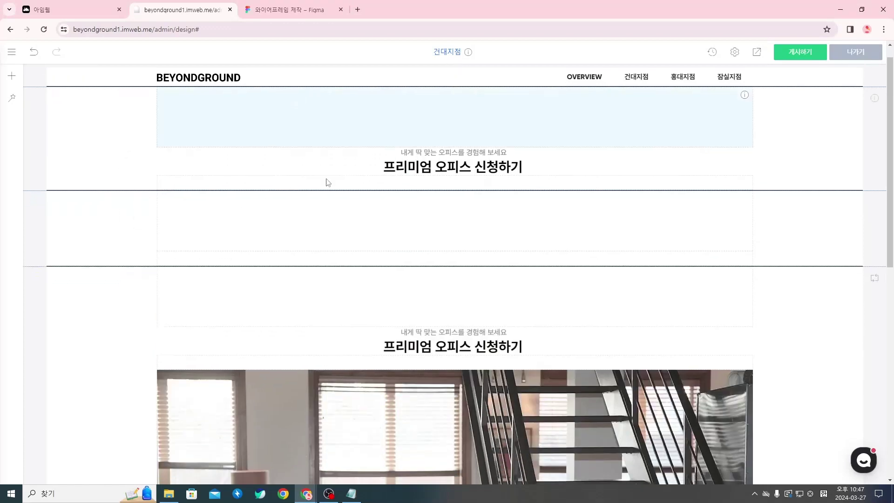
{"action": "right_click", "coordinate": [123, 174]}
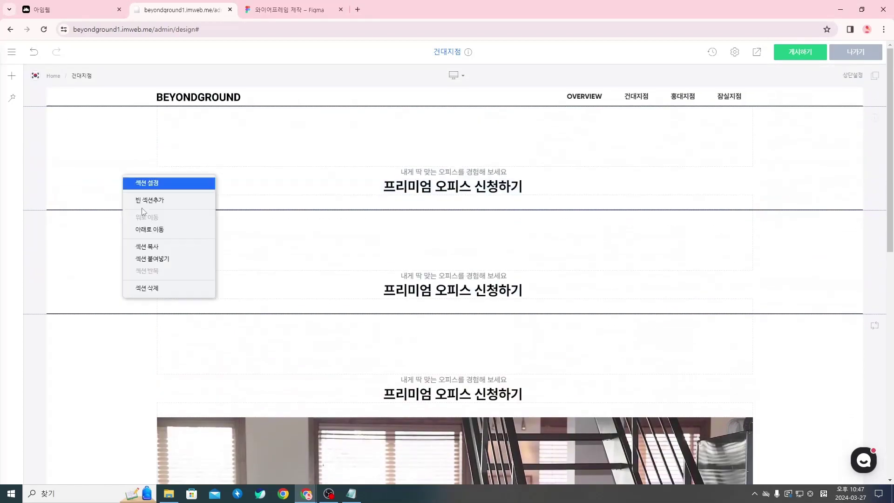
{"action": "left_click", "coordinate": [163, 259]}
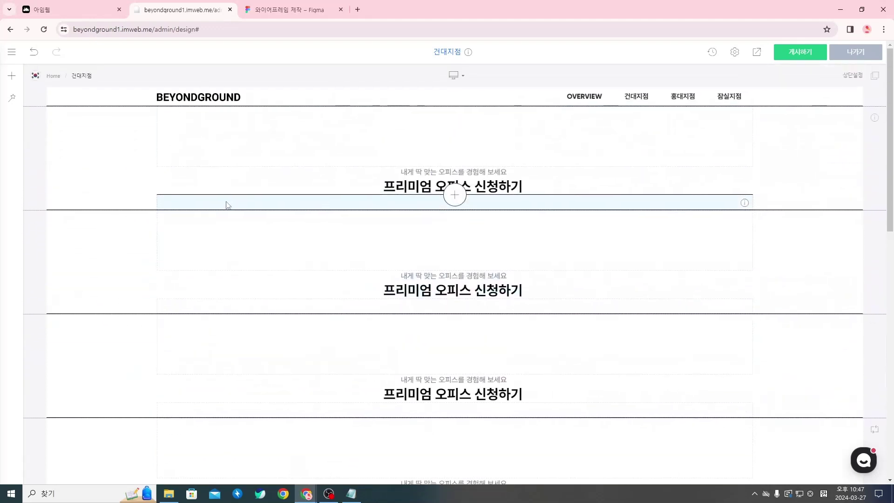
Step: Add an empty section directly below the first 프리미엄 오피스 신청하기 section
{"action": "right_click", "coordinate": [101, 134]}
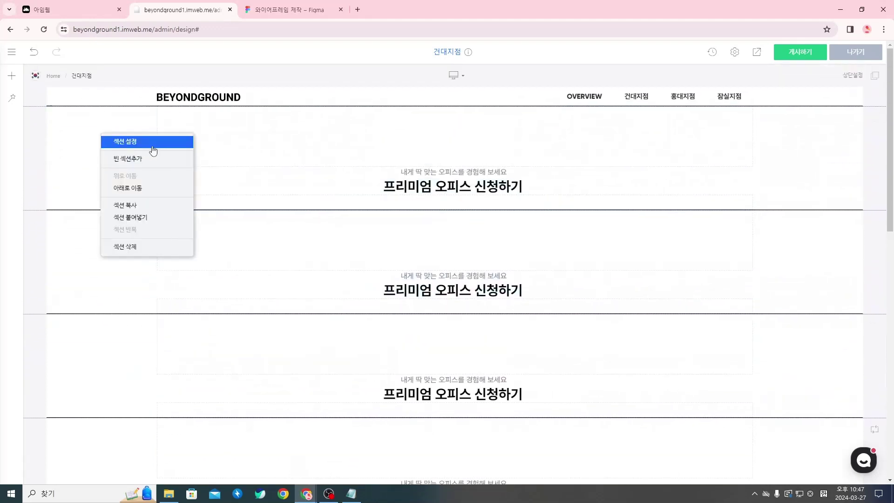
{"action": "left_click", "coordinate": [135, 116]}
{"action": "right_click", "coordinate": [120, 119]}
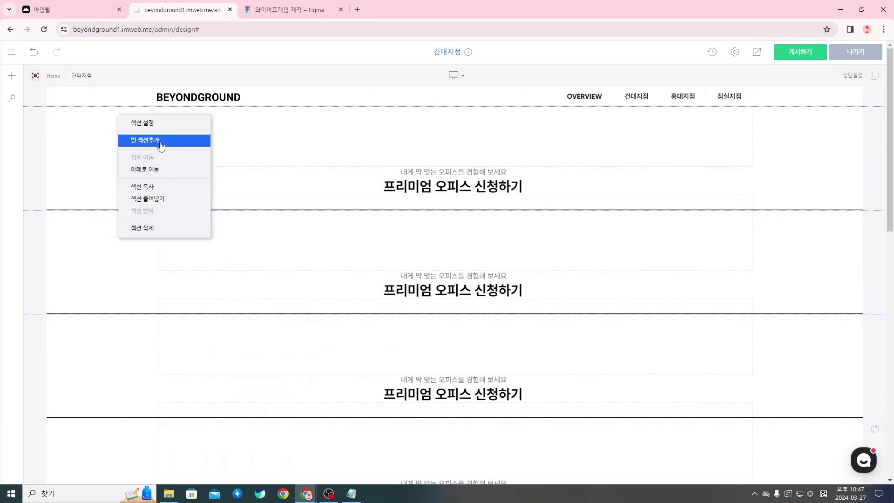
{"action": "left_click", "coordinate": [170, 140]}
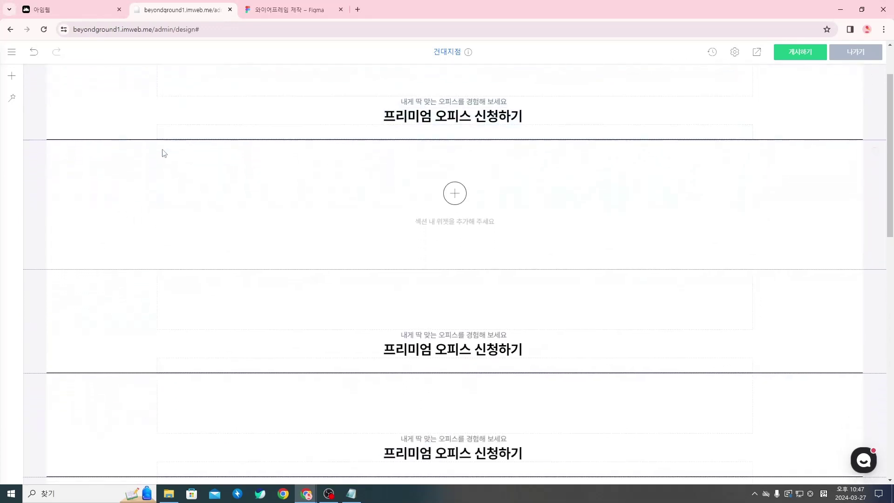
Step: Move the empty section up one place so it comes first on the 건대지점 page
{"action": "right_click", "coordinate": [111, 236]}
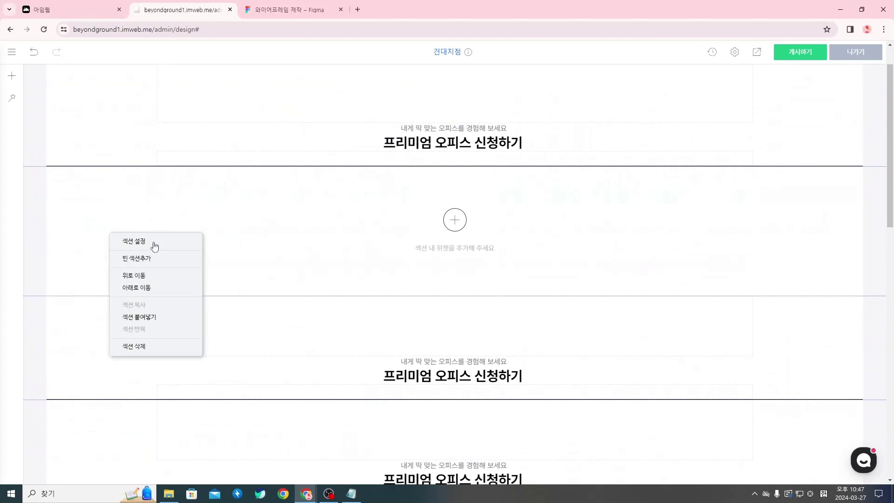
{"action": "left_click", "coordinate": [399, 224]}
{"action": "scroll", "coordinate": [408, 293], "scroll_direction": "up", "scroll_amount": 1}
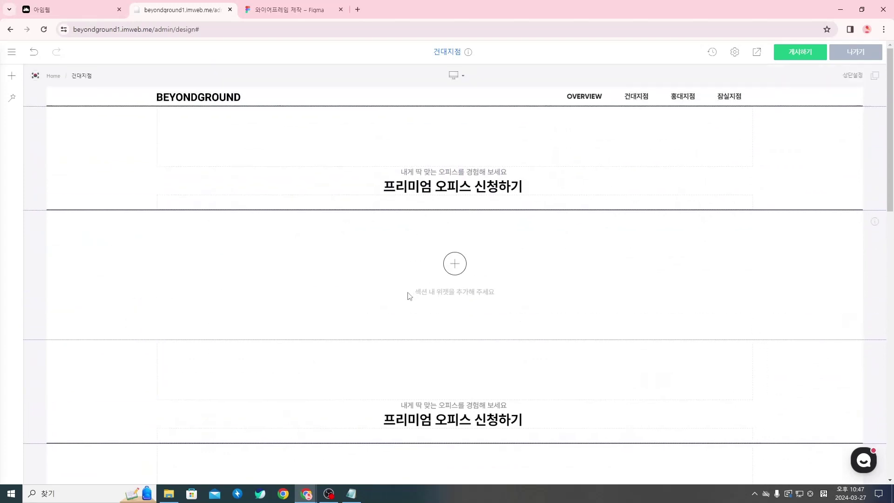
{"action": "right_click", "coordinate": [113, 258]}
{"action": "left_click", "coordinate": [92, 253]}
{"action": "right_click", "coordinate": [84, 250]}
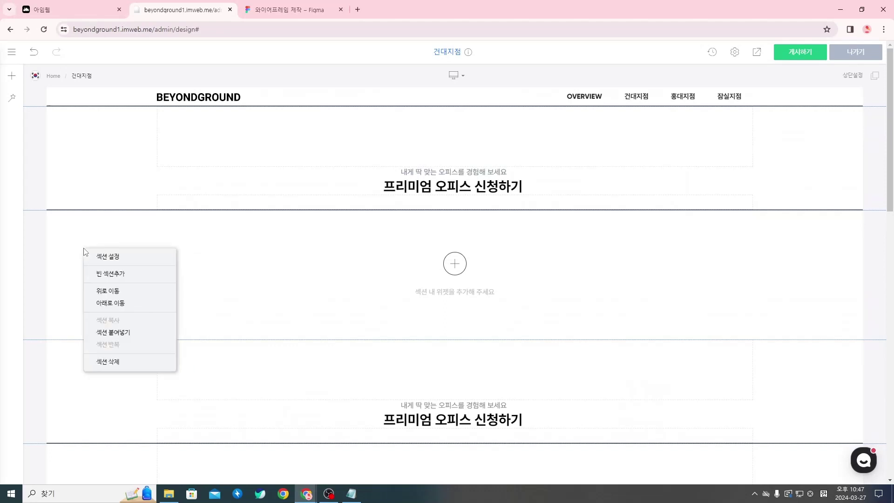
{"action": "left_click", "coordinate": [120, 291]}
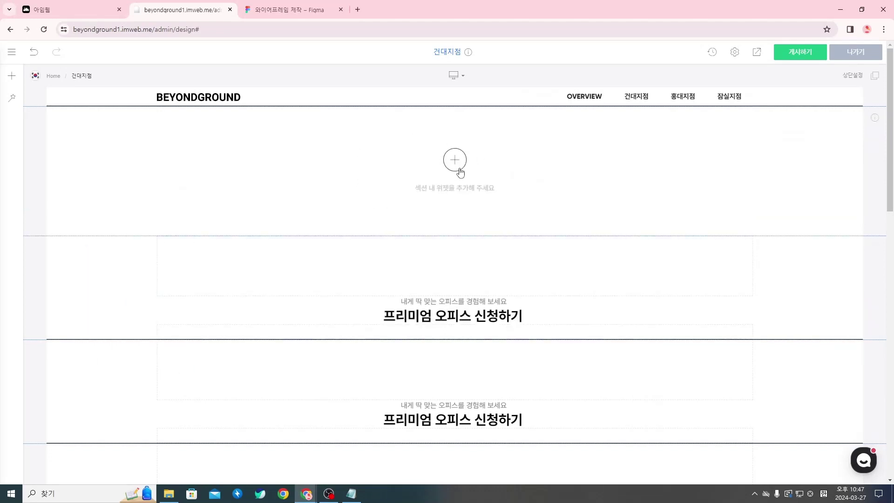
Step: Check the 오피스 인테리어 wireframe in Figma, then add a 여백 spacing widget 50px high to the page's empty first section
{"action": "left_click", "coordinate": [293, 5]}
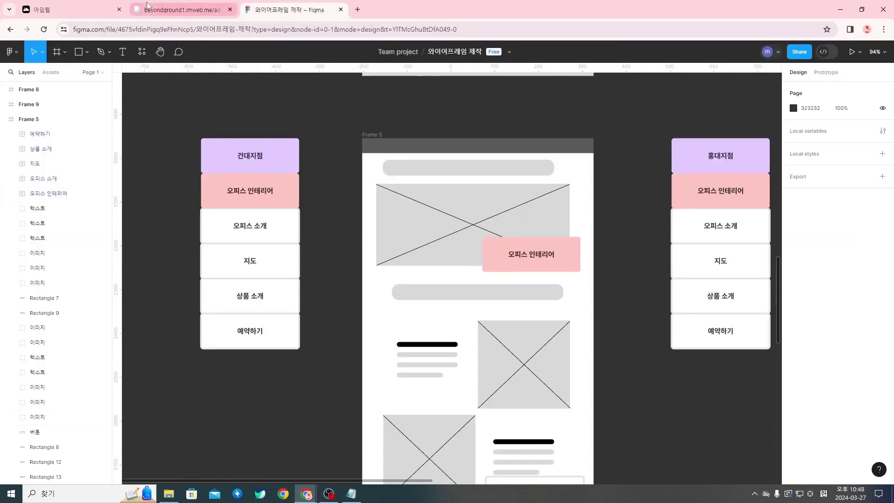
{"action": "left_click", "coordinate": [186, 10]}
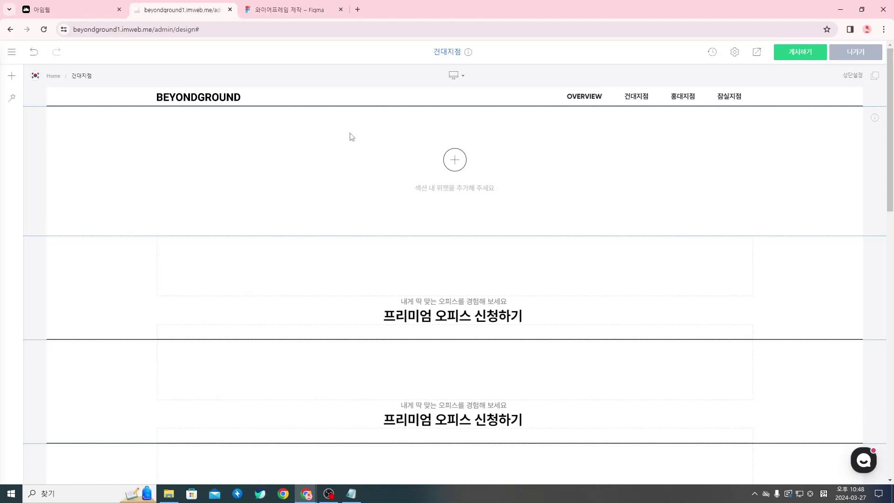
{"action": "left_click", "coordinate": [451, 161]}
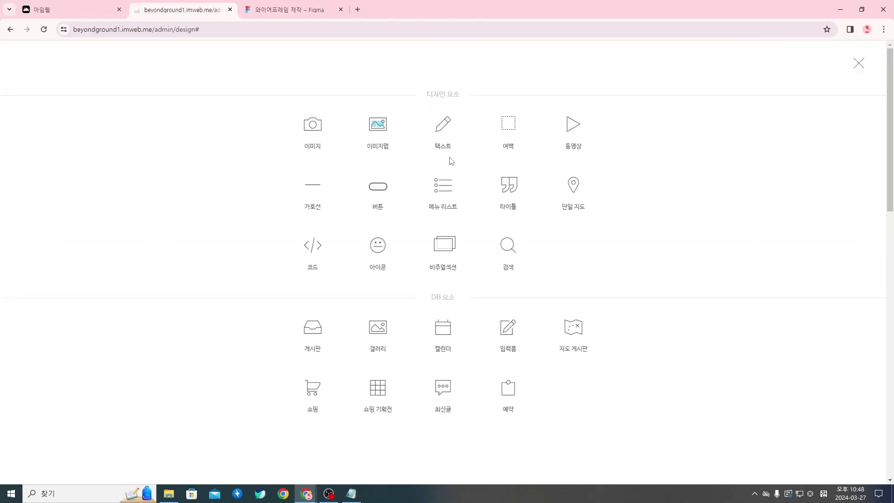
{"action": "left_click", "coordinate": [512, 126]}
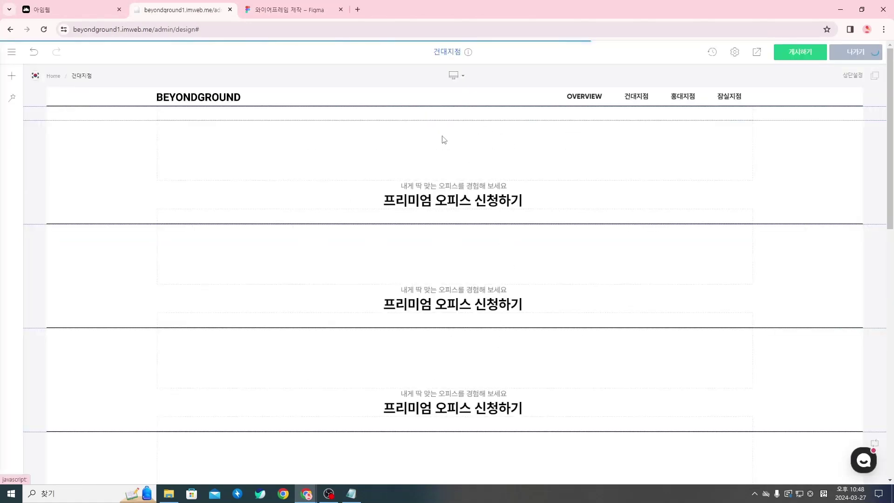
{"action": "right_click", "coordinate": [312, 115]}
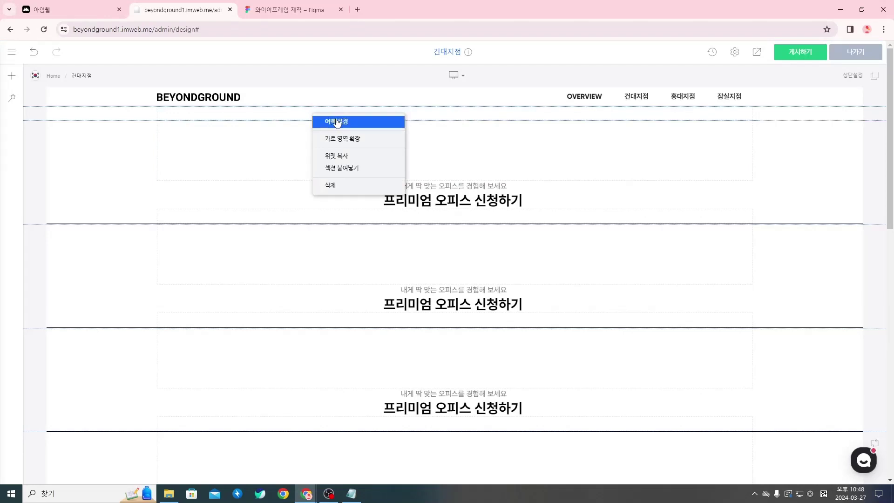
{"action": "left_click", "coordinate": [334, 121]}
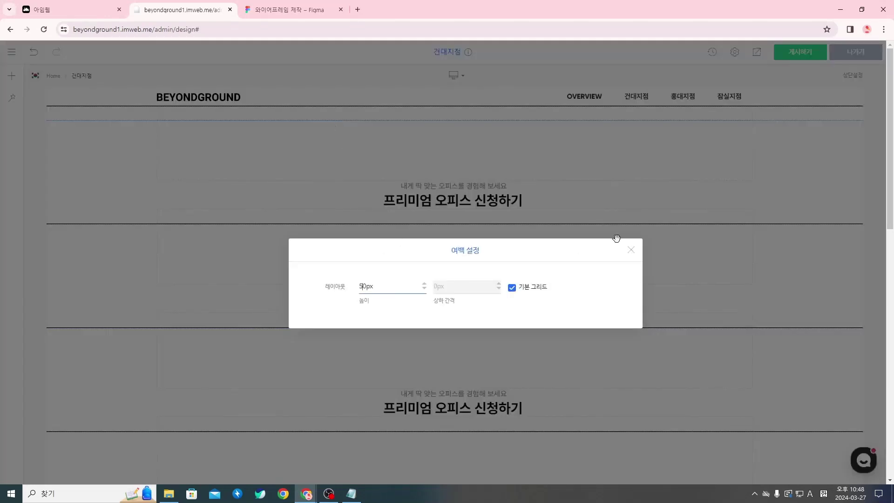
{"action": "left_click", "coordinate": [631, 249]}
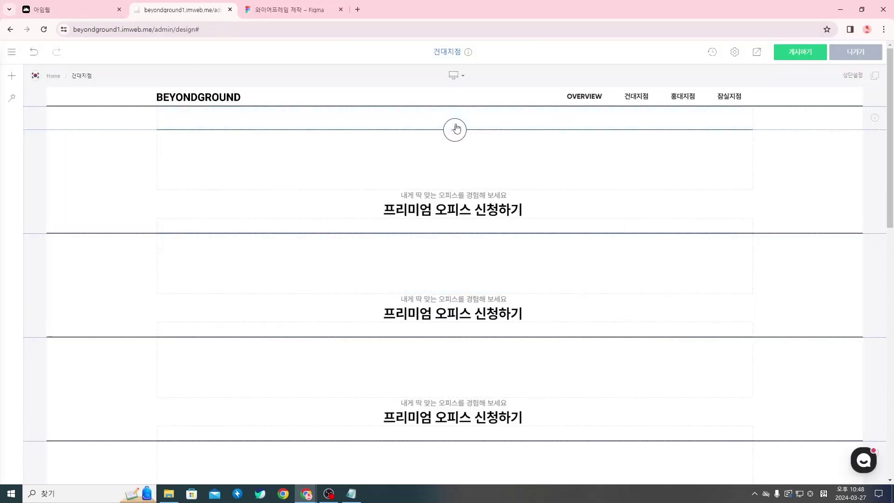
Step: Add a text widget below the new spacing and copy the 오피스 인테리어 title from the Notion 건대지점 table
{"action": "left_click", "coordinate": [456, 129]}
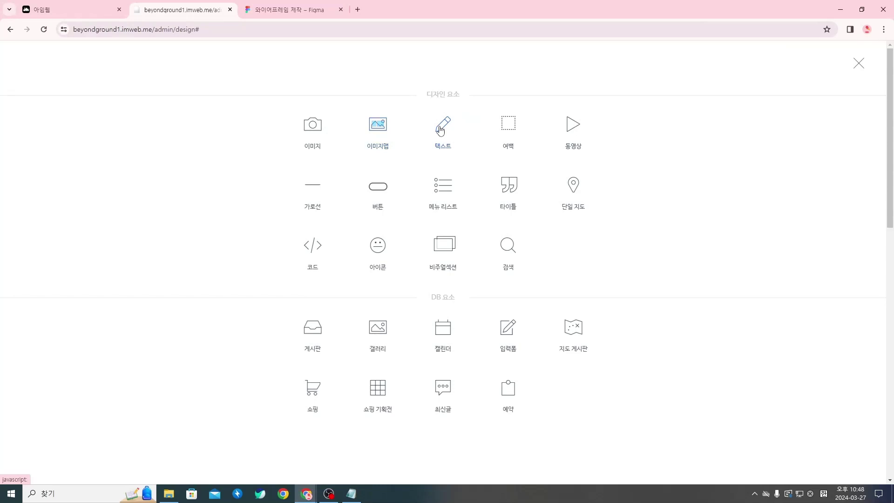
{"action": "left_click", "coordinate": [441, 130]}
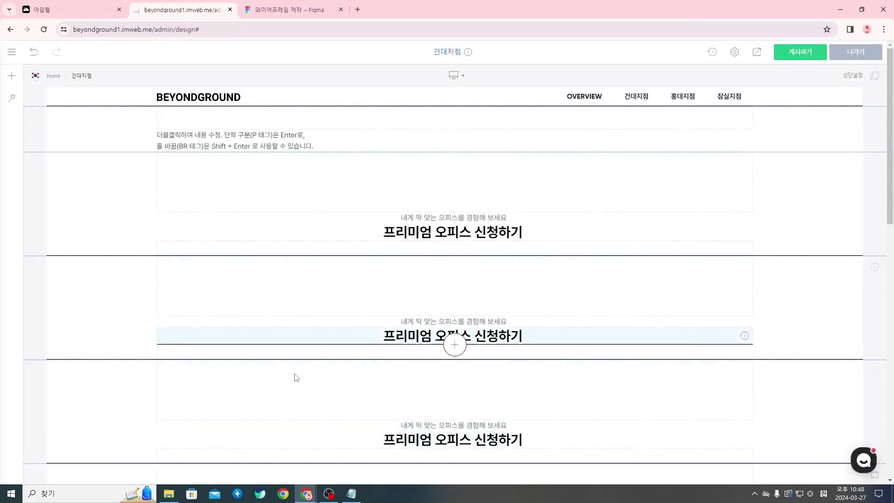
{"action": "mouse_move", "coordinate": [306, 494]}
{"action": "left_click", "coordinate": [448, 458]}
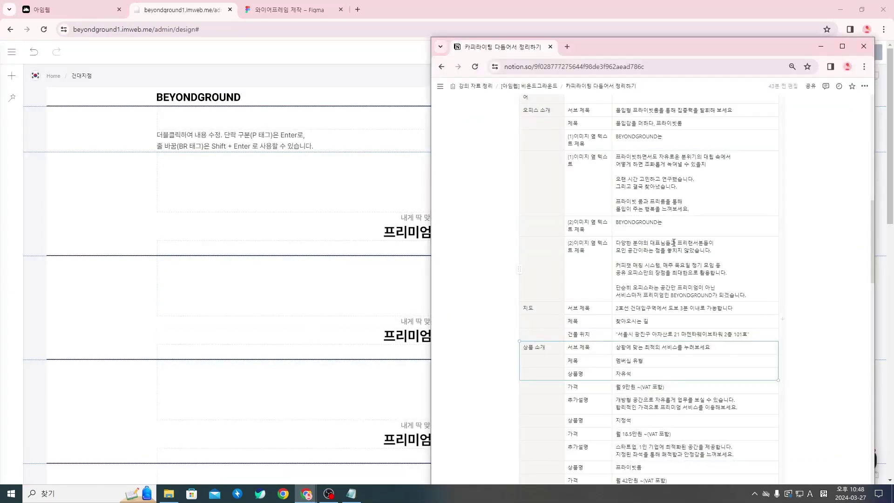
{"action": "scroll", "coordinate": [674, 243], "scroll_direction": "up", "scroll_amount": 3}
{"action": "scroll", "coordinate": [676, 220], "scroll_direction": "down", "scroll_amount": 1}
{"action": "triple_click", "coordinate": [655, 185]}
{"action": "key", "text": "ctrl+c"}
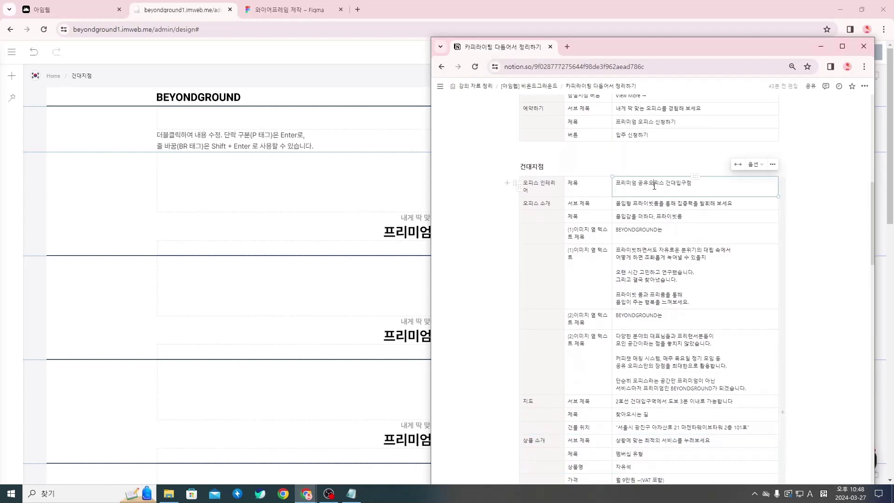
Step: Replace the new text widget's placeholder text with the copied title 프리미엄 공유오피스 건대입구점
{"action": "left_click", "coordinate": [299, 146]}
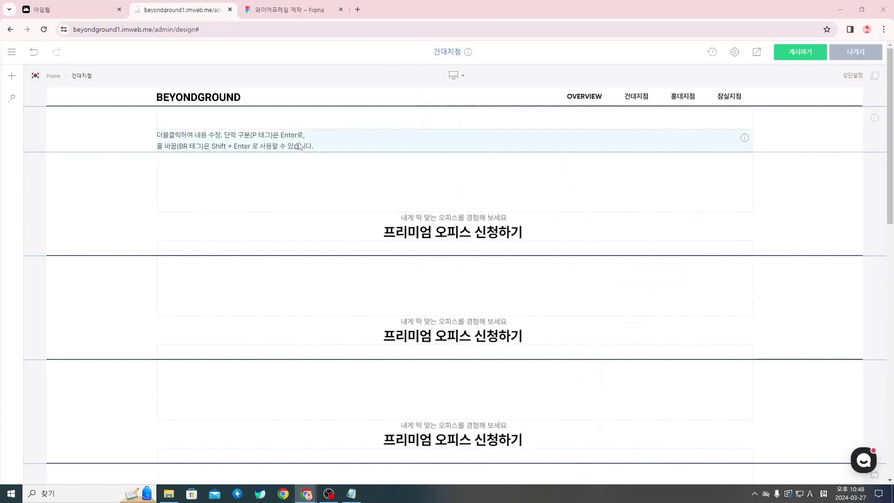
{"action": "triple_click", "coordinate": [315, 145]}
{"action": "left_click", "coordinate": [334, 146]}
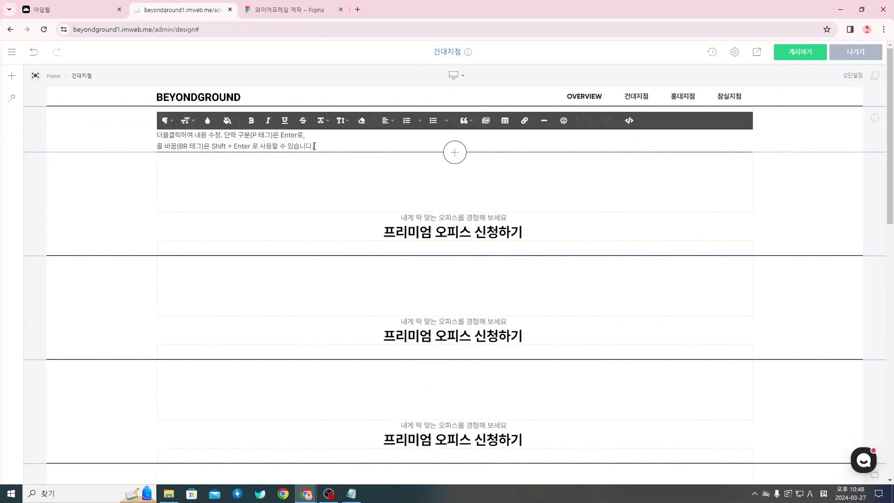
{"action": "key", "text": "ctrl+a"}
{"action": "key", "text": "ctrl+v"}
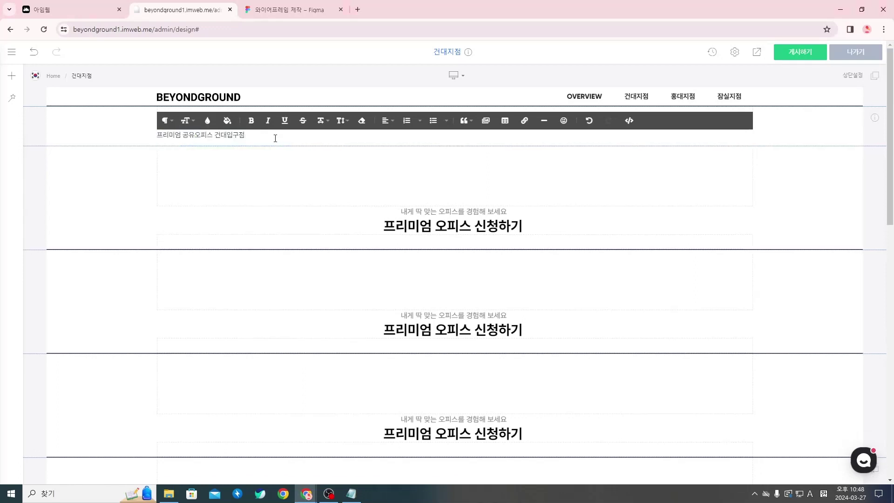
Step: Format the title 프리미엄 공유오피스 건대입구점 at font size 30 and make it bold
{"action": "left_click_drag", "start_coordinate": [279, 137], "coordinate": [151, 138]}
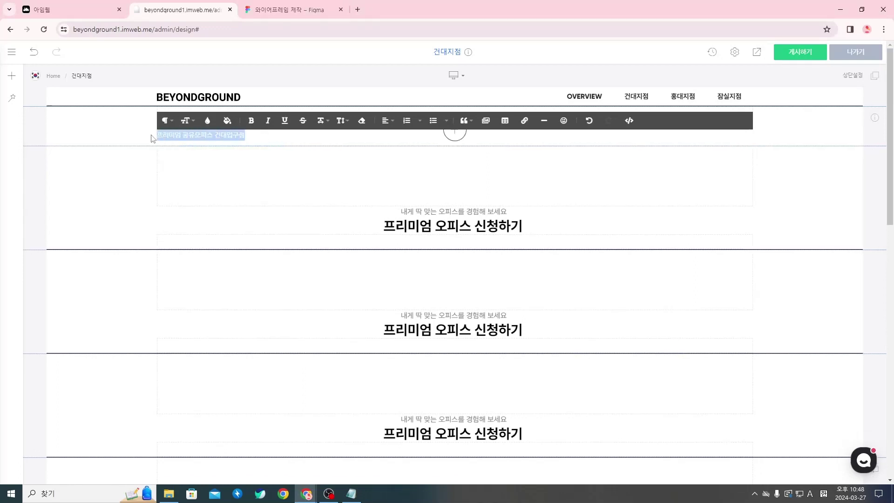
{"action": "left_click", "coordinate": [187, 121]}
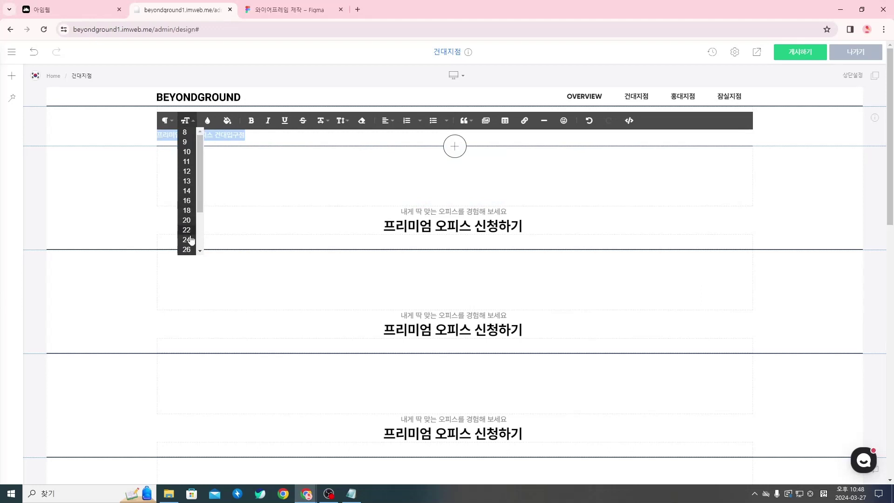
{"action": "scroll", "coordinate": [190, 237], "scroll_direction": "down", "scroll_amount": 1}
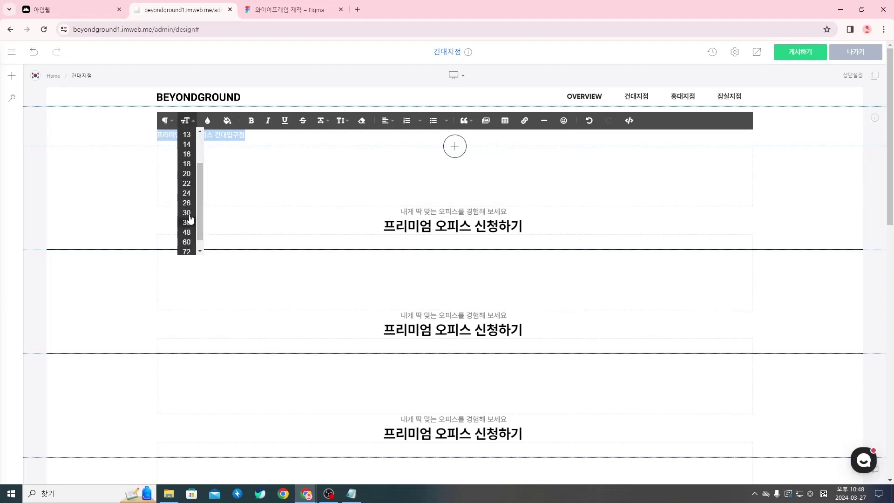
{"action": "left_click", "coordinate": [189, 223]}
{"action": "left_click_drag", "start_coordinate": [386, 141], "coordinate": [164, 132]}
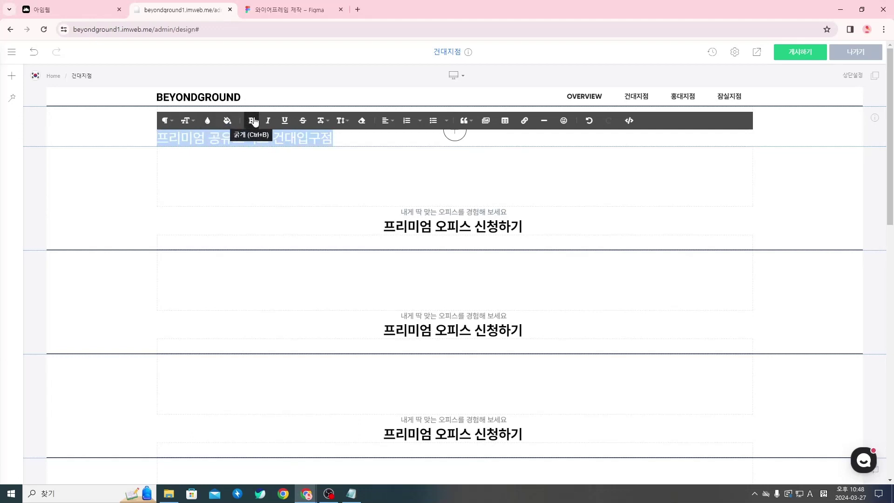
{"action": "left_click", "coordinate": [342, 122]}
{"action": "left_click", "coordinate": [349, 135]}
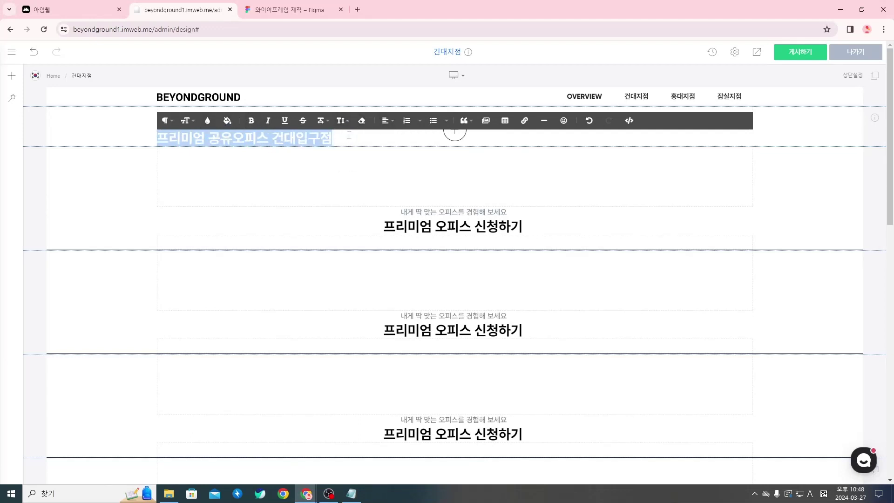
{"action": "left_click", "coordinate": [340, 173]}
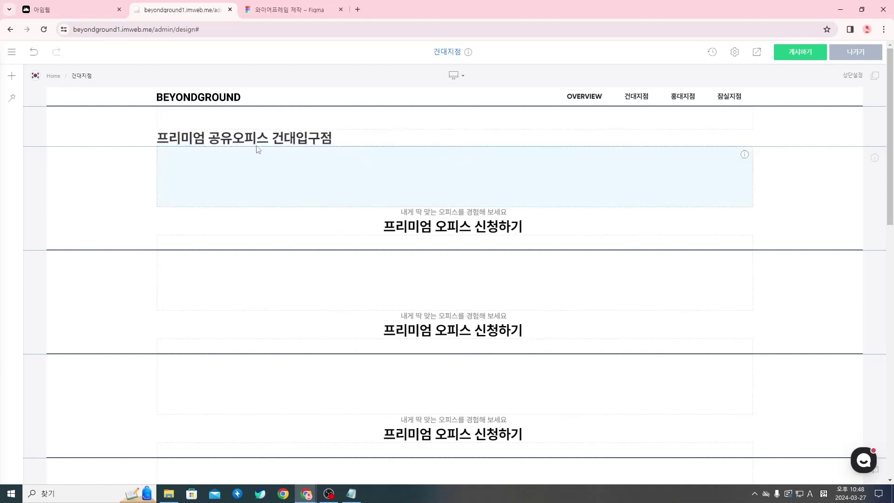
Step: Add a 여백 spacing widget below the 프리미엄 공유오피스 건대입구점 title and set its height to 32px
{"action": "left_click", "coordinate": [458, 146]}
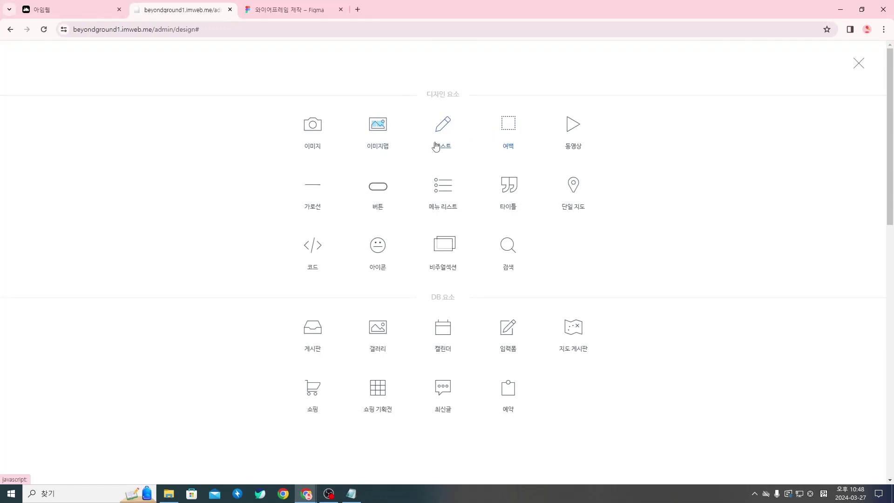
{"action": "left_click", "coordinate": [400, 153]}
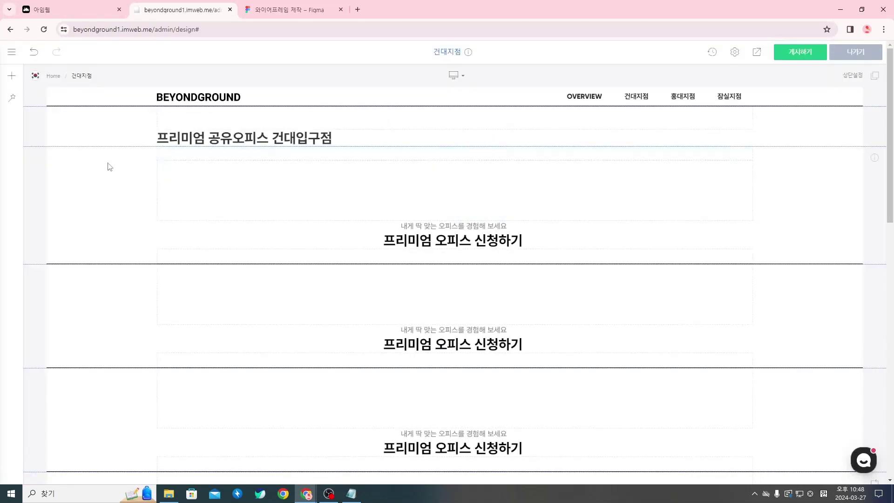
{"action": "right_click", "coordinate": [264, 155]}
{"action": "left_click", "coordinate": [288, 162]}
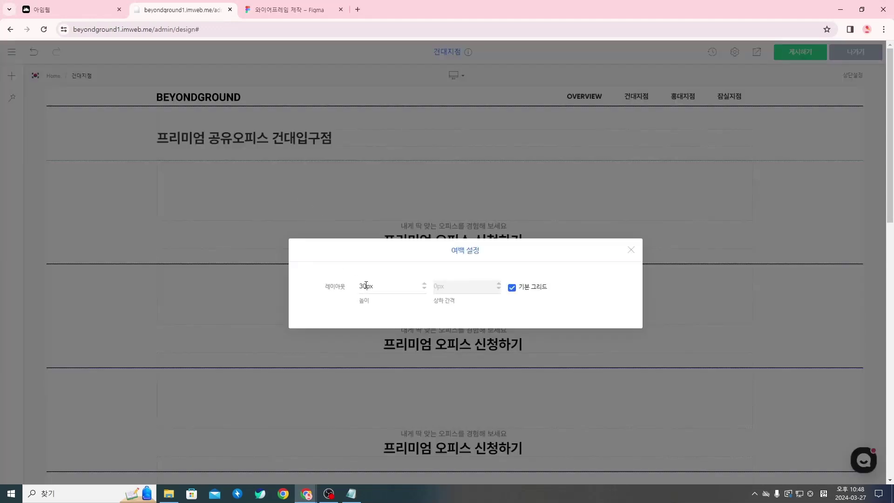
{"action": "left_click", "coordinate": [367, 286]}
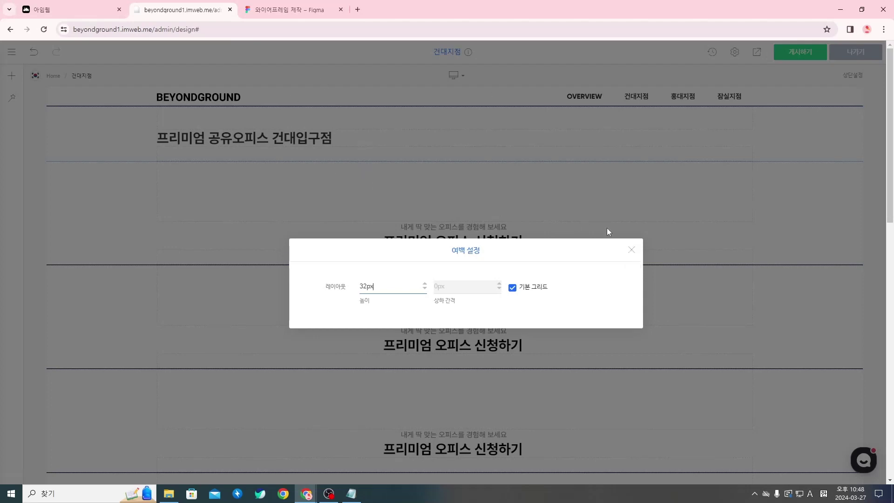
{"action": "left_click", "coordinate": [632, 250]}
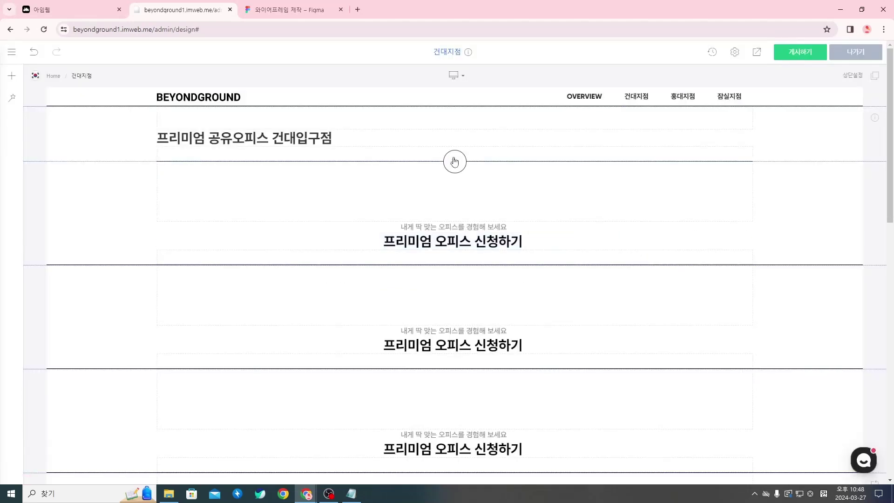
Step: Add an image widget below the 32px spacing and upload Rectangle 81 from the 건대지점 image folder
{"action": "left_click", "coordinate": [455, 162]}
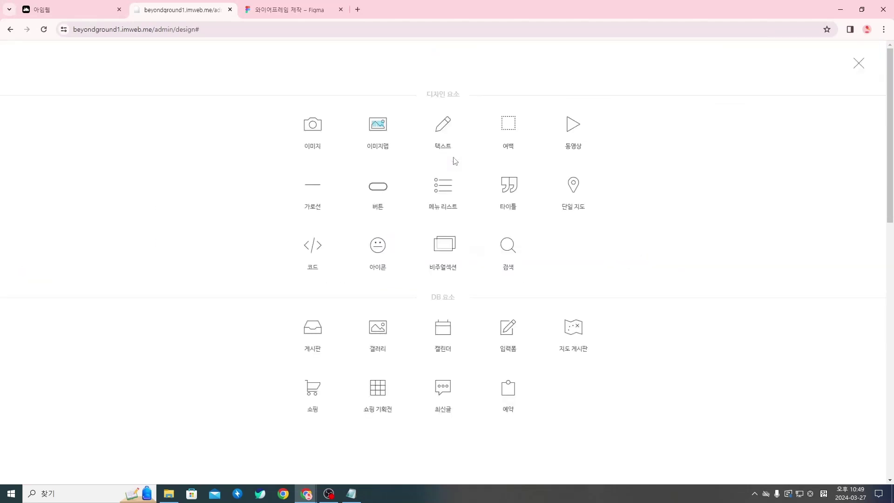
{"action": "left_click", "coordinate": [312, 125]}
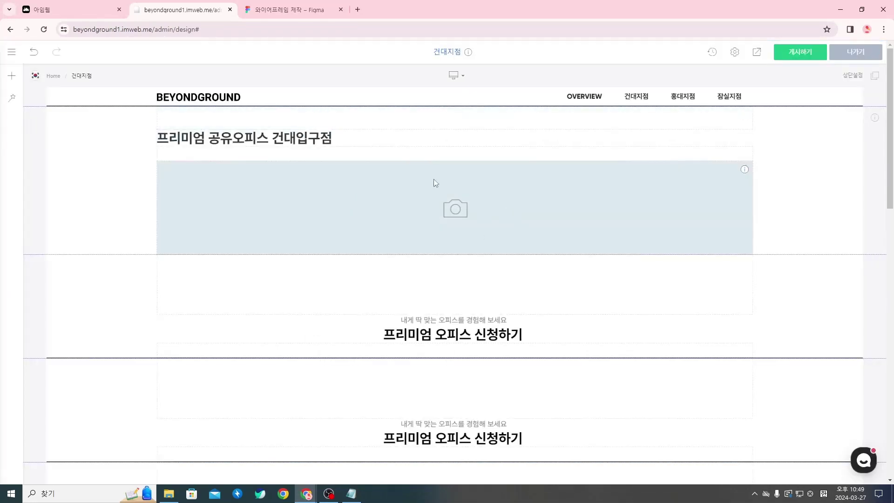
{"action": "right_click", "coordinate": [466, 202]}
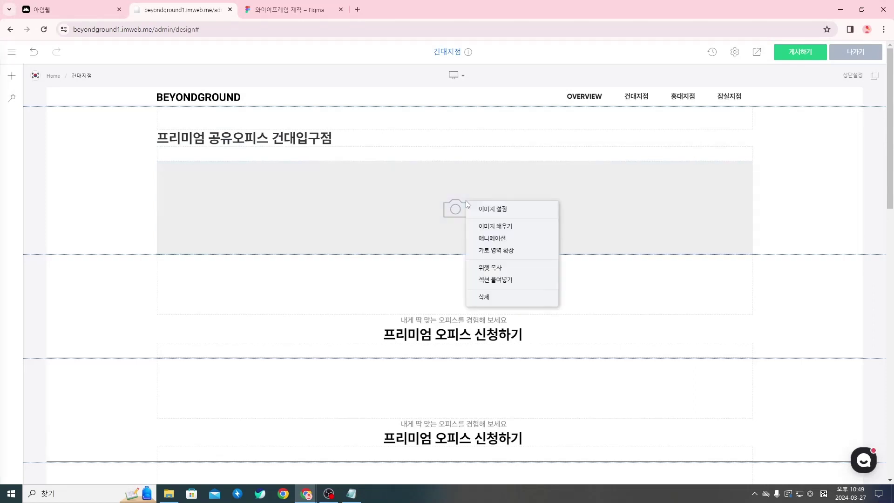
{"action": "left_click", "coordinate": [491, 210]}
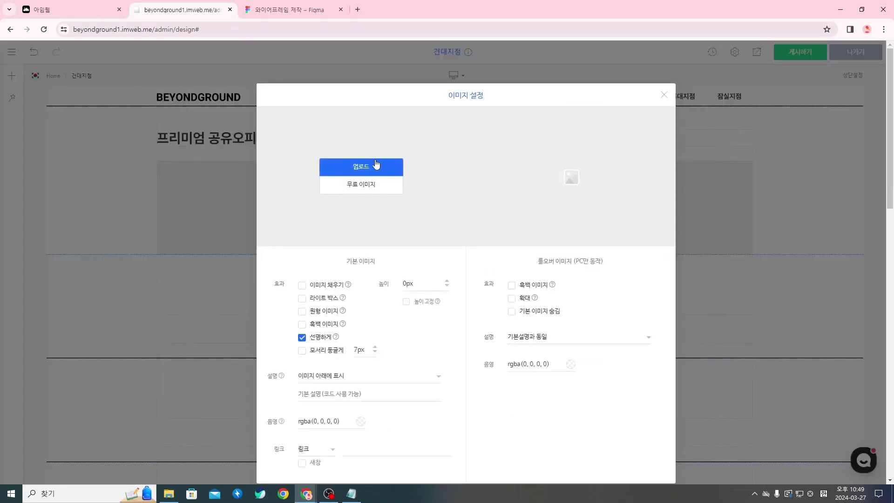
{"action": "left_click", "coordinate": [371, 164]}
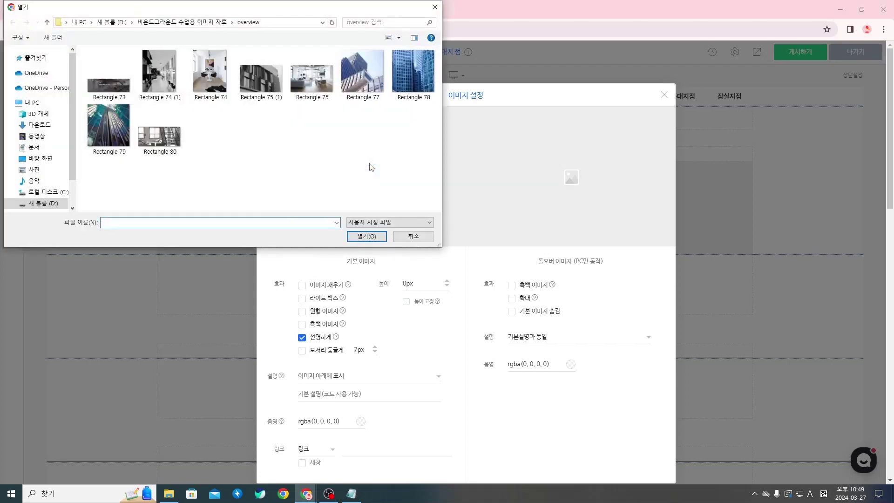
{"action": "left_click", "coordinate": [182, 22]}
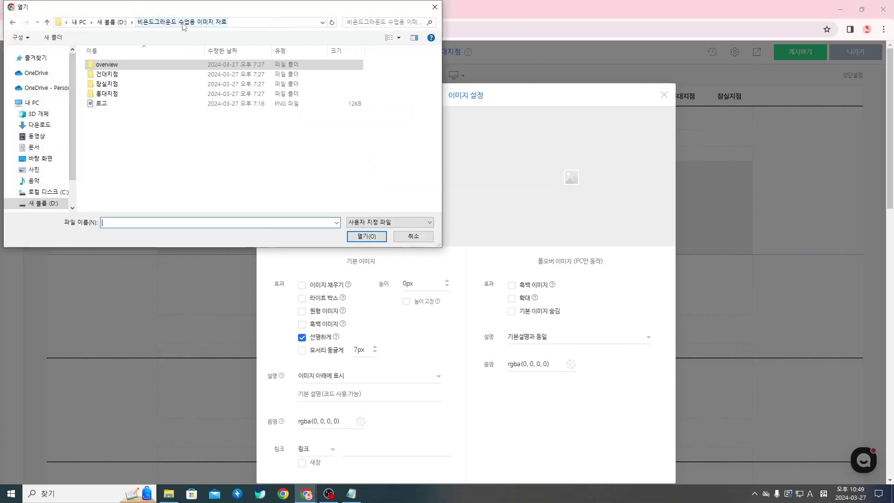
{"action": "double_click", "coordinate": [133, 75]}
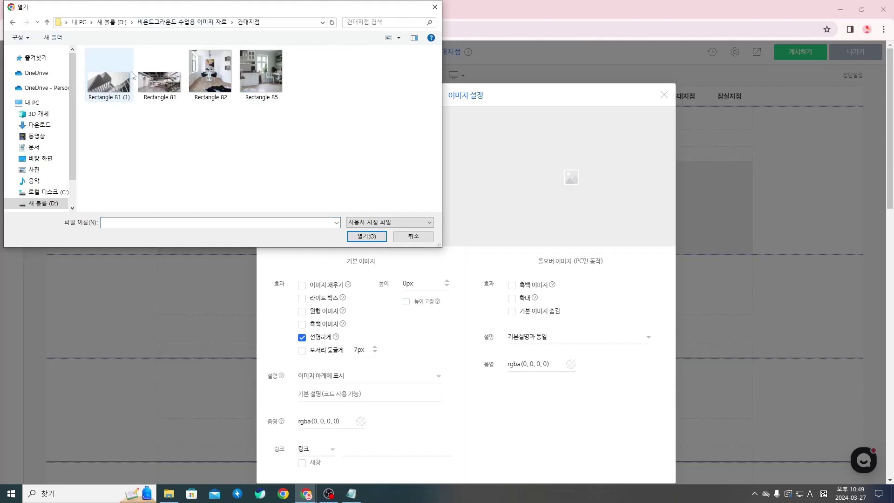
{"action": "left_click", "coordinate": [167, 98]}
{"action": "left_click", "coordinate": [363, 235]}
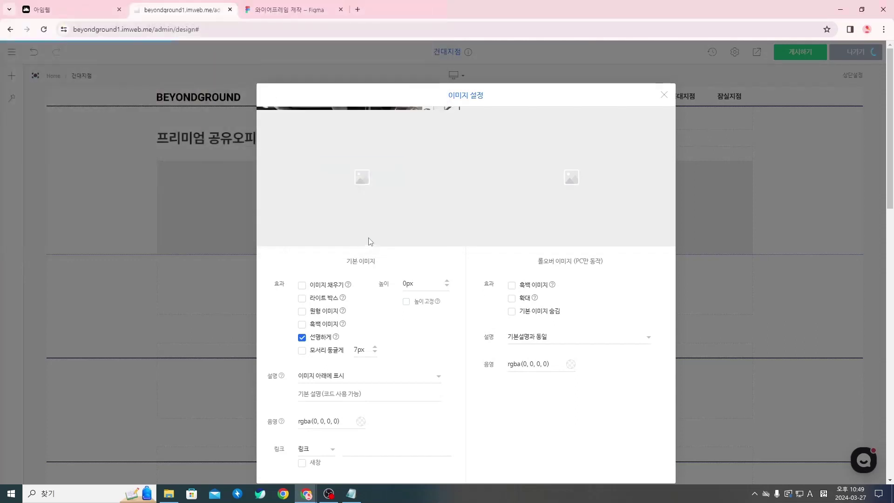
{"action": "left_click", "coordinate": [664, 99]}
Step: Review the image and repeated title sections on the page, and examine the 오피스 소개 layout in the Figma wireframe
{"action": "scroll", "coordinate": [617, 186], "scroll_direction": "down", "scroll_amount": 1}
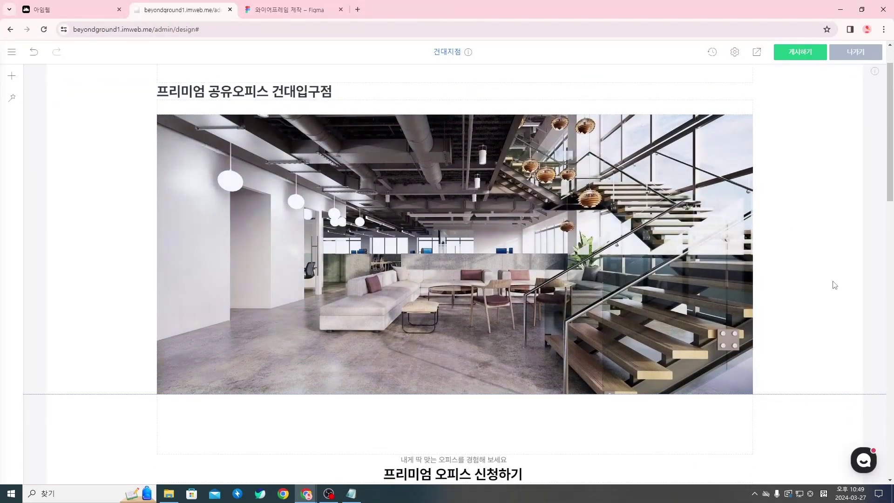
{"action": "scroll", "coordinate": [835, 285], "scroll_direction": "up", "scroll_amount": 1}
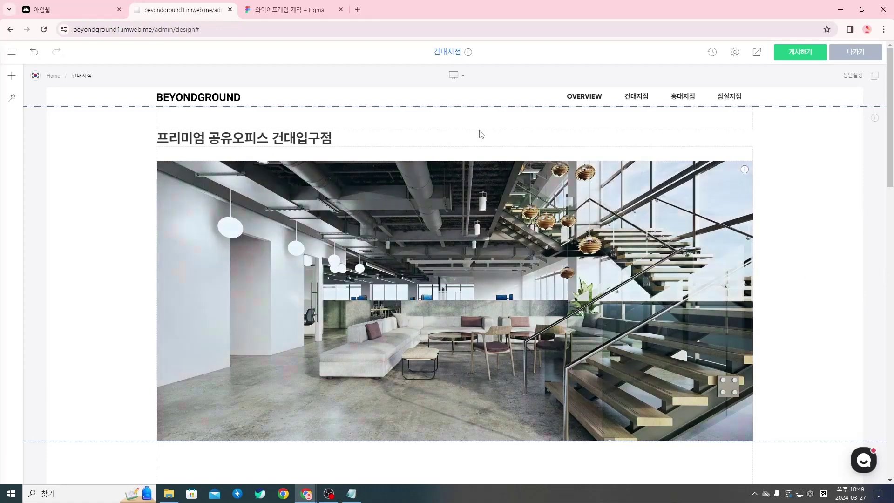
{"action": "scroll", "coordinate": [448, 224], "scroll_direction": "down", "scroll_amount": 6}
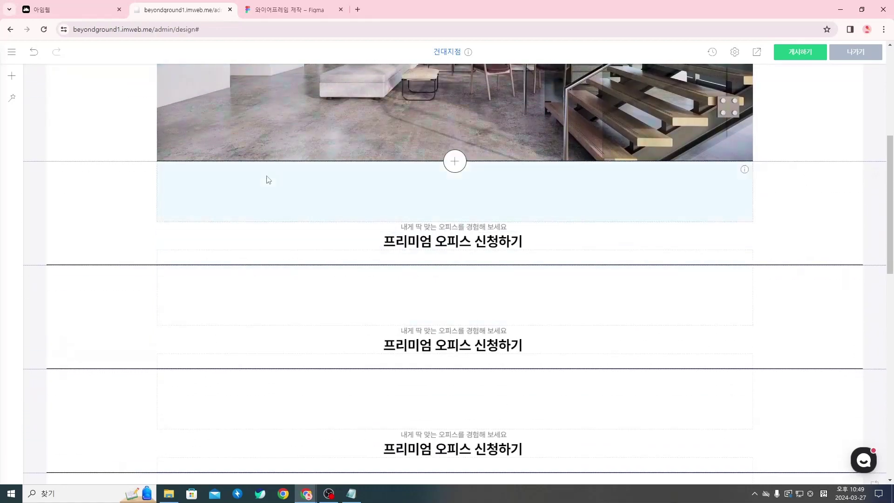
{"action": "scroll", "coordinate": [533, 359], "scroll_direction": "down", "scroll_amount": 3}
{"action": "scroll", "coordinate": [554, 360], "scroll_direction": "up", "scroll_amount": 9}
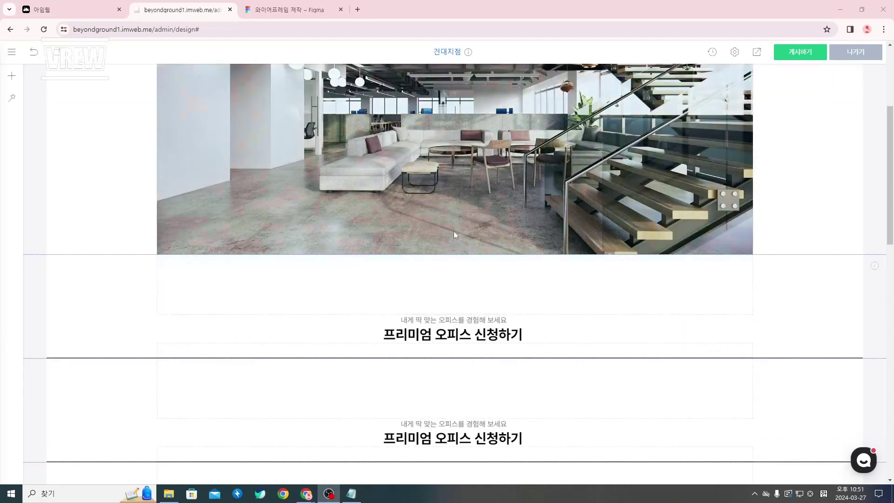
{"action": "left_click", "coordinate": [289, 10]}
{"action": "scroll", "coordinate": [465, 303], "scroll_direction": "down", "scroll_amount": 2}
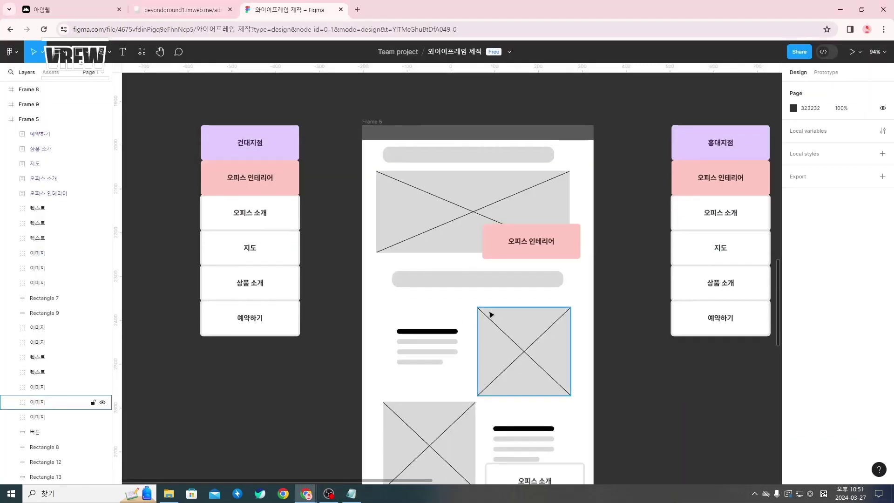
{"action": "scroll", "coordinate": [438, 317], "scroll_direction": "down", "scroll_amount": 4}
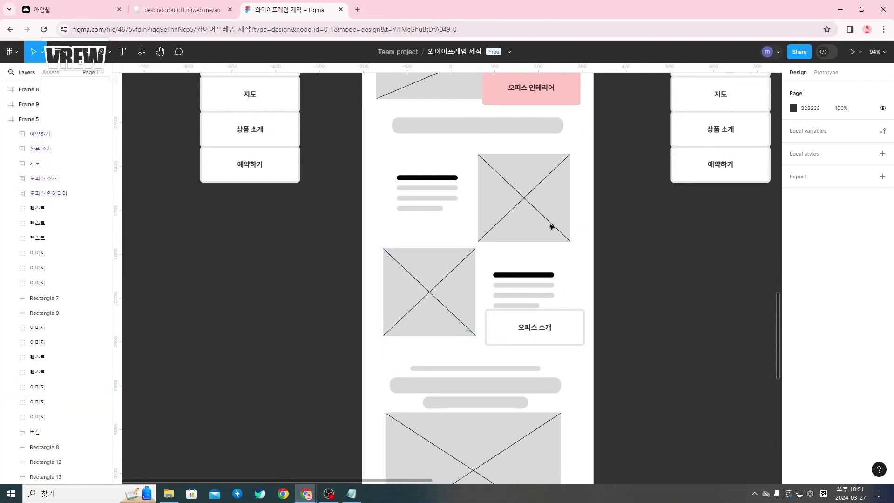
{"action": "scroll", "coordinate": [429, 257], "scroll_direction": "up", "scroll_amount": 1}
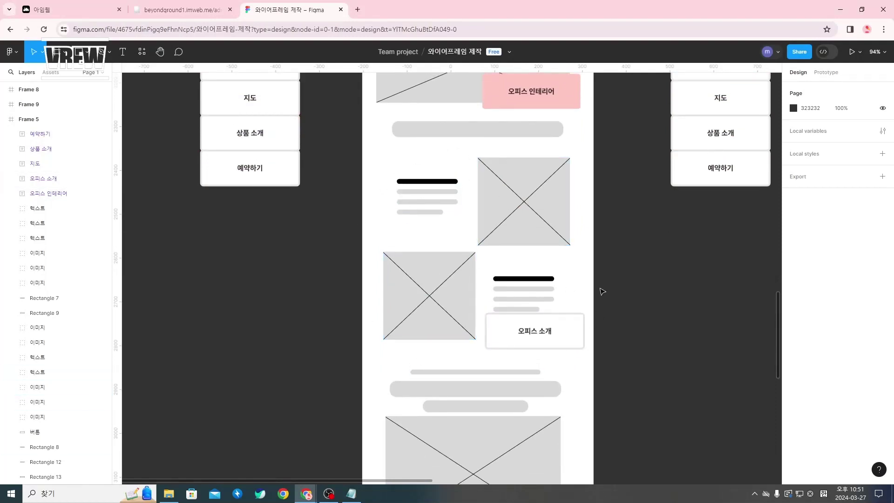
{"action": "left_click", "coordinate": [181, 9]}
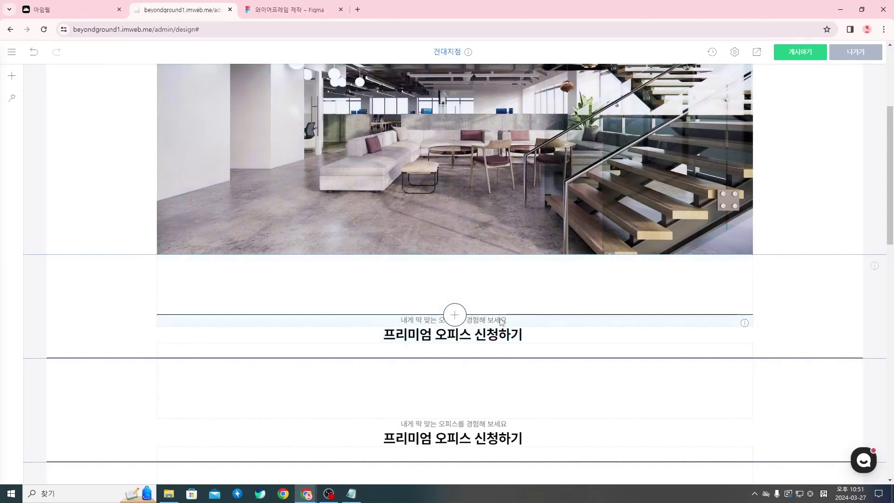
Step: Copy the 오피스 소개 title 몰입감을 더하다, 프라이빗룸 from the 건대지점 table in Notion
{"action": "mouse_move", "coordinate": [306, 493]}
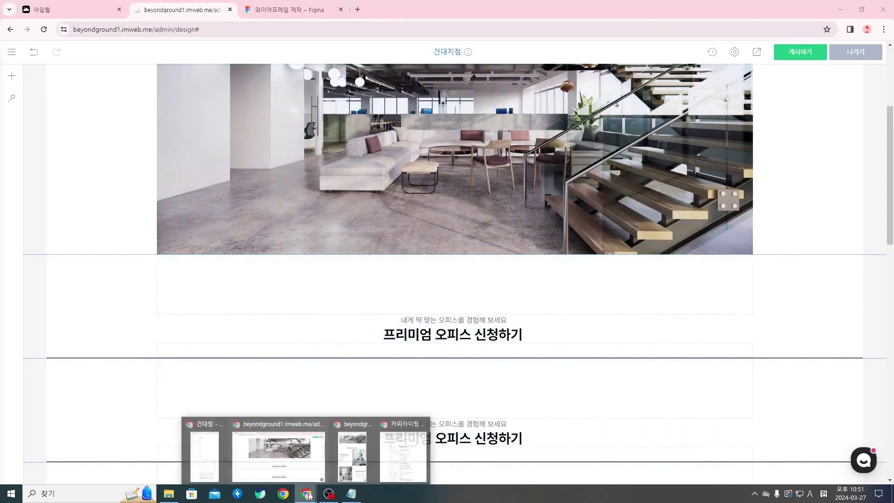
{"action": "left_click", "coordinate": [407, 463]}
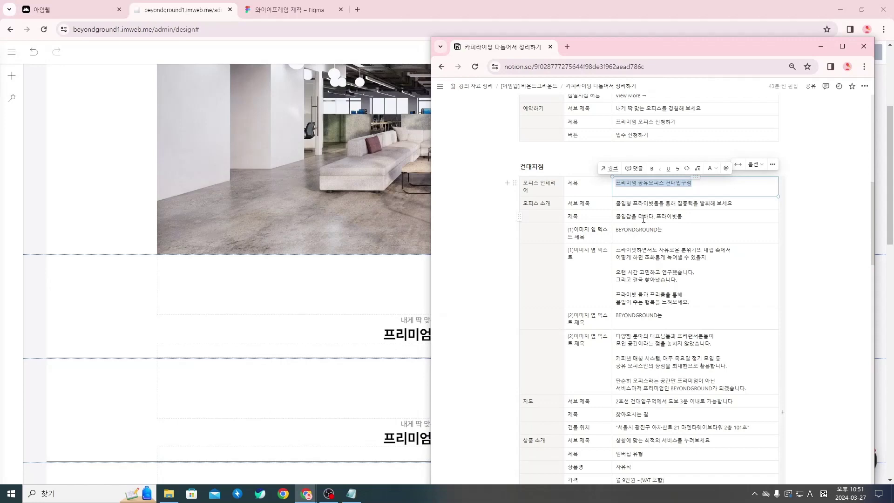
{"action": "triple_click", "coordinate": [644, 219]}
{"action": "key", "text": "ctrl+c"}
Step: Replace the title in the section directly below the office image with the copied 몰입감을 더하다, 프라이빗룸
{"action": "left_click", "coordinate": [380, 309]}
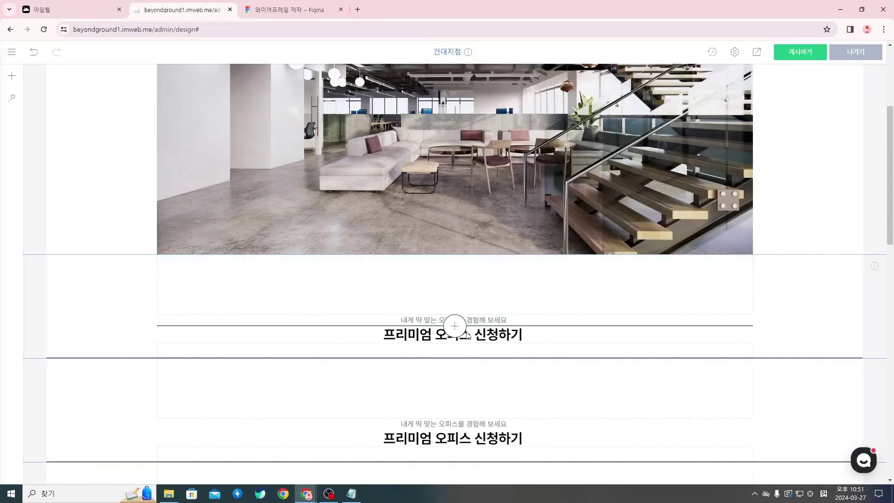
{"action": "key", "text": "alt+Tab"}
{"action": "key", "text": "alt+Tab"}
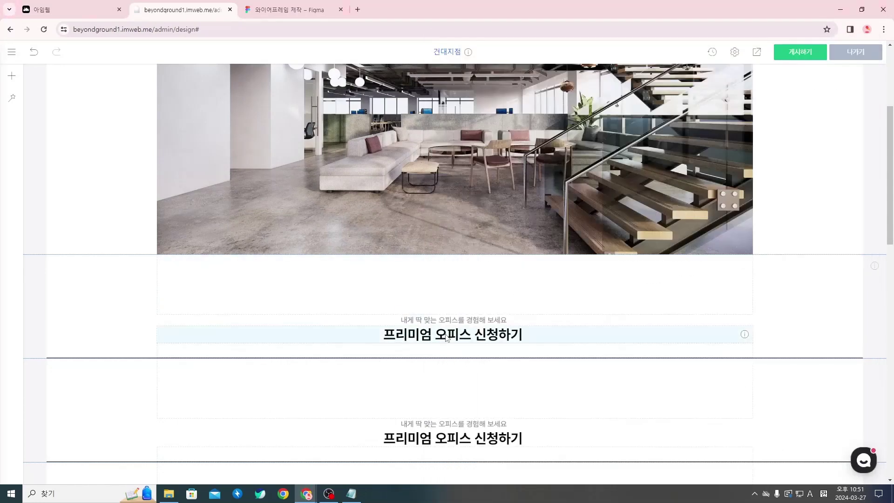
{"action": "left_click", "coordinate": [445, 338]}
{"action": "key", "text": "ctrl+v"}
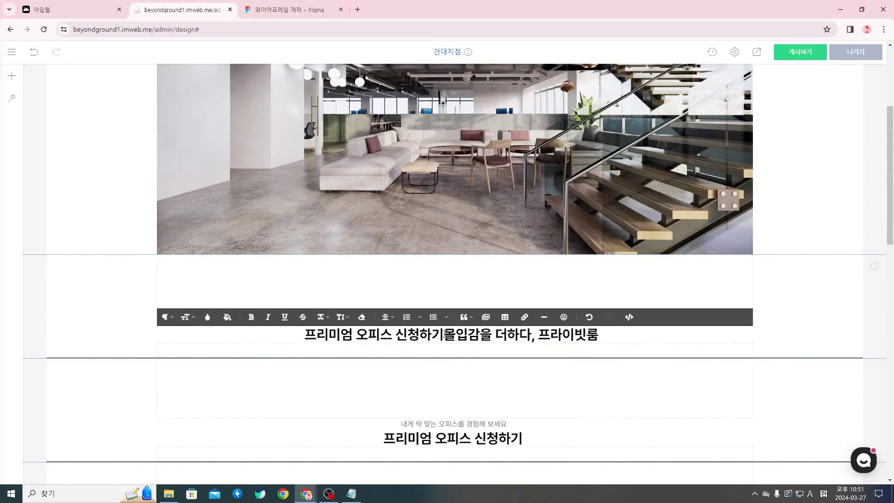
{"action": "left_click_drag", "start_coordinate": [445, 334], "coordinate": [285, 334]}
{"action": "key", "text": "BackSpace"}
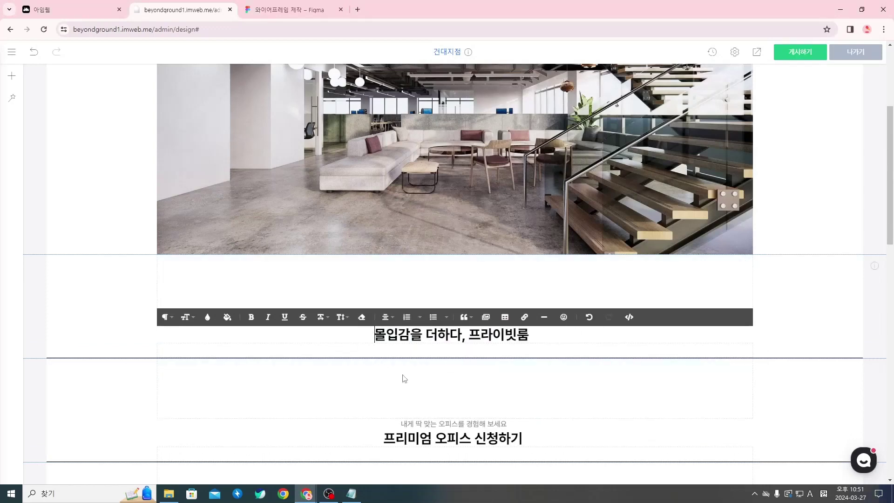
Step: Copy the 오피스 소개 subtitle 몰입형 프라이빗룸을 통해 집중력을 발휘해 보세요 from the 건대지점 table in Notion
{"action": "key", "text": "alt+Tab"}
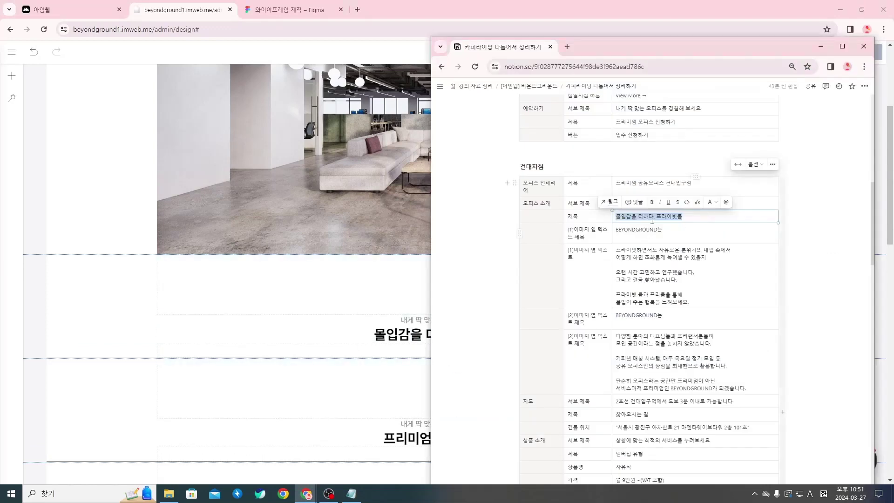
{"action": "left_click", "coordinate": [661, 233]}
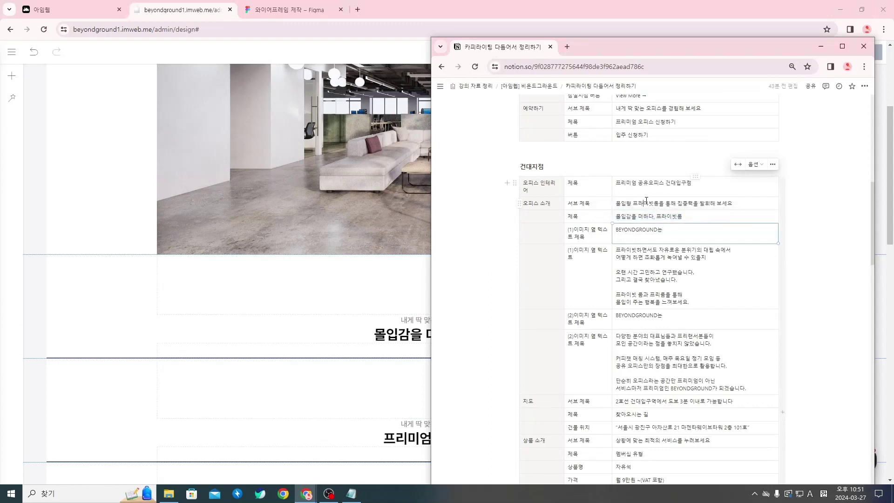
{"action": "triple_click", "coordinate": [647, 201]}
{"action": "key", "text": "ctrl+c"}
{"action": "key", "text": "alt+Tab"}
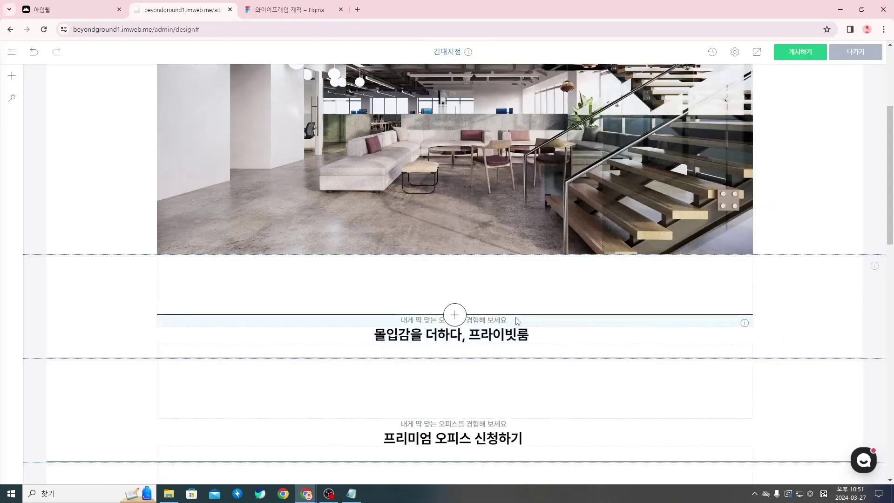
Step: Replace the subtitle above 몰입감을 더하다, 프라이빗룸 with the copied 몰입형 프라이빗룸을 통해 집중력을 발휘해 보세요
{"action": "left_click", "coordinate": [506, 322]}
{"action": "key", "text": "ctrl+v"}
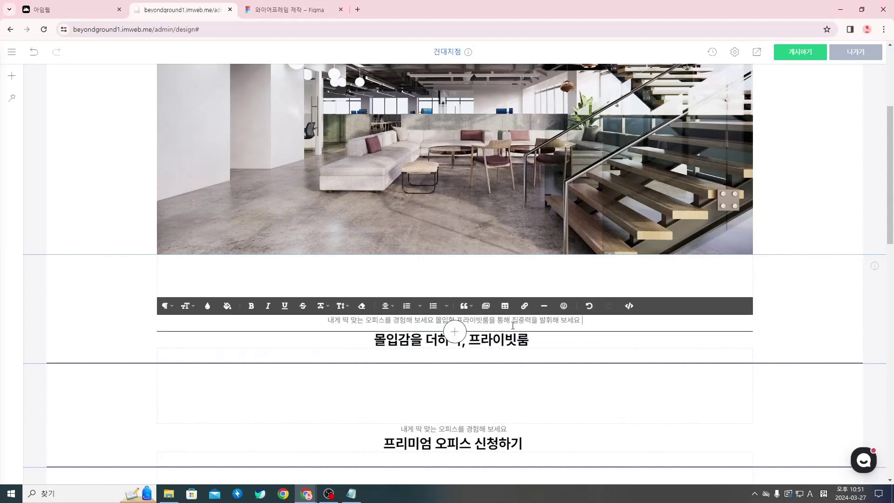
{"action": "left_click_drag", "start_coordinate": [435, 322], "coordinate": [313, 323]}
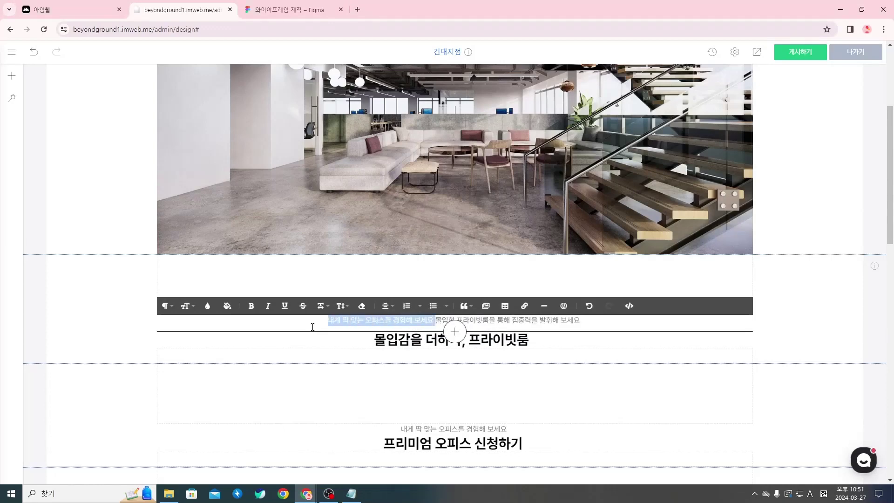
{"action": "key", "text": "BackSpace"}
{"action": "left_click", "coordinate": [599, 375]}
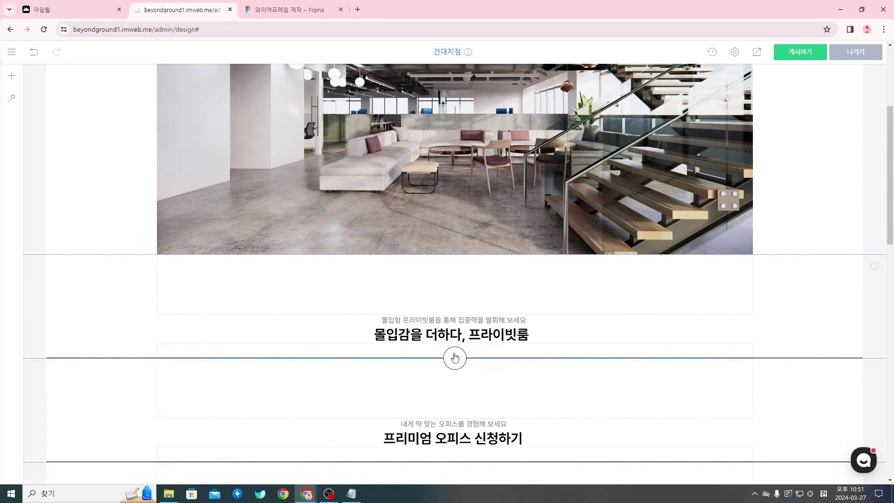
Step: Add two image widgets to the 몰입감을 더하다, 프라이빗룸 section, one above and one below its horizontal line
{"action": "left_click", "coordinate": [455, 358]}
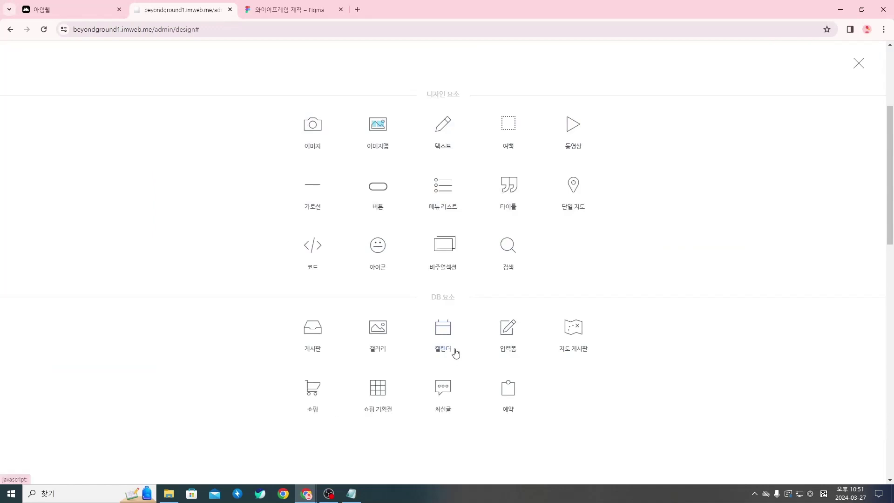
{"action": "left_click", "coordinate": [328, 135]}
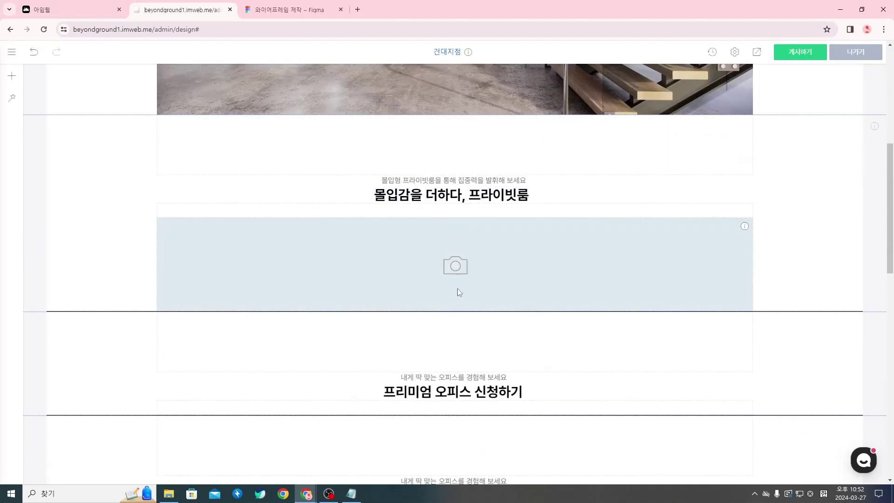
{"action": "left_click", "coordinate": [454, 311]}
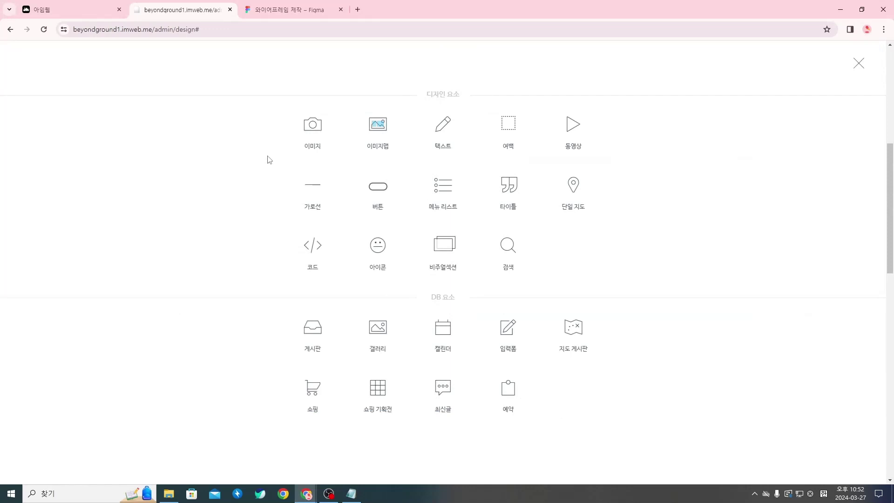
{"action": "left_click", "coordinate": [307, 128]}
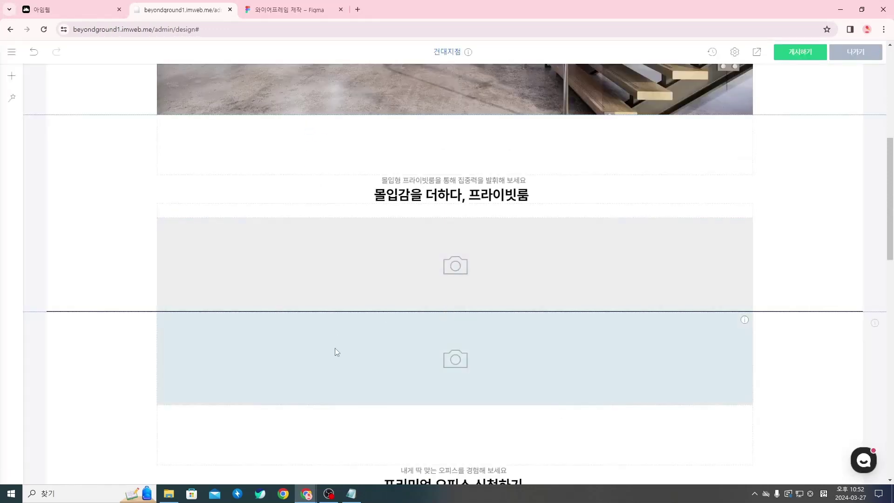
Step: Turn off the 가로 영역 확장 option for the lower image placeholder
{"action": "left_click_drag", "start_coordinate": [596, 357], "coordinate": [509, 324]}
{"action": "right_click", "coordinate": [549, 353]}
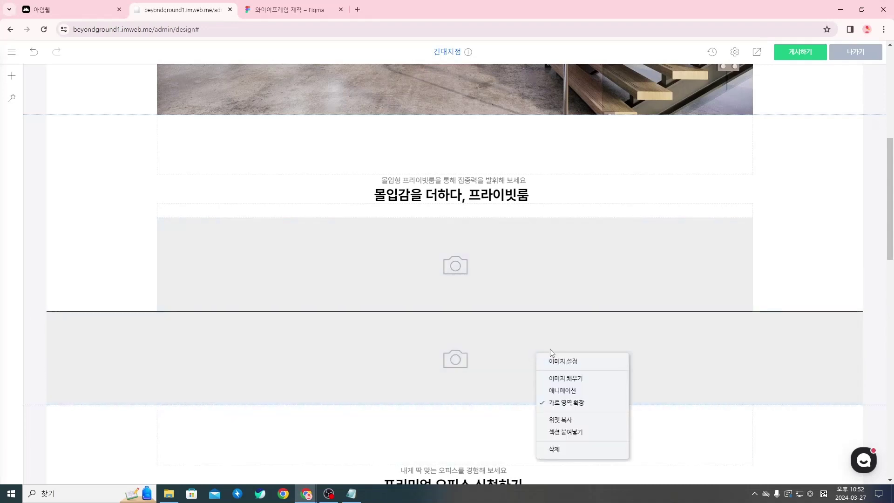
{"action": "left_click", "coordinate": [596, 405]}
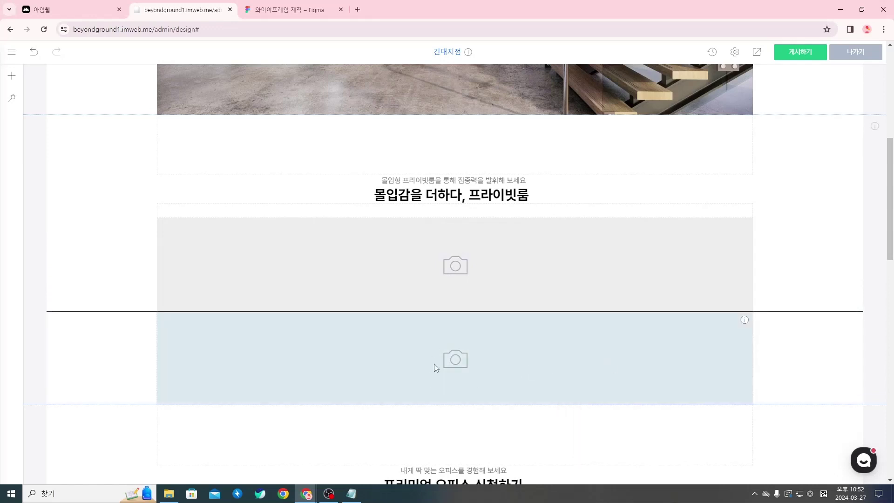
Step: Delete the horizontal line widget between the two image placeholders
{"action": "scroll", "coordinate": [167, 330], "scroll_direction": "down", "scroll_amount": 3}
{"action": "scroll", "coordinate": [186, 303], "scroll_direction": "up", "scroll_amount": 2}
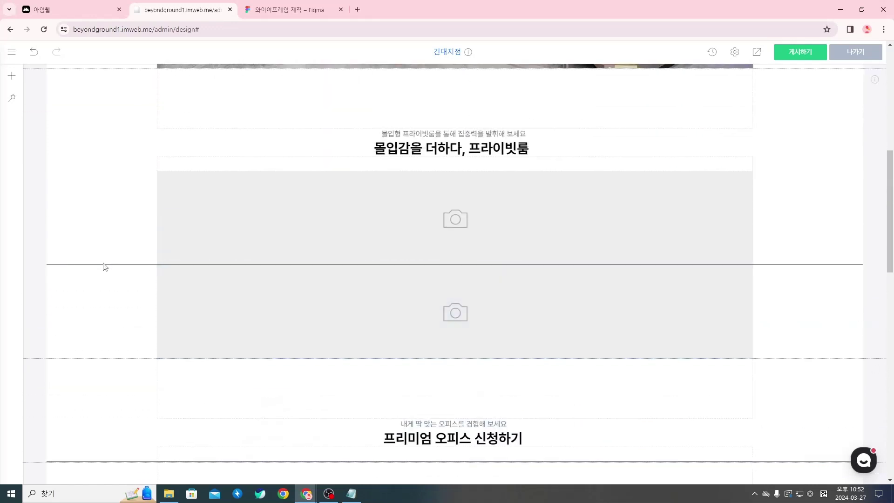
{"action": "mouse_move", "coordinate": [104, 264]}
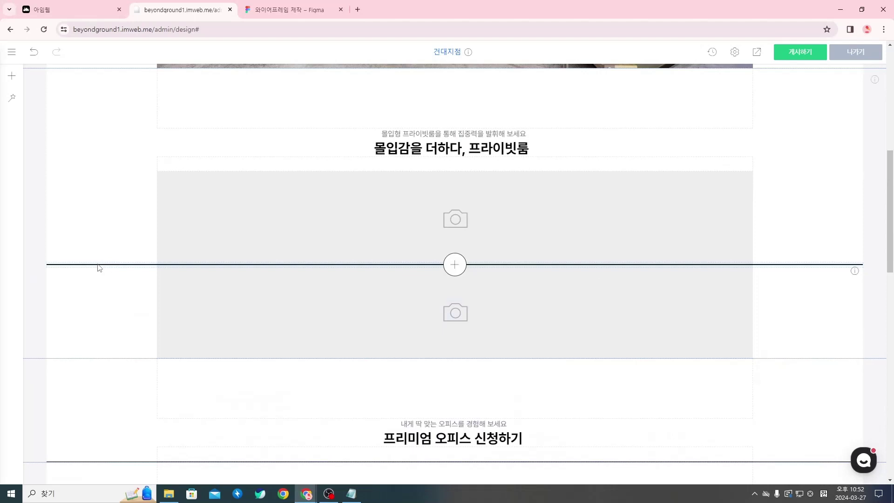
{"action": "scroll", "coordinate": [99, 268], "scroll_direction": "up", "scroll_amount": 2}
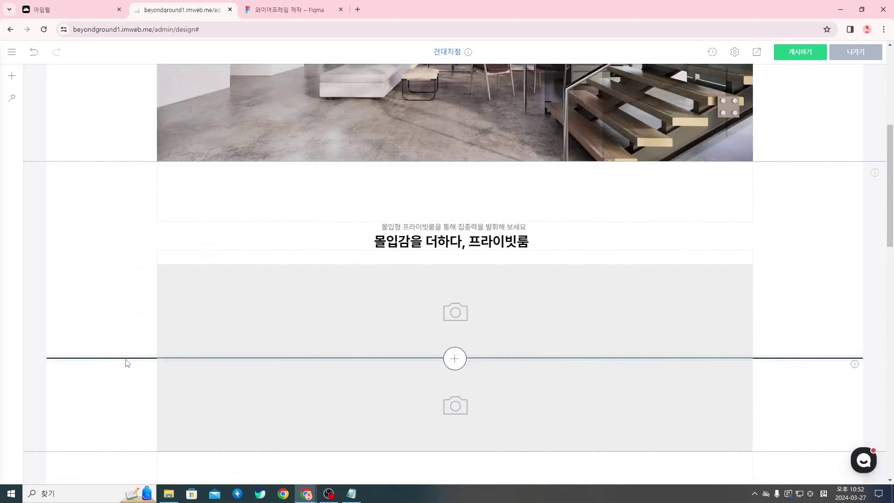
{"action": "right_click", "coordinate": [127, 363]}
{"action": "left_click", "coordinate": [176, 446]}
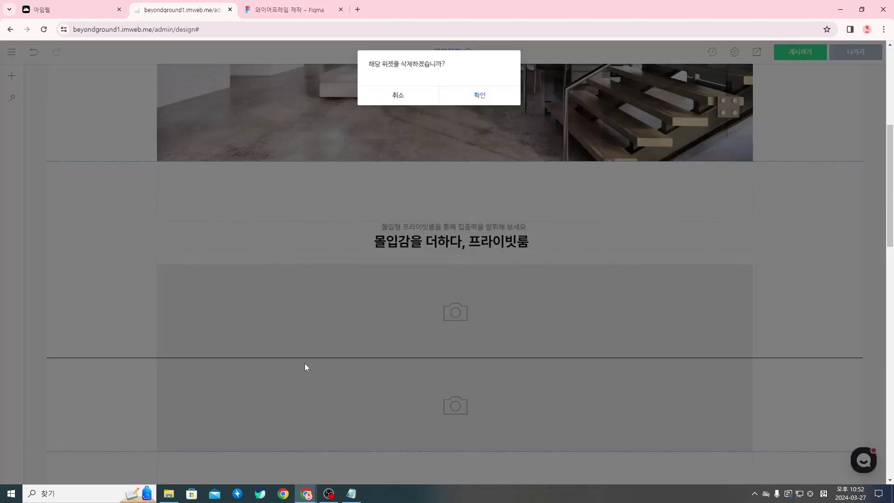
{"action": "left_click", "coordinate": [468, 99]}
Step: Delete the horizontal line widgets under the first two 프리미엄 오피스 신청하기 titles below the image placeholders
{"action": "scroll", "coordinate": [334, 230], "scroll_direction": "down", "scroll_amount": 5}
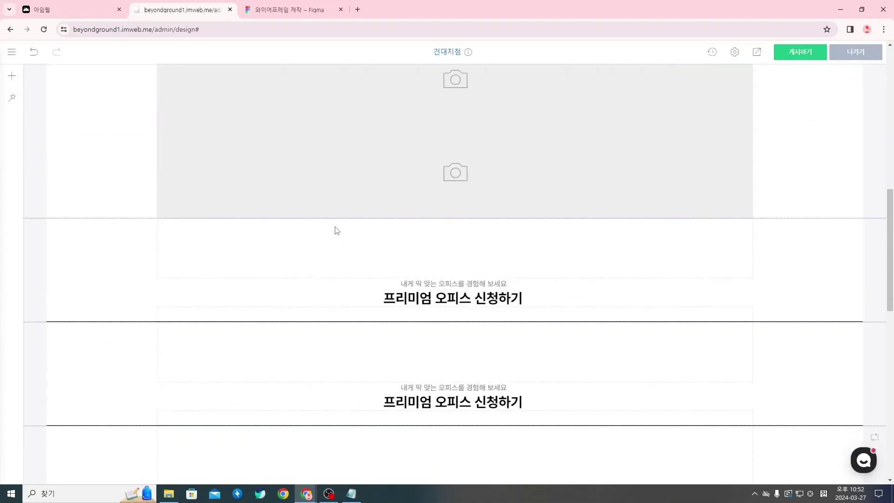
{"action": "right_click", "coordinate": [147, 325]}
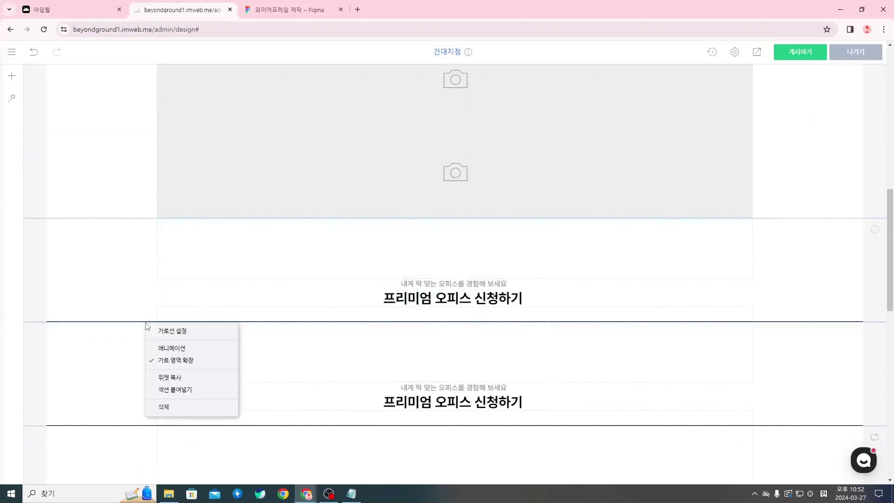
{"action": "left_click", "coordinate": [186, 408]}
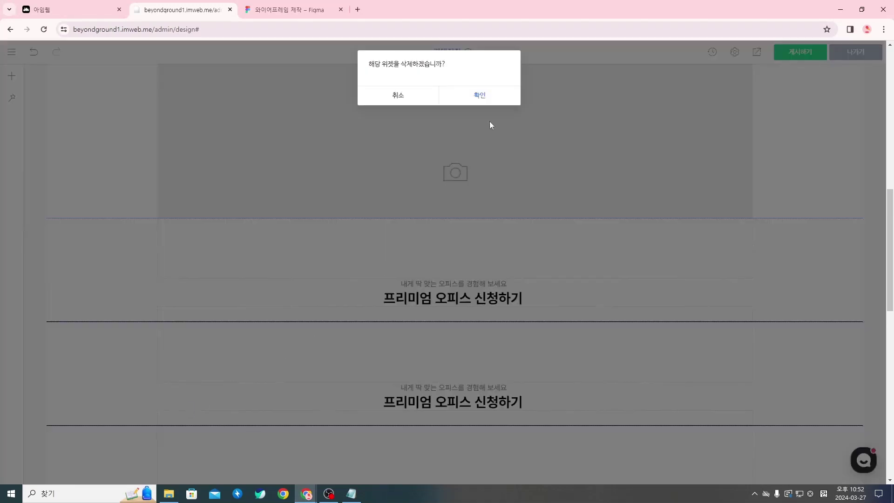
{"action": "left_click", "coordinate": [484, 92]}
{"action": "scroll", "coordinate": [107, 300], "scroll_direction": "down", "scroll_amount": 2}
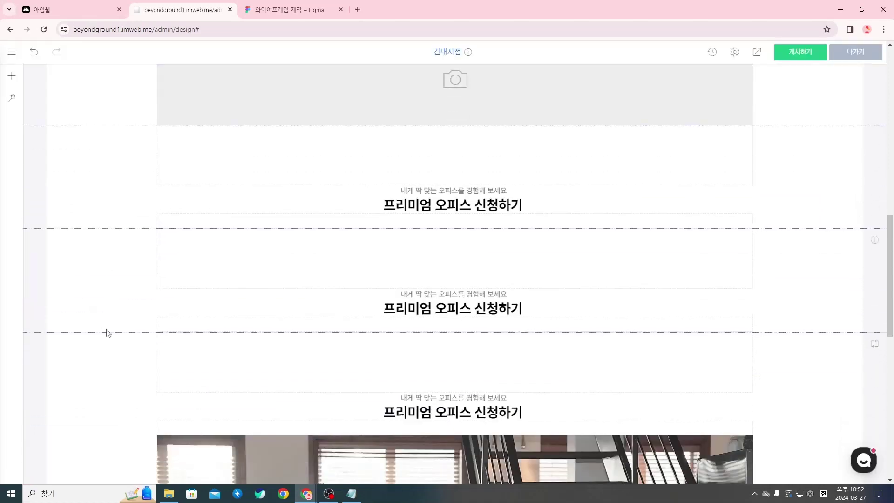
{"action": "right_click", "coordinate": [109, 335]}
{"action": "left_click", "coordinate": [141, 415]}
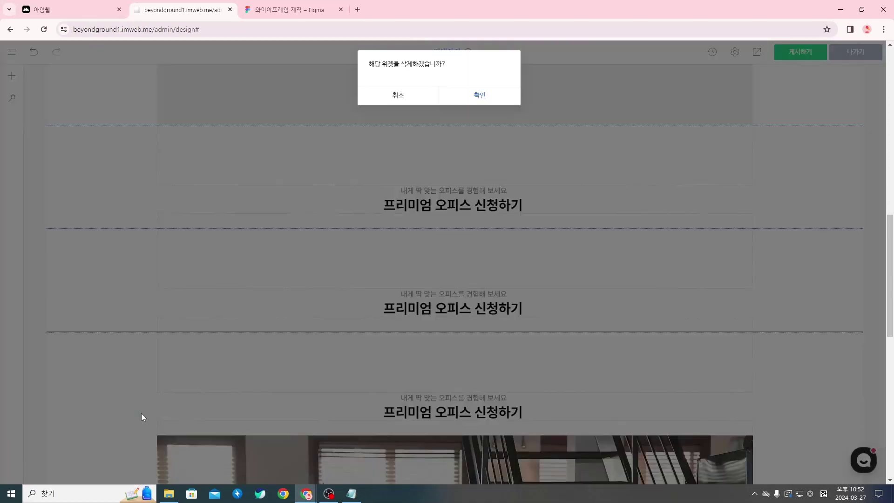
{"action": "left_click", "coordinate": [509, 97]}
Step: Upload Rectangle 82 from the 건대지점 image folder into the upper image placeholder under 몰입감을 더하다, 프라이빗룸
{"action": "scroll", "coordinate": [403, 211], "scroll_direction": "down", "scroll_amount": 8}
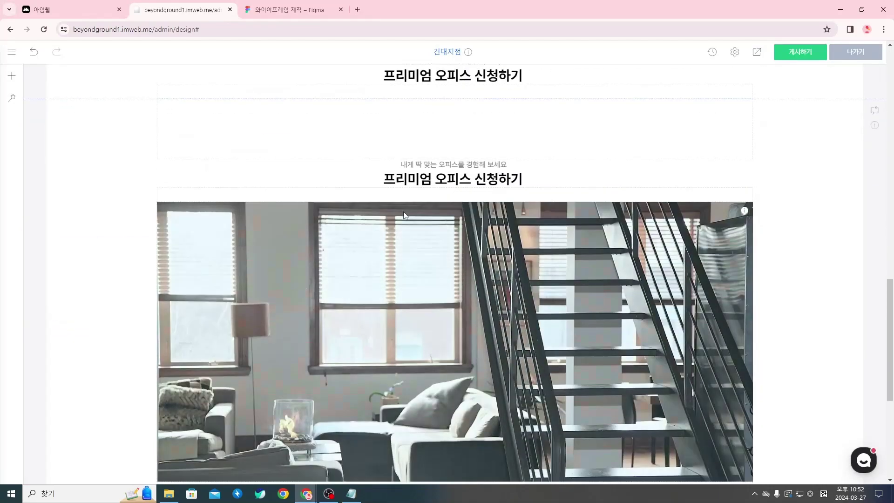
{"action": "scroll", "coordinate": [219, 337], "scroll_direction": "up", "scroll_amount": 10}
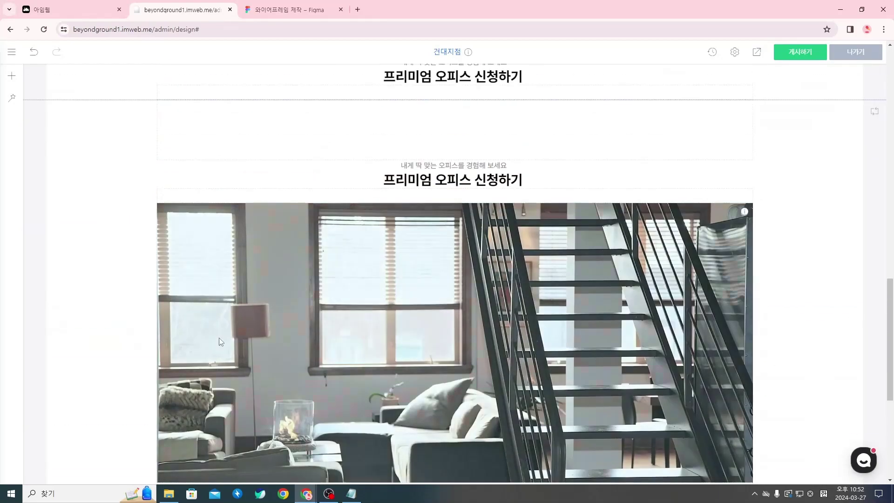
{"action": "scroll", "coordinate": [124, 266], "scroll_direction": "up", "scroll_amount": 10}
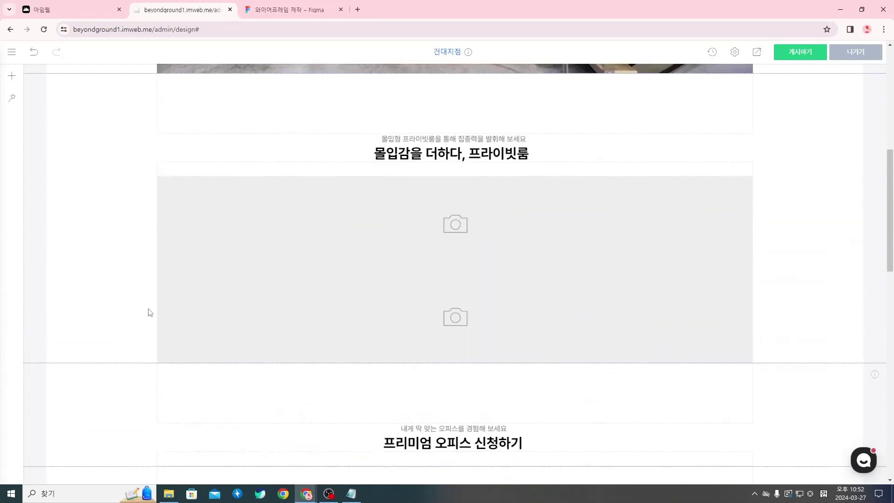
{"action": "scroll", "coordinate": [140, 259], "scroll_direction": "up", "scroll_amount": 5}
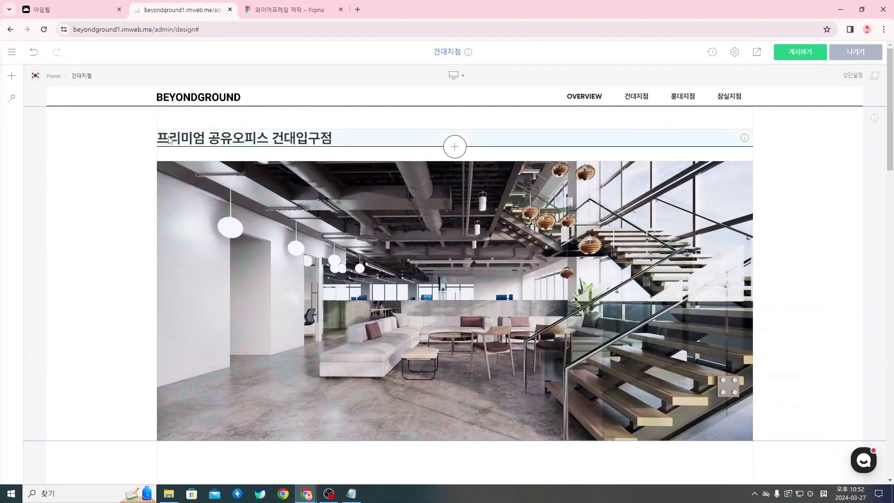
{"action": "scroll", "coordinate": [459, 219], "scroll_direction": "down", "scroll_amount": 7}
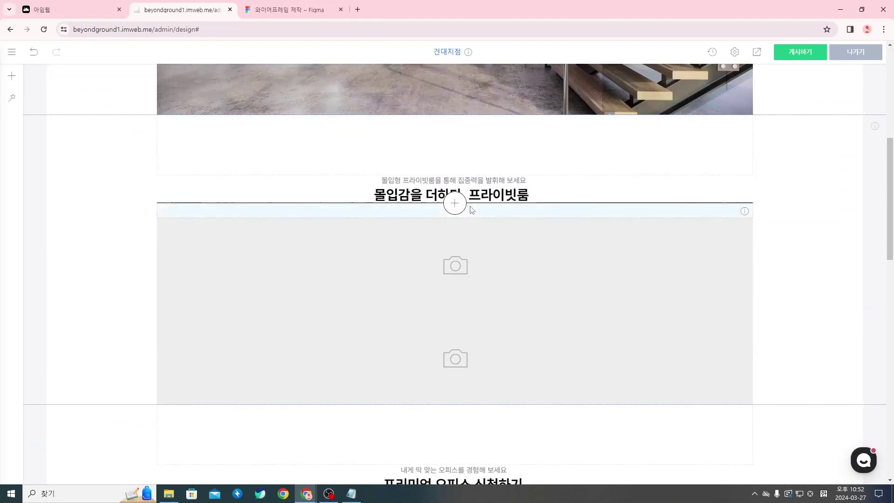
{"action": "left_click", "coordinate": [472, 250]}
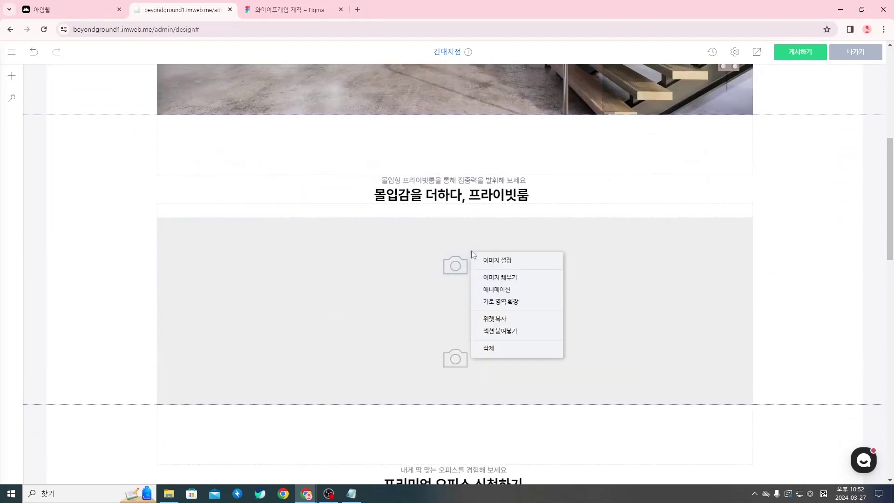
{"action": "left_click", "coordinate": [496, 259]}
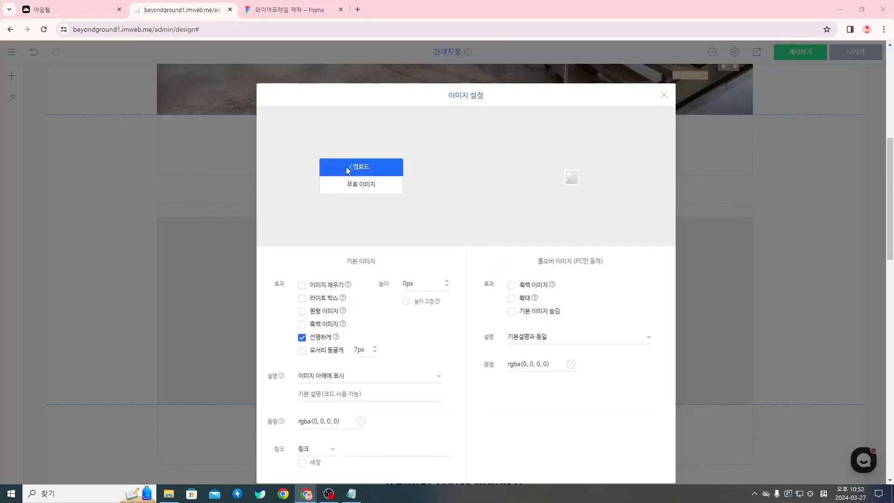
{"action": "left_click", "coordinate": [352, 168]}
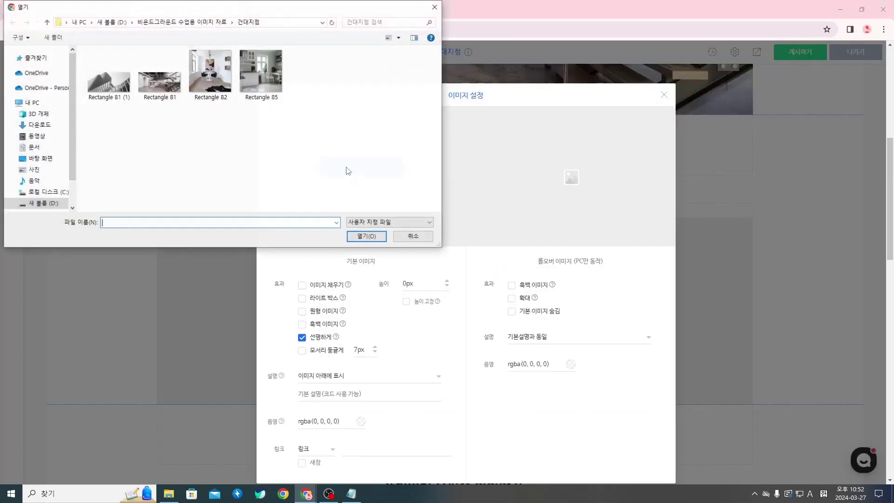
{"action": "left_click", "coordinate": [215, 84]}
{"action": "left_click", "coordinate": [367, 237]}
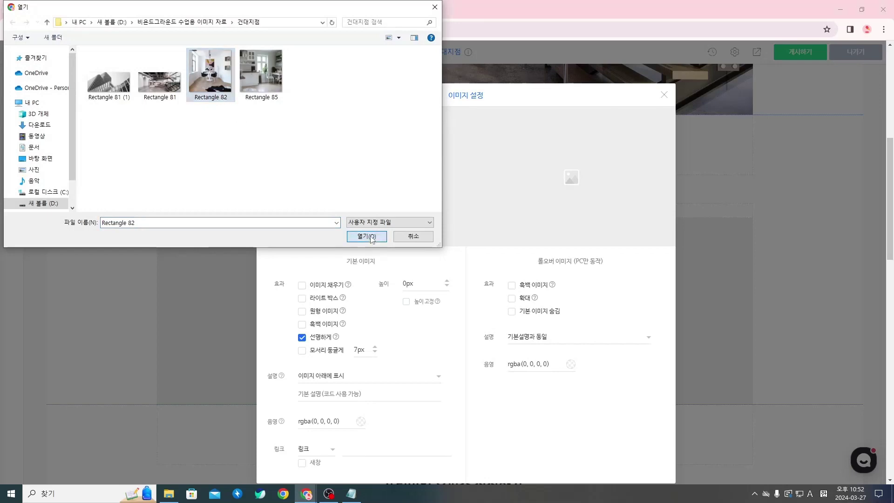
{"action": "left_click", "coordinate": [664, 95]}
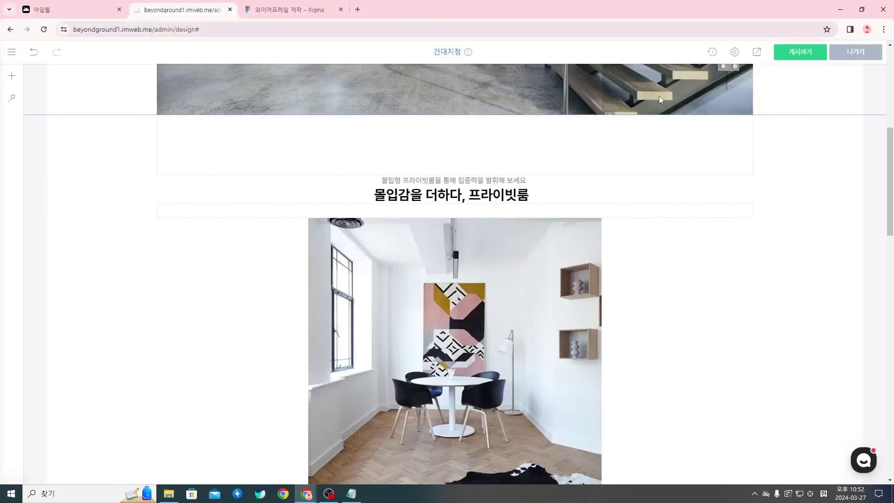
Step: Upload Rectangle 85 from the 건대지점 image folder into the lower image placeholder
{"action": "scroll", "coordinate": [555, 229], "scroll_direction": "down", "scroll_amount": 5}
{"action": "right_click", "coordinate": [460, 326]}
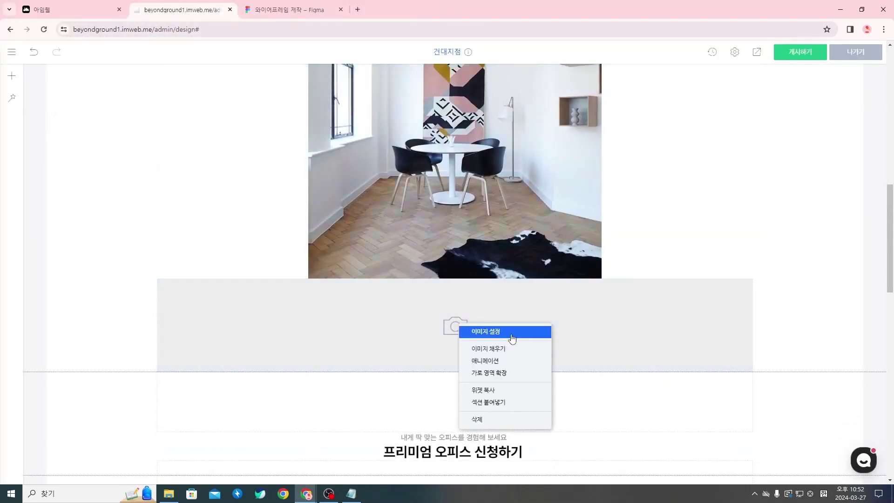
{"action": "left_click", "coordinate": [512, 338]}
{"action": "left_click", "coordinate": [361, 176]}
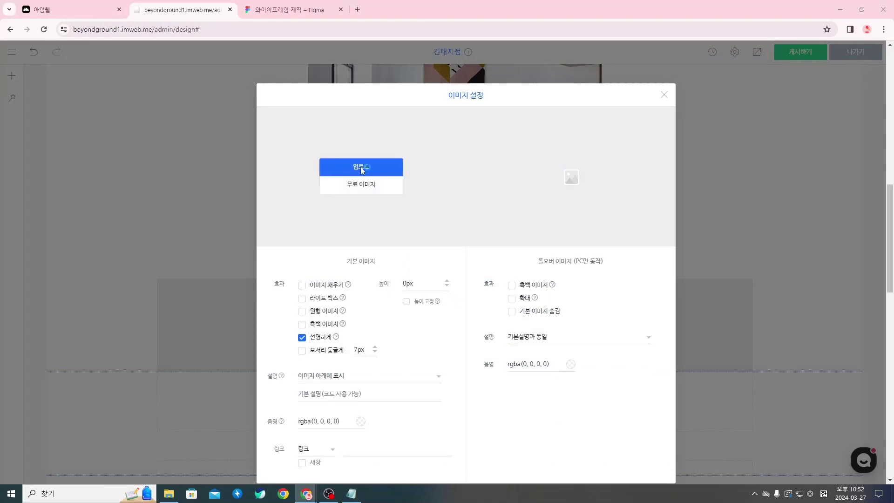
{"action": "left_click", "coordinate": [363, 169]}
{"action": "left_click", "coordinate": [276, 97]}
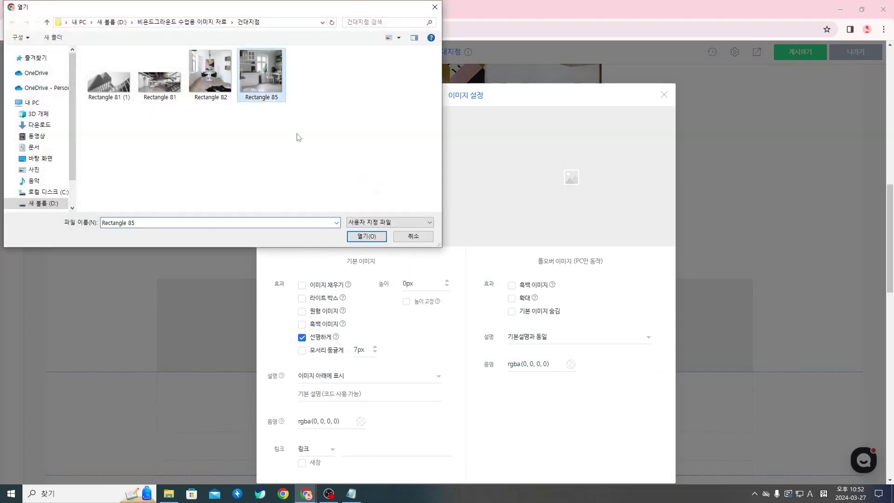
{"action": "left_click", "coordinate": [366, 236]}
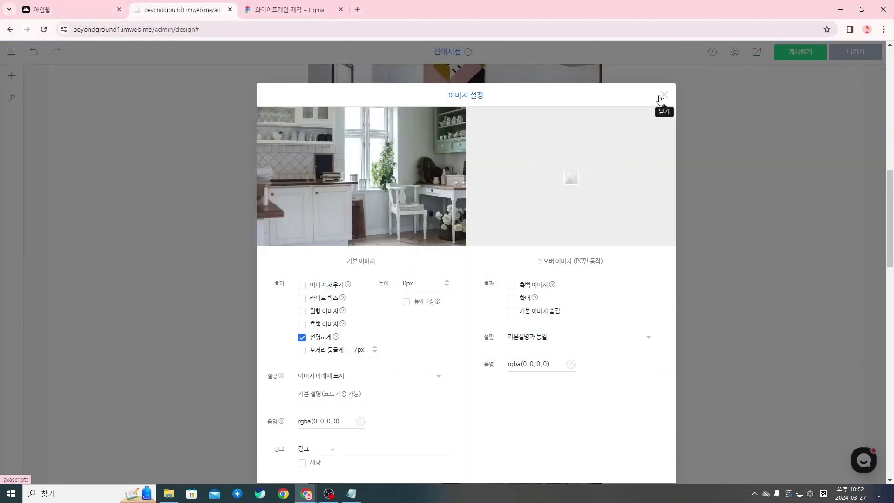
Step: Close the image settings and insert two text widgets above the upper image under 몰입감을 더하다, 프라이빗룸
{"action": "left_click", "coordinate": [664, 96]}
{"action": "scroll", "coordinate": [561, 304], "scroll_direction": "up", "scroll_amount": 3}
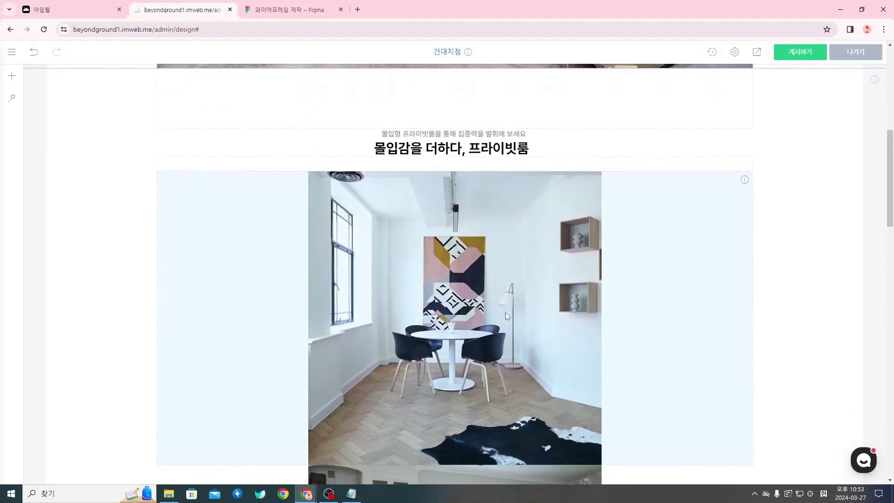
{"action": "scroll", "coordinate": [507, 315], "scroll_direction": "down", "scroll_amount": 1}
{"action": "mouse_move", "coordinate": [457, 130]}
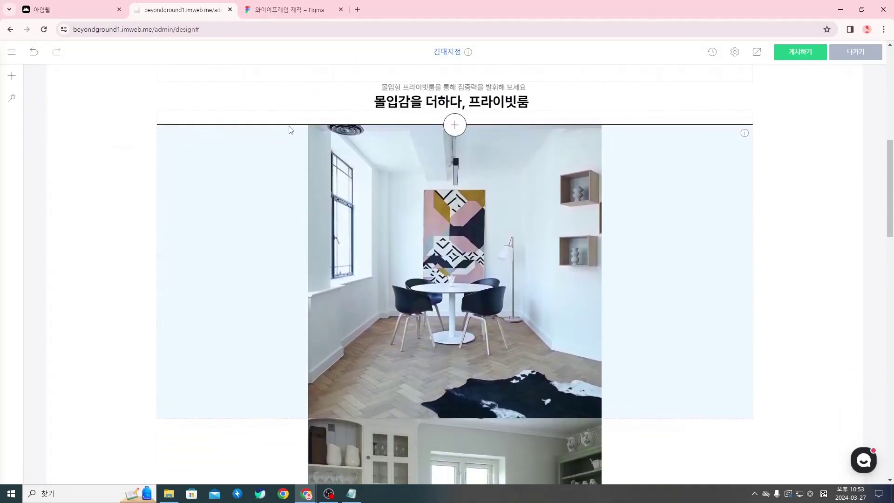
{"action": "left_click", "coordinate": [455, 126]}
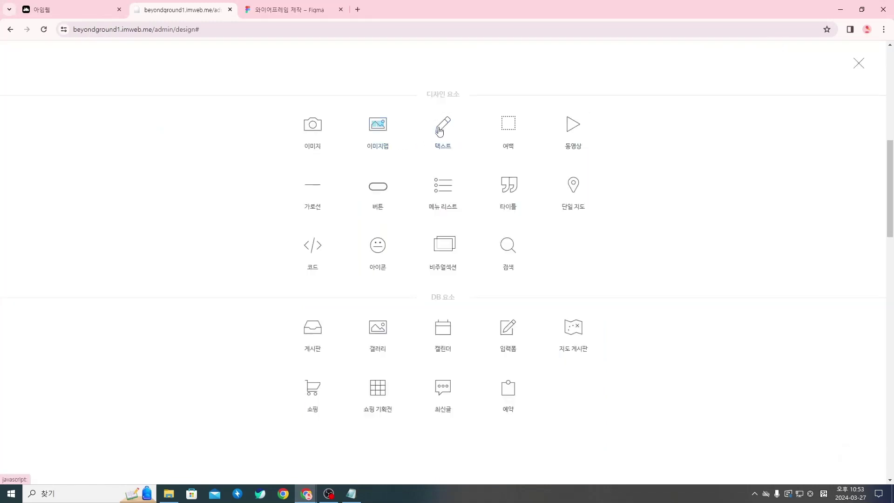
{"action": "left_click", "coordinate": [439, 130]}
{"action": "left_click", "coordinate": [457, 147]}
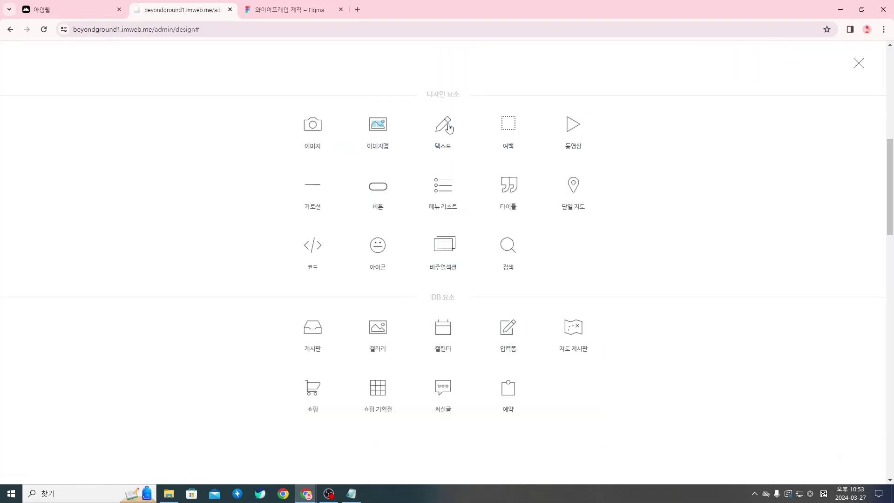
{"action": "left_click", "coordinate": [225, 150]}
Step: Check the Figma wireframe, then replace the upper text widget's placeholder with BEYONDGROUND는, the first image text title from the Notion copy
{"action": "left_click", "coordinate": [298, 10]}
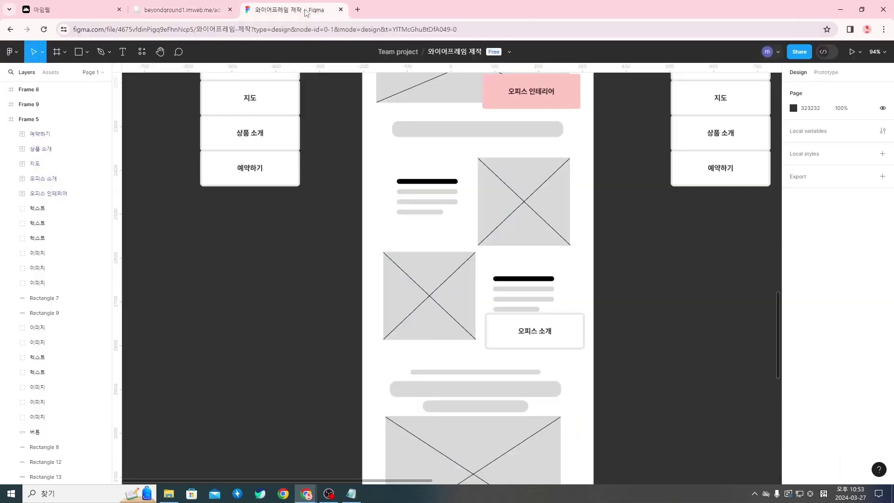
{"action": "scroll", "coordinate": [373, 246], "scroll_direction": "up", "scroll_amount": 1}
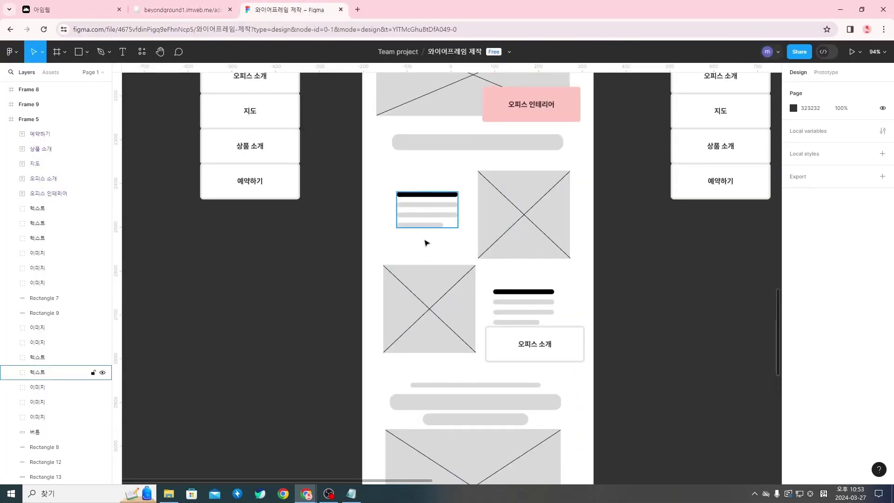
{"action": "left_click", "coordinate": [182, 10]}
{"action": "key", "text": "alt+Tab"}
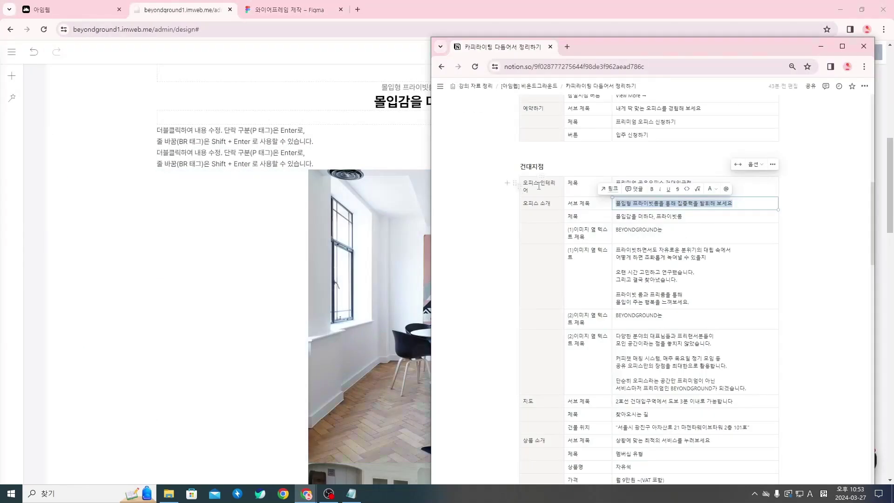
{"action": "key", "text": "Down"}
{"action": "key", "text": "Down"}
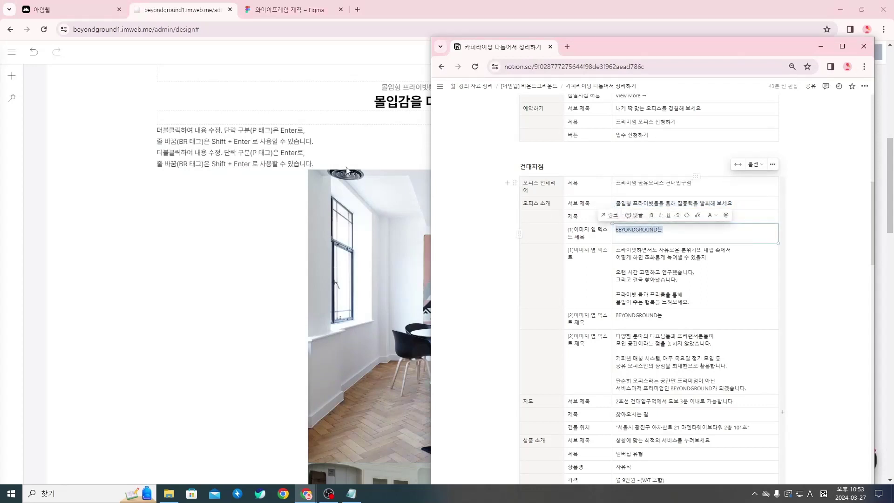
{"action": "left_click", "coordinate": [347, 170]}
{"action": "double_click", "coordinate": [326, 142]}
{"action": "triple_click", "coordinate": [331, 142]}
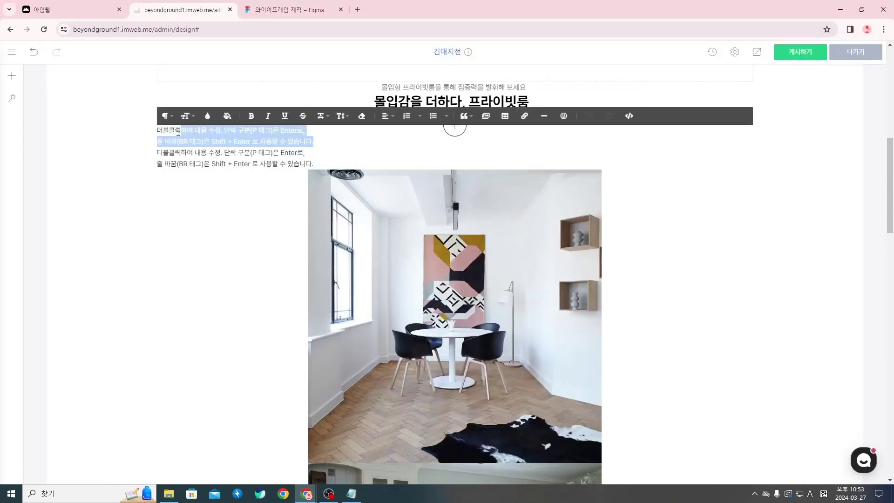
Step: Replace the second text widget's placeholder with the (1)이미지 옆 텍스트 body copy from the Notion table
{"action": "key", "text": "alt+Tab"}
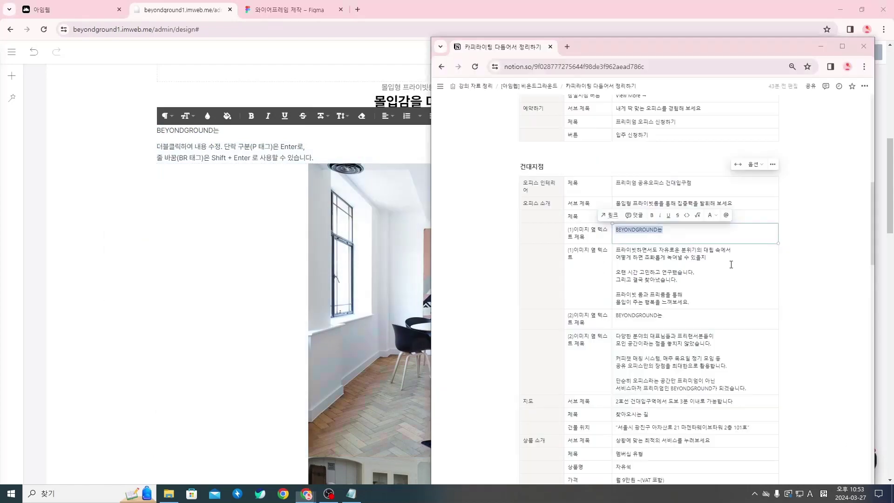
{"action": "left_click_drag", "start_coordinate": [694, 303], "coordinate": [615, 250]}
{"action": "key", "text": "ctrl+c"}
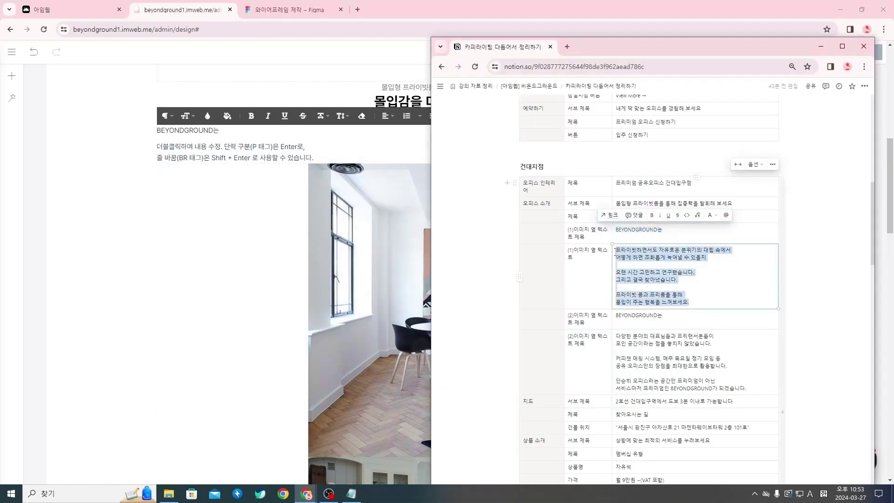
{"action": "key", "text": "alt+Tab"}
{"action": "left_click_drag", "start_coordinate": [331, 153], "coordinate": [154, 132]}
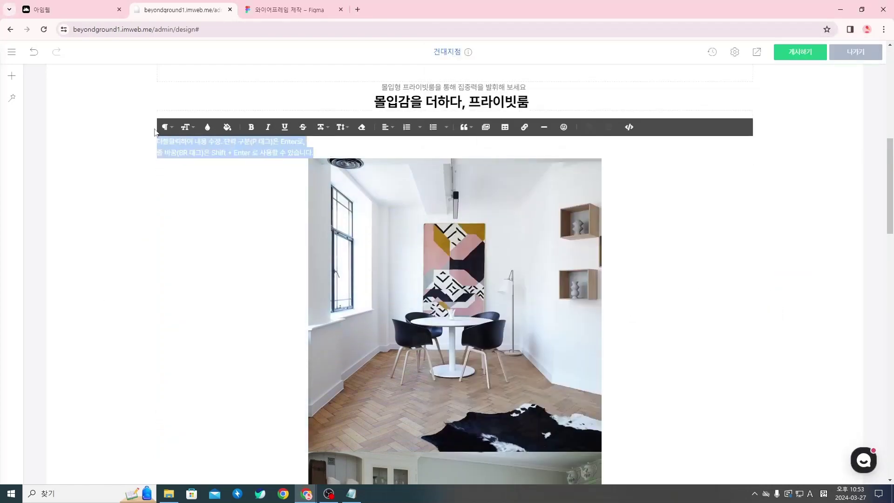
{"action": "key", "text": "ctrl+v"}
Step: Following the Notion layout, break the pasted body text after 대립 속에서 and after 녹여낼 수 있을지
{"action": "key", "text": "alt+Tab"}
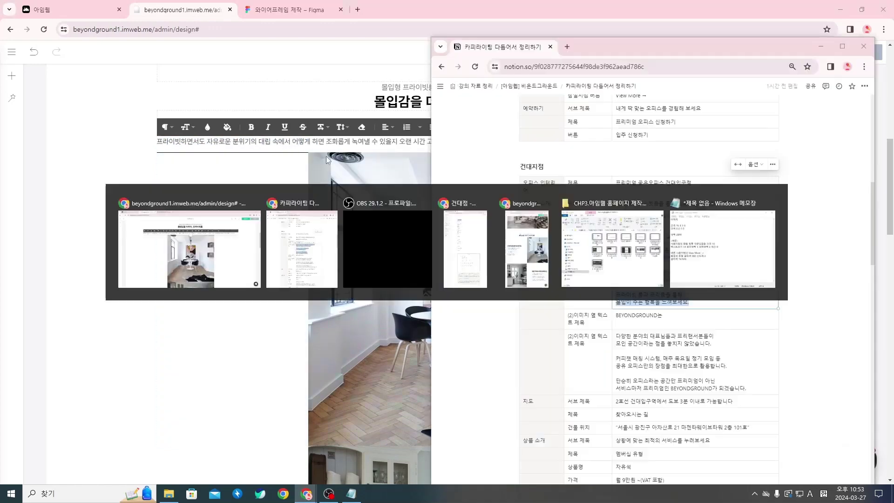
{"action": "key", "text": "alt+Tab"}
{"action": "left_click", "coordinate": [290, 141]}
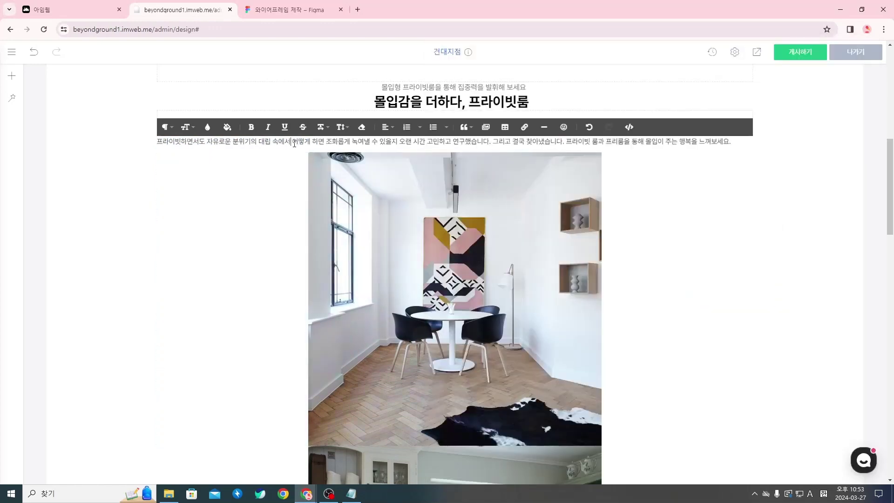
{"action": "key", "text": "Return"}
{"action": "key", "text": "alt+Tab"}
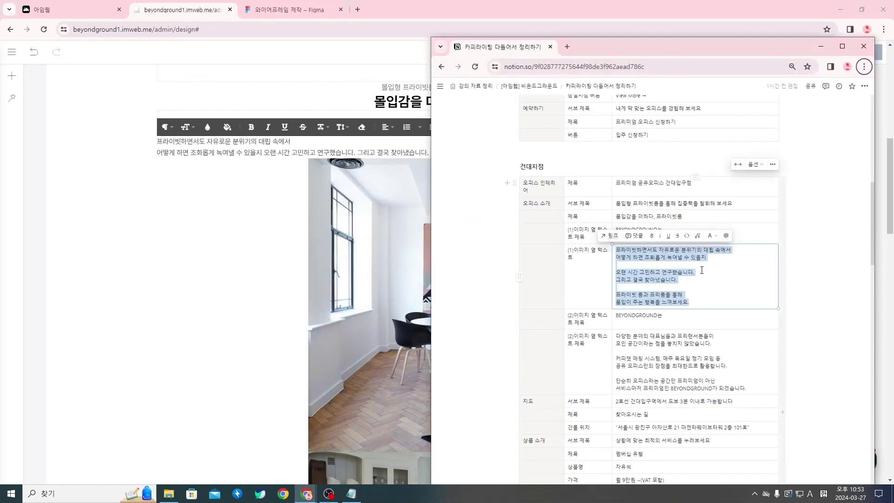
{"action": "left_click", "coordinate": [267, 152]}
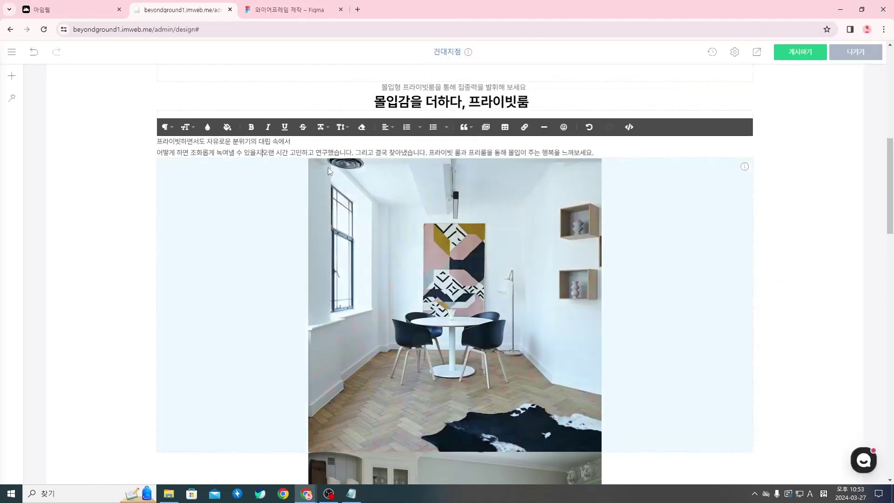
{"action": "key", "text": "Return"}
Step: Start a new line at 그리고 결국 찾아냈습니다 and add a blank line before 오랜 시간 고민하고 연구했습니다
{"action": "key", "text": "alt+Tab"}
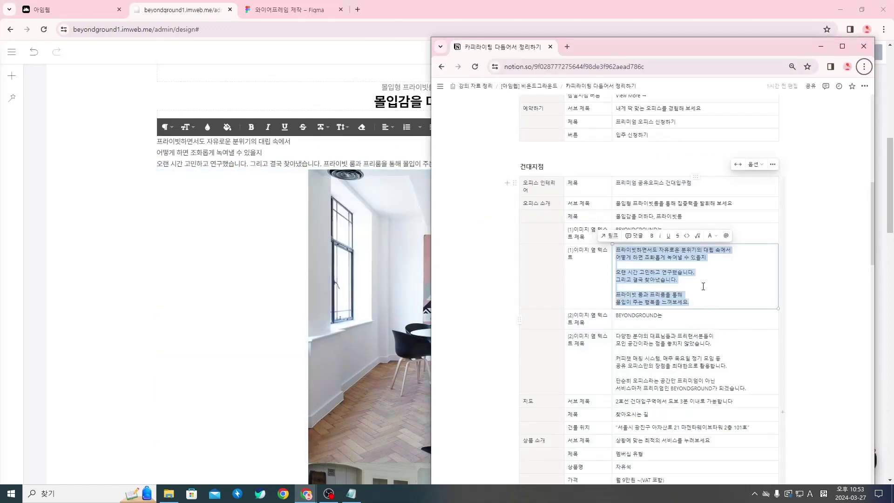
{"action": "key", "text": "alt+Tab"}
{"action": "left_click", "coordinate": [250, 163]}
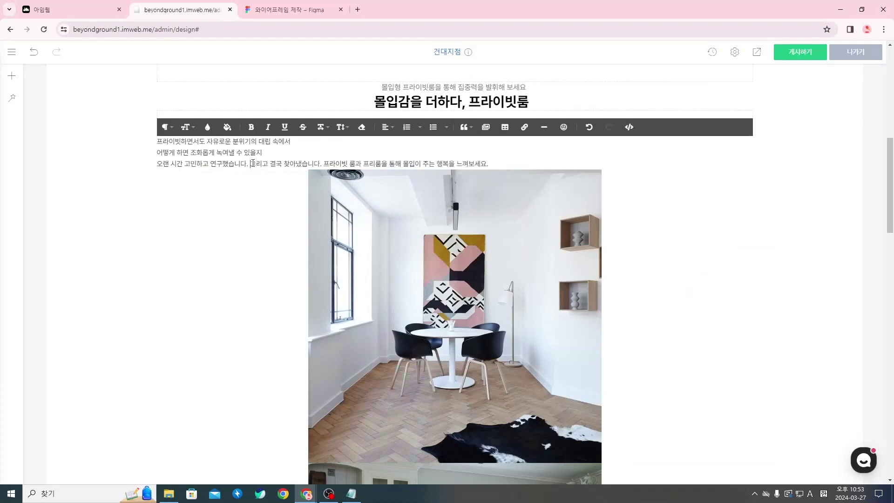
{"action": "key", "text": "Return"}
{"action": "key", "text": "alt+Tab"}
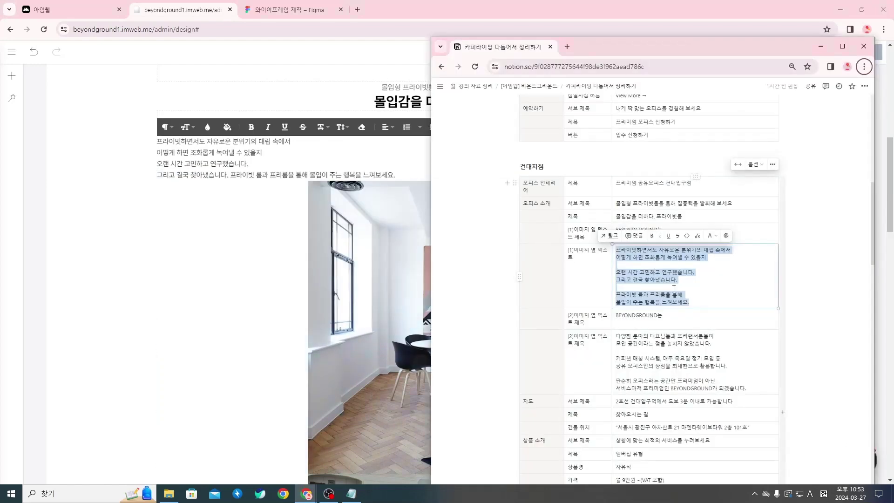
{"action": "key", "text": "alt+Tab"}
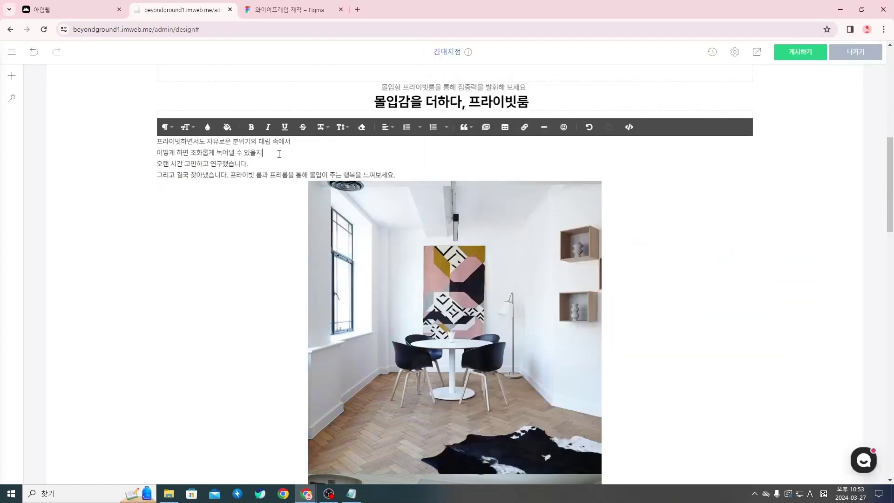
{"action": "key", "text": "Return"}
{"action": "key", "text": "alt+Tab"}
{"action": "key", "text": "alt+Tab"}
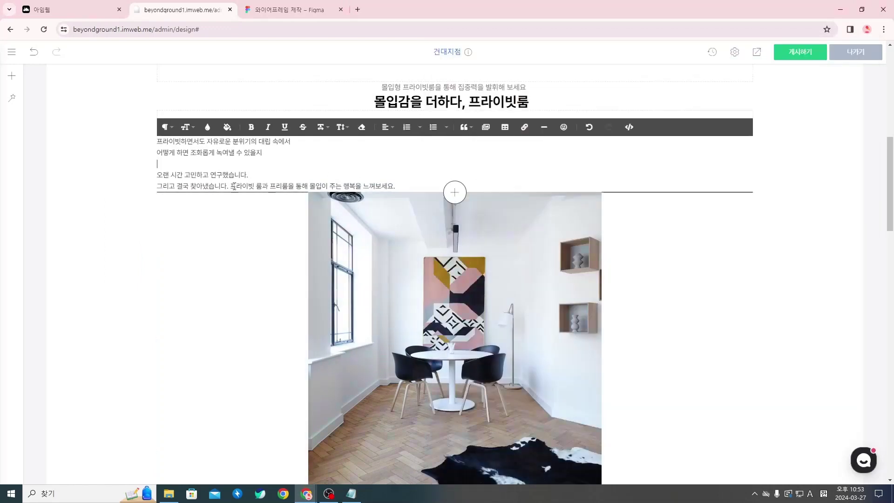
Step: Move 프라이빗 룸과 프리룸을 통해 onto its own line, separated from 그리고 결국 찾아냈습니다 by a blank line
{"action": "double_click", "coordinate": [234, 185]}
{"action": "left_click", "coordinate": [234, 186]}
{"action": "key", "text": "Return"}
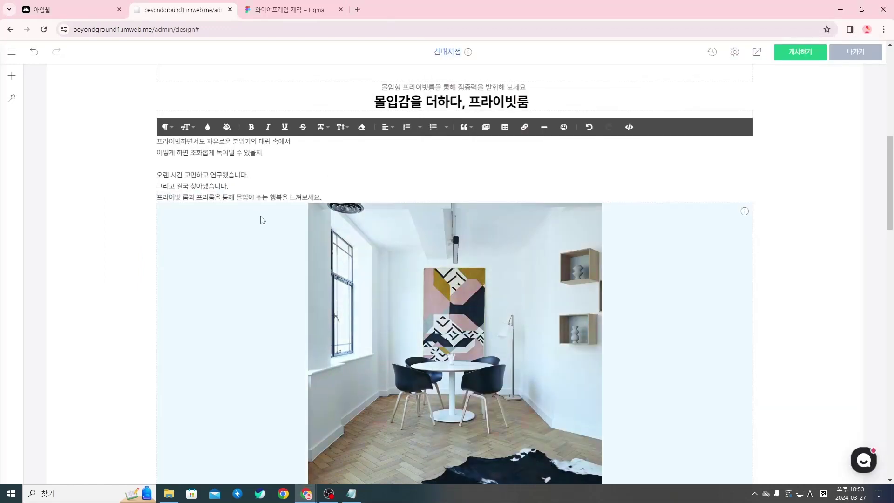
{"action": "key", "text": "alt+Tab"}
{"action": "key", "text": "alt+Tab"}
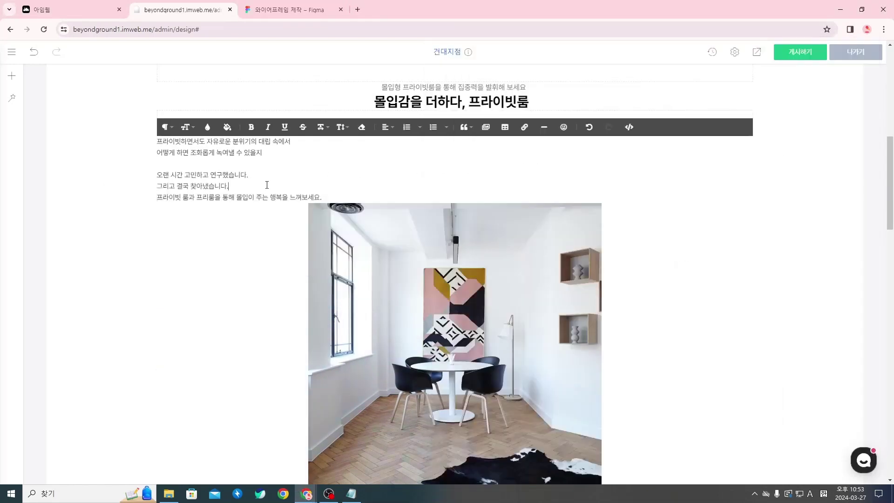
{"action": "key", "text": "Return"}
Step: Break the last sentence before 몰입이 주는 행복을 느껴보세요, compare with the Notion copy and finish editing the body text
{"action": "key", "text": "alt+Tab"}
{"action": "key", "text": "alt+Tab"}
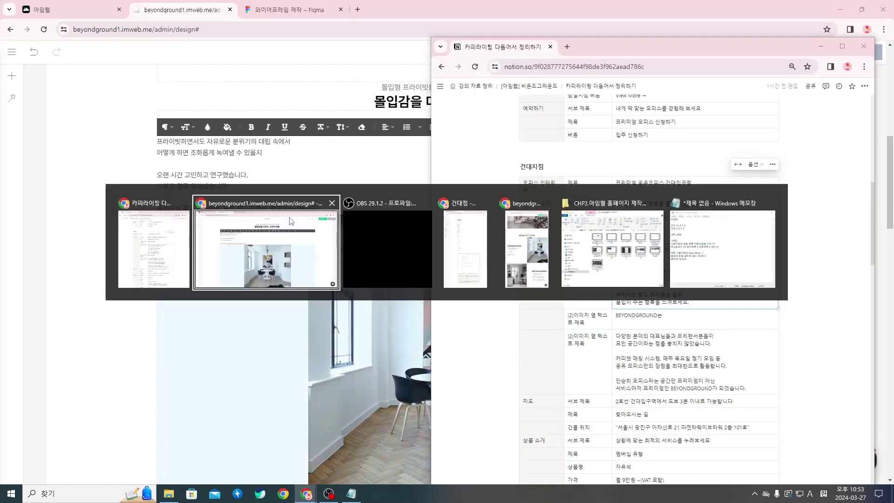
{"action": "left_click", "coordinate": [237, 209]}
{"action": "key", "text": "Return"}
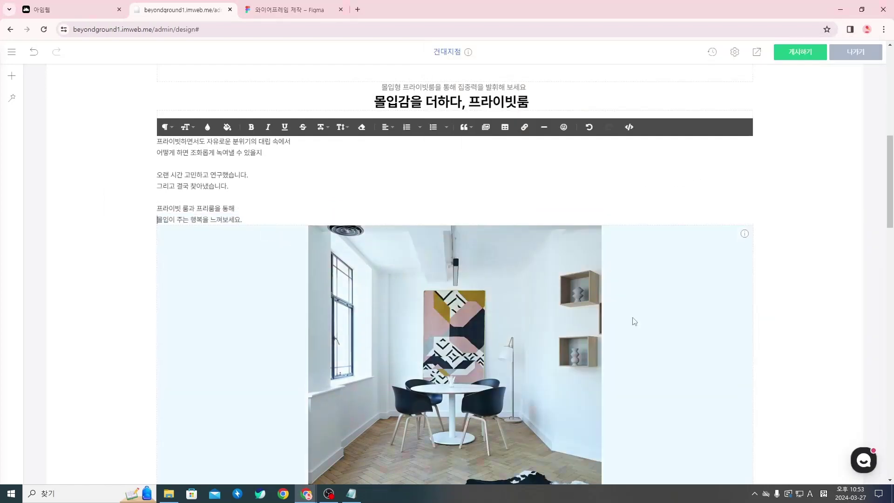
{"action": "key", "text": "alt+Tab"}
{"action": "key", "text": "alt+Tab"}
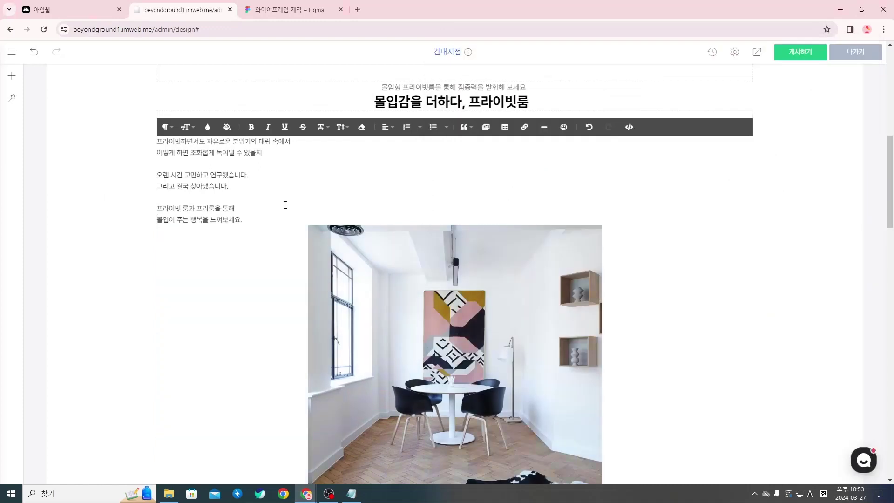
{"action": "left_click", "coordinate": [193, 269]}
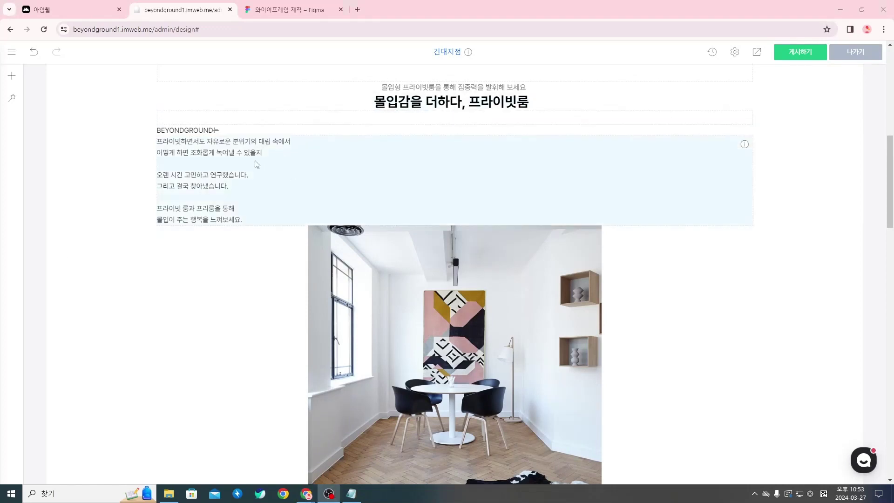
{"action": "left_click", "coordinate": [246, 132]}
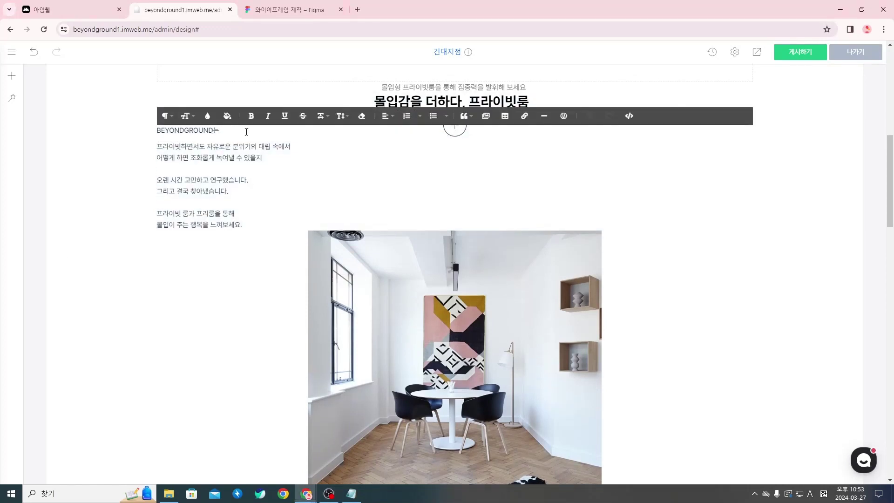
{"action": "left_click_drag", "start_coordinate": [247, 132], "coordinate": [157, 131]}
{"action": "left_click", "coordinate": [191, 120]}
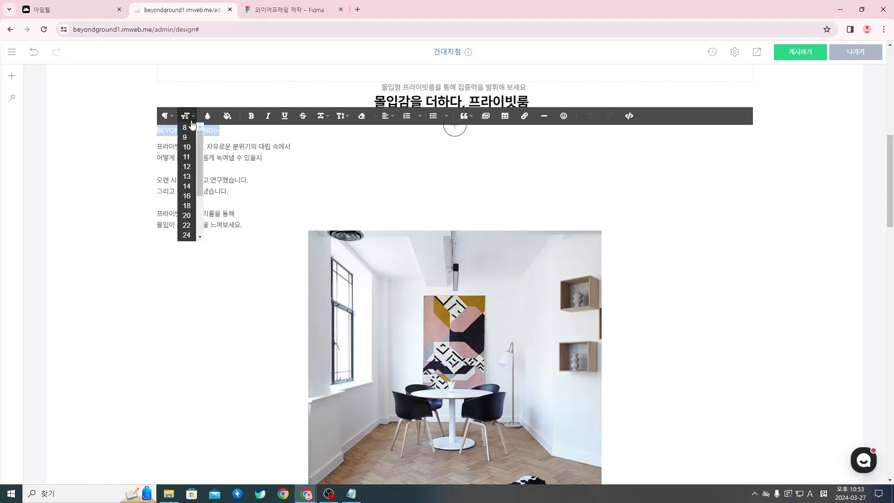
{"action": "scroll", "coordinate": [187, 196], "scroll_direction": "down", "scroll_amount": 3}
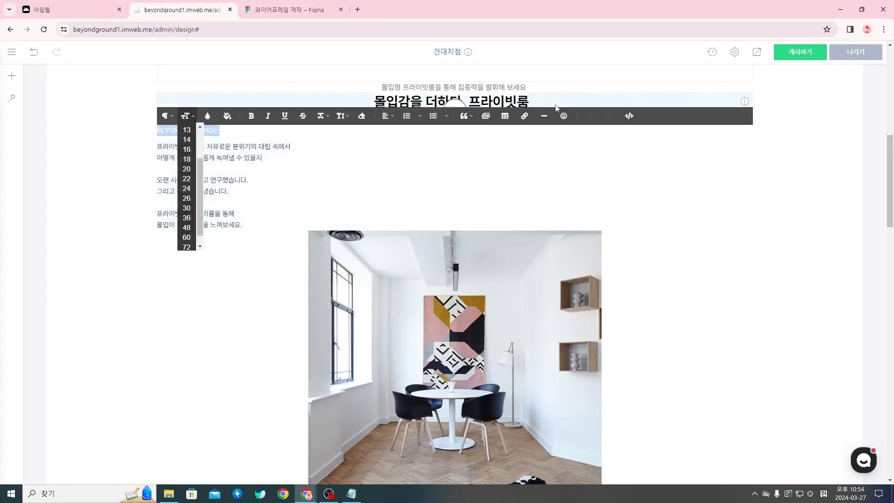
{"action": "key", "text": "Escape"}
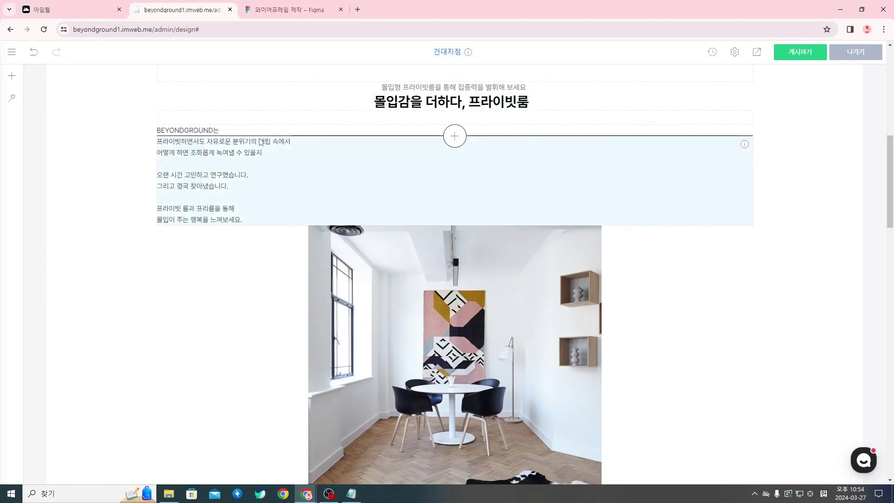
Step: Inspect the HTML source of the BEYONDGROUND는 text widget and leave the source view
{"action": "left_click", "coordinate": [240, 131]}
{"action": "left_click_drag", "start_coordinate": [236, 131], "coordinate": [160, 130]}
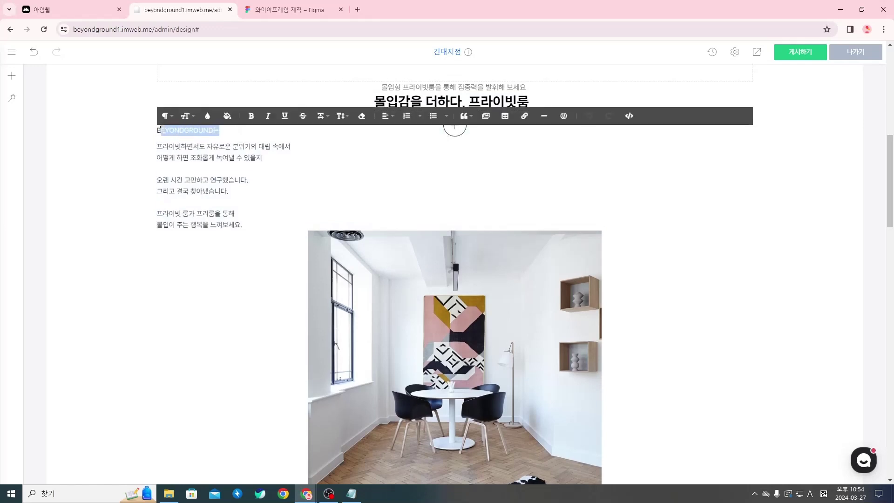
{"action": "left_click", "coordinate": [630, 115]}
{"action": "left_click", "coordinate": [214, 155]}
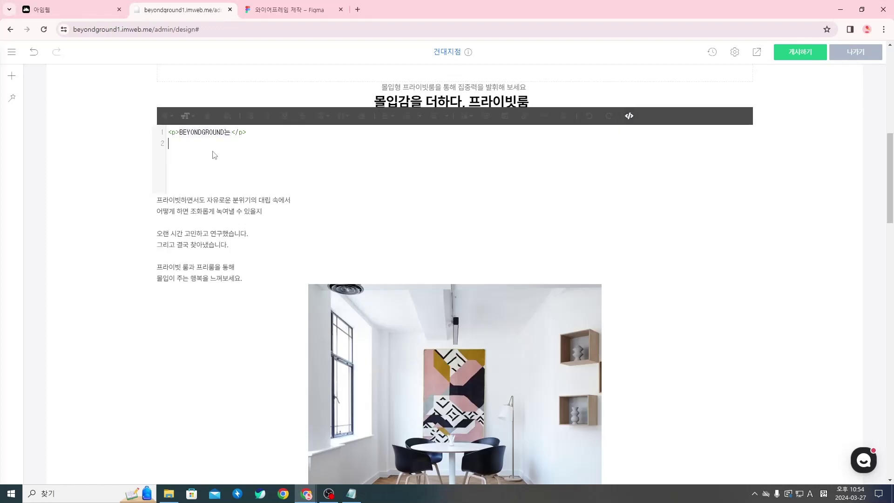
{"action": "scroll", "coordinate": [202, 158], "scroll_direction": "up", "scroll_amount": 2}
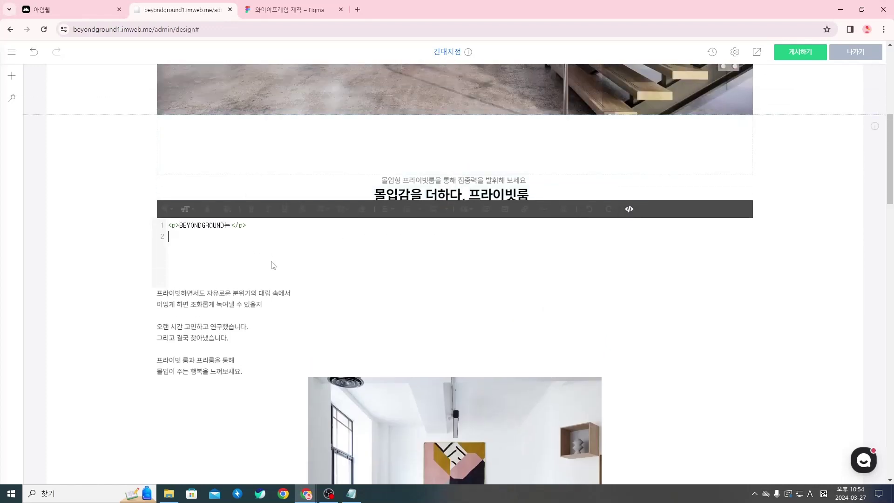
{"action": "left_click", "coordinate": [261, 302]}
Step: Apply font size 16 to the BEYONDGROUND는 text
{"action": "left_click", "coordinate": [228, 222]}
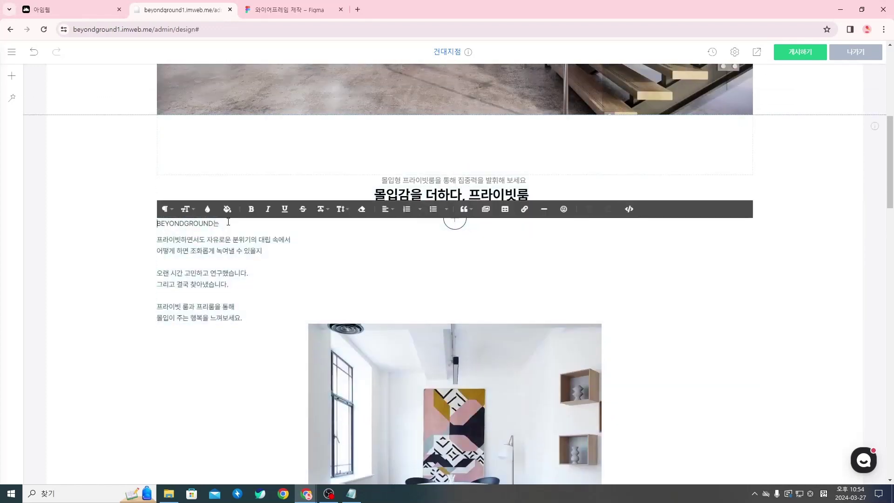
{"action": "left_click_drag", "start_coordinate": [227, 223], "coordinate": [156, 224]}
{"action": "left_click", "coordinate": [187, 208]}
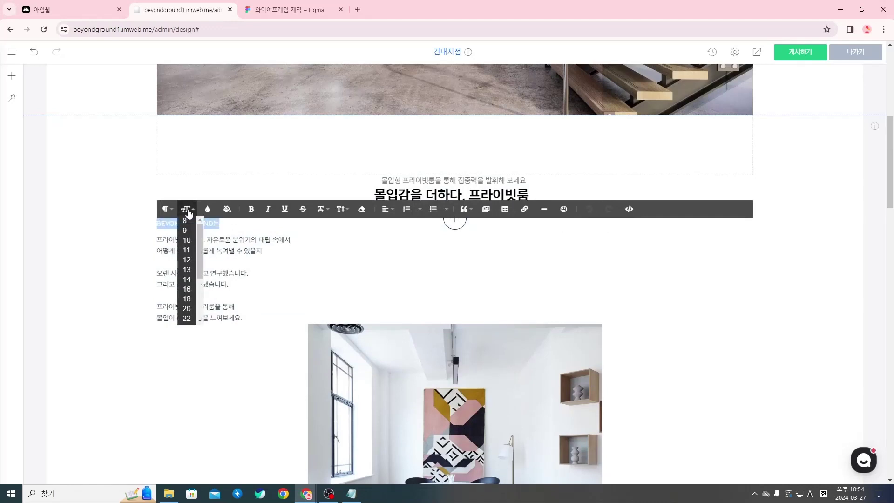
{"action": "left_click", "coordinate": [188, 289]}
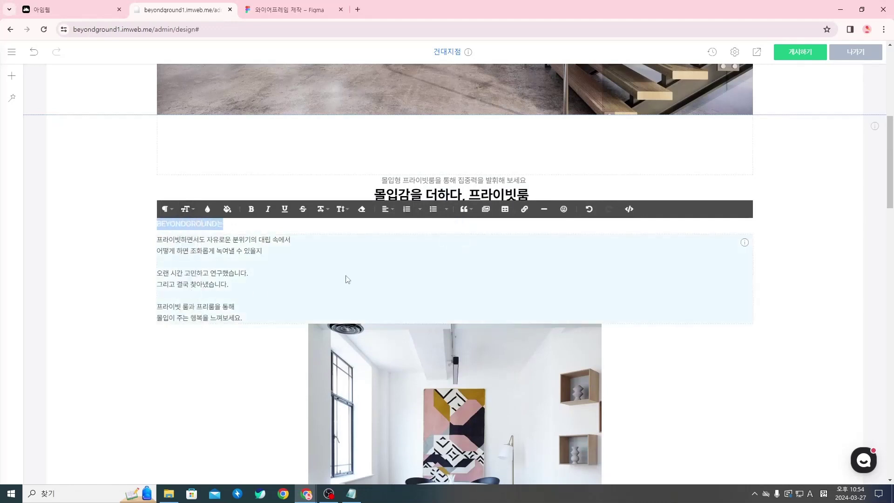
Step: Change the font-size value in the BEYONDGROUND는 text's HTML source to 40px and return to the visual view
{"action": "left_click", "coordinate": [628, 210]}
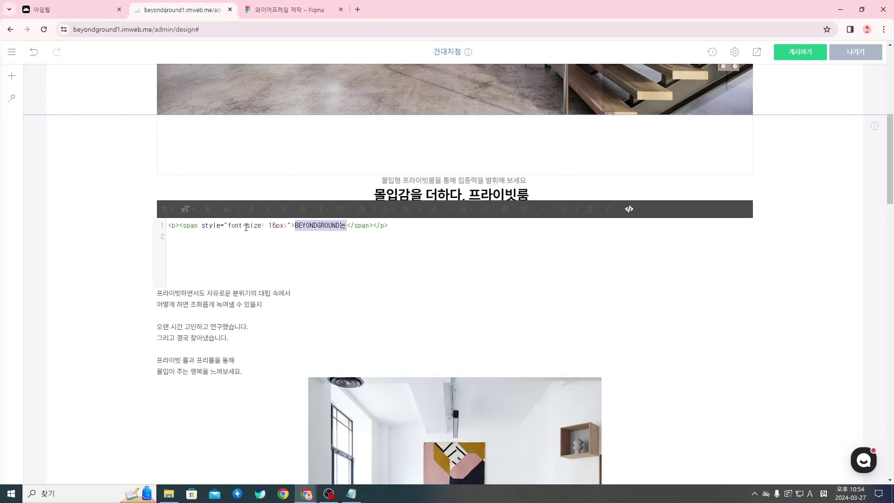
{"action": "left_click", "coordinate": [275, 226]}
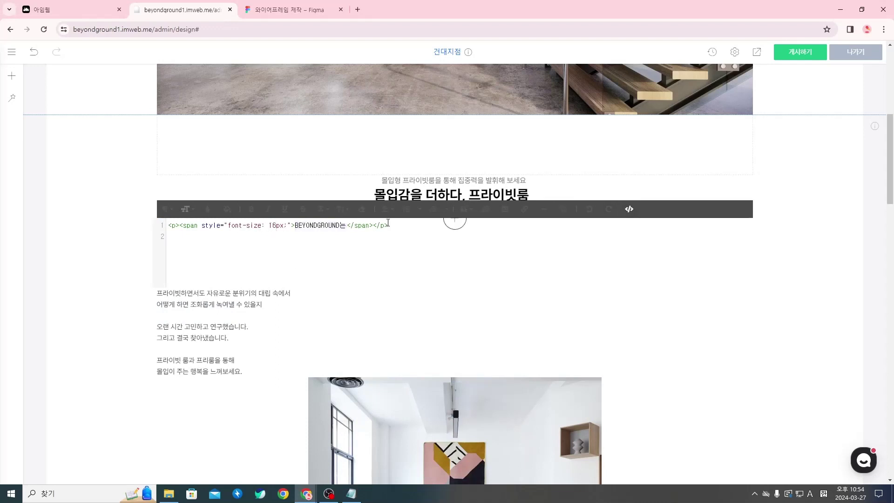
{"action": "key", "text": "BackSpace"}
{"action": "key", "text": "BackSpace"}
{"action": "type", "text": "40"}
{"action": "left_click", "coordinate": [629, 210]}
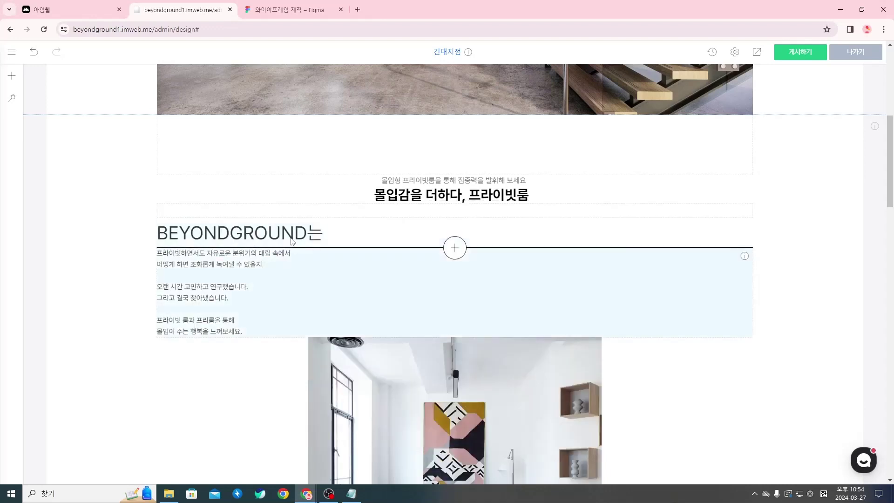
Step: Make the BEYONDGROUND는 heading bold and set its line spacing to 단일
{"action": "left_click", "coordinate": [326, 239]}
{"action": "left_click_drag", "start_coordinate": [323, 235], "coordinate": [155, 235]}
{"action": "key", "text": "ctrl+c"}
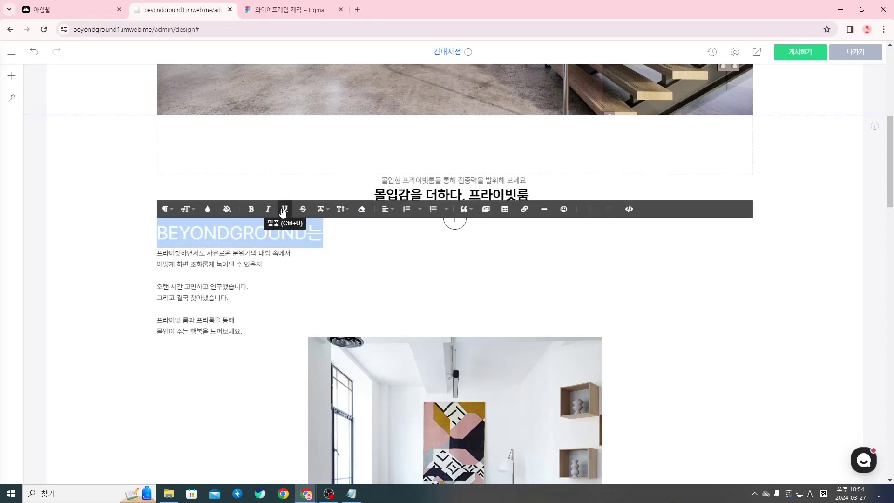
{"action": "left_click", "coordinate": [252, 210]}
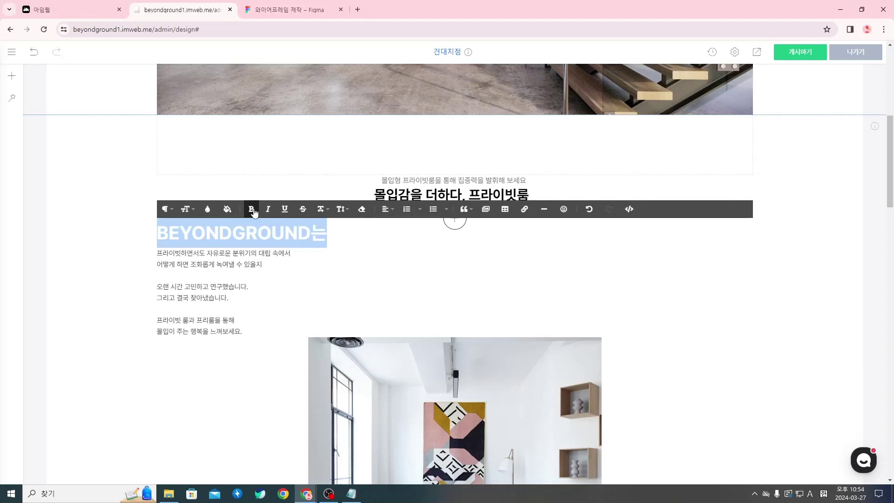
{"action": "left_click", "coordinate": [340, 210]}
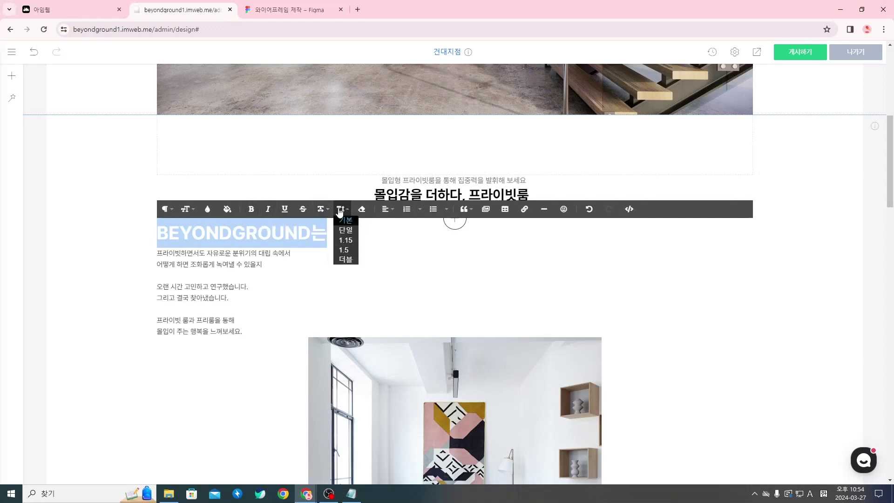
{"action": "left_click", "coordinate": [346, 231]}
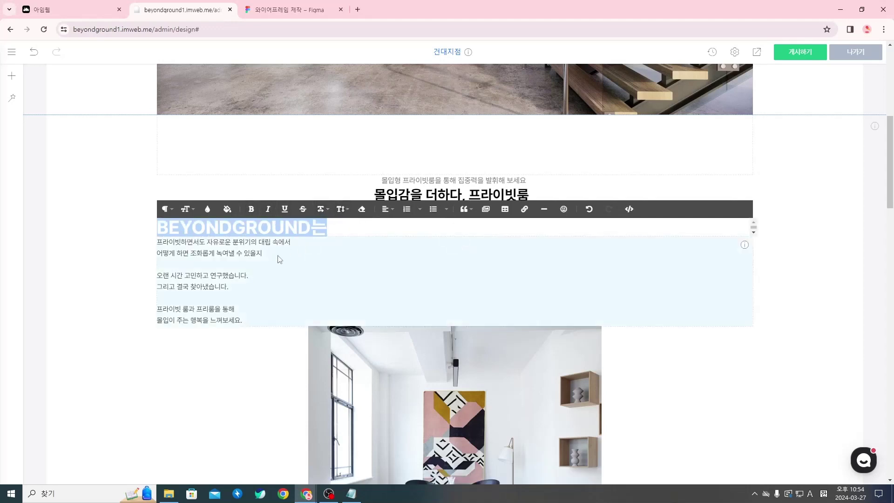
{"action": "key", "text": "Escape"}
Step: Set the font colour of the whole body text beneath the BEYONDGROUND는 heading to black
{"action": "scroll", "coordinate": [316, 258], "scroll_direction": "down", "scroll_amount": 1}
{"action": "left_click", "coordinate": [258, 246]}
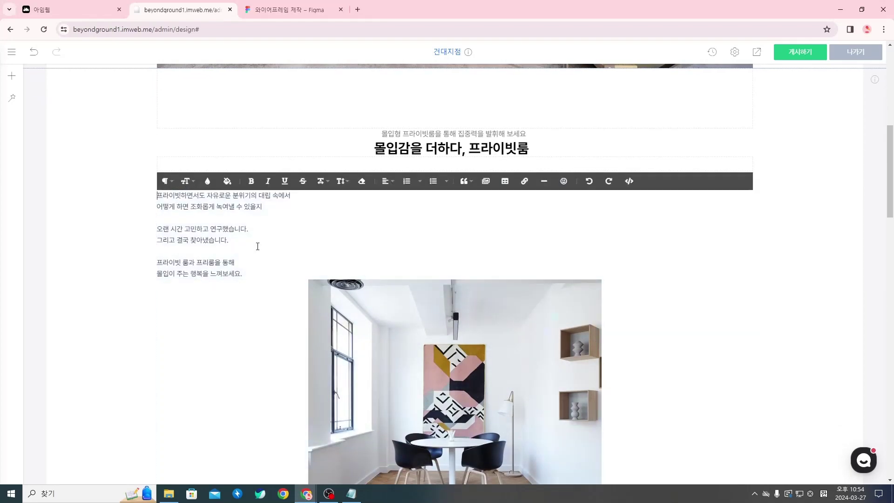
{"action": "left_click", "coordinate": [252, 263]}
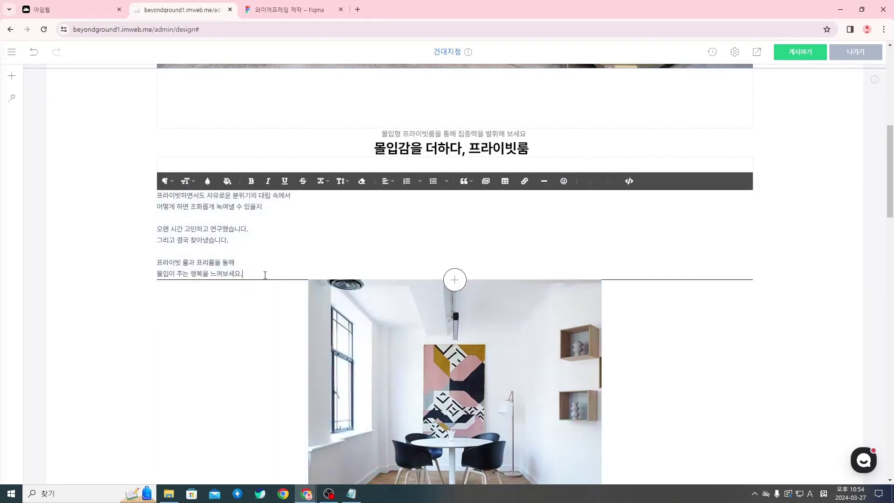
{"action": "left_click_drag", "start_coordinate": [265, 276], "coordinate": [158, 194]}
{"action": "left_click", "coordinate": [210, 183]}
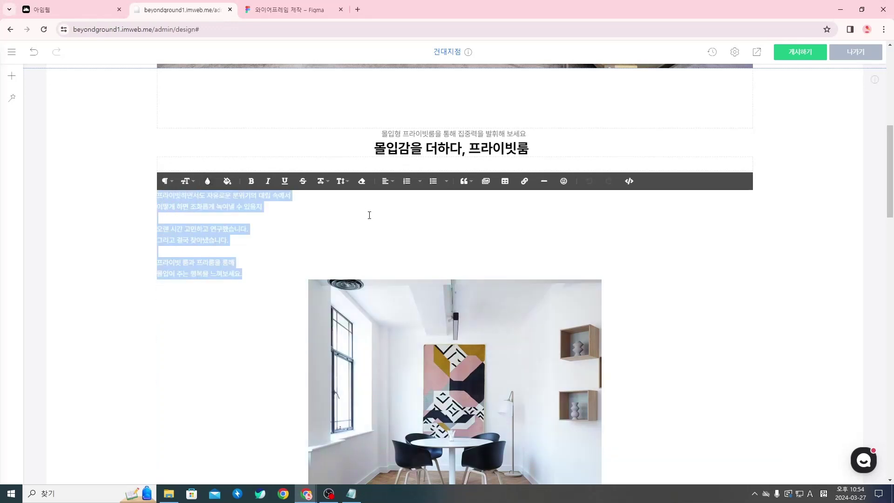
{"action": "scroll", "coordinate": [369, 215], "scroll_direction": "up", "scroll_amount": 1}
{"action": "left_click", "coordinate": [283, 298]}
Step: Set the font colour of the BEYONDGROUND는 heading to black
{"action": "left_click", "coordinate": [170, 211]}
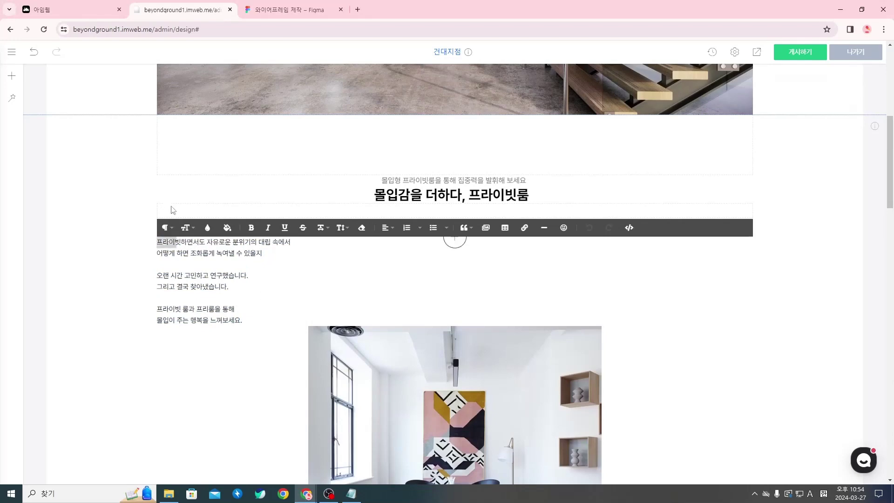
{"action": "key", "text": "ctrl+v"}
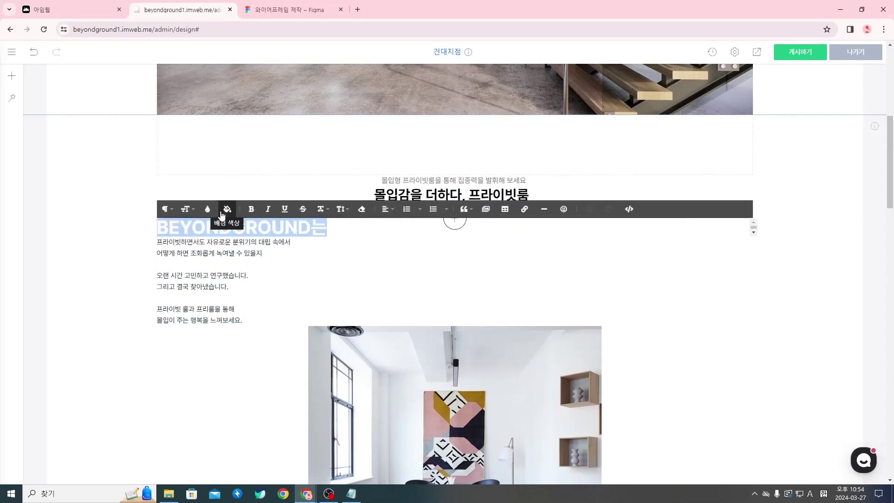
{"action": "left_click", "coordinate": [207, 209]}
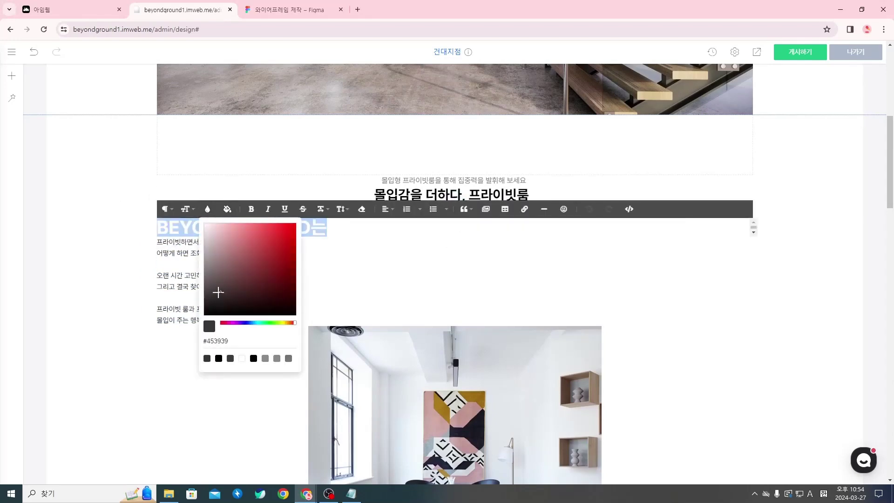
{"action": "left_click", "coordinate": [409, 286]}
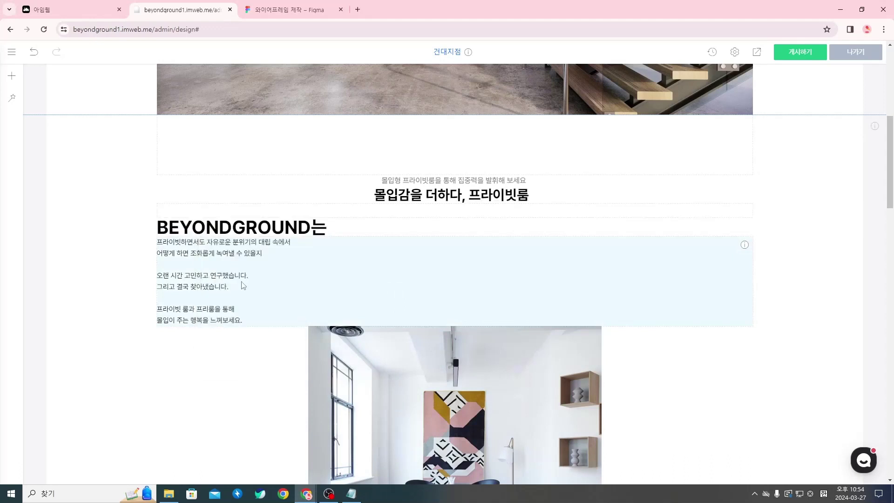
Step: Turn off 기본 그리드 for the BEYONDGROUND는 heading and set its bottom spacing to 24px and left spacing to 128px
{"action": "right_click", "coordinate": [261, 233]}
{"action": "right_click", "coordinate": [256, 230]}
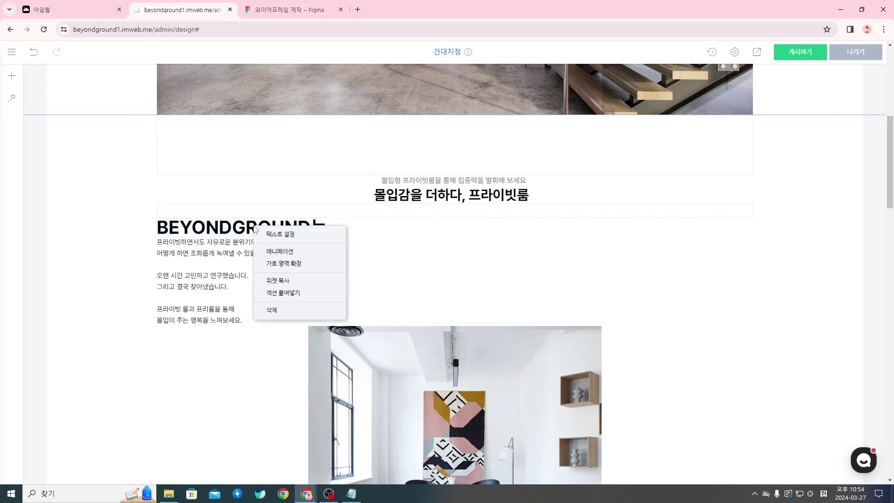
{"action": "left_click", "coordinate": [291, 236]}
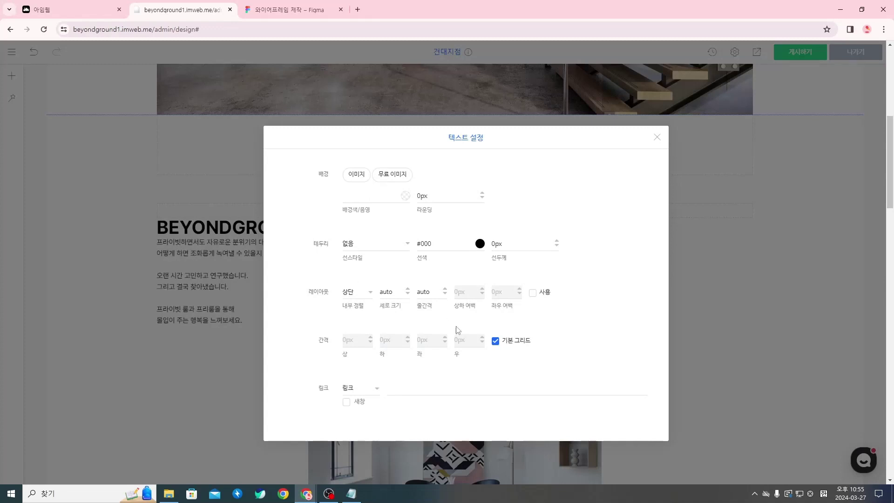
{"action": "left_click", "coordinate": [497, 343]}
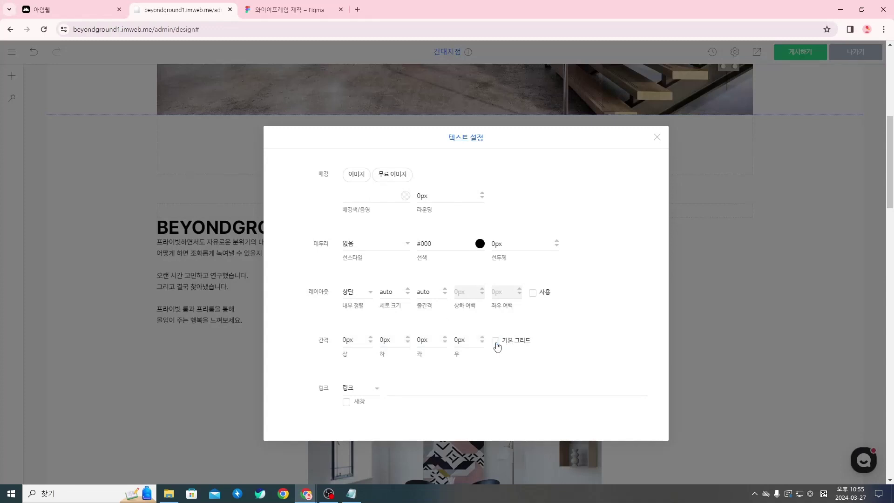
{"action": "left_click", "coordinate": [384, 340]}
{"action": "left_click", "coordinate": [422, 339]}
{"action": "key", "text": "BackSpace"}
{"action": "type", "text": "128"}
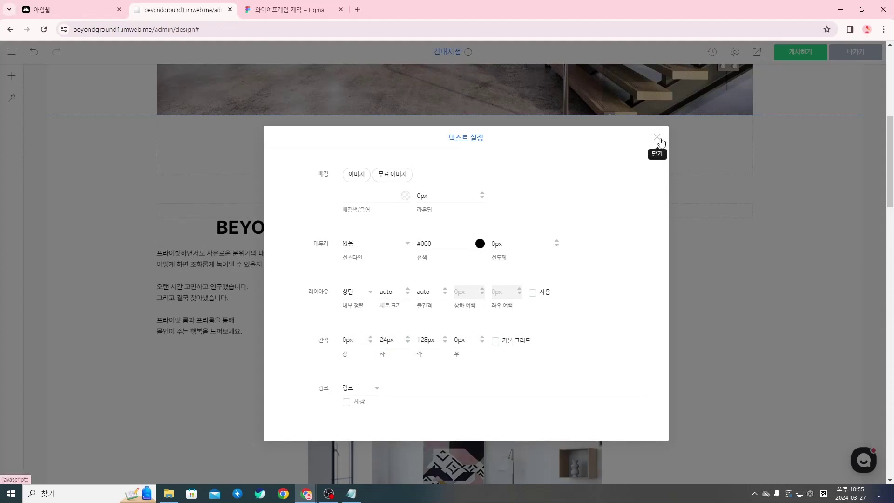
{"action": "left_click", "coordinate": [657, 137]}
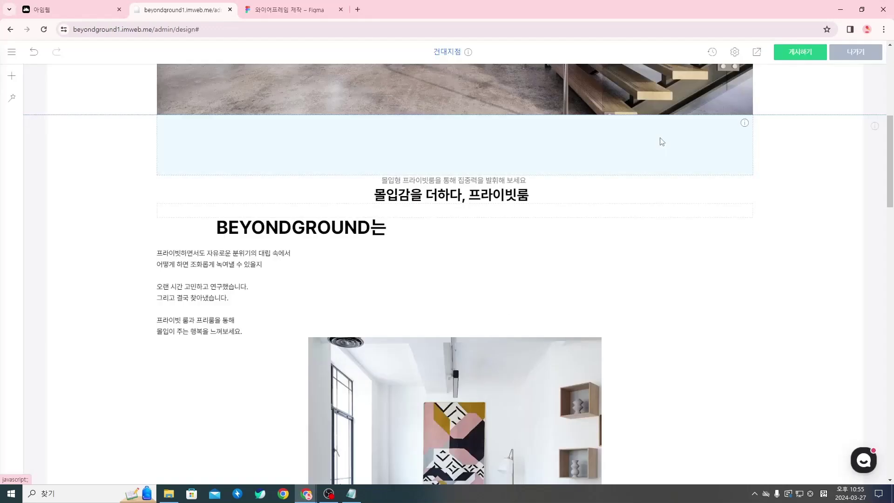
Step: Turn off 기본 그리드 for the body text widget and set its left spacing to 128px
{"action": "right_click", "coordinate": [213, 268]}
{"action": "left_click", "coordinate": [236, 273]}
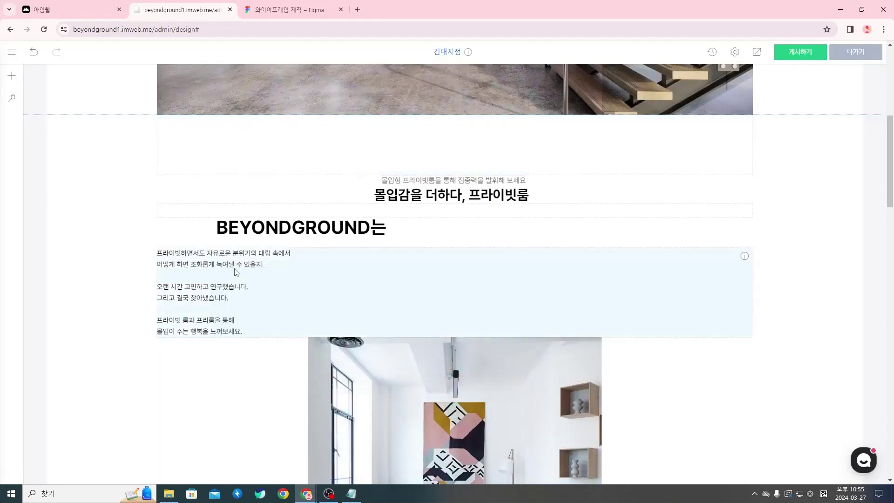
{"action": "left_click", "coordinate": [496, 344]}
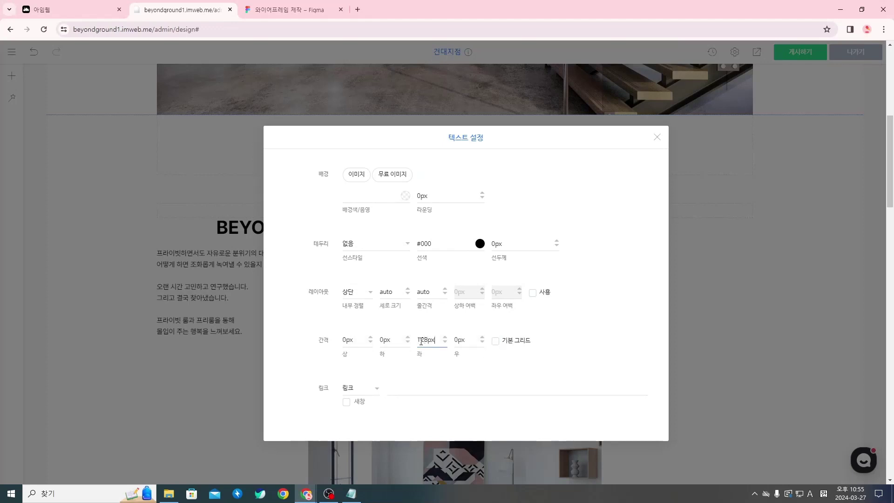
{"action": "left_click", "coordinate": [657, 137]}
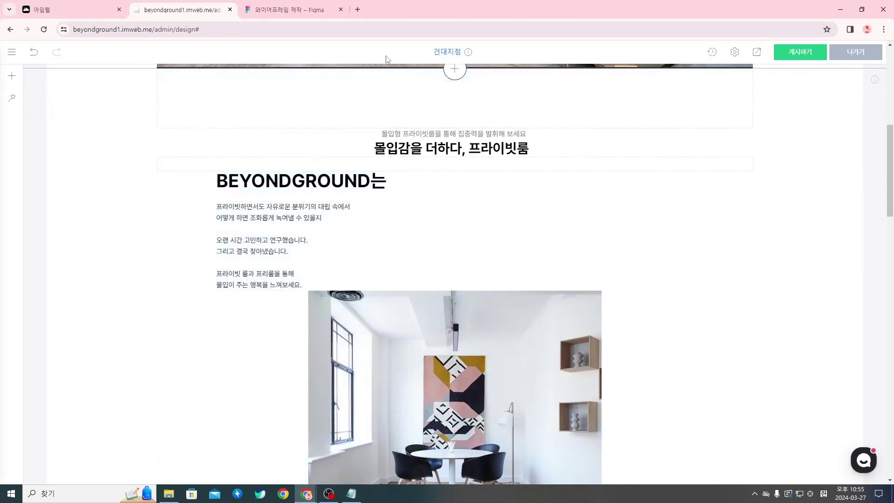
Step: Check the Figma wireframe and move the meeting-table room image beside the BEYONDGROUND는 heading, on its right
{"action": "left_click", "coordinate": [286, 9]}
{"action": "left_click", "coordinate": [181, 10]}
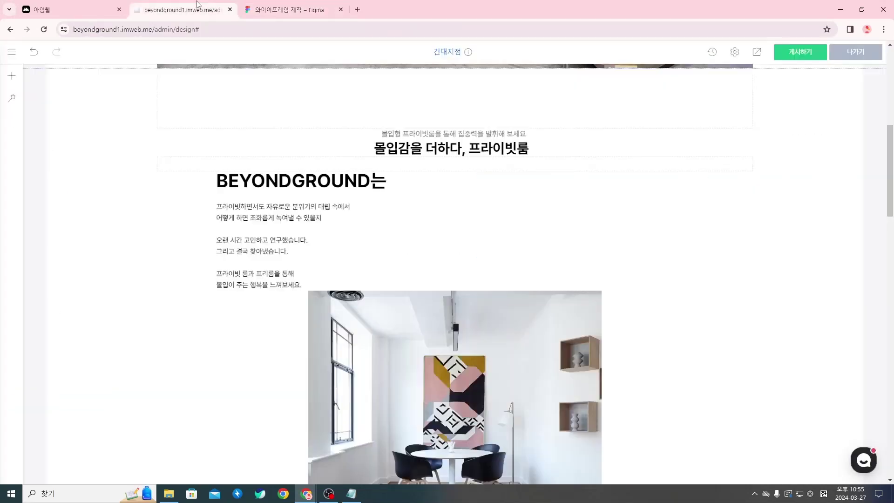
{"action": "left_click_drag", "start_coordinate": [485, 396], "coordinate": [734, 183]}
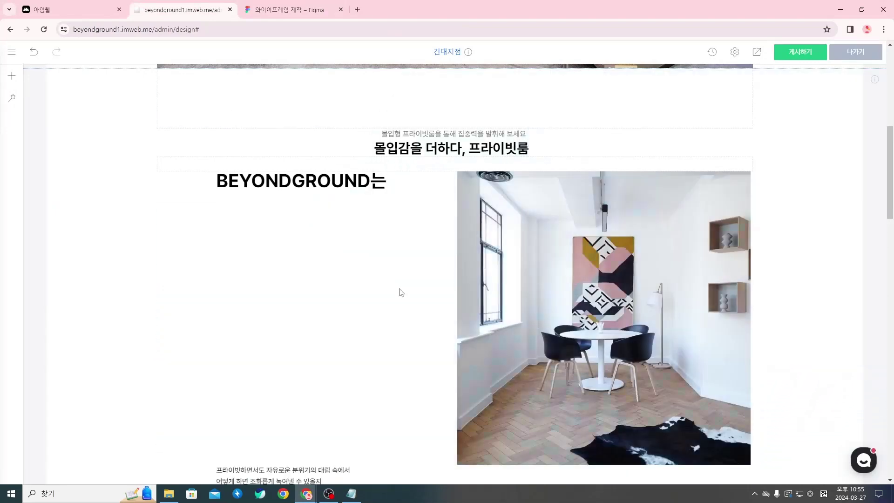
{"action": "scroll", "coordinate": [380, 243], "scroll_direction": "down", "scroll_amount": 4}
{"action": "scroll", "coordinate": [424, 278], "scroll_direction": "up", "scroll_amount": 4}
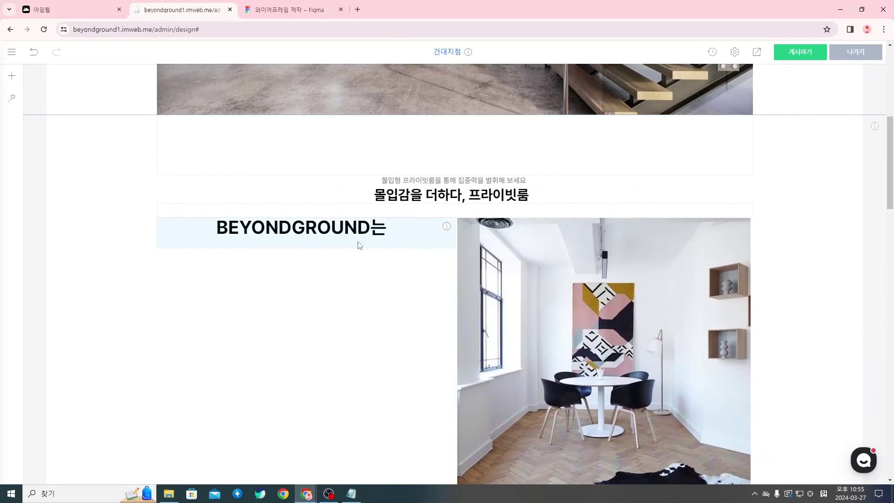
Step: Move the body text widget directly under the BEYONDGROUND는 heading, next to the room image
{"action": "scroll", "coordinate": [505, 259], "scroll_direction": "down", "scroll_amount": 5}
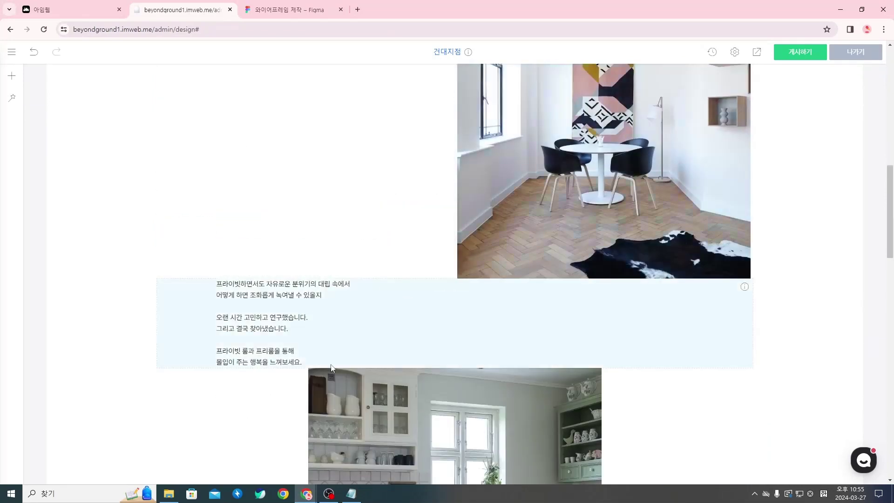
{"action": "scroll", "coordinate": [332, 368], "scroll_direction": "up", "scroll_amount": 3}
{"action": "left_click_drag", "start_coordinate": [318, 431], "coordinate": [302, 205]}
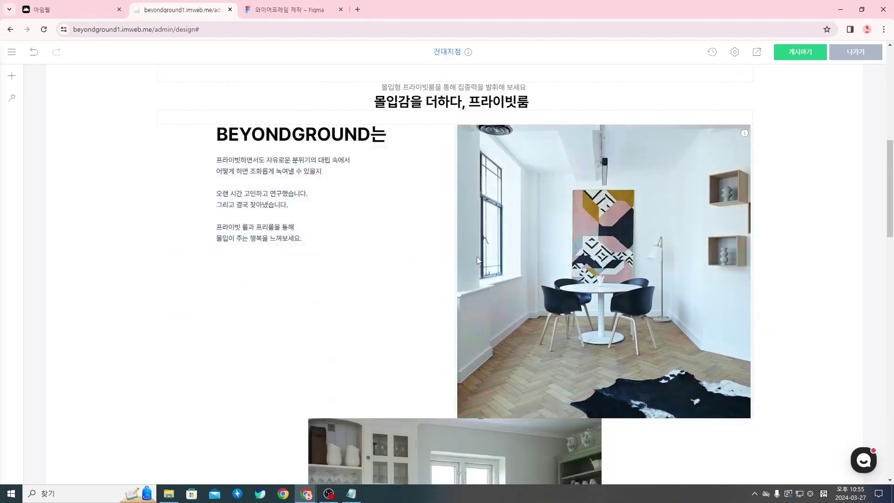
Step: Insert a 여백 spacer widget above the BEYONDGROUND는 heading in the column beside the image
{"action": "scroll", "coordinate": [478, 261], "scroll_direction": "down", "scroll_amount": 2}
{"action": "scroll", "coordinate": [506, 276], "scroll_direction": "up", "scroll_amount": 3}
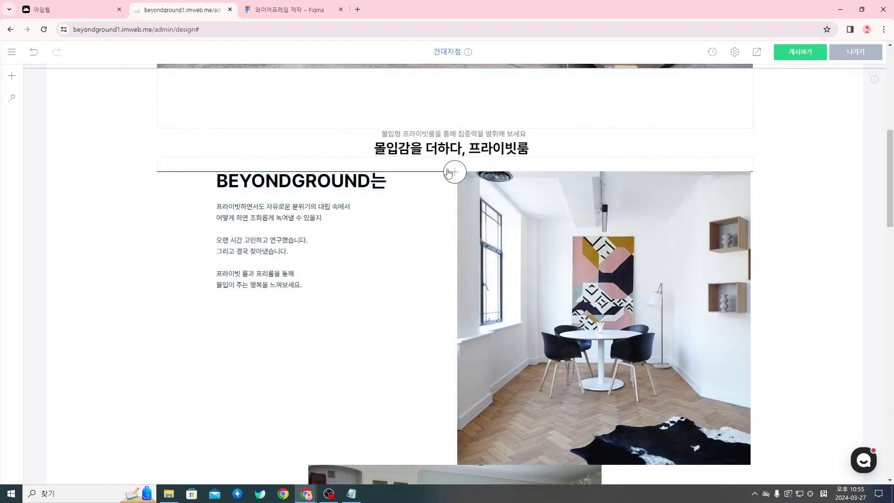
{"action": "left_click", "coordinate": [454, 172]}
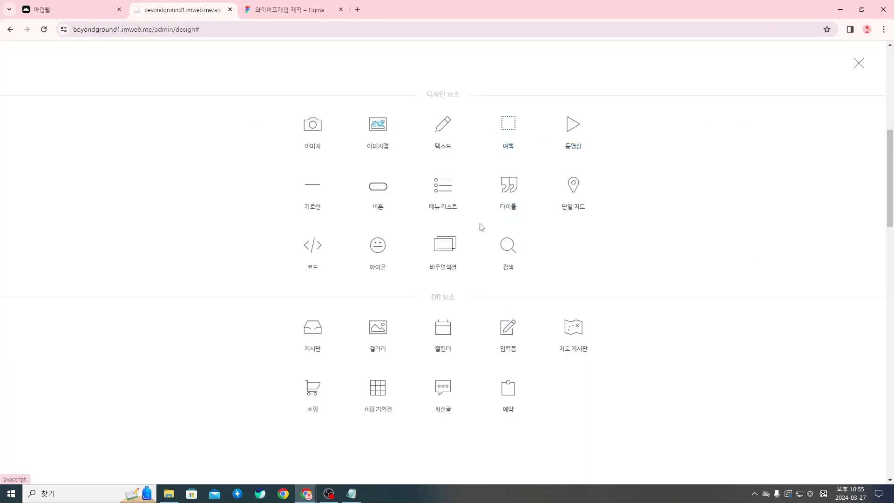
{"action": "key", "text": "Escape"}
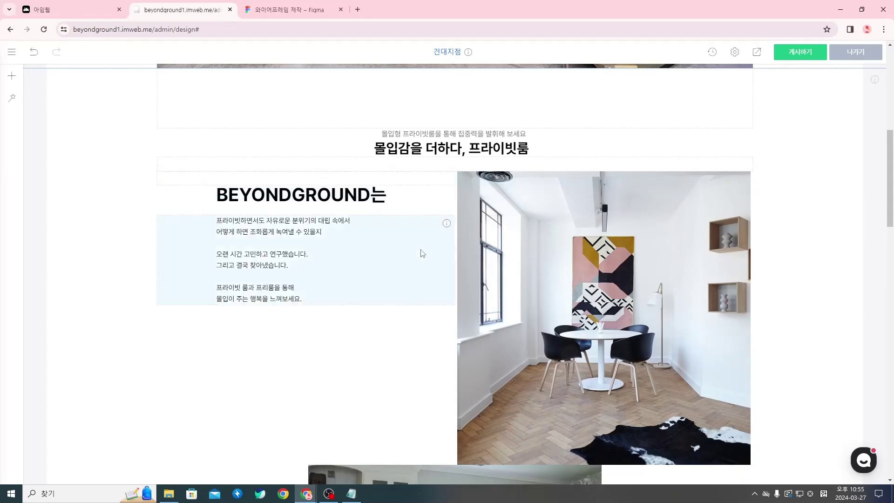
Step: Set the height of the spacer above the BEYONDGROUND는 heading to 189px
{"action": "right_click", "coordinate": [347, 177]}
{"action": "left_click", "coordinate": [366, 182]}
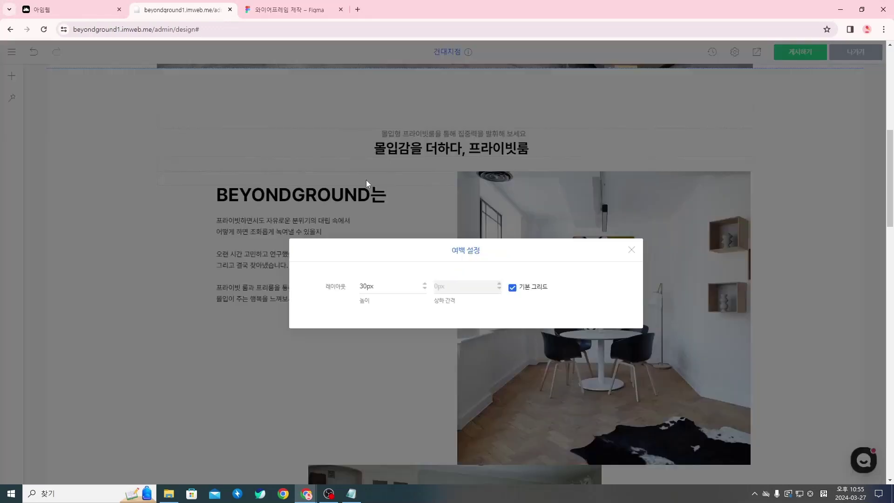
{"action": "double_click", "coordinate": [382, 286]}
{"action": "type", "text": "189"}
{"action": "left_click", "coordinate": [631, 250]}
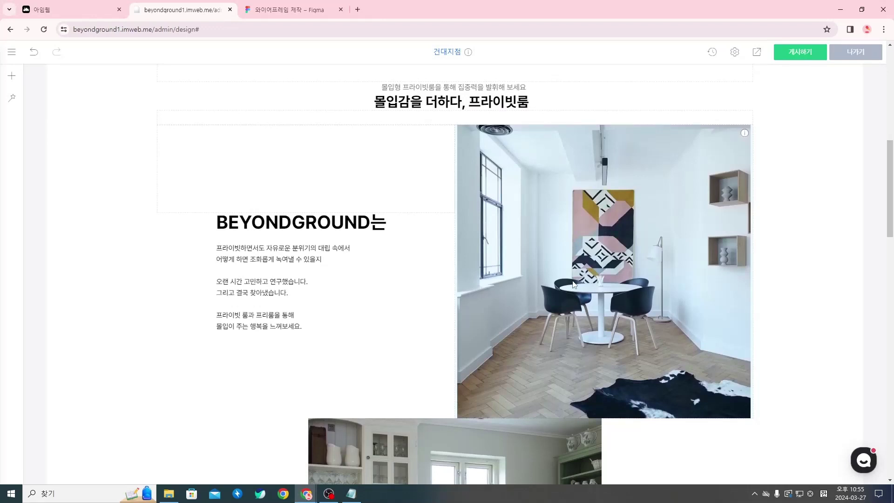
Step: Insert a 여백 spacer widget between the meeting-table room row and the kitchen image below it
{"action": "scroll", "coordinate": [574, 285], "scroll_direction": "down", "scroll_amount": 1}
{"action": "scroll", "coordinate": [499, 292], "scroll_direction": "up", "scroll_amount": 1}
{"action": "scroll", "coordinate": [485, 312], "scroll_direction": "down", "scroll_amount": 2}
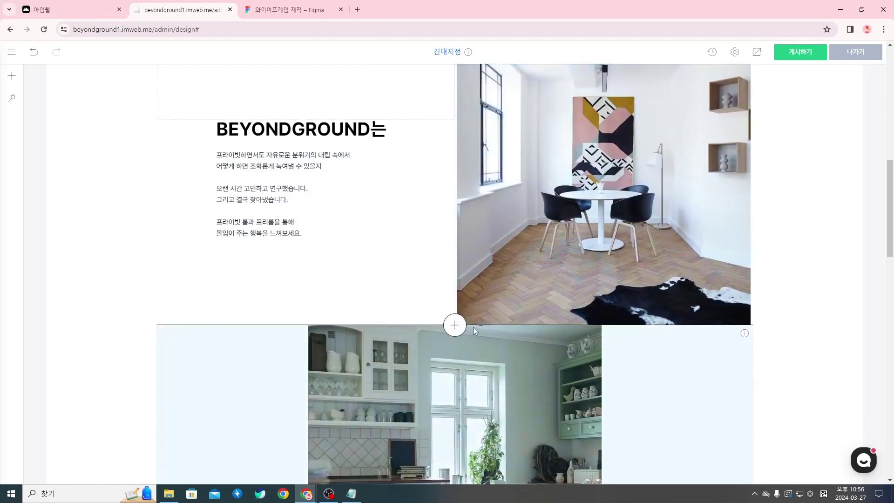
{"action": "left_click", "coordinate": [456, 327]}
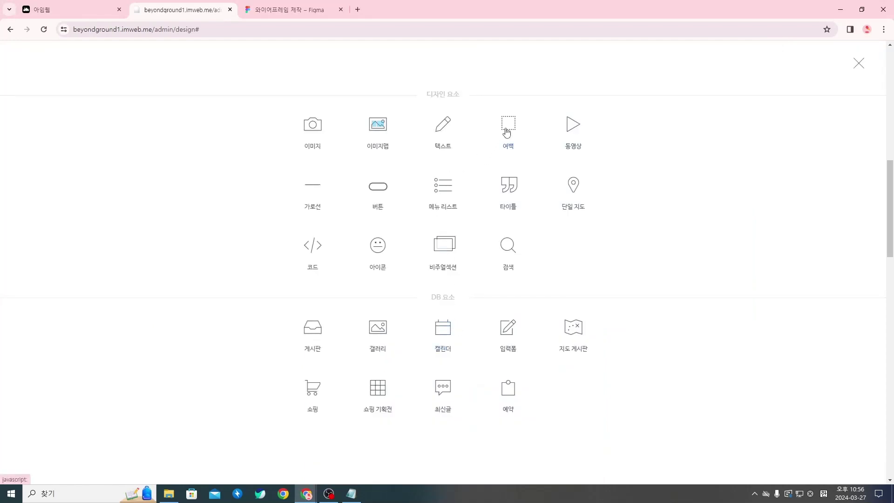
{"action": "left_click", "coordinate": [507, 135]}
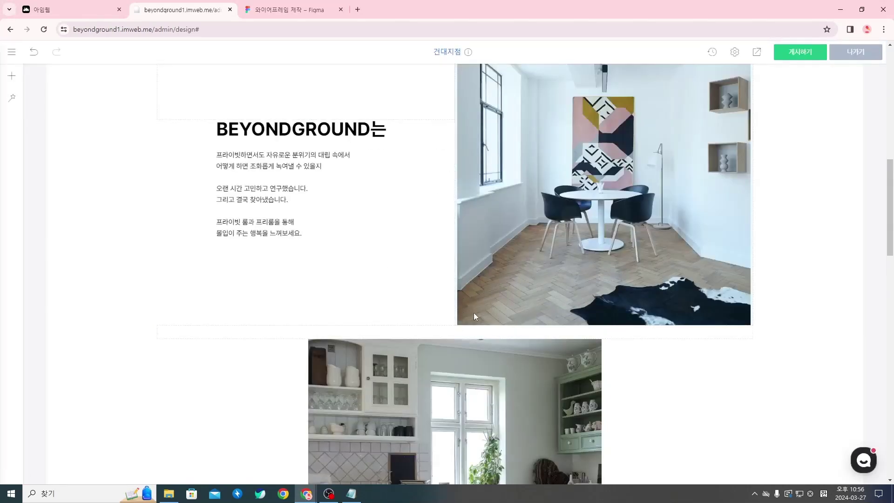
Step: Set the height of the spacer above the kitchen image to 15px
{"action": "right_click", "coordinate": [483, 337]}
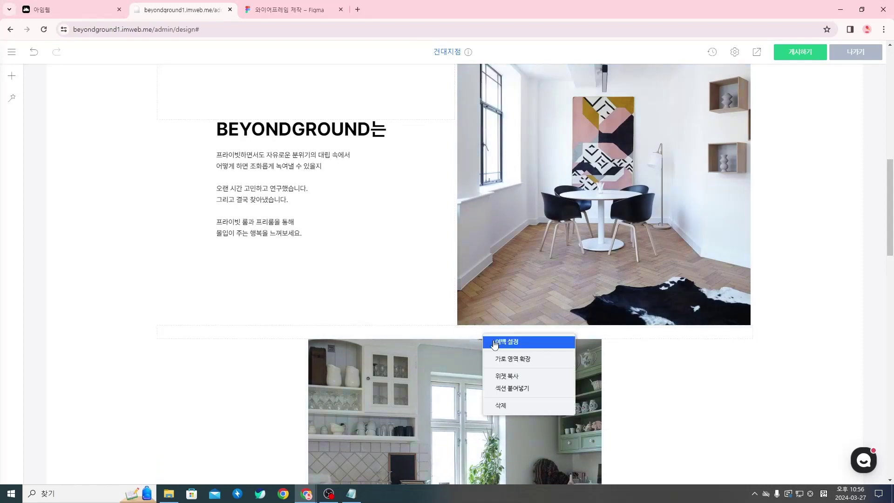
{"action": "left_click", "coordinate": [496, 345]}
{"action": "double_click", "coordinate": [381, 282]}
{"action": "type", "text": "15"}
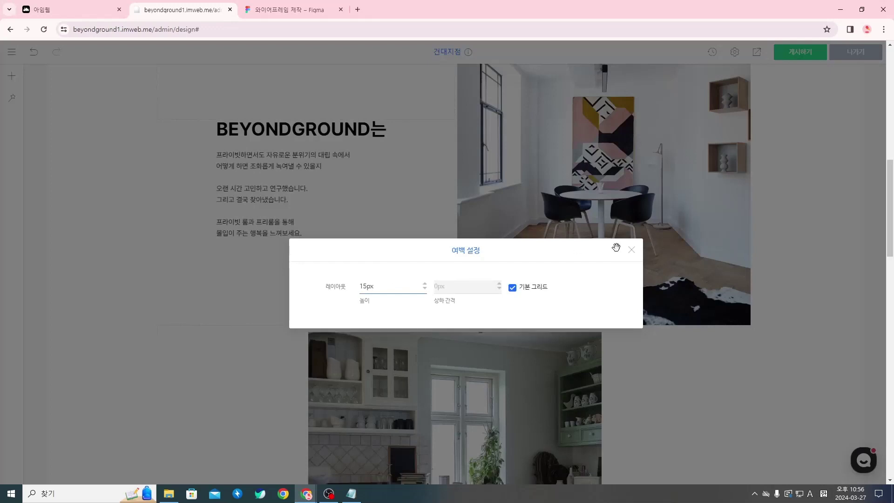
{"action": "left_click", "coordinate": [633, 254]}
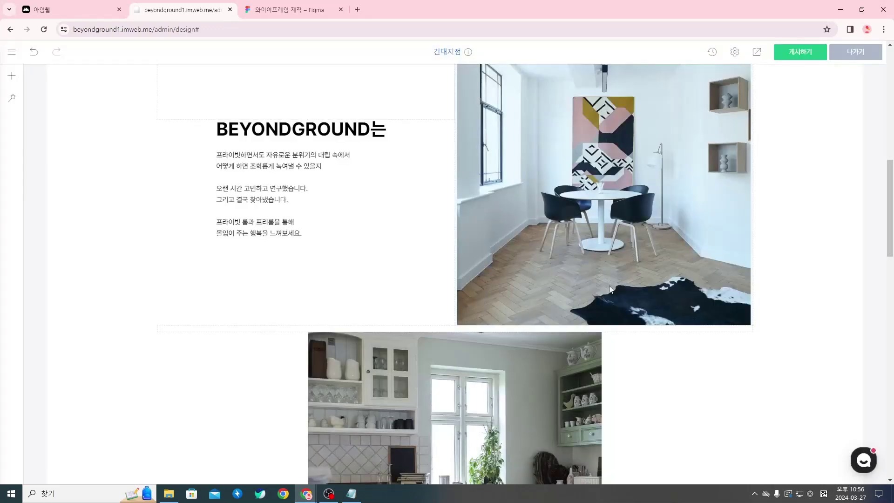
Step: Copy the BEYONDGROUND는 heading widget and paste it below the kitchen image
{"action": "scroll", "coordinate": [503, 360], "scroll_direction": "down", "scroll_amount": 2}
{"action": "scroll", "coordinate": [518, 359], "scroll_direction": "up", "scroll_amount": 2}
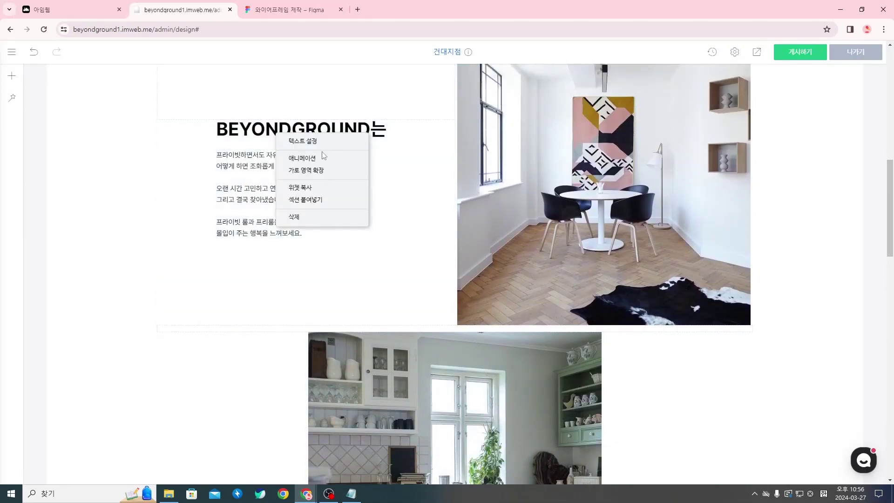
{"action": "left_click", "coordinate": [359, 188]}
{"action": "right_click", "coordinate": [667, 353]}
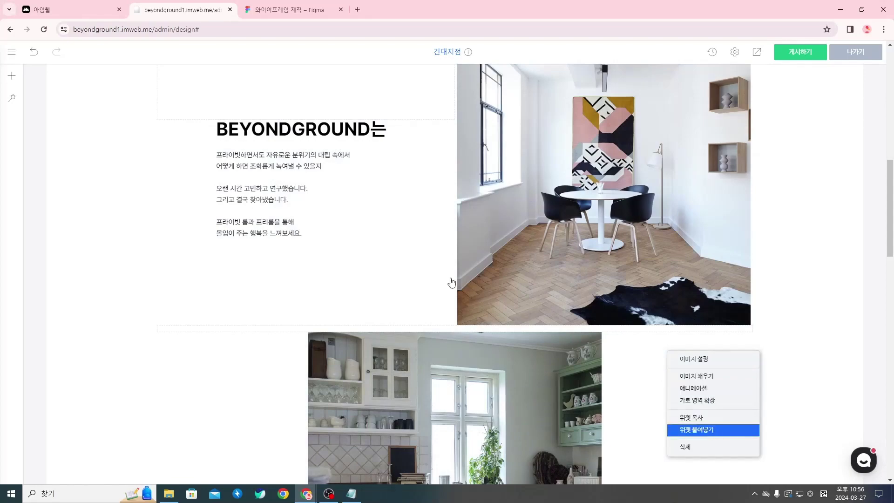
Step: Copy the body text widget beside the meeting-table room image and paste it beneath the duplicated BEYONDGROUND는 heading
{"action": "scroll", "coordinate": [452, 279], "scroll_direction": "down", "scroll_amount": 3}
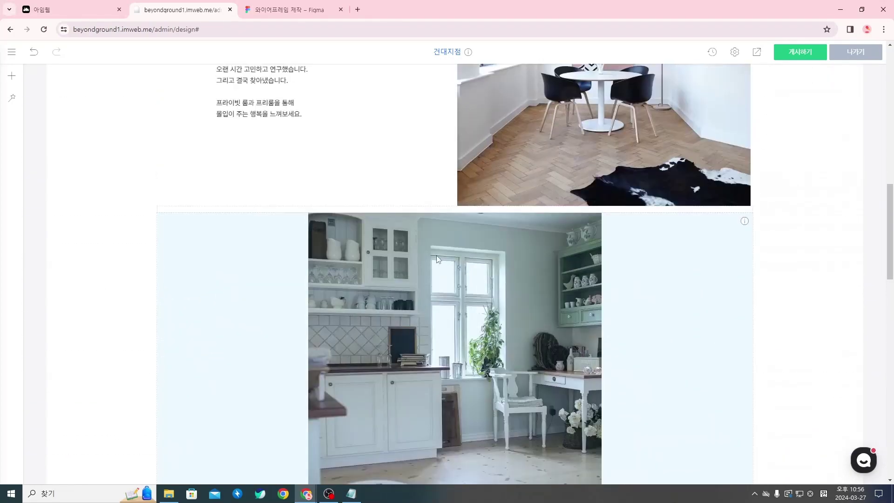
{"action": "right_click", "coordinate": [297, 112]}
{"action": "left_click", "coordinate": [345, 168]}
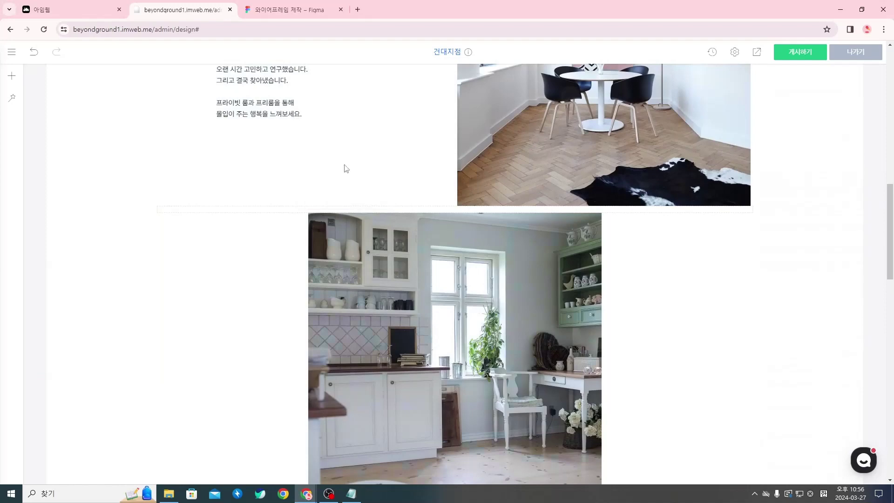
{"action": "scroll", "coordinate": [438, 210], "scroll_direction": "down", "scroll_amount": 6}
{"action": "right_click", "coordinate": [371, 235]}
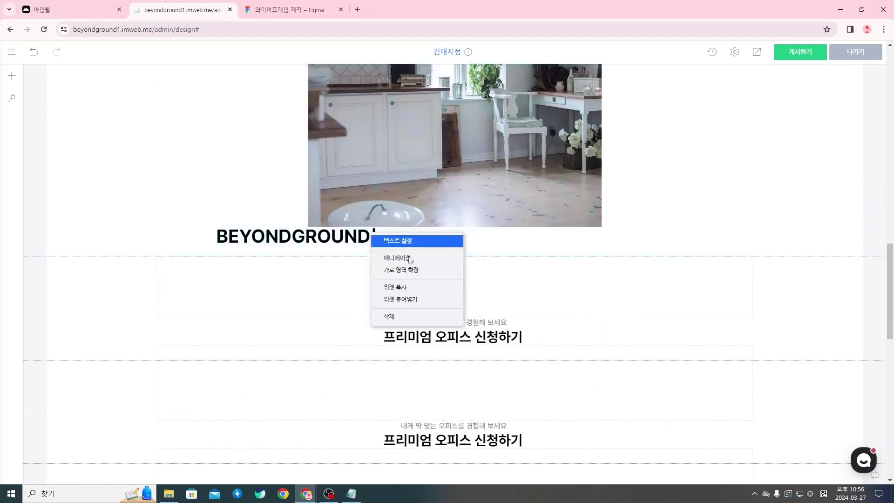
{"action": "left_click", "coordinate": [418, 299]}
Step: Move the duplicated BEYONDGROUND는 heading to the right of the kitchen image and place its body text directly under it
{"action": "scroll", "coordinate": [465, 275], "scroll_direction": "up", "scroll_amount": 2}
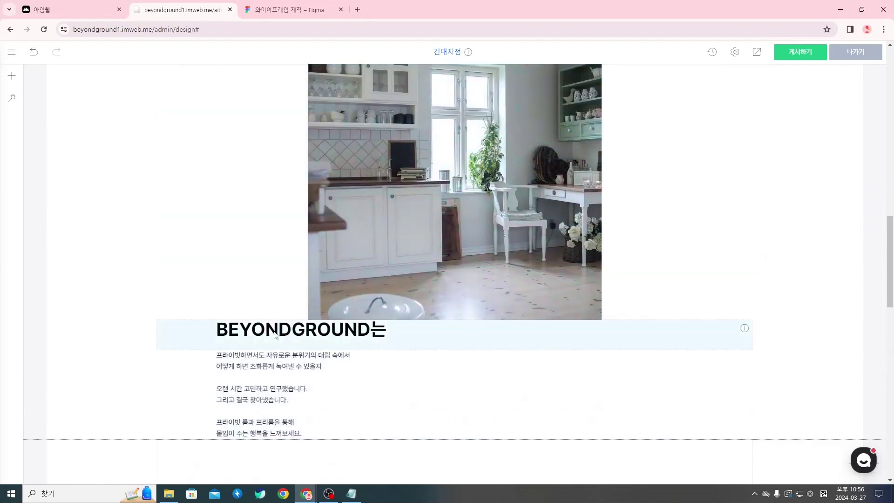
{"action": "left_click_drag", "start_coordinate": [533, 246], "coordinate": [713, 268]}
{"action": "scroll", "coordinate": [575, 264], "scroll_direction": "up", "scroll_amount": 3}
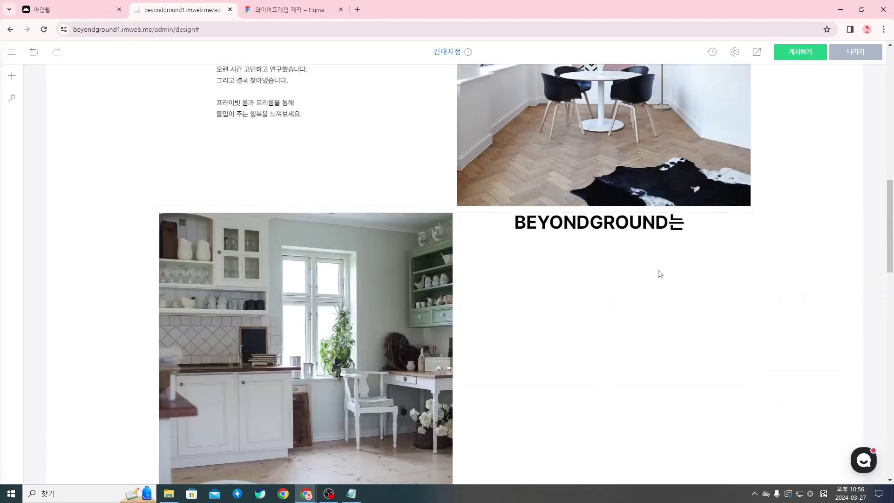
{"action": "scroll", "coordinate": [351, 326], "scroll_direction": "down", "scroll_amount": 3}
{"action": "left_click_drag", "start_coordinate": [285, 411], "coordinate": [540, 254]}
{"action": "scroll", "coordinate": [552, 140], "scroll_direction": "up", "scroll_amount": 3}
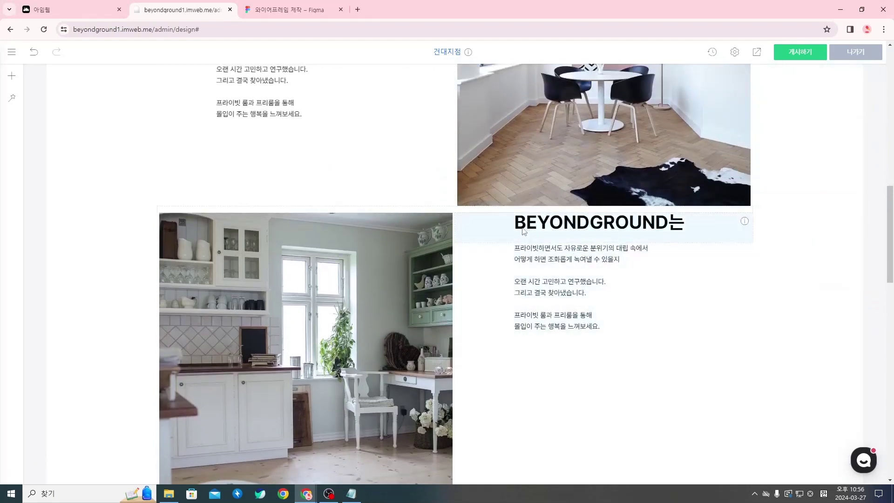
Step: Try to copy the spacer above the first BEYONDGROUND는 heading and paste it above the heading beside the kitchen image
{"action": "scroll", "coordinate": [373, 232], "scroll_direction": "up", "scroll_amount": 2}
{"action": "right_click", "coordinate": [332, 80]}
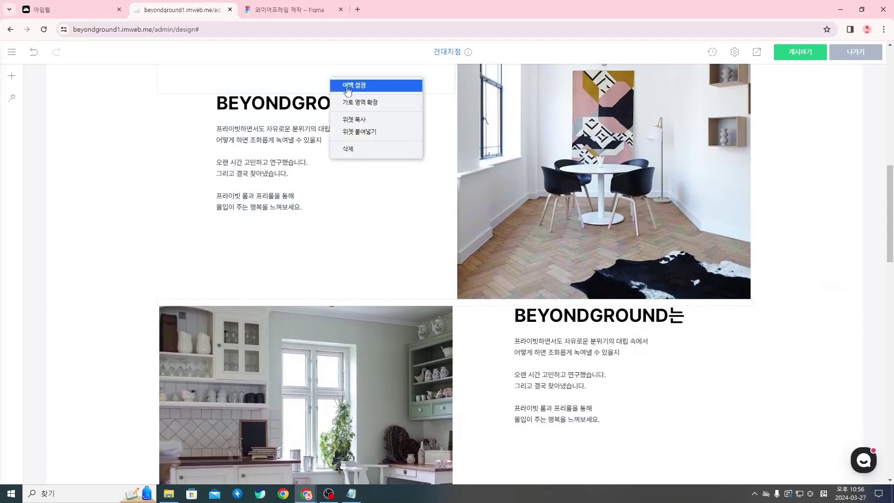
{"action": "left_click", "coordinate": [372, 119]}
{"action": "scroll", "coordinate": [549, 269], "scroll_direction": "up", "scroll_amount": 3}
{"action": "scroll", "coordinate": [549, 269], "scroll_direction": "down", "scroll_amount": 3}
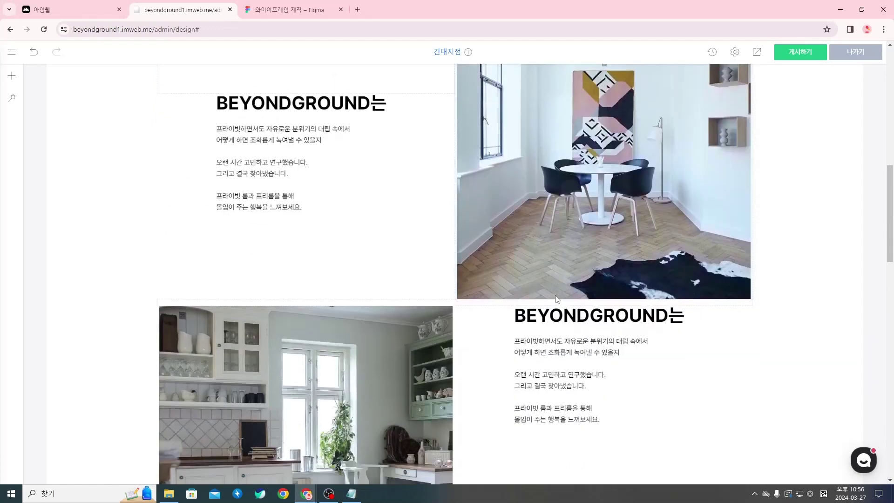
{"action": "right_click", "coordinate": [509, 305]}
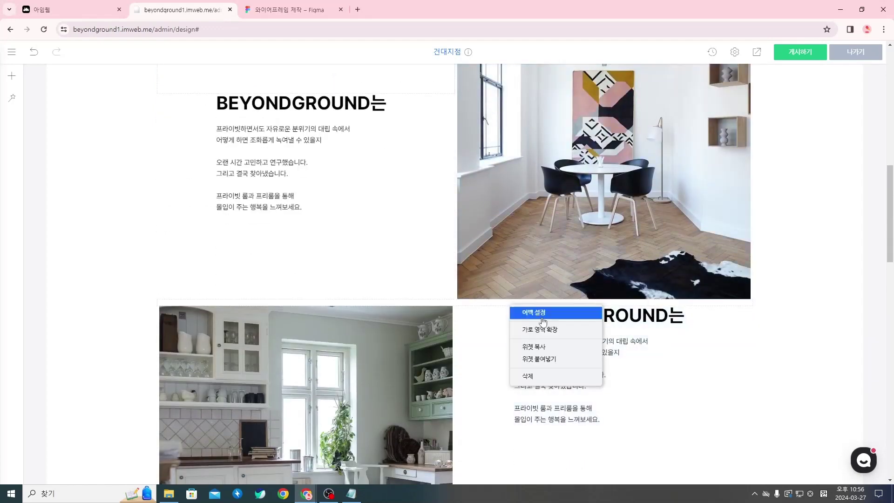
{"action": "left_click", "coordinate": [556, 353]}
{"action": "key", "text": "Escape"}
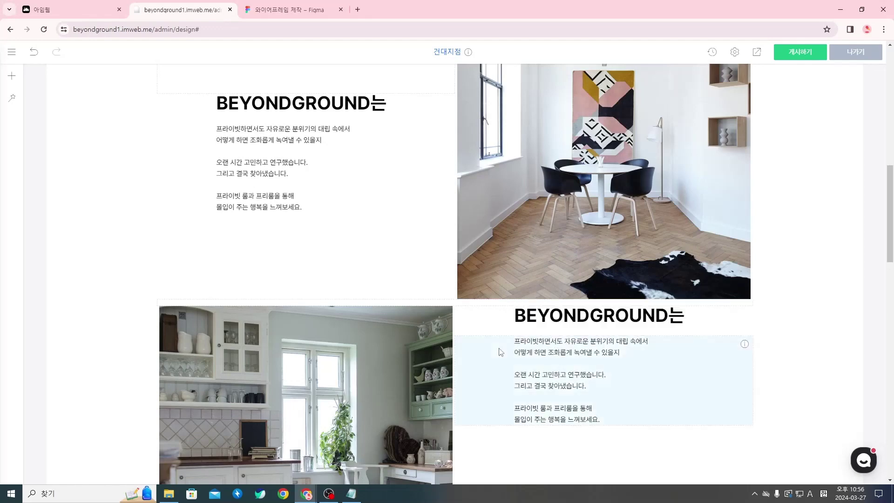
{"action": "right_click", "coordinate": [470, 305]}
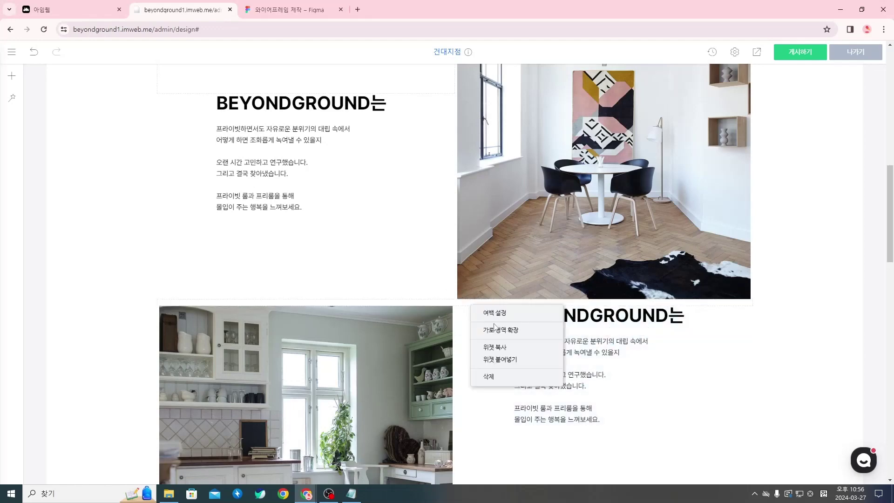
Step: Try pasting a copy of the first body text widget at the thin spacer above the kitchen image
{"action": "right_click", "coordinate": [281, 171]}
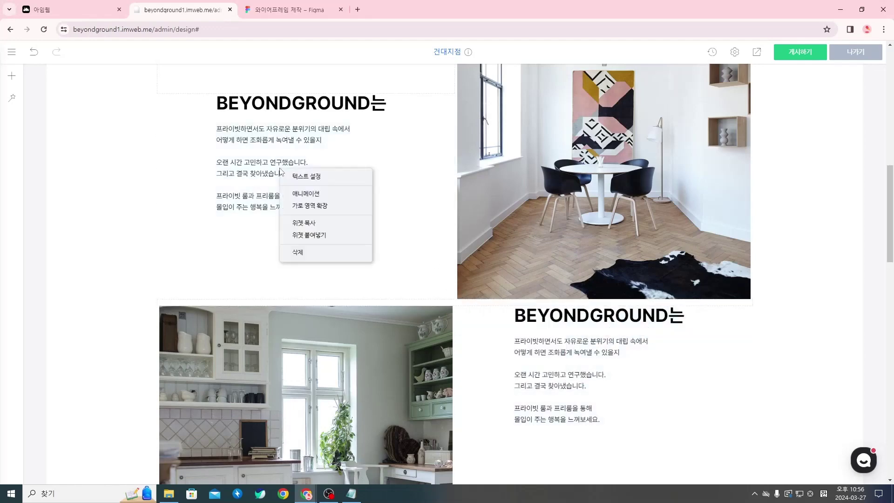
{"action": "left_click", "coordinate": [322, 223]}
{"action": "right_click", "coordinate": [492, 304]}
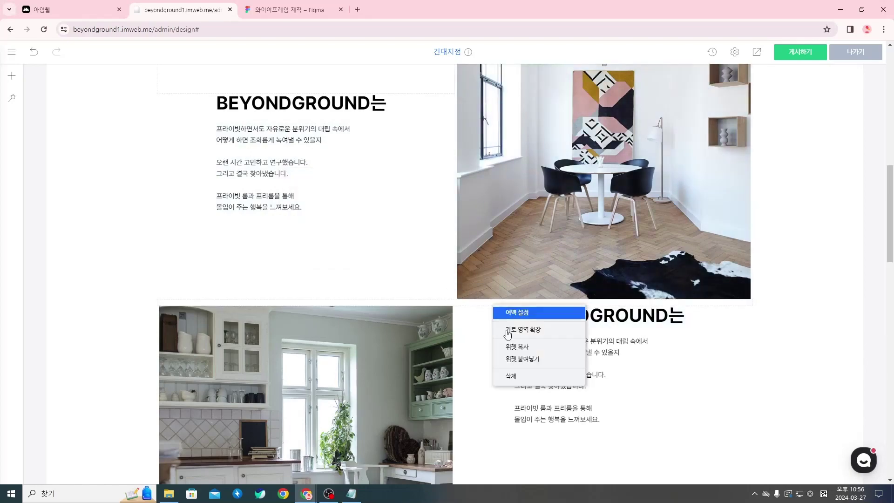
{"action": "left_click", "coordinate": [525, 361]}
Step: Delete the extra body text widget beneath the kitchen image
{"action": "scroll", "coordinate": [475, 247], "scroll_direction": "down", "scroll_amount": 6}
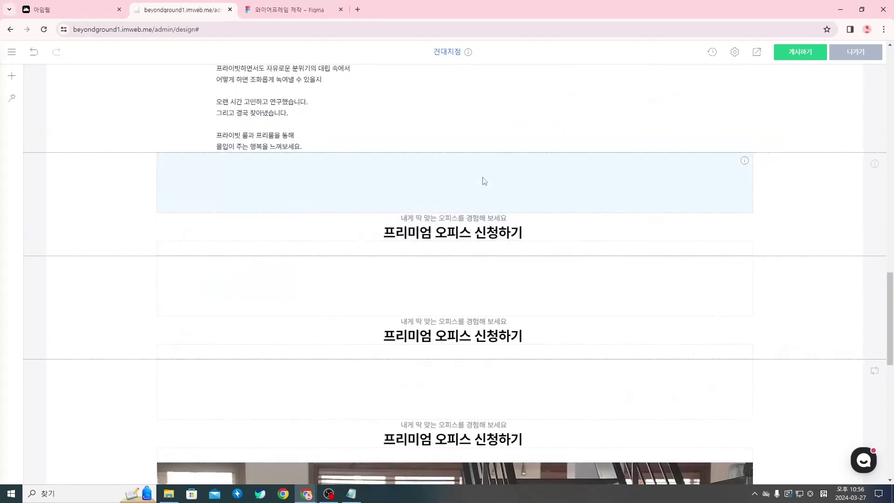
{"action": "scroll", "coordinate": [442, 223], "scroll_direction": "up", "scroll_amount": 4}
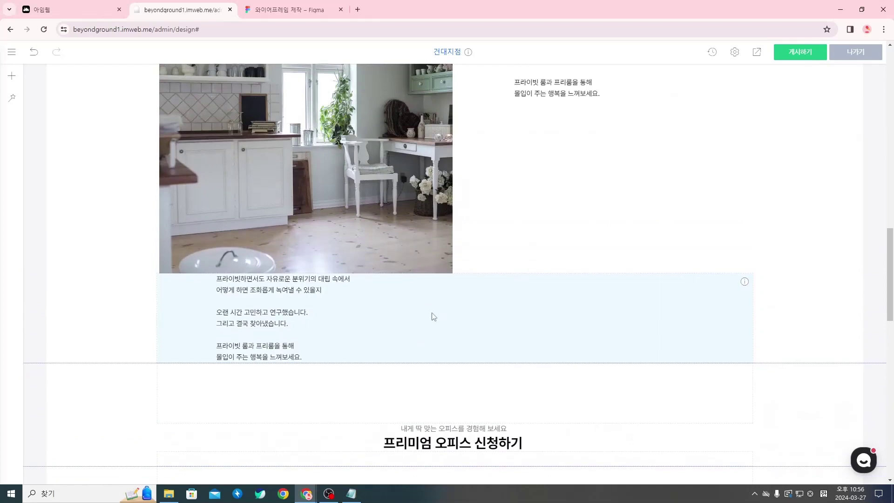
{"action": "right_click", "coordinate": [385, 321]}
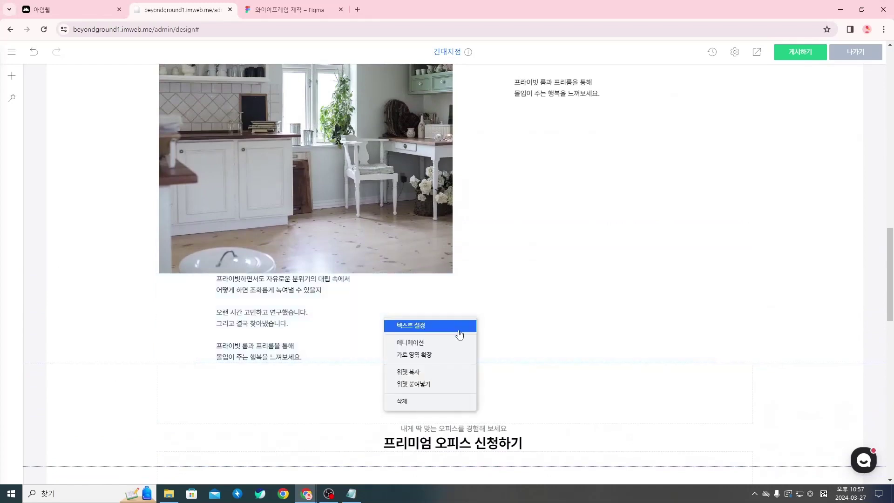
{"action": "left_click", "coordinate": [421, 401]}
{"action": "left_click", "coordinate": [476, 96]}
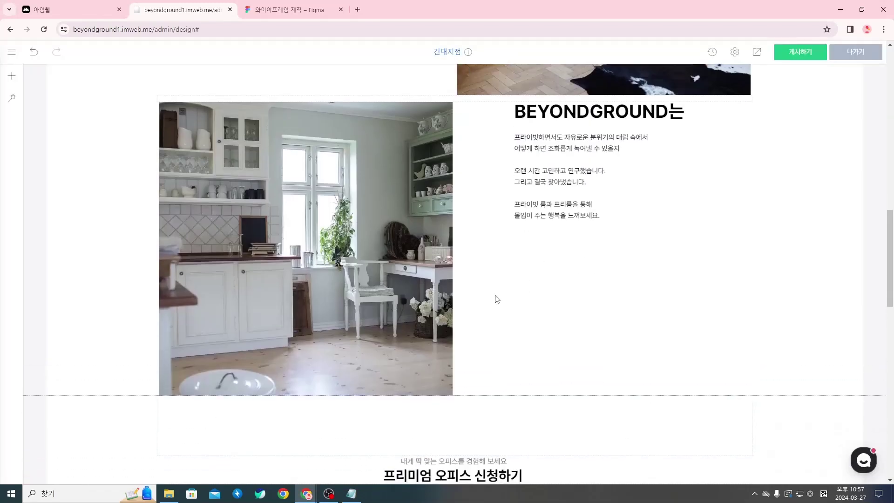
Step: Insert a 여백 spacer widget above the BEYONDGROUND는 heading in the column to the right of the kitchen image
{"action": "scroll", "coordinate": [505, 296], "scroll_direction": "up", "scroll_amount": 2}
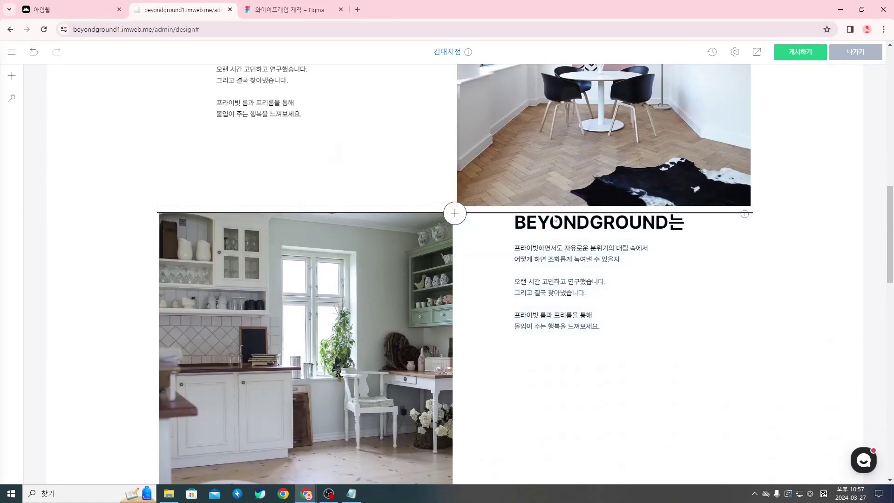
{"action": "left_click", "coordinate": [455, 206]}
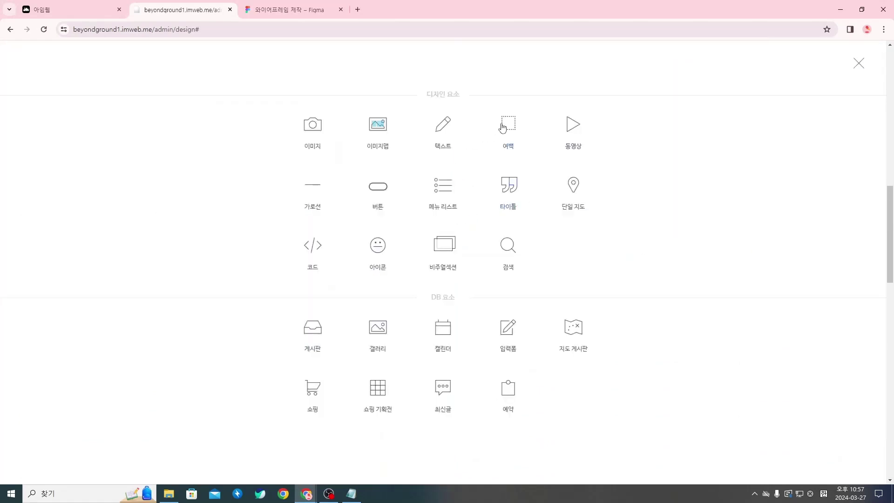
{"action": "left_click", "coordinate": [510, 148]}
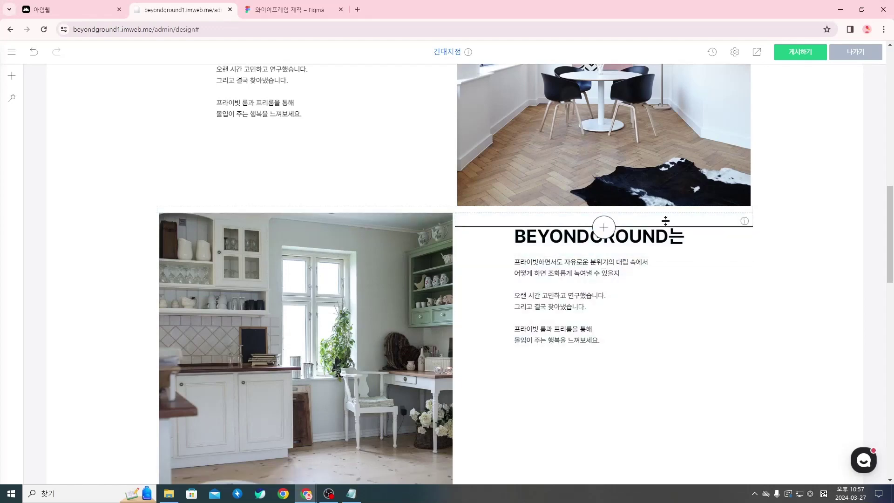
Step: Increase the height of the spacer above the second BEYONDGROUND는 heading so its text sits near the kitchen image's vertical middle
{"action": "scroll", "coordinate": [605, 280], "scroll_direction": "up", "scroll_amount": 2}
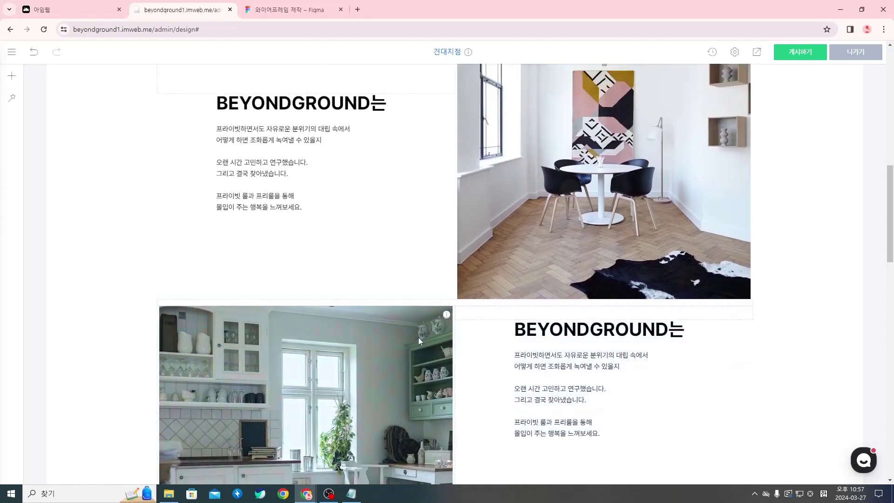
{"action": "right_click", "coordinate": [674, 316]}
{"action": "left_click", "coordinate": [685, 320]}
{"action": "left_click", "coordinate": [370, 282]}
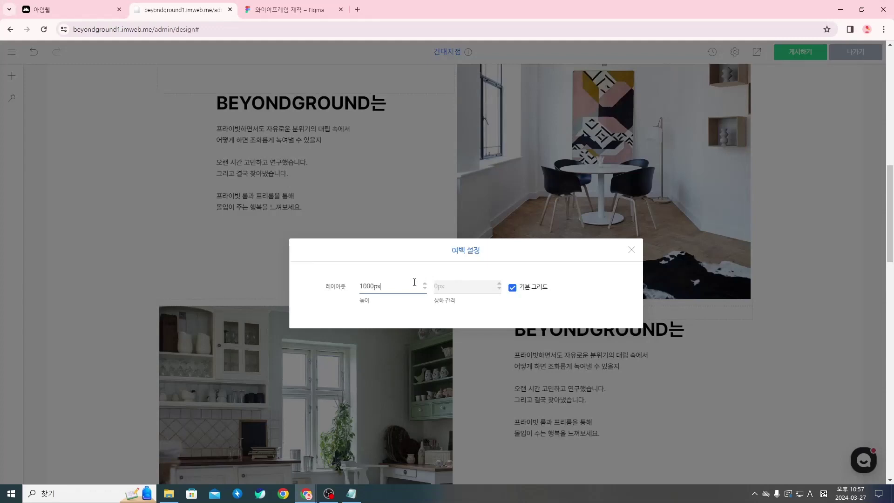
{"action": "key", "text": "BackSpace"}
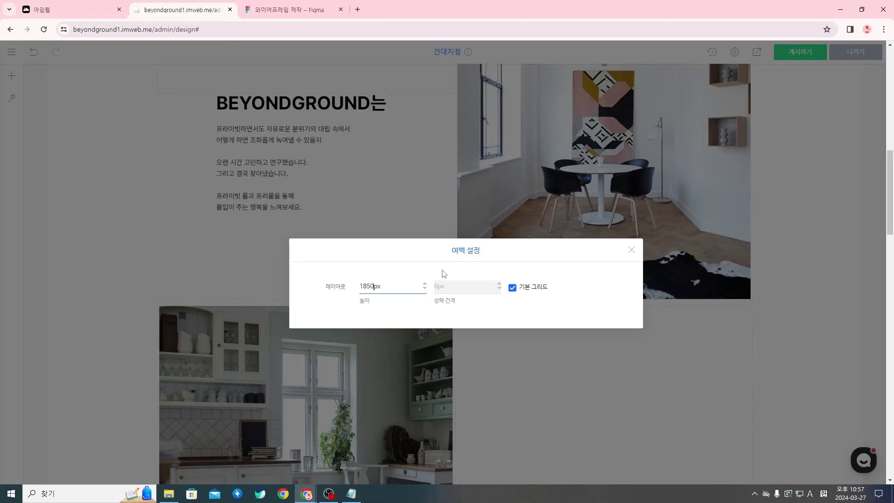
{"action": "left_click", "coordinate": [632, 250]}
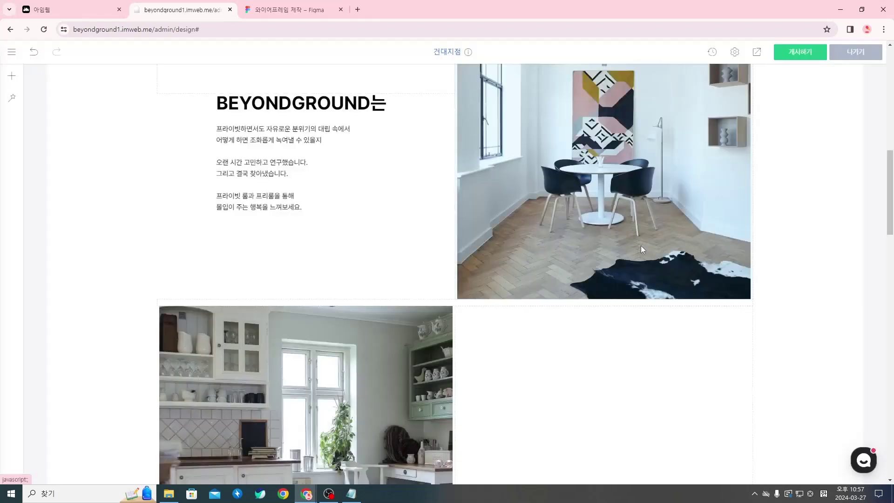
{"action": "scroll", "coordinate": [487, 223], "scroll_direction": "down", "scroll_amount": 3}
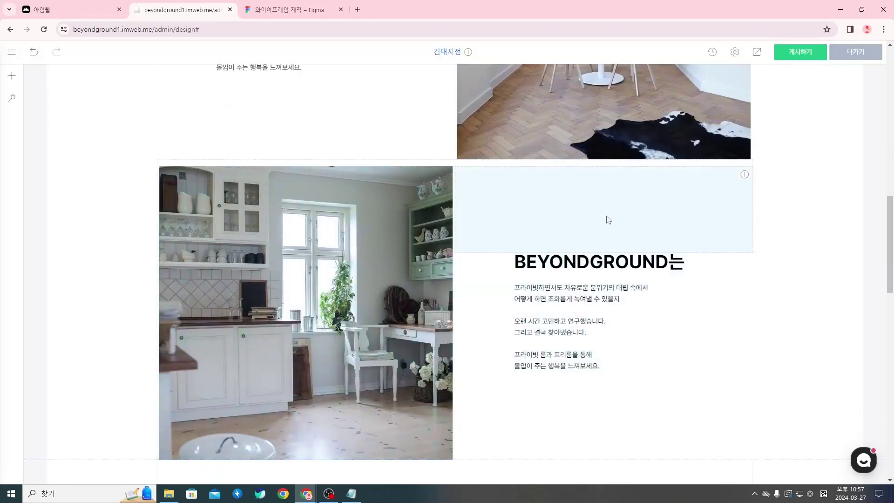
Step: Slightly shorten the spacer above the first BEYONDGROUND는 heading beside the meeting-table room image
{"action": "scroll", "coordinate": [577, 253], "scroll_direction": "up", "scroll_amount": 5}
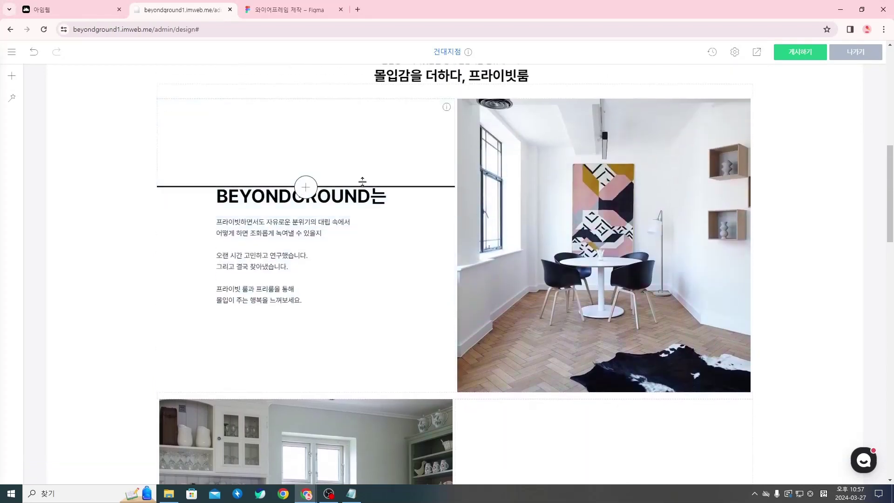
{"action": "mouse_move", "coordinate": [363, 182]}
{"action": "left_mouse_down"}
{"action": "mouse_move", "coordinate": [364, 256]}
{"action": "mouse_move", "coordinate": [375, 178]}
{"action": "left_mouse_up"}
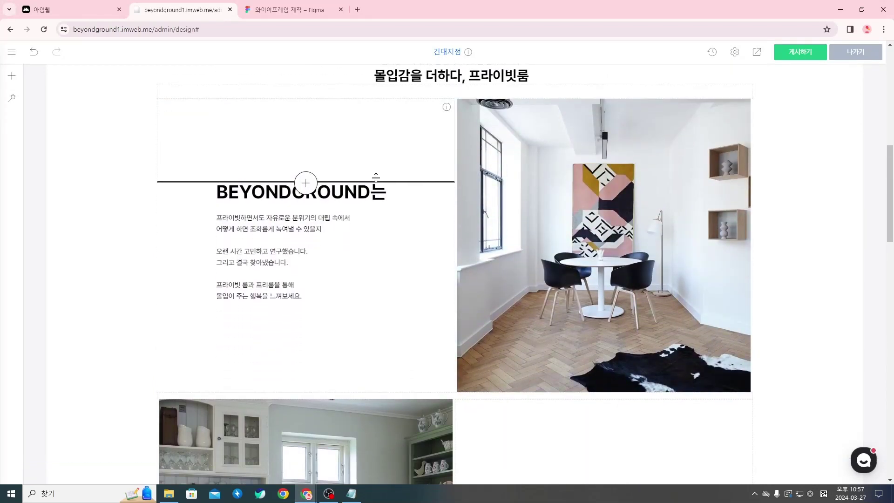
Step: Slightly increase the height in the settings of the 여백 spacer above the first BEYONDGROUND는 heading, beside the meeting-table room image
{"action": "right_click", "coordinate": [371, 143]}
{"action": "left_click", "coordinate": [416, 151]}
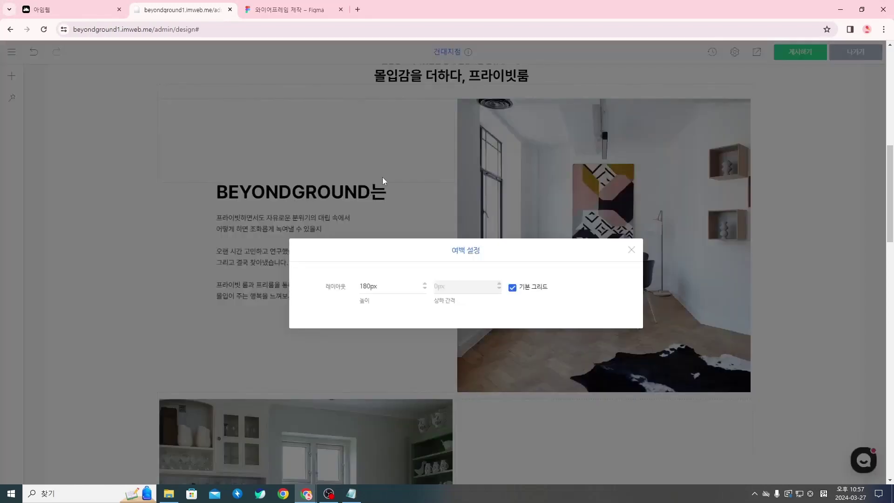
{"action": "left_click", "coordinate": [372, 285]}
{"action": "left_click", "coordinate": [631, 250]}
Step: Switch to the Notion copywriting page and copy the body text of the second image-side text row in the 건대지점 table
{"action": "scroll", "coordinate": [574, 275], "scroll_direction": "down", "scroll_amount": 6}
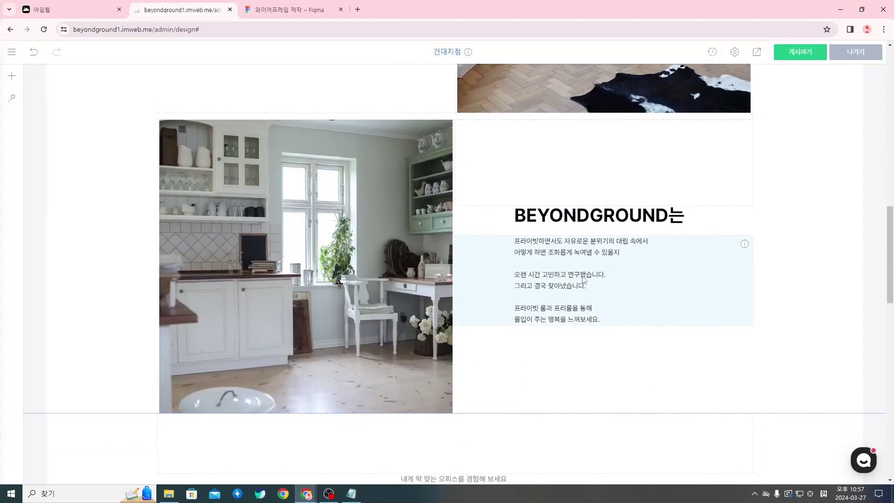
{"action": "left_click", "coordinate": [590, 285]}
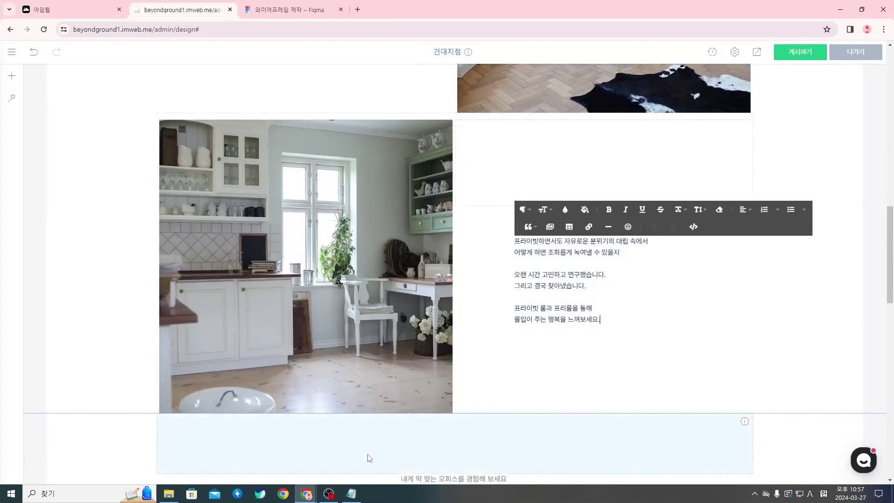
{"action": "mouse_move", "coordinate": [306, 493]}
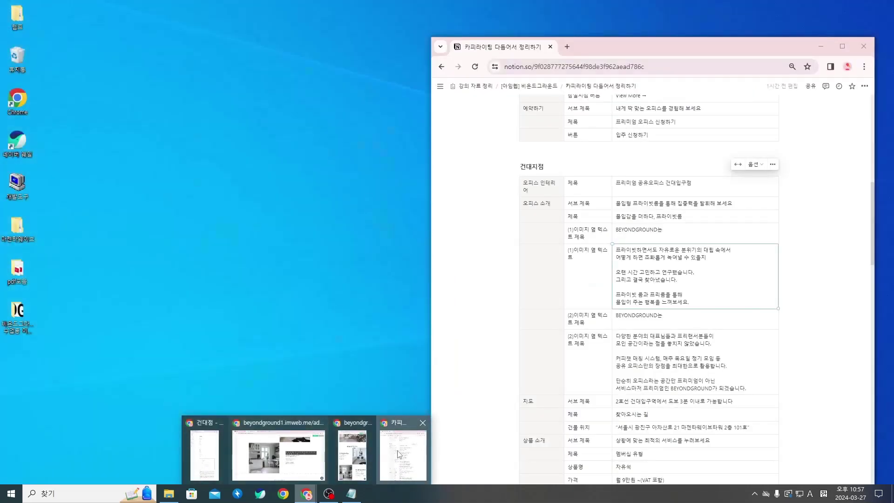
{"action": "left_click", "coordinate": [399, 454]}
{"action": "left_click_drag", "start_coordinate": [752, 388], "coordinate": [618, 337]}
{"action": "key", "text": "ctrl+c"}
{"action": "left_click", "coordinate": [368, 268]}
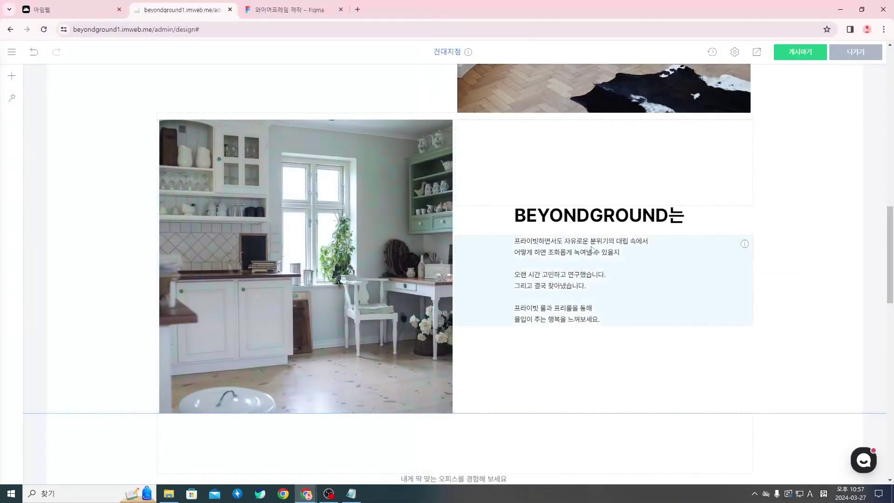
Step: Paste the copied text into the body text widget beside the kitchen image and delete the old 프라이빗 paragraphs above it
{"action": "left_click", "coordinate": [622, 316]}
{"action": "key", "text": "ctrl+v"}
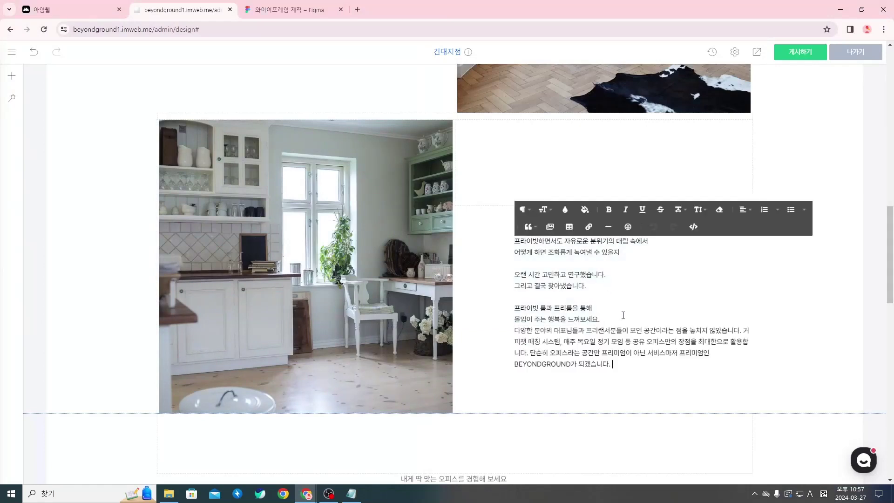
{"action": "left_click_drag", "start_coordinate": [623, 316], "coordinate": [514, 240]}
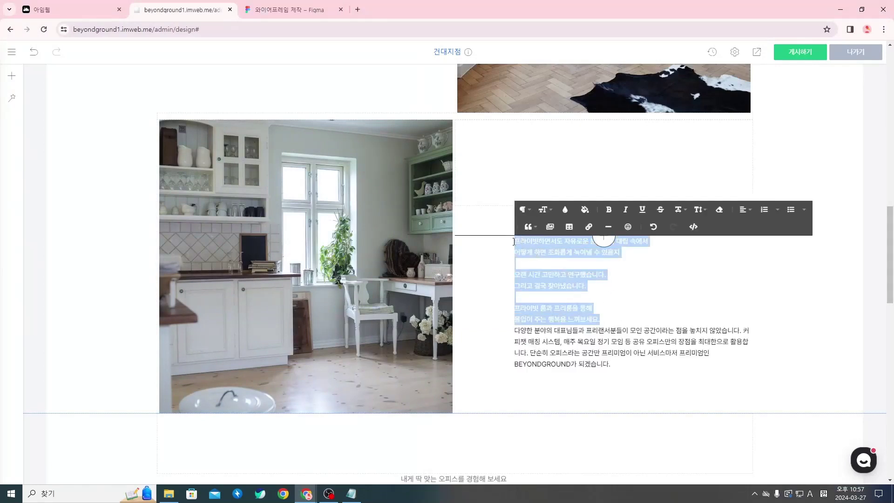
{"action": "key", "text": "BackSpace"}
{"action": "key", "text": "BackSpace"}
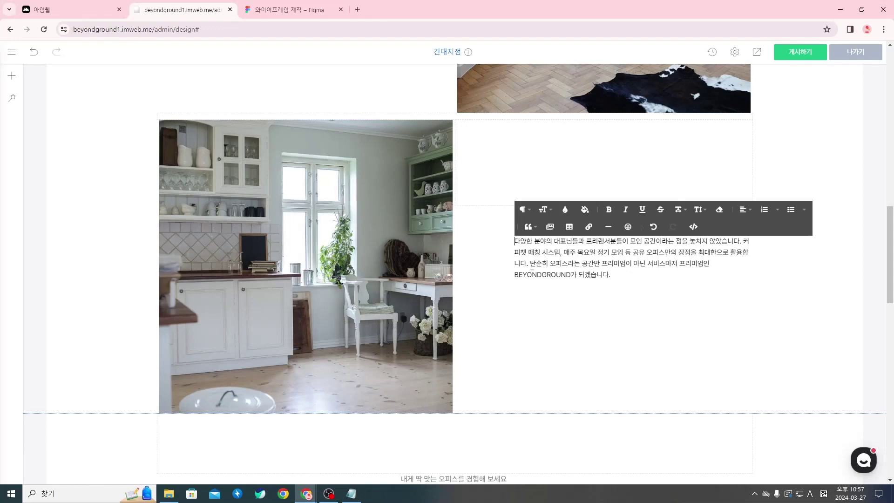
Step: Following the Notion layout, break the line after 프리랜서분들이 and add a blank line after 놓치지 않았습니다
{"action": "key", "text": "alt+Tab"}
{"action": "key", "text": "alt+Tab"}
{"action": "left_click", "coordinate": [631, 242]}
{"action": "key", "text": "Return"}
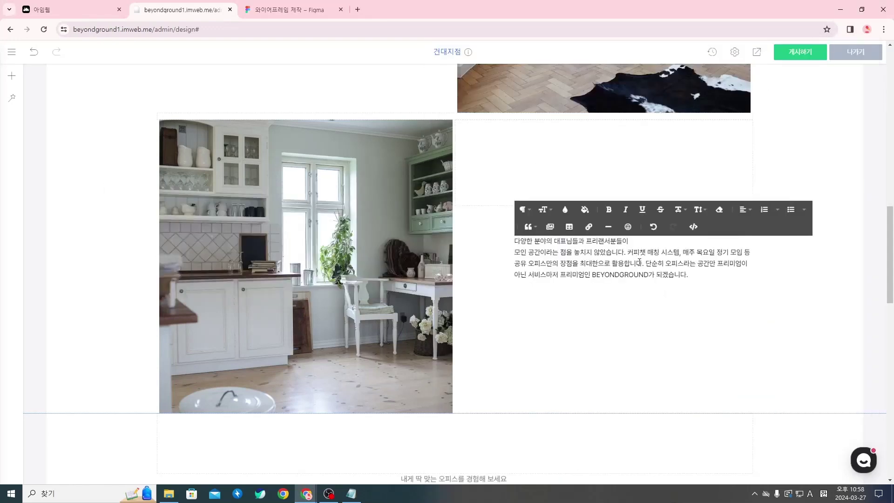
{"action": "key", "text": "alt+Tab"}
{"action": "key", "text": "alt+Tab"}
{"action": "key", "text": "Return"}
{"action": "key", "text": "Return"}
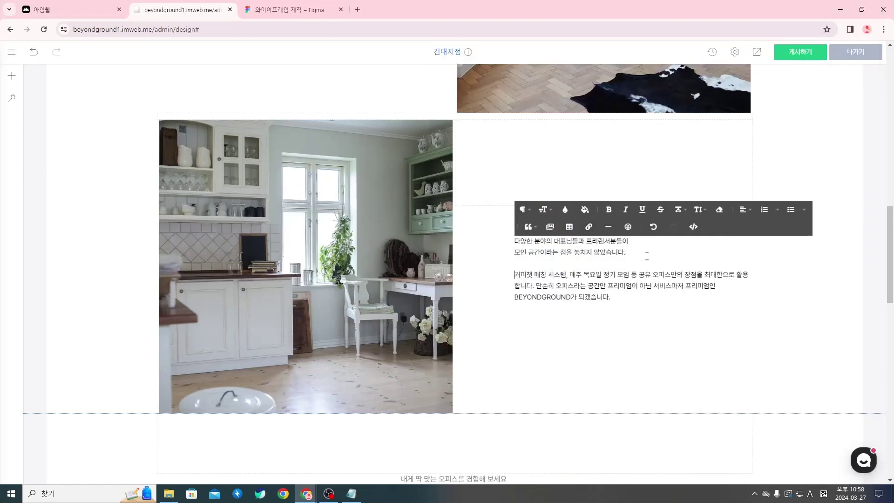
Step: Break the line after 정기 모임 등 and add a blank line after 최대한으로 활용합니다, matching the Notion text
{"action": "key", "text": "alt+Tab"}
{"action": "key", "text": "alt+Tab"}
{"action": "left_click", "coordinate": [641, 276]}
{"action": "key", "text": "Return"}
{"action": "key", "text": "alt+Tab"}
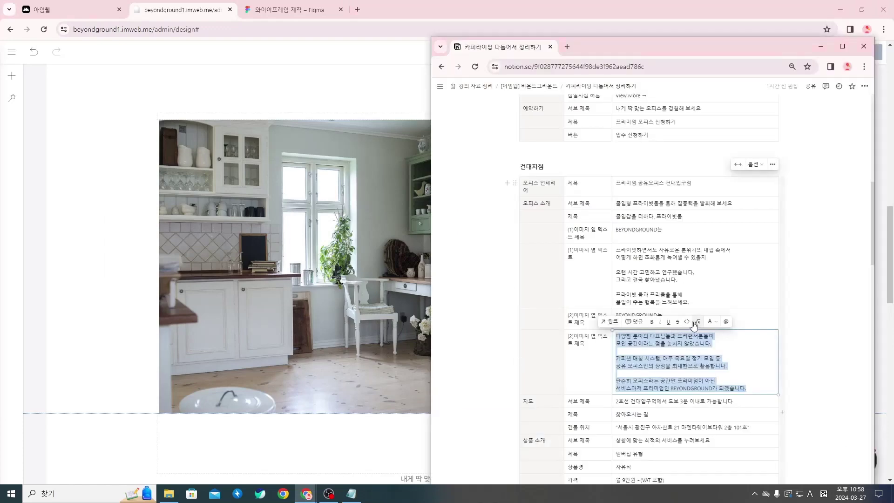
{"action": "key", "text": "alt+Tab"}
{"action": "left_click", "coordinate": [648, 285]}
{"action": "key", "text": "Return"}
{"action": "key", "text": "Return"}
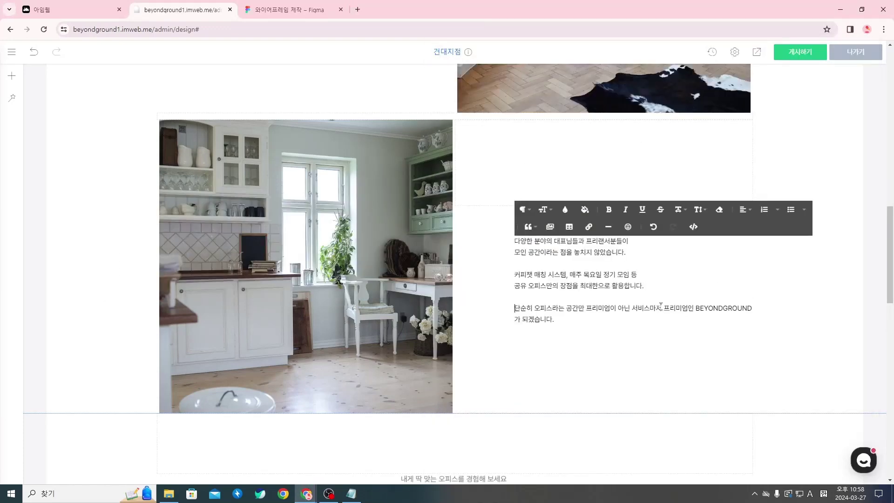
Step: Break the last paragraph after 프리미엄이 아닌 as in the Notion text and finish editing the text widget
{"action": "key", "text": "alt+Tab"}
{"action": "key", "text": "alt+Tab"}
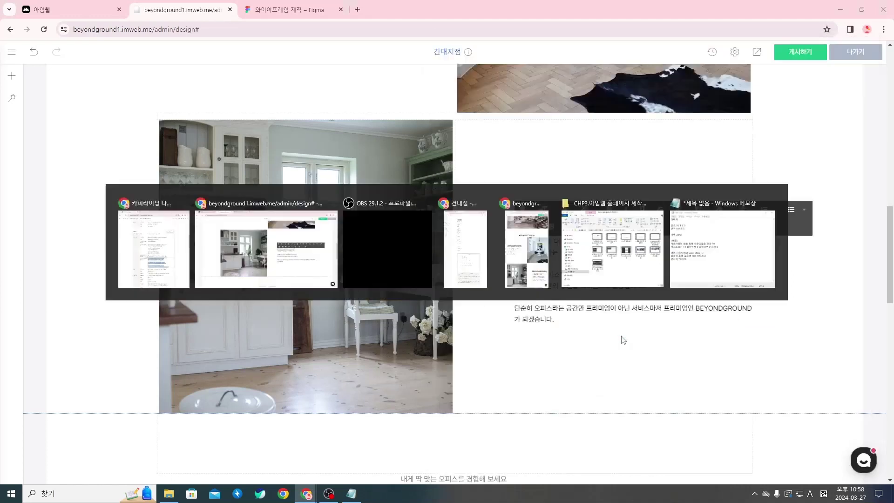
{"action": "left_click", "coordinate": [634, 308]}
{"action": "key", "text": "Return"}
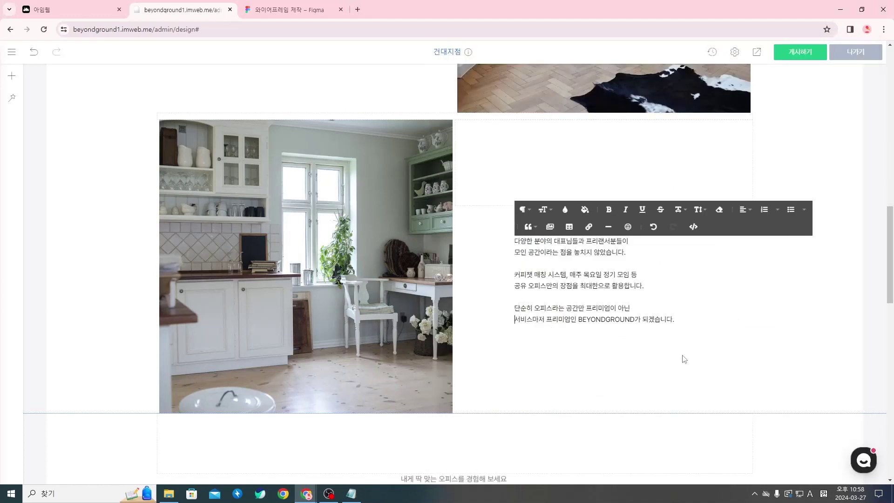
{"action": "left_click", "coordinate": [653, 376]}
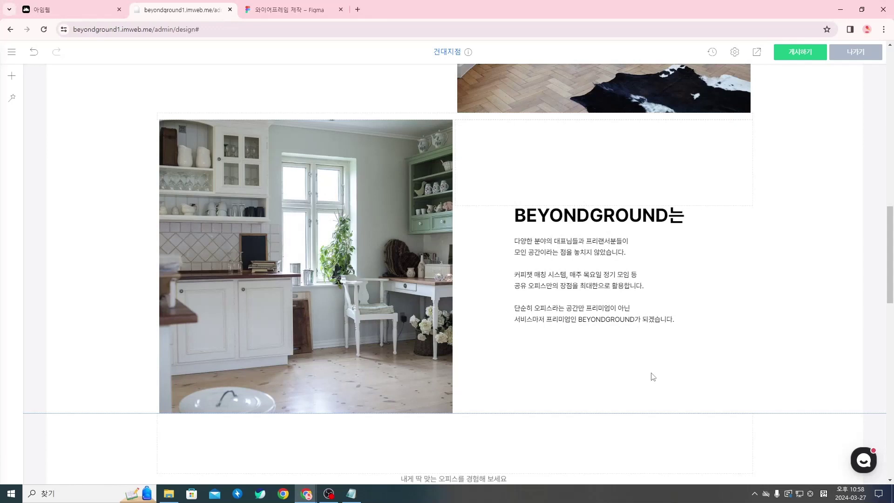
Step: Review the two alternating image and text rows of the 프라이빗룸 section against the 오피스 소개 part of the Figma wireframe
{"action": "scroll", "coordinate": [653, 376], "scroll_direction": "up", "scroll_amount": 1}
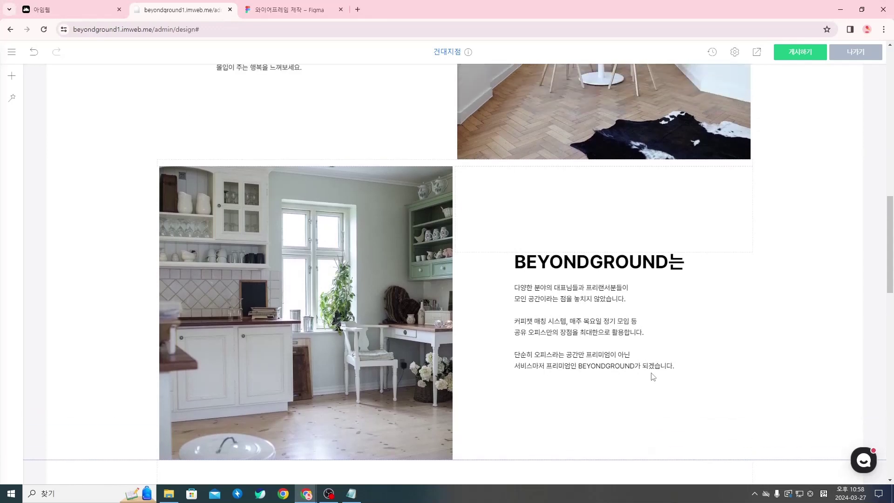
{"action": "scroll", "coordinate": [653, 376], "scroll_direction": "down", "scroll_amount": 1}
{"action": "scroll", "coordinate": [652, 374], "scroll_direction": "up", "scroll_amount": 6}
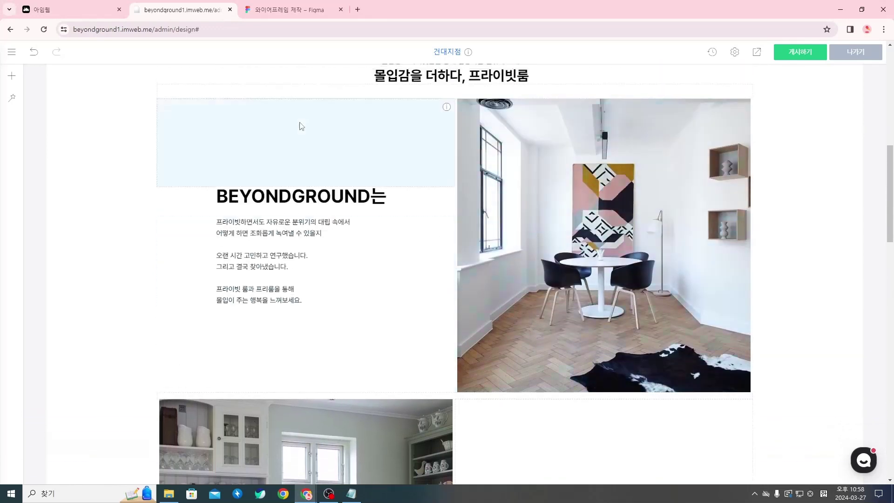
{"action": "left_click", "coordinate": [289, 9]}
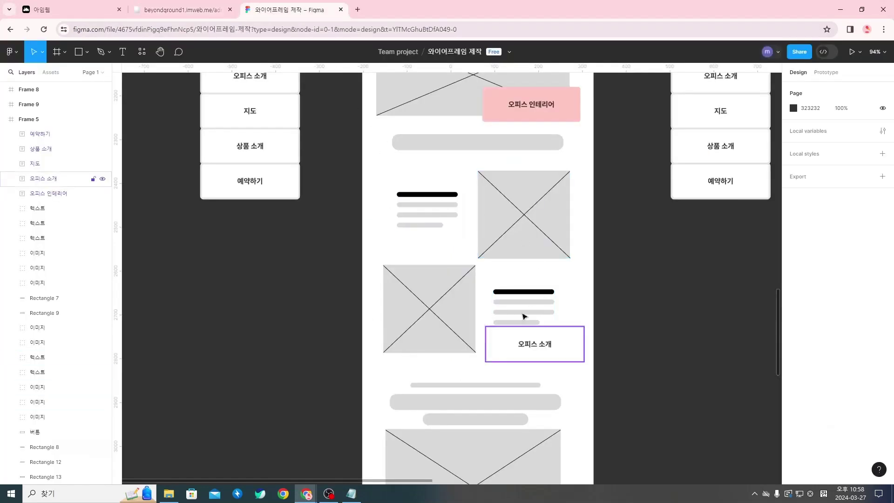
{"action": "left_click", "coordinate": [182, 9]}
{"action": "scroll", "coordinate": [514, 311], "scroll_direction": "down", "scroll_amount": 1}
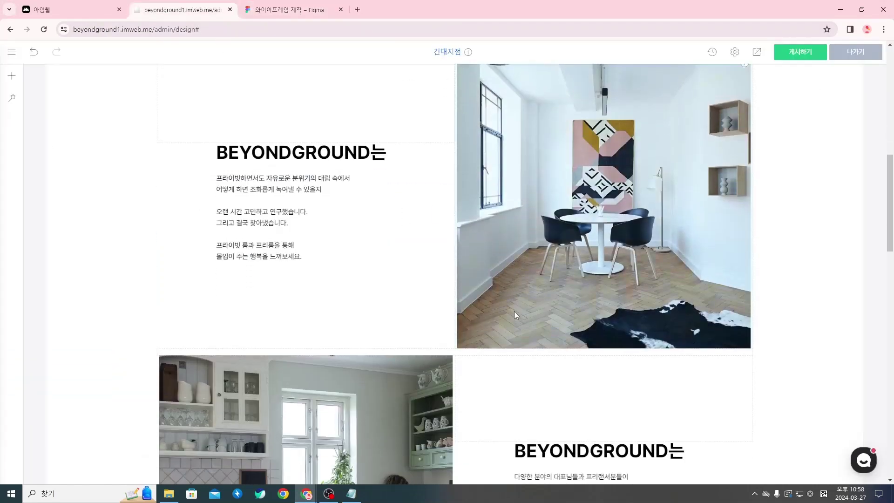
{"action": "scroll", "coordinate": [514, 311], "scroll_direction": "up", "scroll_amount": 3}
{"action": "scroll", "coordinate": [578, 315], "scroll_direction": "down", "scroll_amount": 8}
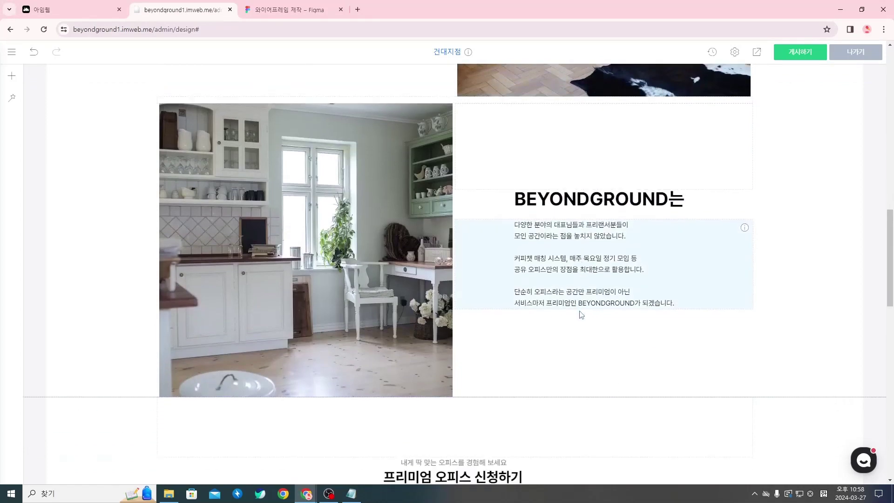
{"action": "scroll", "coordinate": [579, 315], "scroll_direction": "down", "scroll_amount": 1}
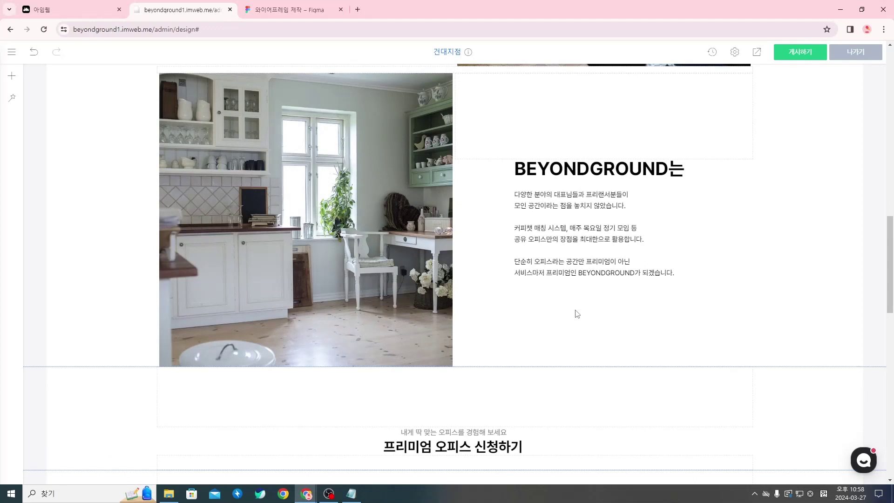
Step: Review the finished office introduction section against the branch copy in Notion and the page layout in the Figma wireframe
{"action": "scroll", "coordinate": [577, 314], "scroll_direction": "up", "scroll_amount": 6}
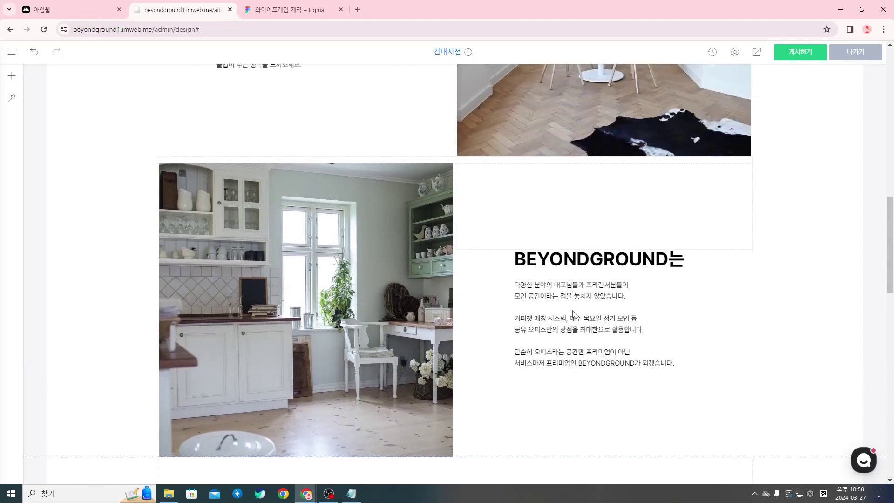
{"action": "scroll", "coordinate": [561, 330], "scroll_direction": "down", "scroll_amount": 2}
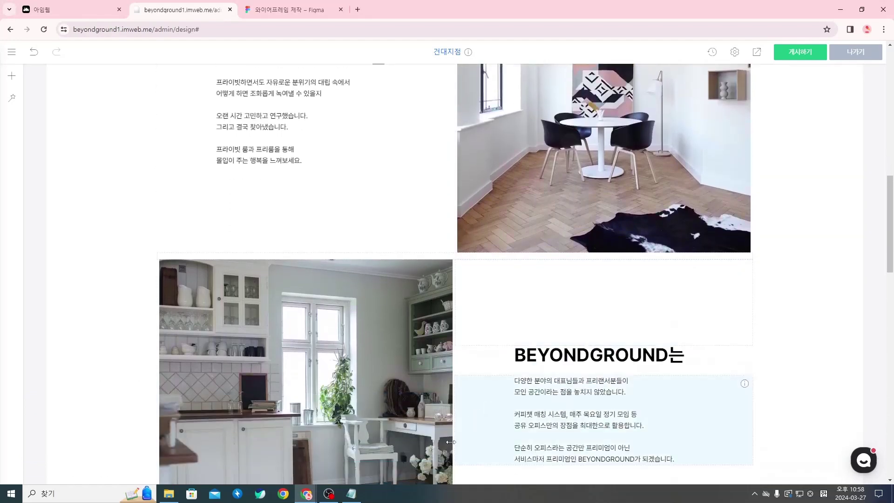
{"action": "mouse_move", "coordinate": [306, 494]}
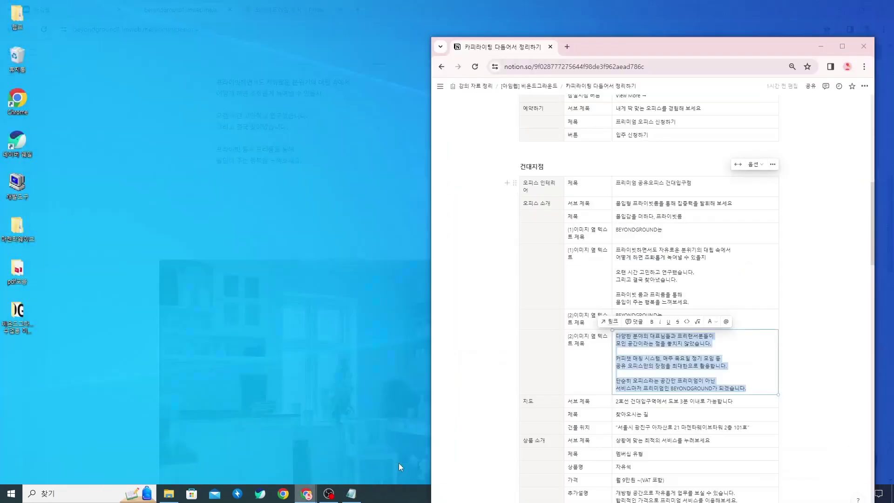
{"action": "left_click", "coordinate": [399, 463]}
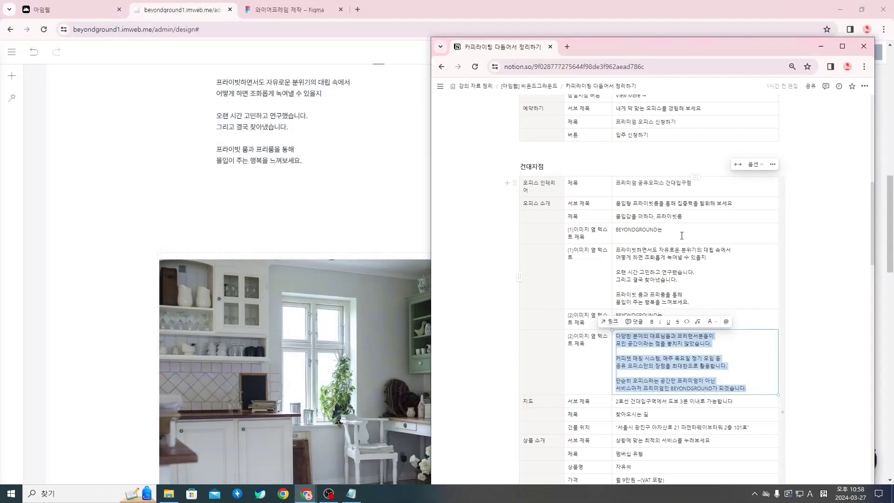
{"action": "left_click", "coordinate": [321, 170]}
{"action": "left_click", "coordinate": [288, 10]}
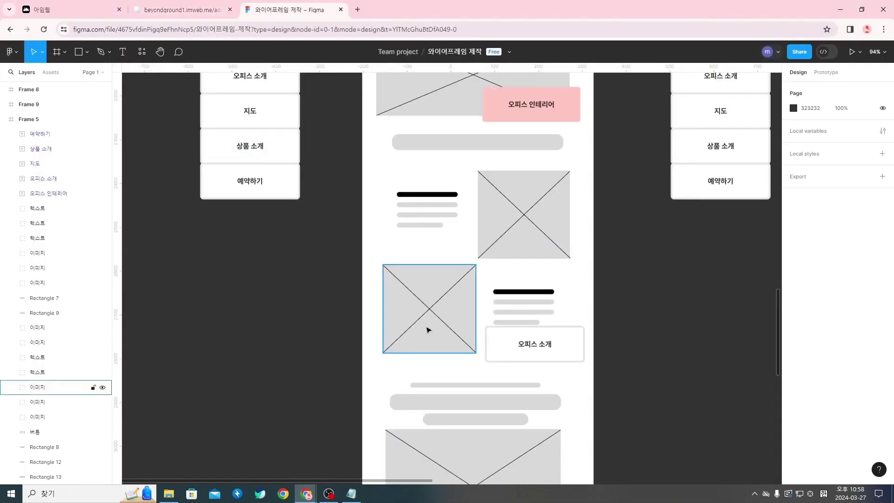
{"action": "scroll", "coordinate": [603, 336], "scroll_direction": "up", "scroll_amount": 1}
{"action": "scroll", "coordinate": [505, 312], "scroll_direction": "up", "scroll_amount": 3}
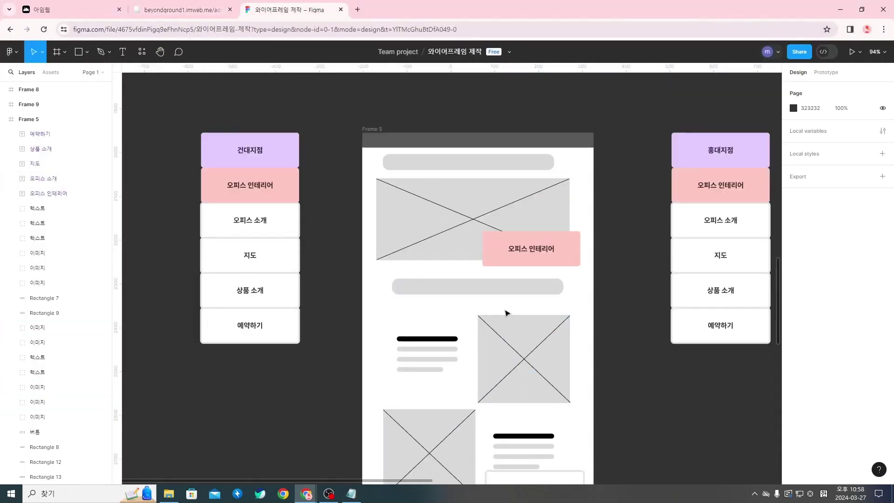
{"action": "scroll", "coordinate": [505, 312], "scroll_direction": "down", "scroll_amount": 3}
{"action": "left_click", "coordinate": [188, 12]}
Step: Replace the subtitle of the first section below the kitchen image with Notion's map subtitle "2호선 건대입구역에서 도보 3분 이내로 가능합니다"
{"action": "scroll", "coordinate": [533, 256], "scroll_direction": "down", "scroll_amount": 3}
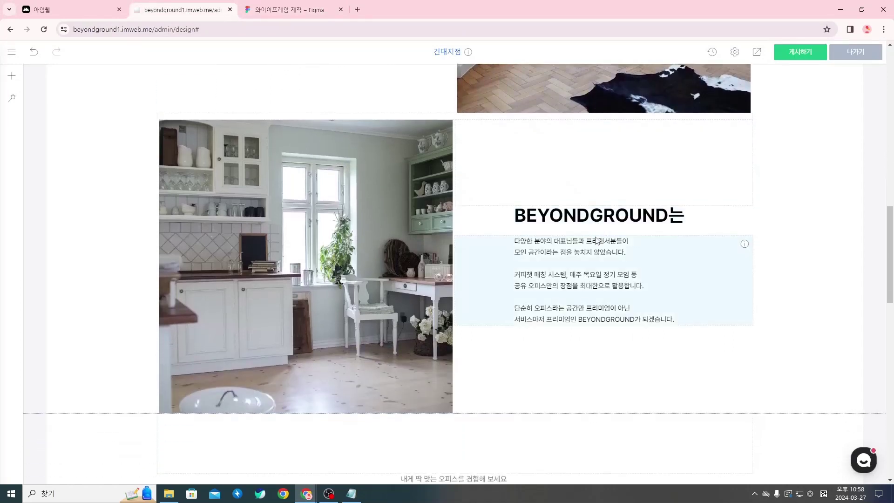
{"action": "scroll", "coordinate": [597, 241], "scroll_direction": "down", "scroll_amount": 2}
{"action": "scroll", "coordinate": [574, 244], "scroll_direction": "down", "scroll_amount": 1}
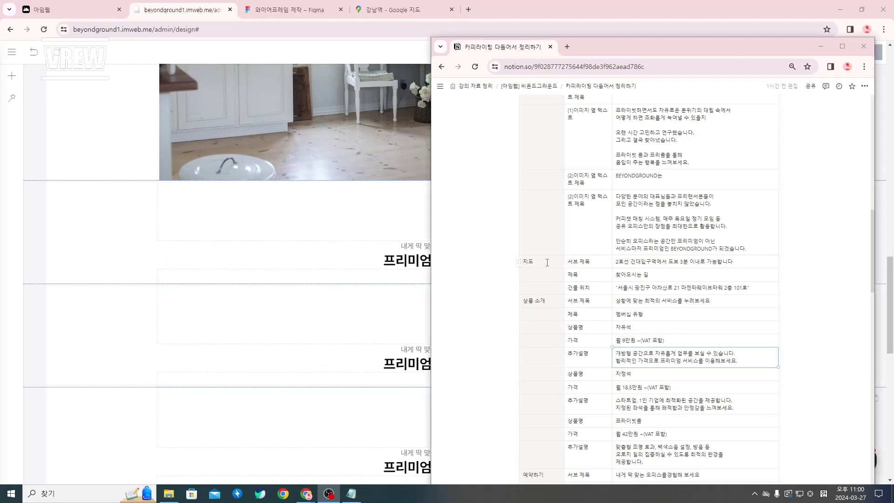
{"action": "left_click_drag", "start_coordinate": [545, 260], "coordinate": [652, 290]}
{"action": "triple_click", "coordinate": [674, 263]}
{"action": "key", "text": "ctrl+c"}
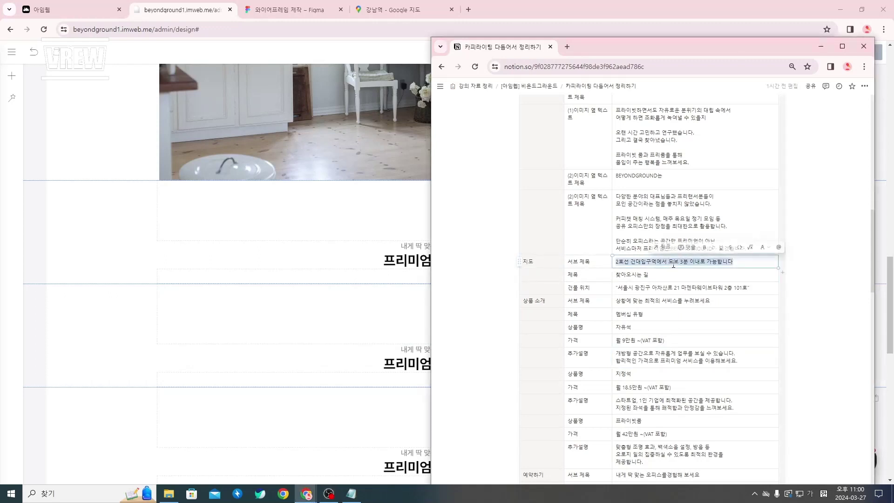
{"action": "left_click", "coordinate": [329, 251]}
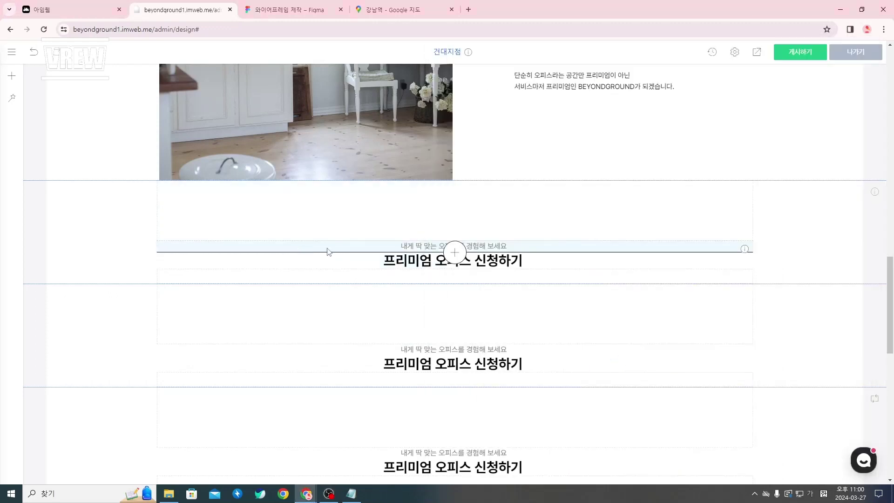
{"action": "left_click", "coordinate": [508, 247]}
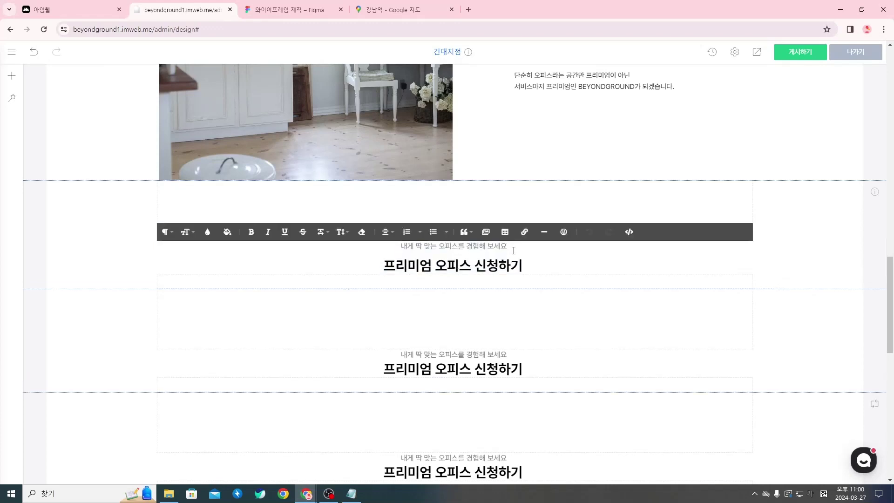
{"action": "key", "text": "ctrl+v"}
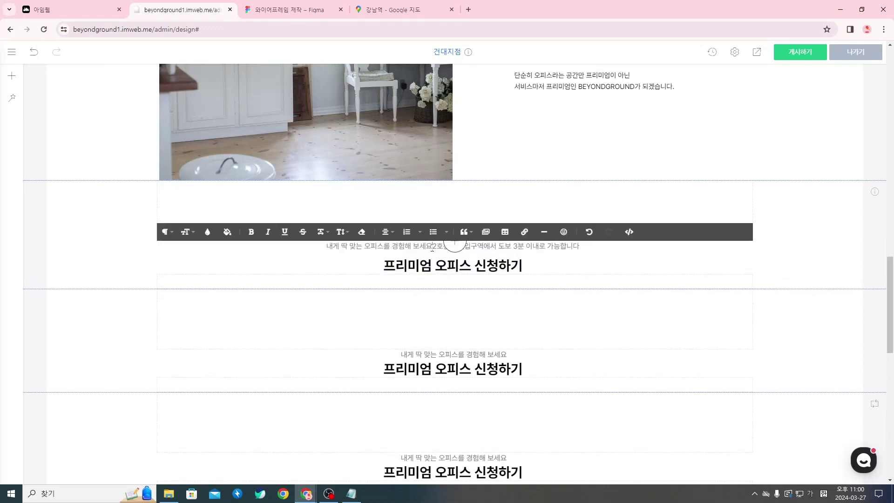
{"action": "key", "text": "ctrl+shift+Left"}
{"action": "key", "text": "ctrl+shift+Left"}
{"action": "key", "text": "ctrl+shift+Left"}
{"action": "key", "text": "ctrl+shift+Left"}
{"action": "key", "text": "ctrl+shift+Left"}
{"action": "key", "text": "ctrl+shift+Left"}
{"action": "key", "text": "BackSpace"}
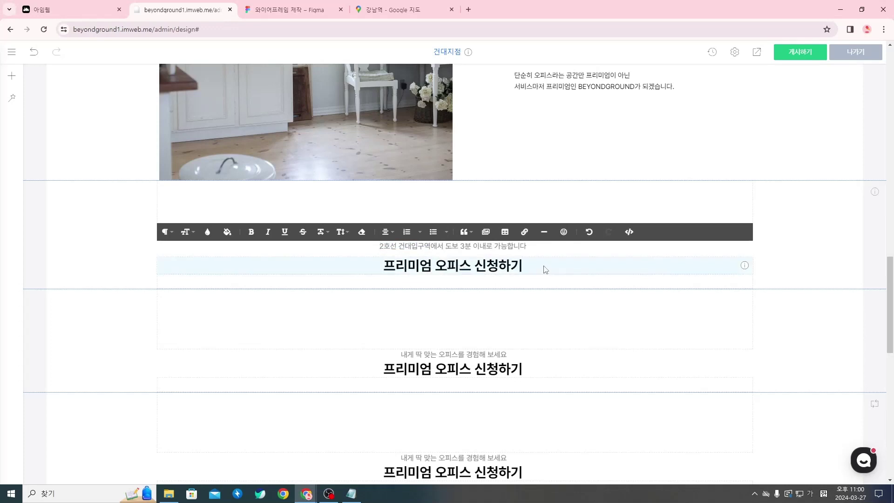
Step: Replace the heading under the station subtitle with the map title "찾아오시는 길" copied from the Notion table
{"action": "key", "text": "alt+Tab"}
{"action": "left_click_drag", "start_coordinate": [654, 280], "coordinate": [618, 276]}
{"action": "key", "text": "ctrl+c"}
{"action": "key", "text": "alt+Tab"}
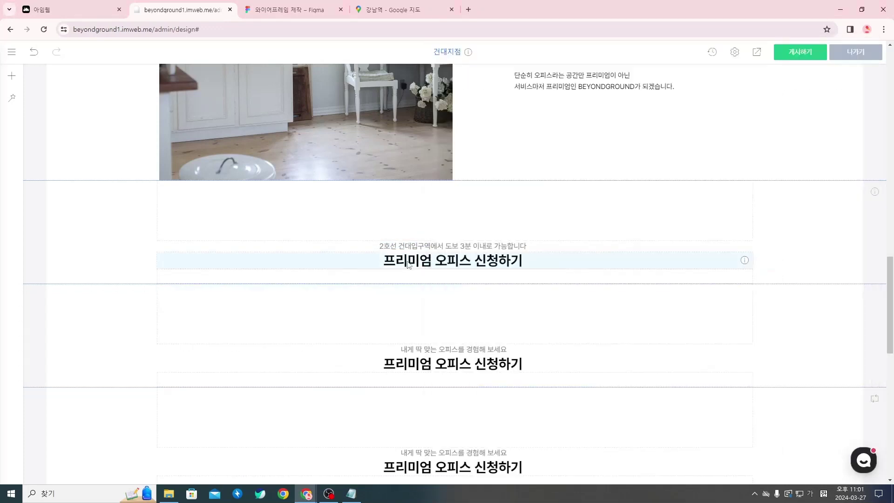
{"action": "left_click", "coordinate": [511, 262]}
{"action": "key", "text": "ctrl+v"}
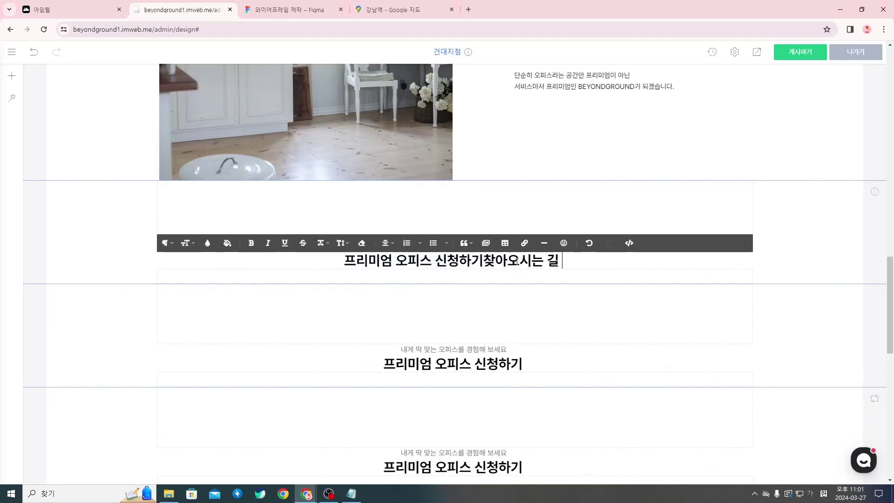
{"action": "left_click_drag", "start_coordinate": [485, 261], "coordinate": [343, 260]}
{"action": "key", "text": "BackSpace"}
{"action": "left_click", "coordinate": [571, 329]}
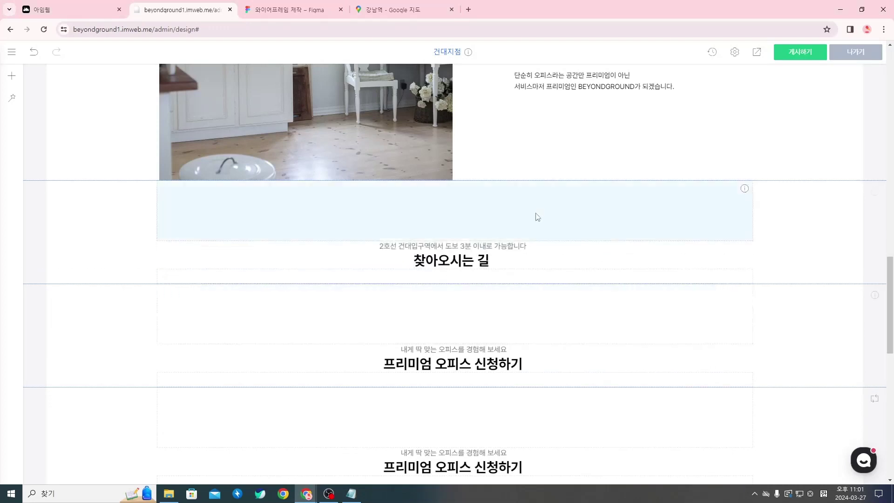
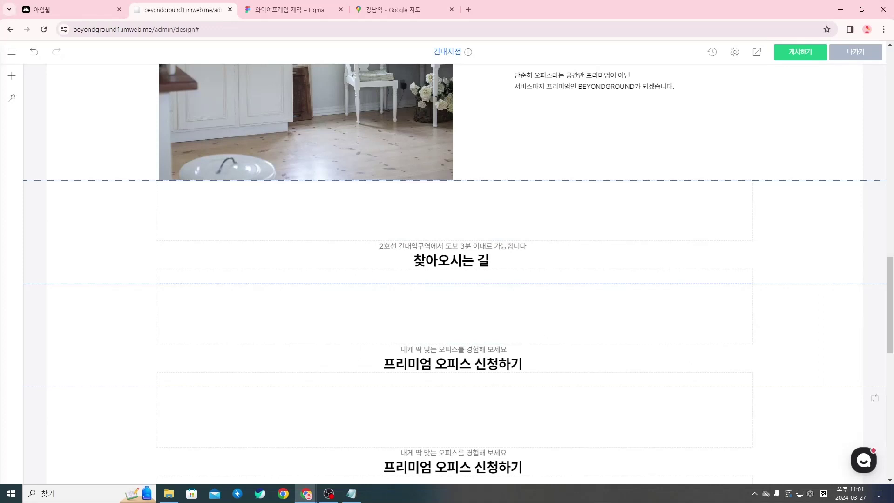
Step: Set the height of the spacer under the "찾아오시는 길" heading to 63px
{"action": "right_click", "coordinate": [483, 277]}
{"action": "left_click", "coordinate": [501, 285]}
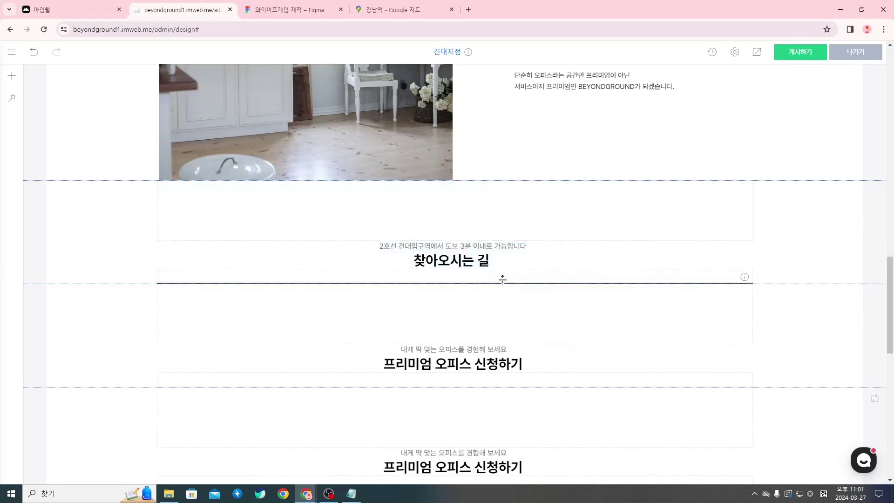
{"action": "left_click", "coordinate": [365, 287]}
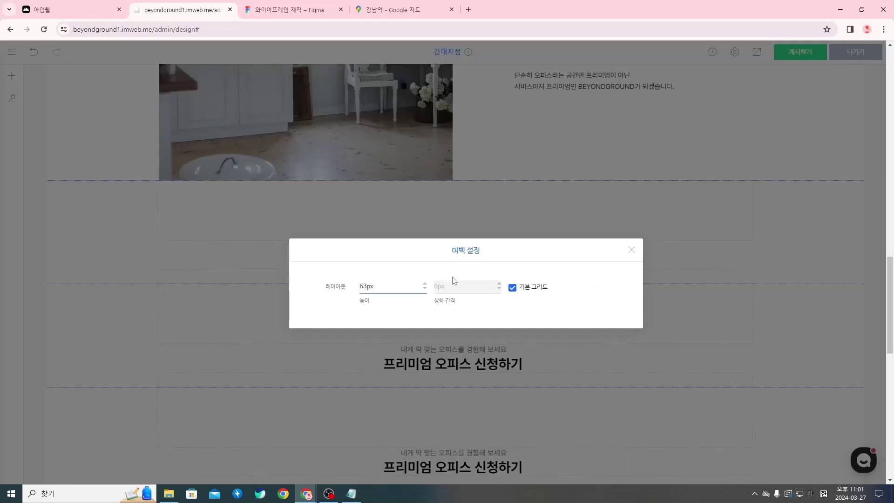
{"action": "left_click", "coordinate": [632, 250]}
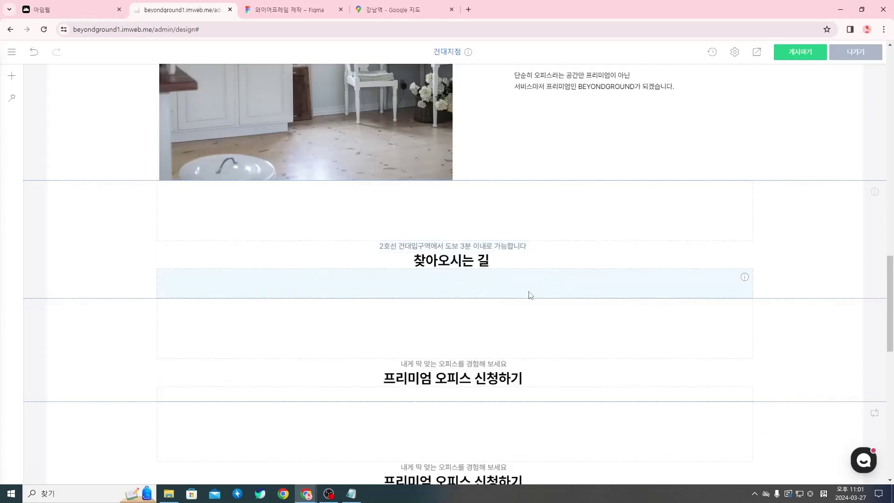
Step: Add a text widget below that spacer and replace its placeholder with the building address from the Notion table's 건물 위치 row
{"action": "left_click", "coordinate": [456, 297]}
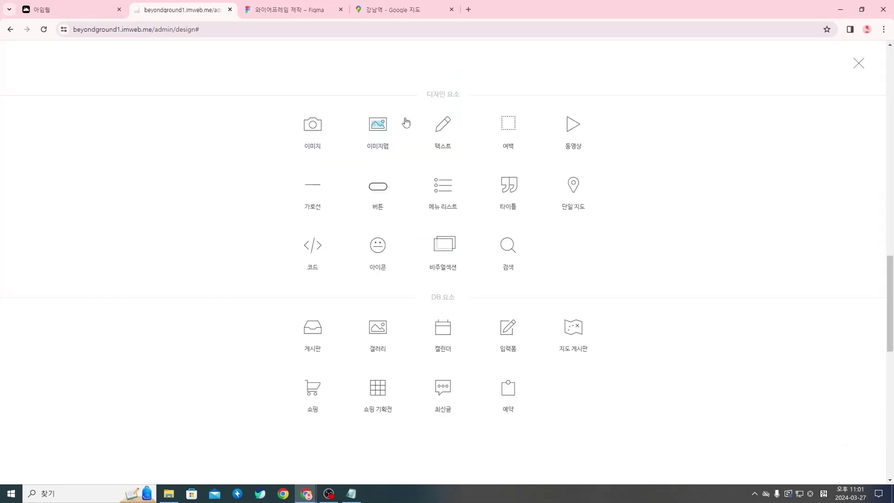
{"action": "left_click", "coordinate": [440, 125]}
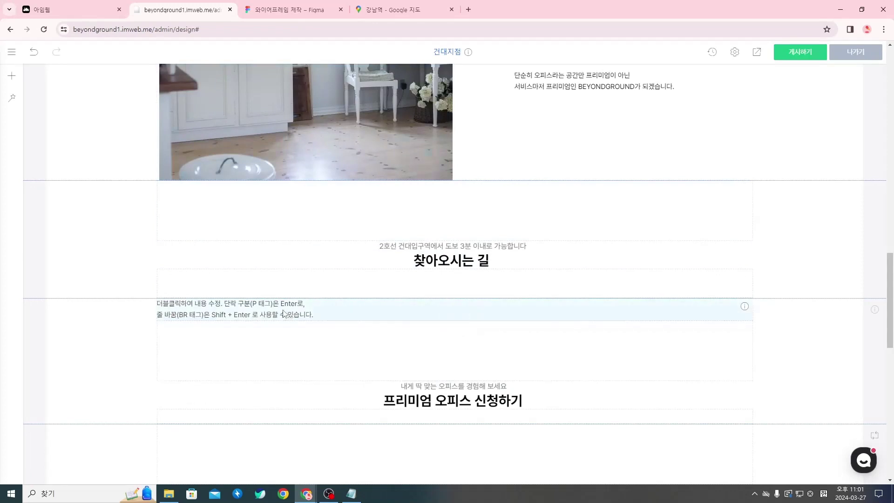
{"action": "left_click_drag", "start_coordinate": [284, 313], "coordinate": [456, 319]}
{"action": "key", "text": "alt+Tab"}
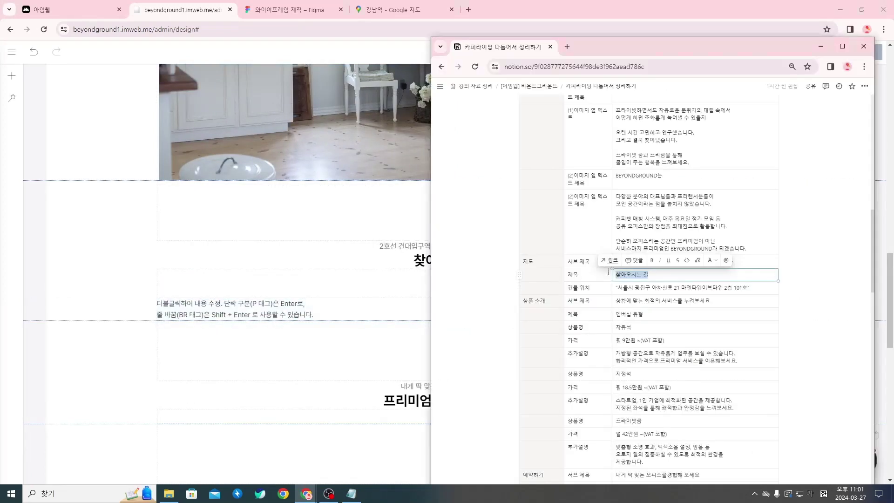
{"action": "triple_click", "coordinate": [657, 287]}
{"action": "key", "text": "ctrl+c"}
{"action": "left_click", "coordinate": [251, 314]}
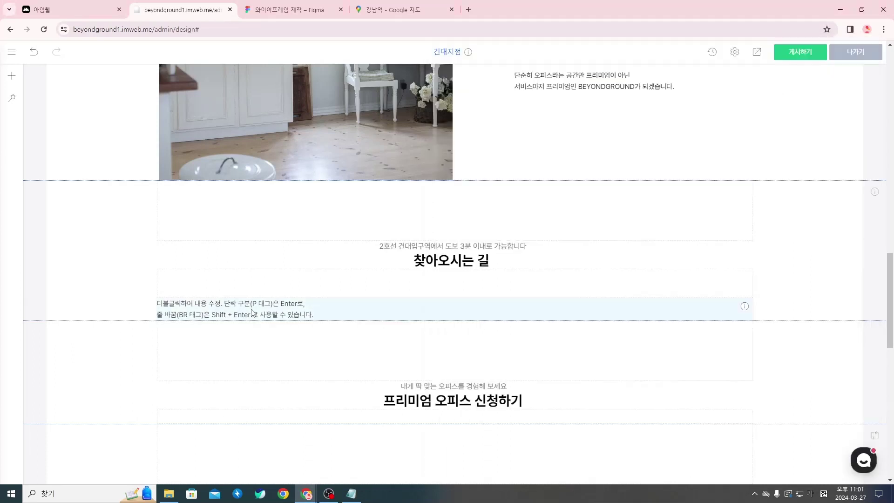
{"action": "double_click", "coordinate": [329, 313]}
{"action": "left_click_drag", "start_coordinate": [329, 314], "coordinate": [160, 302]}
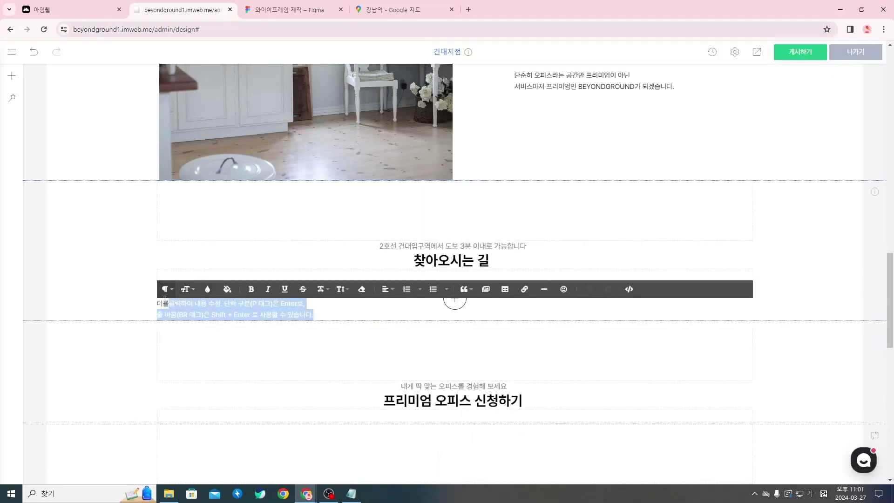
{"action": "key", "text": "ctrl+v"}
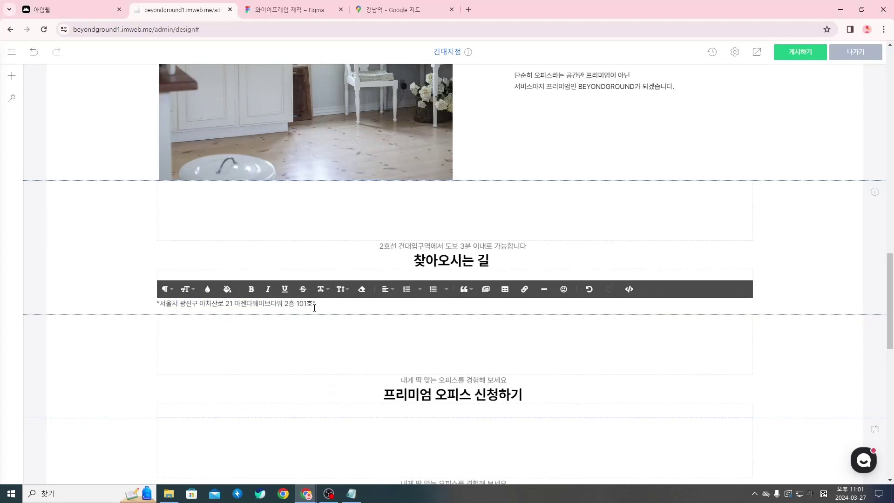
Step: Center the building address text and set its font size to 16
{"action": "key", "text": "ctrl+a"}
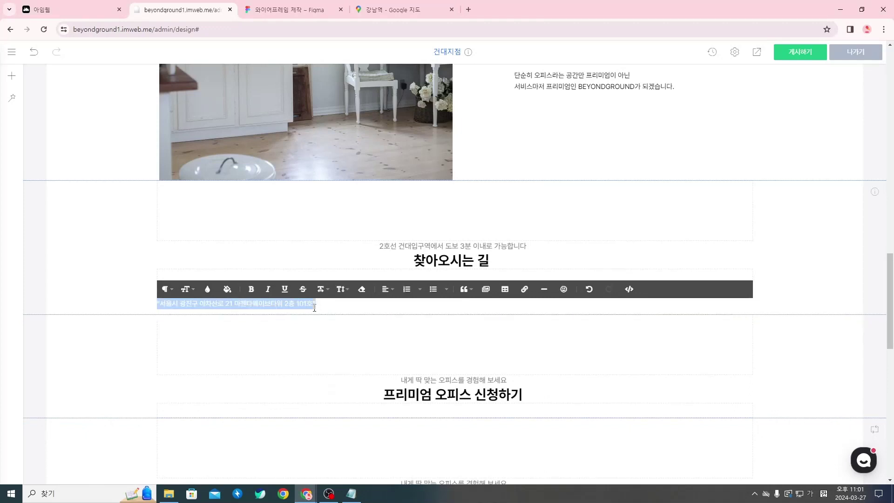
{"action": "left_click", "coordinate": [387, 289]}
{"action": "left_click", "coordinate": [388, 319]}
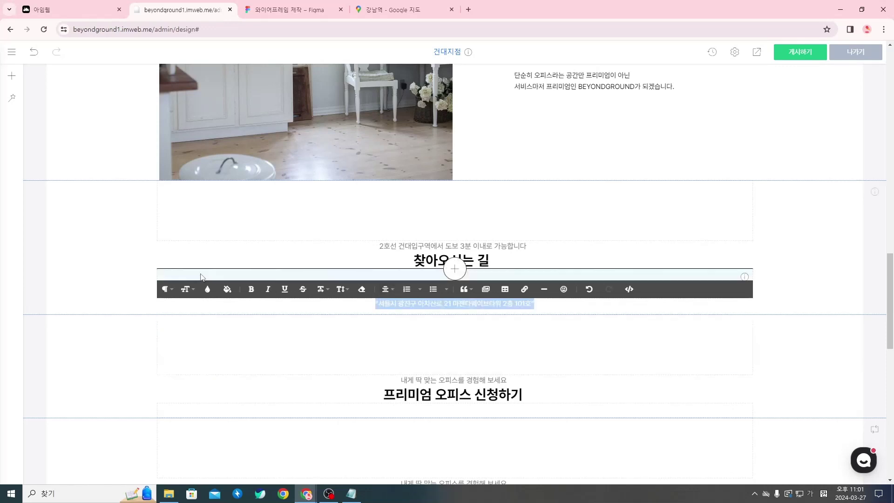
{"action": "left_click", "coordinate": [188, 289]}
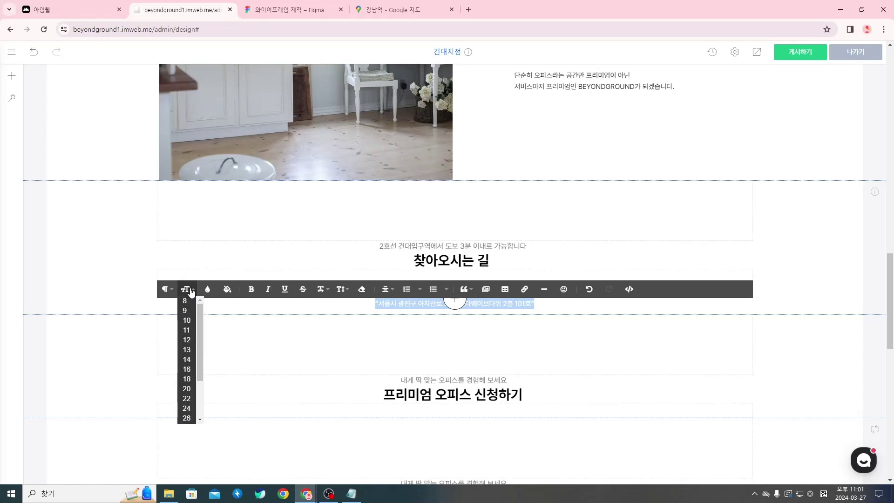
{"action": "left_click", "coordinate": [189, 369]}
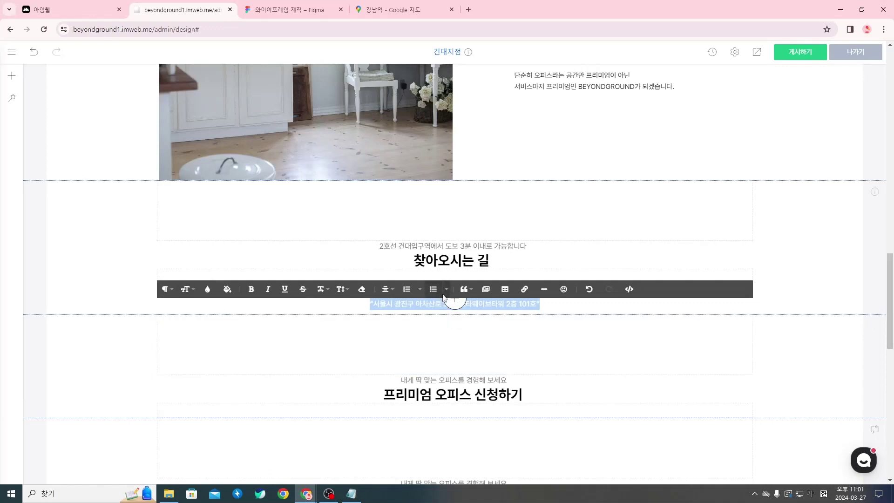
Step: Reduce the line height of the building address text and finish editing it
{"action": "left_click", "coordinate": [342, 290]}
{"action": "left_click", "coordinate": [346, 310]}
{"action": "left_click", "coordinate": [556, 307]}
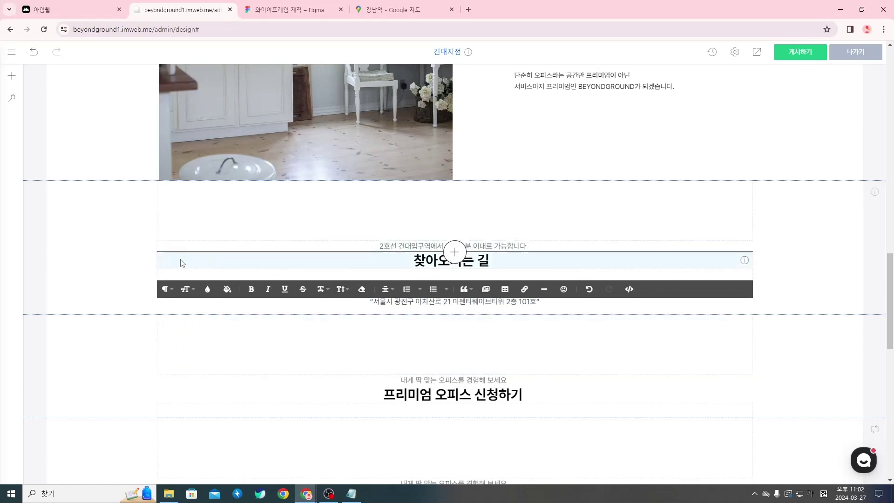
{"action": "left_click", "coordinate": [149, 270]}
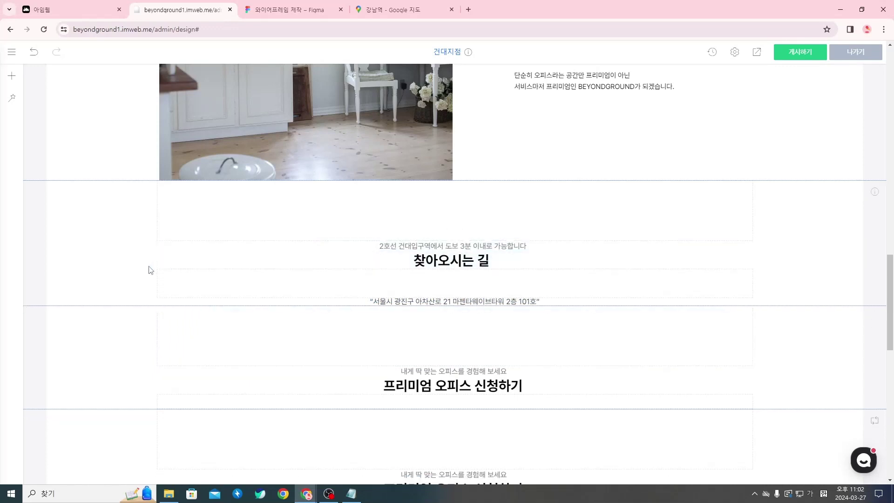
Step: Add a spacer widget below the building address text and increase its height
{"action": "left_click", "coordinate": [456, 306]}
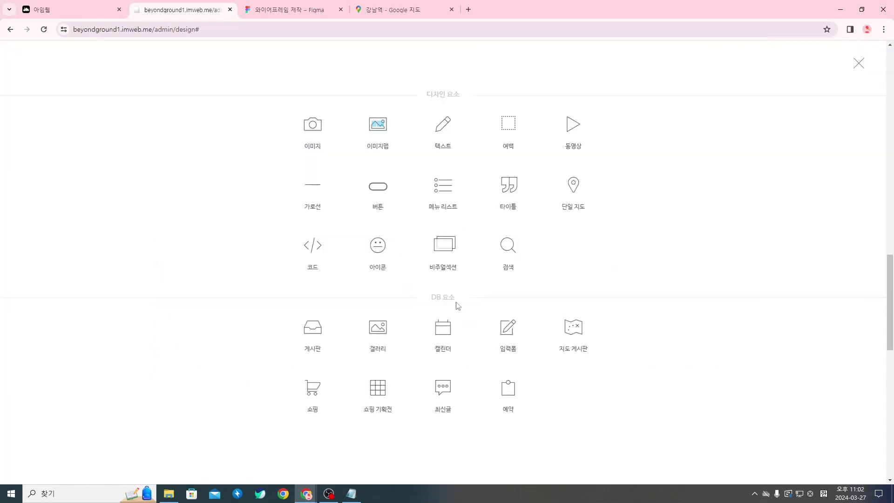
{"action": "left_click", "coordinate": [510, 134]}
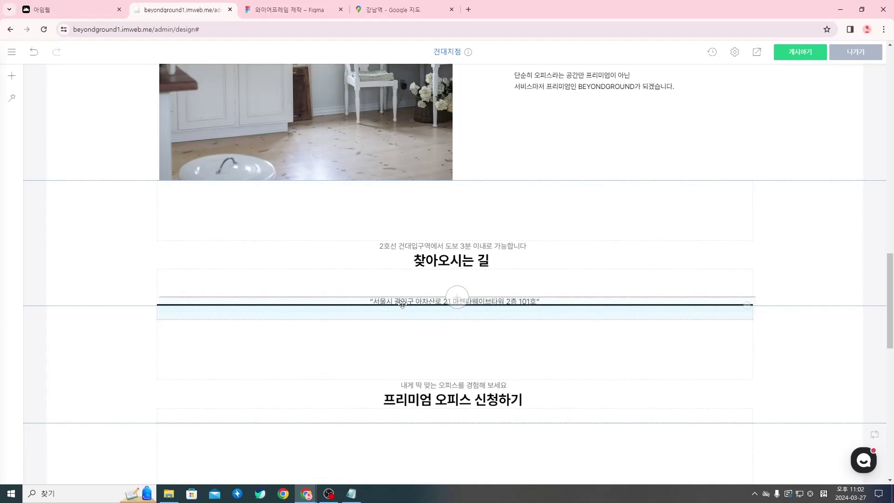
{"action": "right_click", "coordinate": [270, 314]}
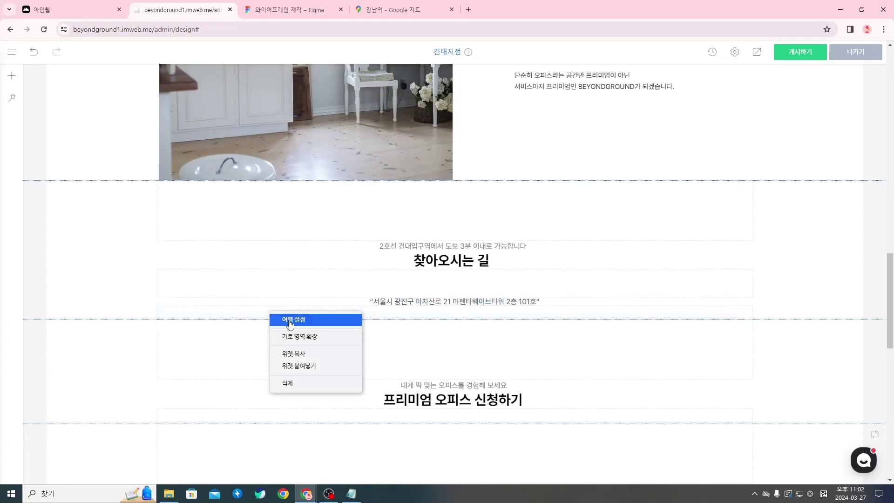
{"action": "left_click", "coordinate": [289, 320]}
{"action": "left_click", "coordinate": [363, 286]}
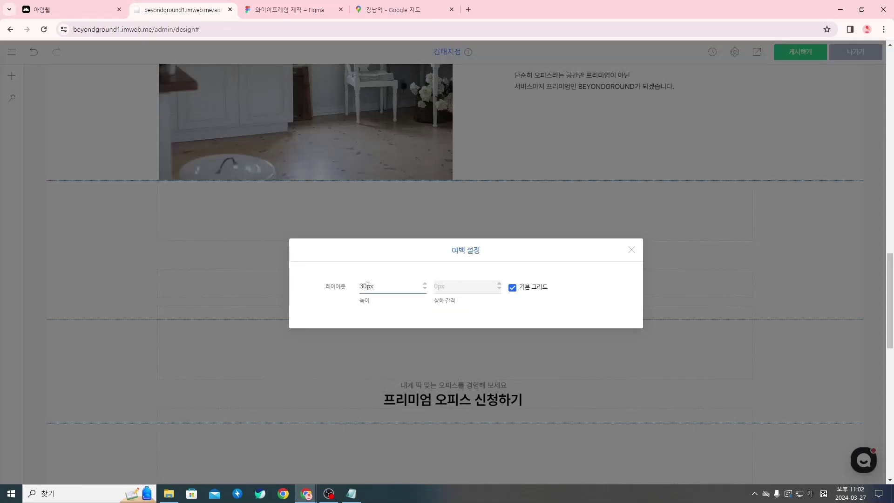
{"action": "key", "text": "BackSpace"}
{"action": "left_click", "coordinate": [632, 250]}
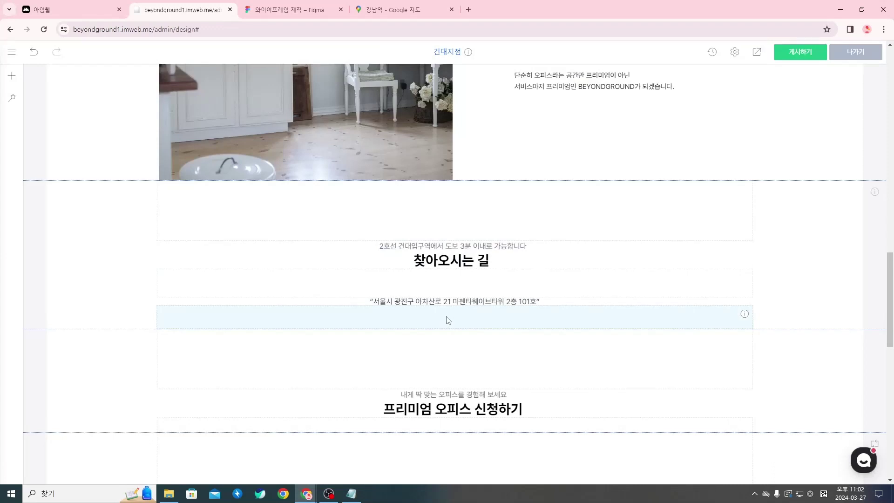
Step: Add a code widget below the spacer that follows the building address
{"action": "mouse_move", "coordinate": [451, 328]}
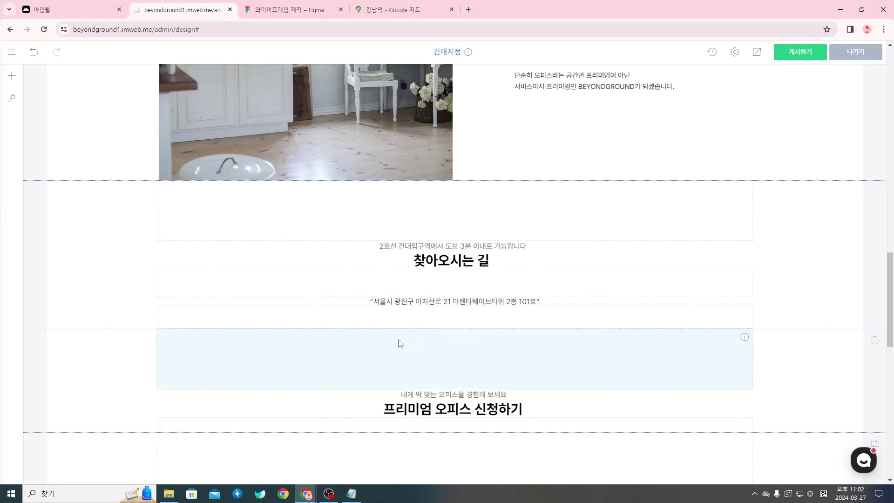
{"action": "left_click", "coordinate": [418, 5]}
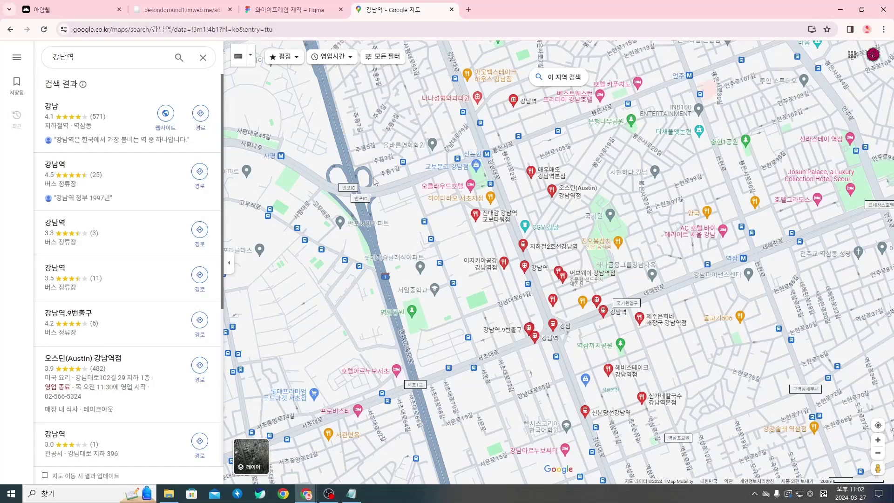
{"action": "left_click", "coordinate": [189, 13]}
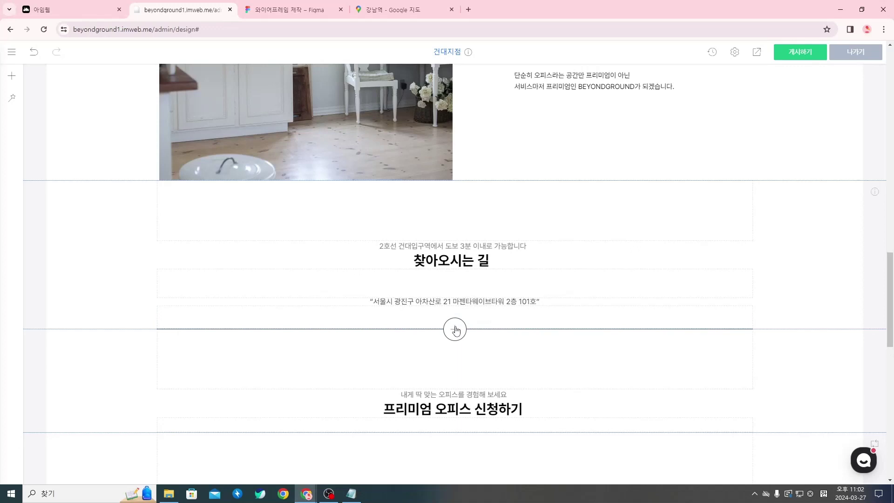
{"action": "left_click", "coordinate": [456, 330]}
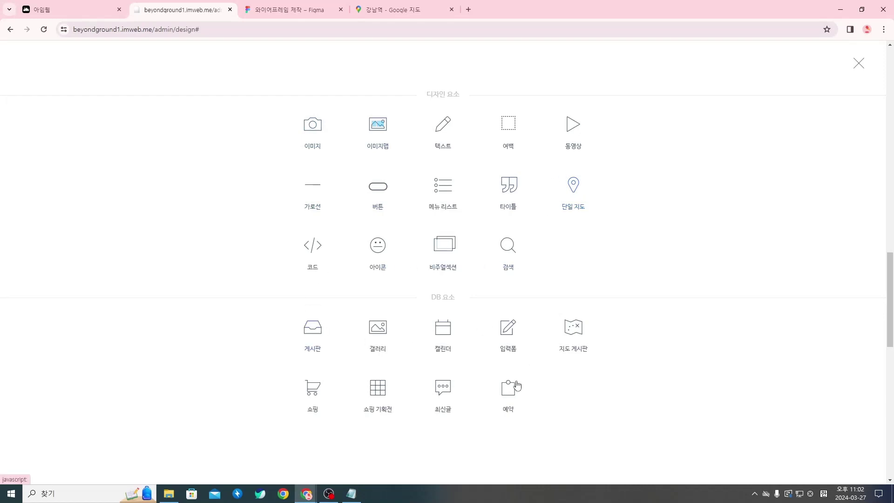
{"action": "left_click", "coordinate": [313, 252]}
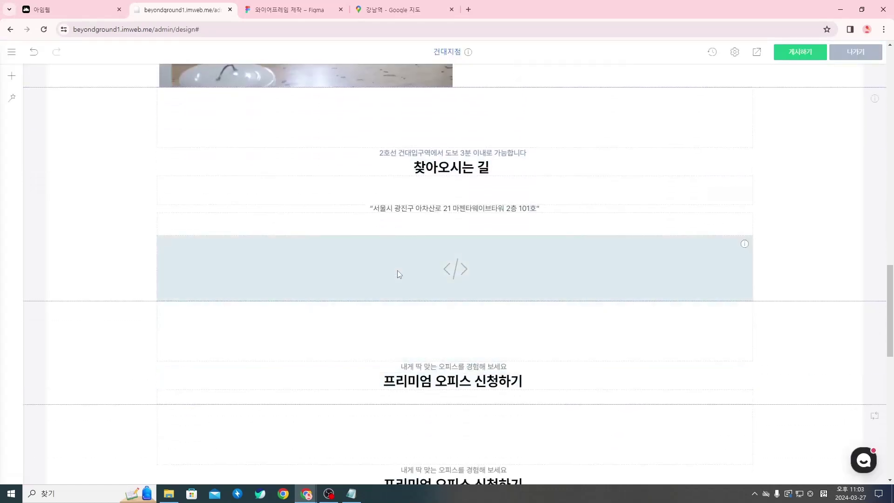
{"action": "scroll", "coordinate": [396, 273], "scroll_direction": "up", "scroll_amount": 1}
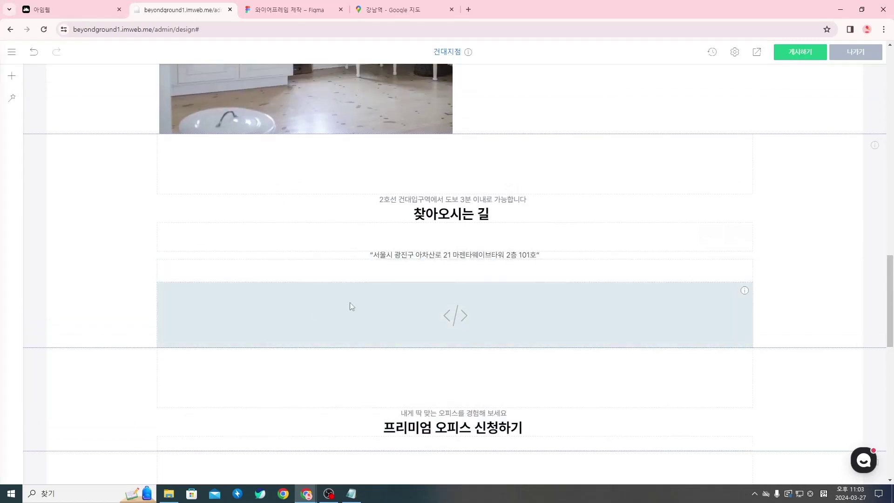
Step: Switch to Google Maps, search for 건대입구역 and open the 건대입구 subway station result
{"action": "left_click", "coordinate": [392, 12]}
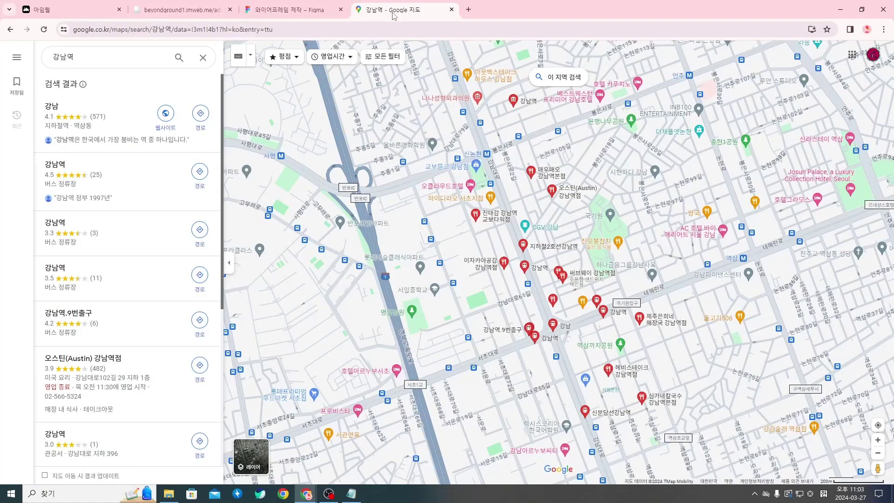
{"action": "left_click", "coordinate": [119, 62]}
{"action": "left_click", "coordinate": [119, 63]}
{"action": "key", "text": "ctrl+a"}
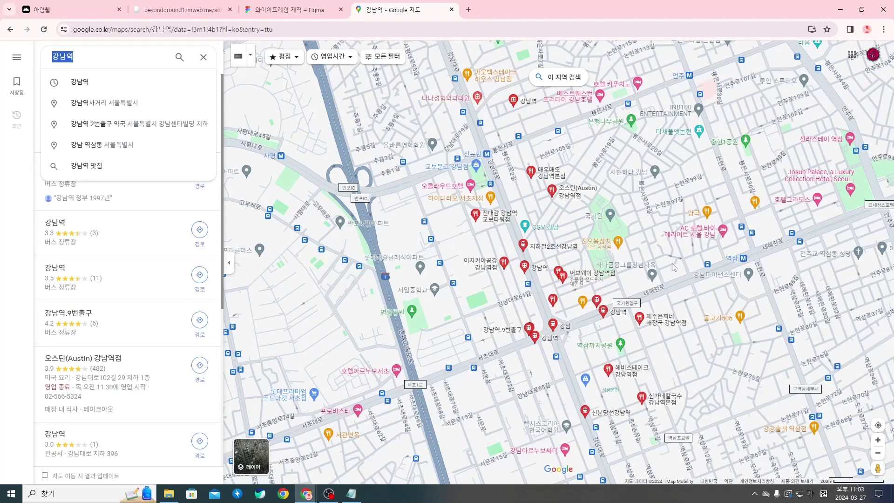
{"action": "type", "text": "게"}
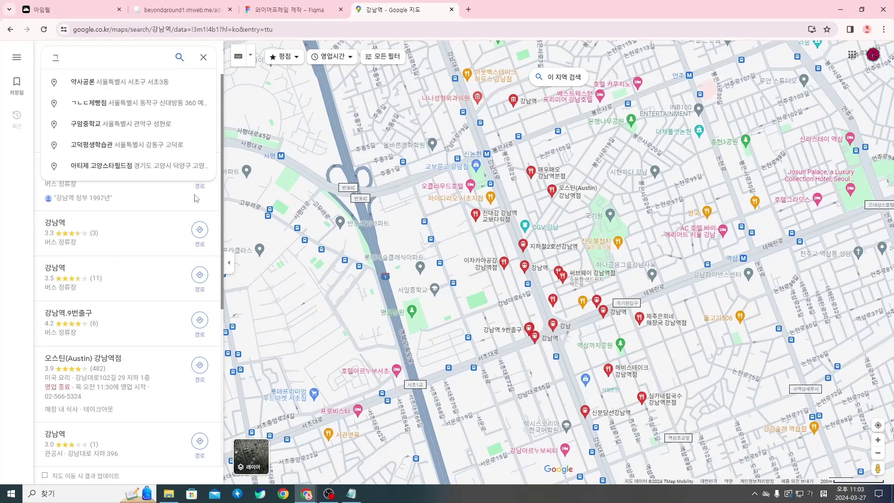
{"action": "type", "text": "건대"}
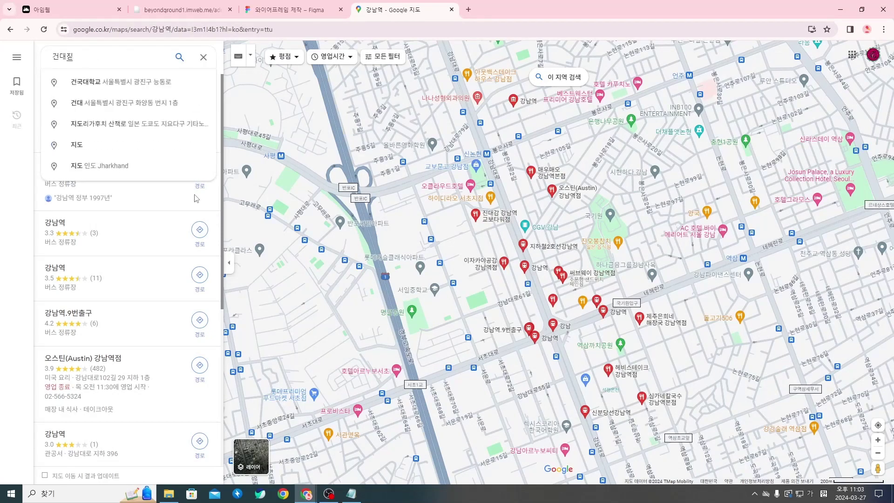
{"action": "type", "text": "입구역"}
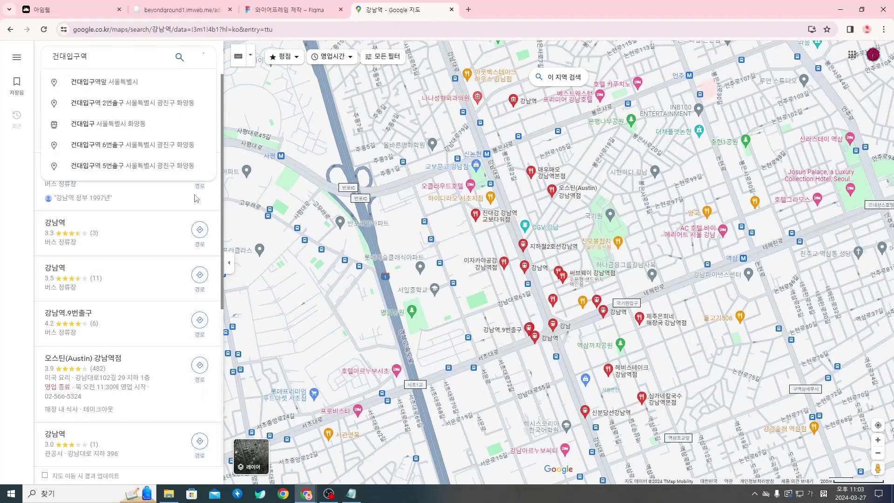
{"action": "key", "text": "Return"}
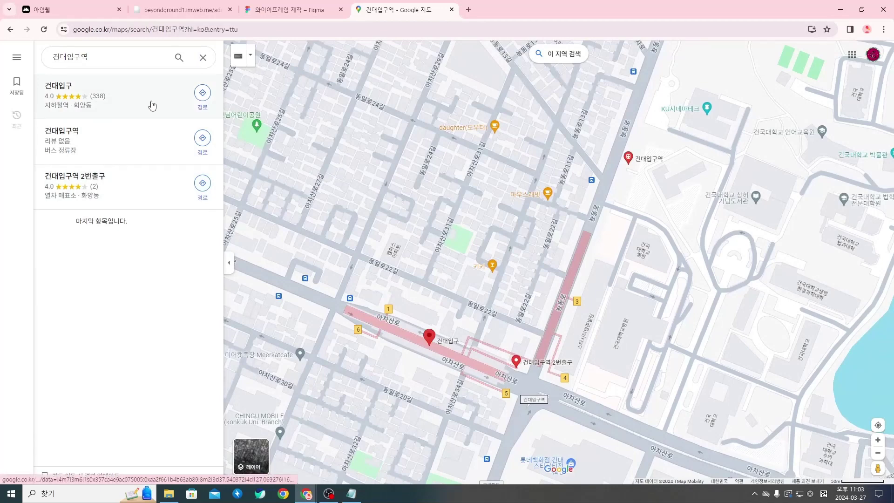
{"action": "left_click", "coordinate": [134, 106]}
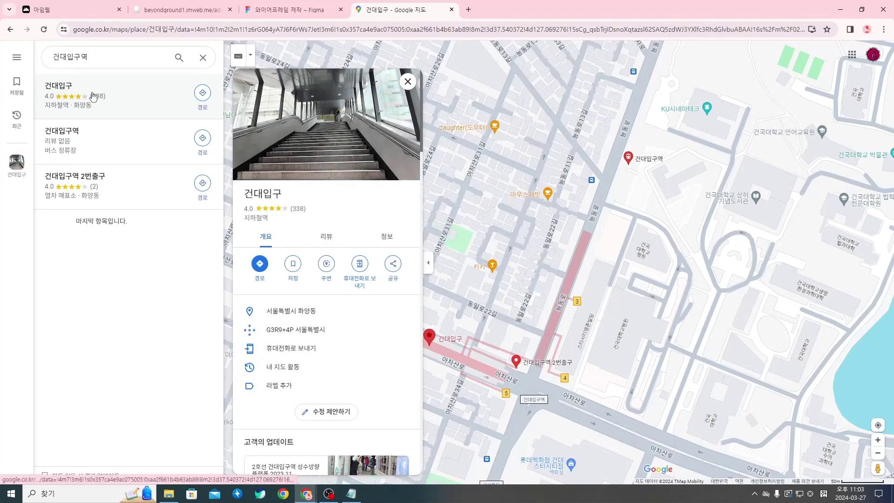
Step: Copy the HTML embed code of the 건대입구 station map from its sharing options and close the sharing dialog
{"action": "left_click", "coordinate": [393, 275]}
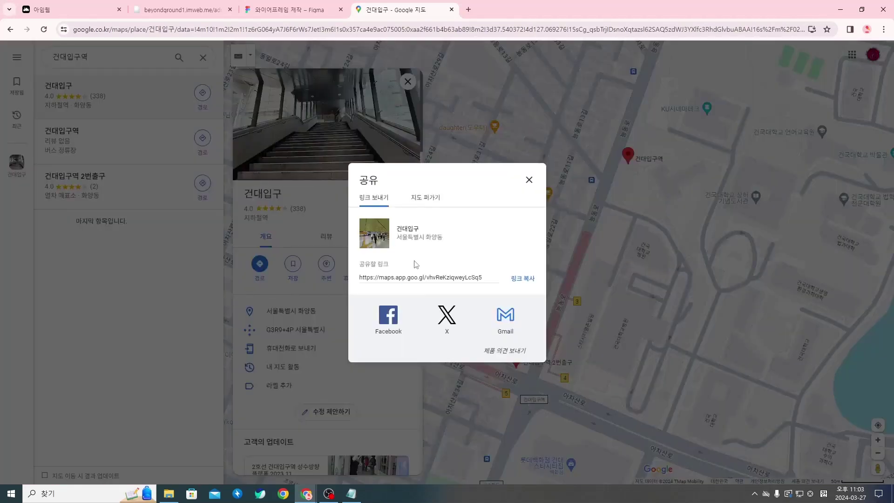
{"action": "left_click", "coordinate": [430, 207]}
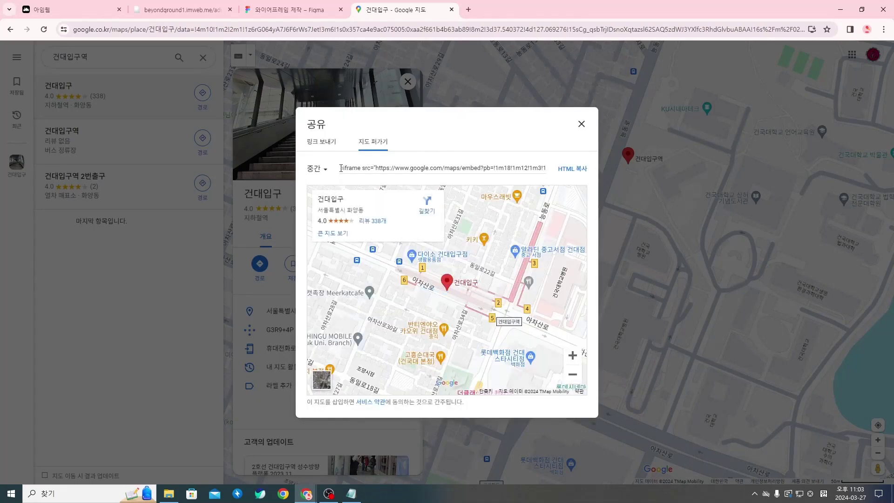
{"action": "left_click", "coordinate": [576, 170]}
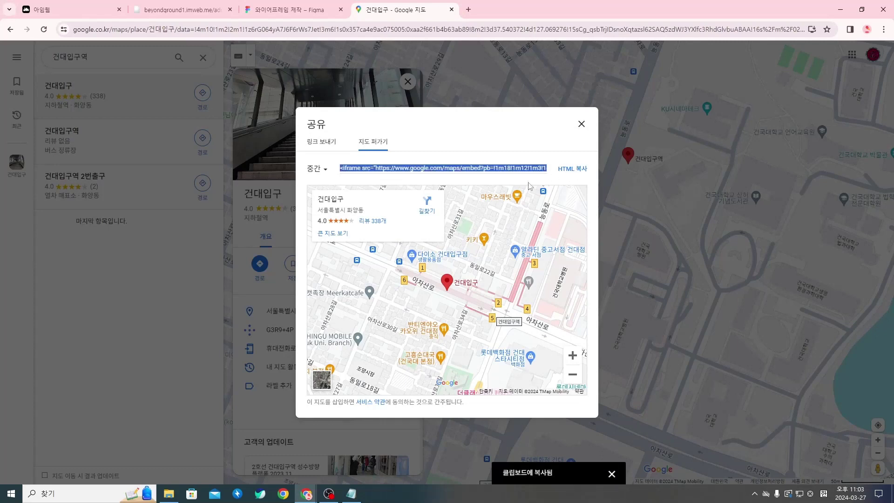
{"action": "left_click", "coordinate": [581, 124]}
Step: Back in imweb, paste the copied Google Maps iframe into the code widget under the address and save it
{"action": "left_click", "coordinate": [182, 10]}
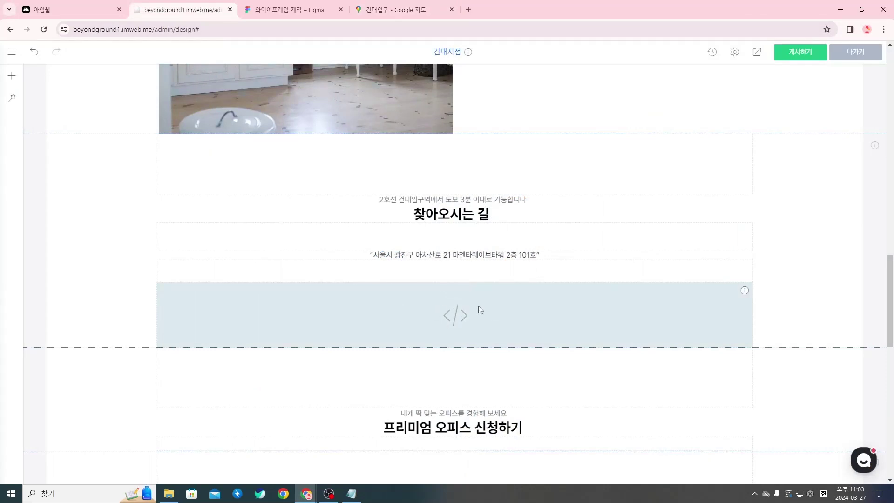
{"action": "right_click", "coordinate": [468, 315]}
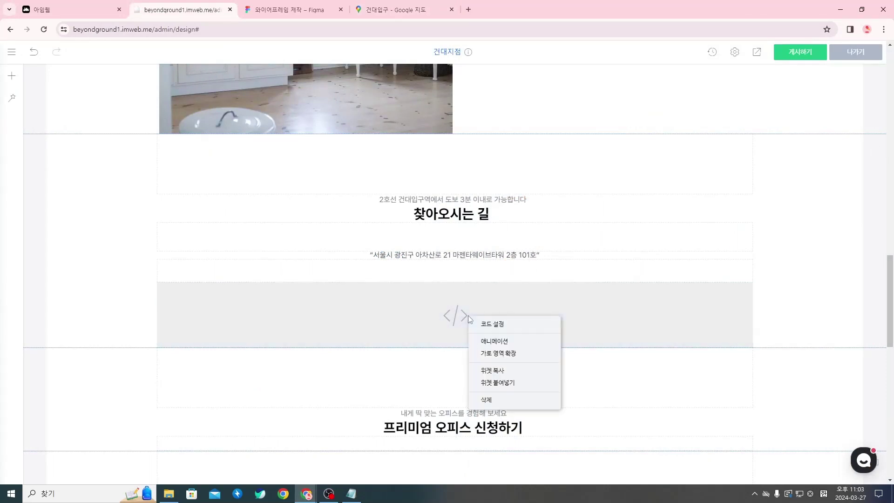
{"action": "left_click", "coordinate": [502, 331]}
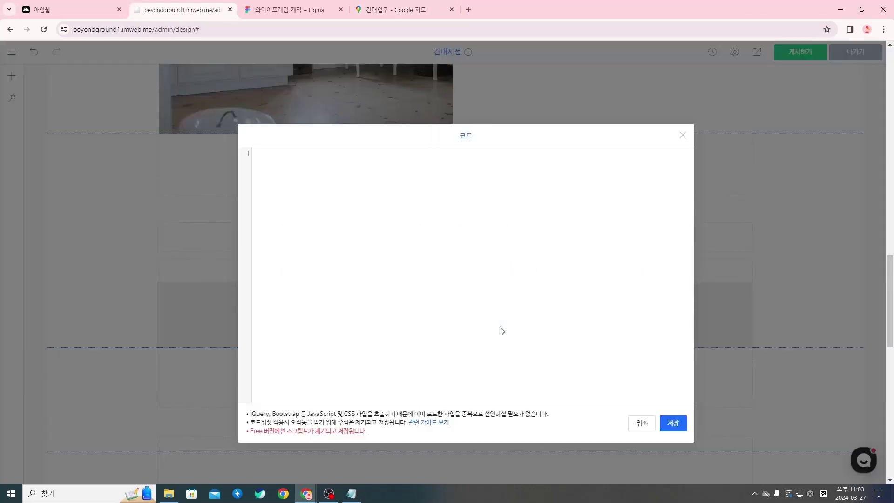
{"action": "left_click", "coordinate": [360, 188]}
{"action": "key", "text": "ctrl+v"}
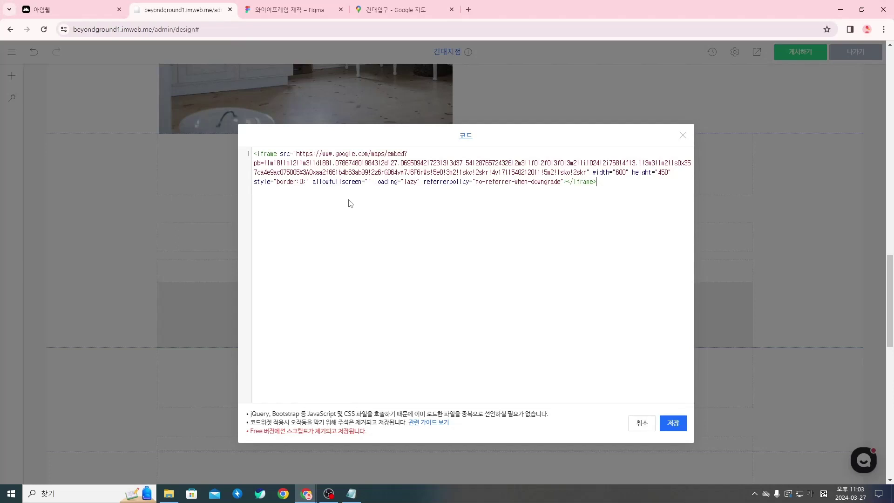
{"action": "left_click", "coordinate": [673, 423]}
Step: Publish the edited 건대지점 page
{"action": "scroll", "coordinate": [437, 353], "scroll_direction": "up", "scroll_amount": 1}
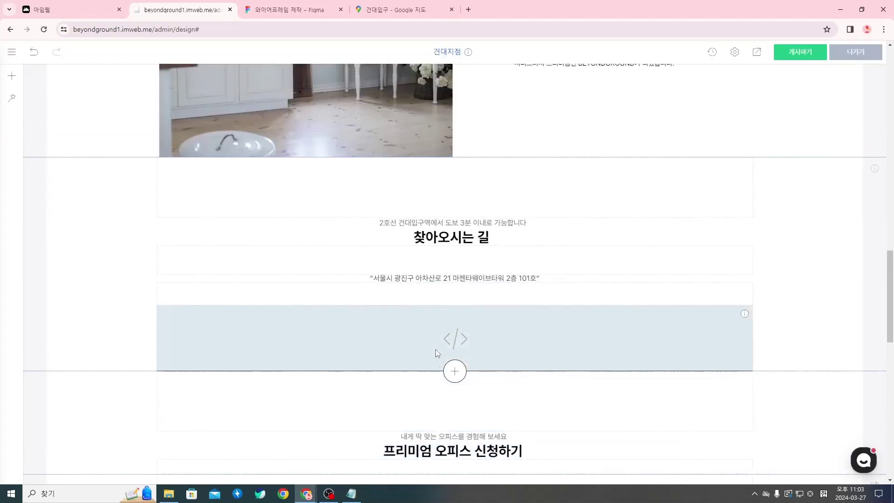
{"action": "scroll", "coordinate": [437, 353], "scroll_direction": "up", "scroll_amount": 1}
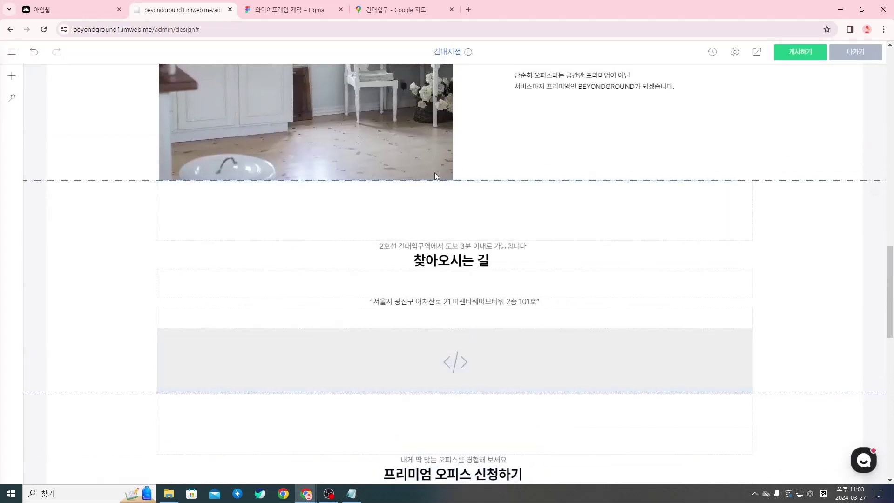
{"action": "left_click", "coordinate": [787, 56]}
{"action": "left_click", "coordinate": [515, 157]}
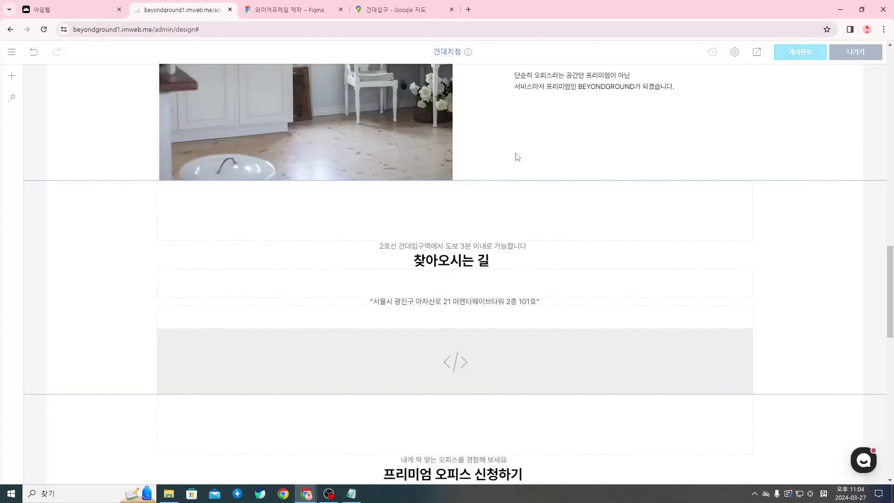
Step: Preview the page, examine the embedded map in the 찾아오시는 길 section by panning it, and open its larger map view
{"action": "left_click", "coordinate": [757, 53]}
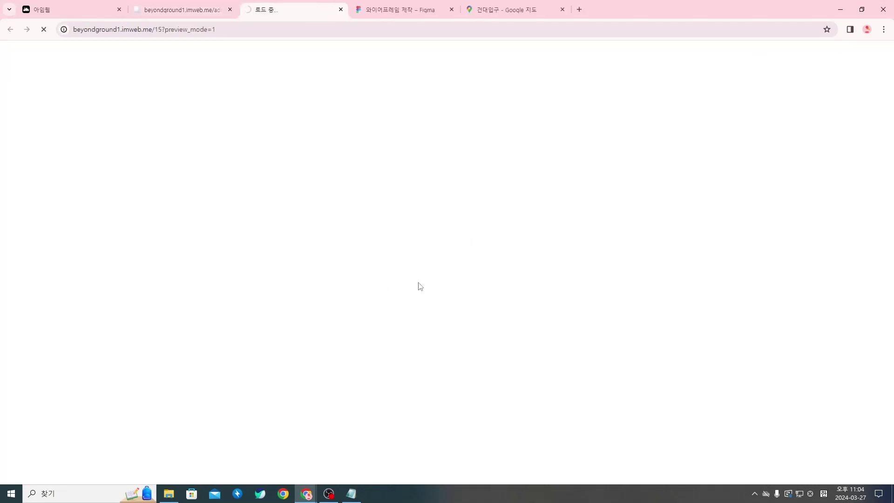
{"action": "scroll", "coordinate": [473, 274], "scroll_direction": "down", "scroll_amount": 3}
{"action": "scroll", "coordinate": [503, 295], "scroll_direction": "up", "scroll_amount": 3}
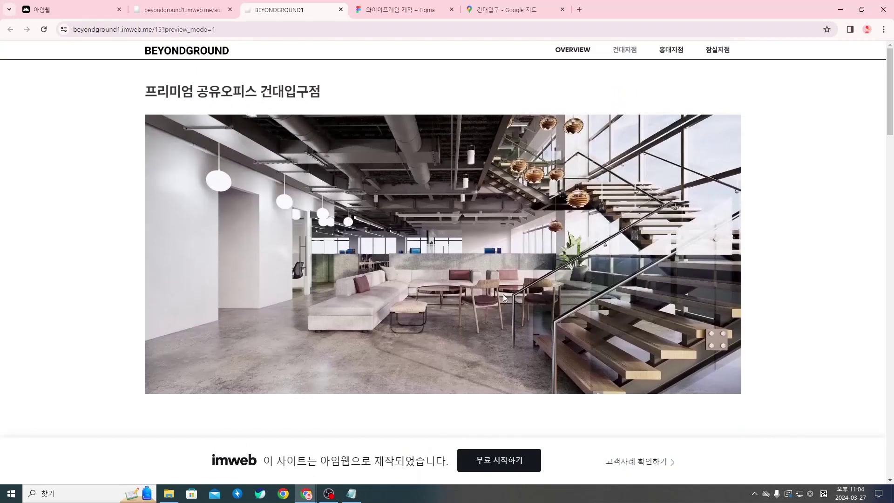
{"action": "scroll", "coordinate": [500, 294], "scroll_direction": "down", "scroll_amount": 8}
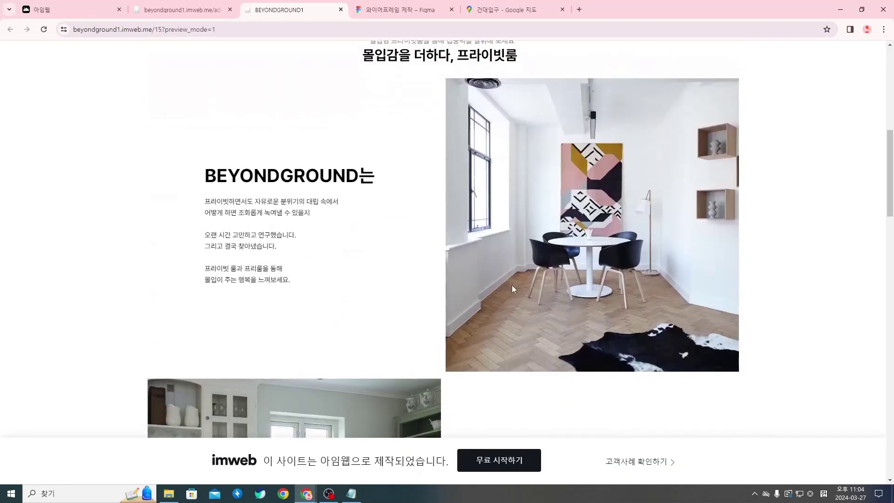
{"action": "scroll", "coordinate": [512, 285], "scroll_direction": "down", "scroll_amount": 10}
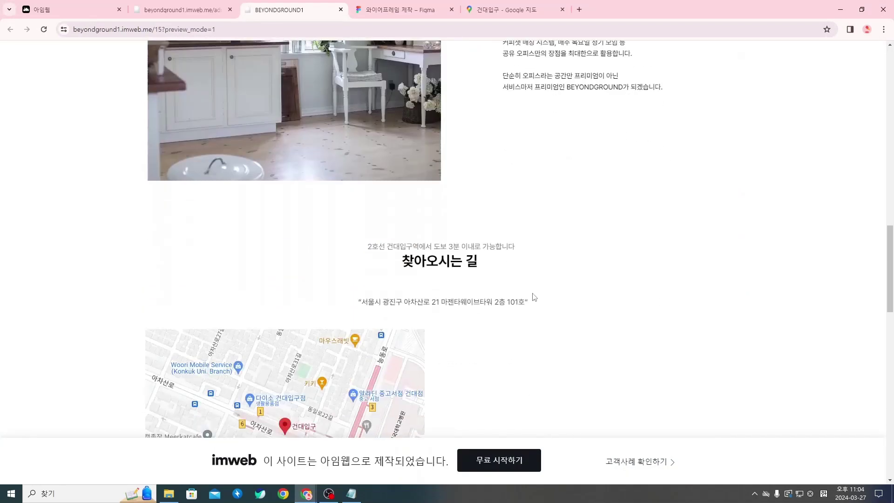
{"action": "scroll", "coordinate": [526, 308], "scroll_direction": "down", "scroll_amount": 3}
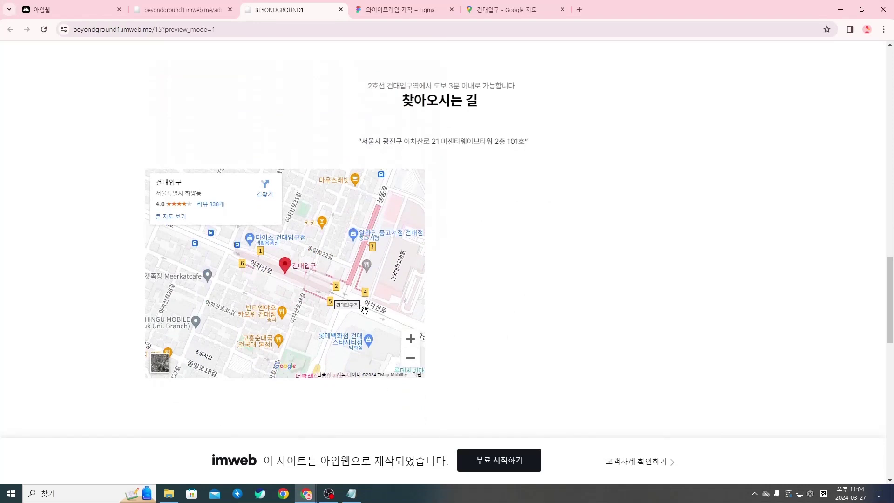
{"action": "left_click_drag", "start_coordinate": [365, 310], "coordinate": [282, 306]}
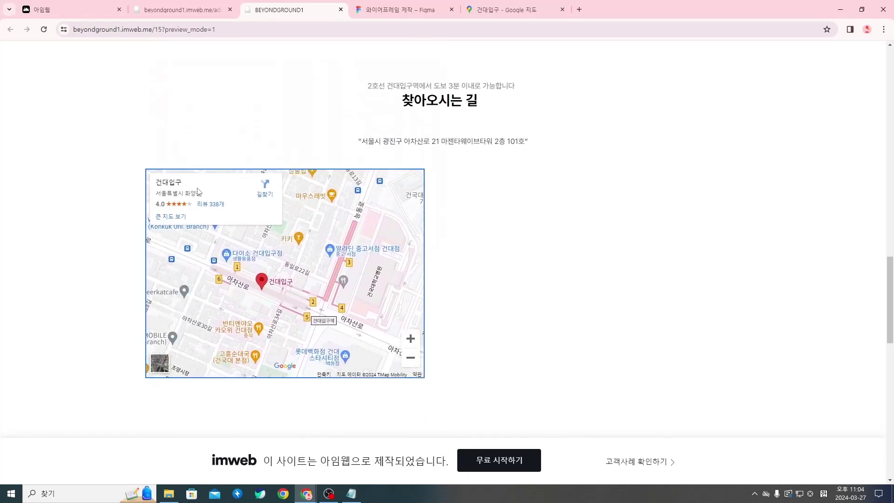
{"action": "left_click", "coordinate": [167, 216]}
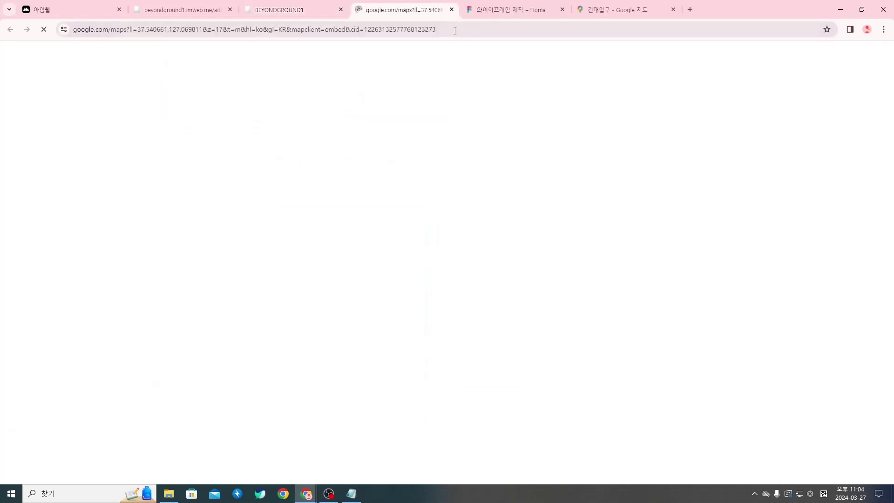
Step: Close the larger map and the page preview, and return to the 찾아오시는 길 section in the imweb editor
{"action": "key", "text": "ctrl+w"}
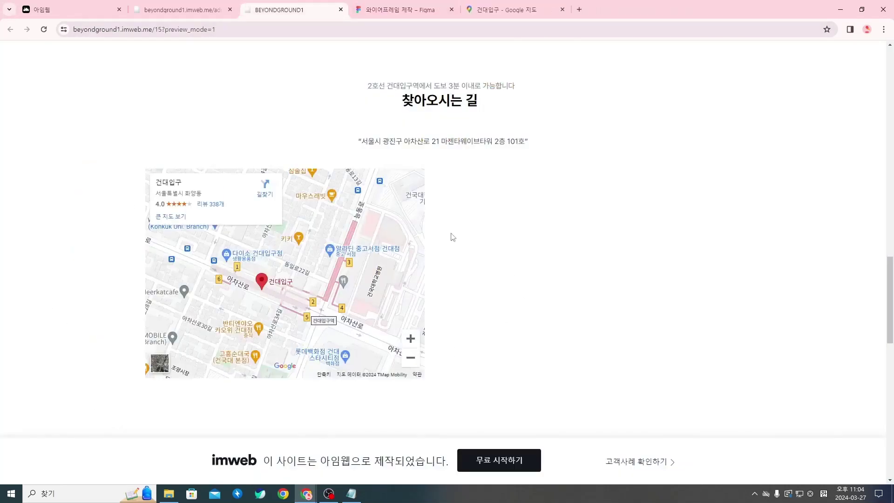
{"action": "left_click", "coordinate": [340, 9]}
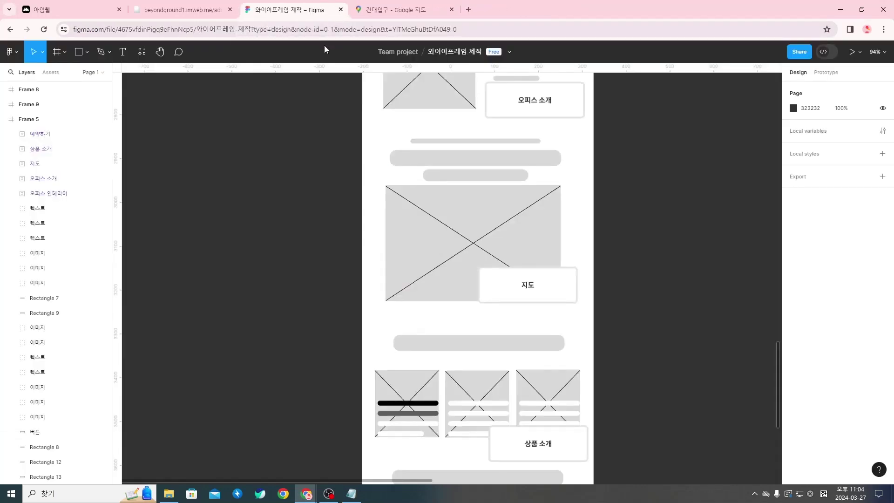
{"action": "left_click", "coordinate": [210, 11]}
{"action": "scroll", "coordinate": [516, 256], "scroll_direction": "down", "scroll_amount": 2}
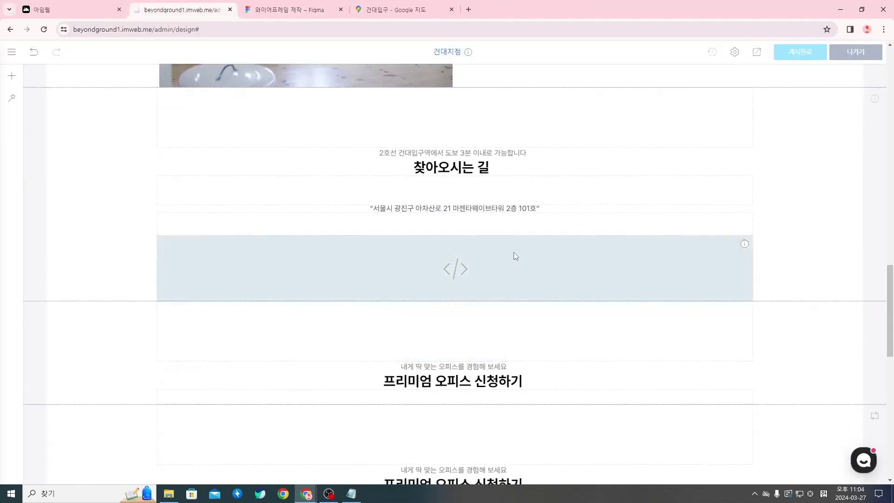
Step: Set the Google Maps iframe's width to 1280 and height to 600 in the code widget and save it
{"action": "left_click", "coordinate": [506, 267]}
{"action": "left_click", "coordinate": [524, 271]}
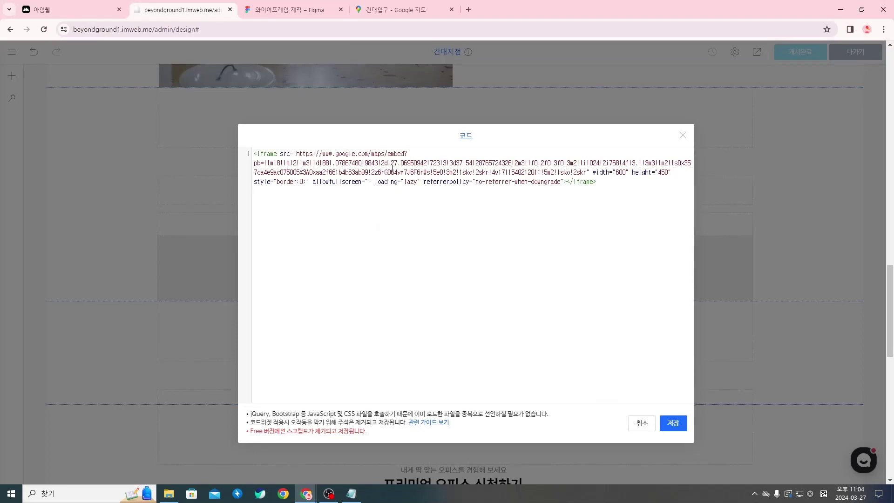
{"action": "left_click_drag", "start_coordinate": [592, 173], "coordinate": [667, 175]}
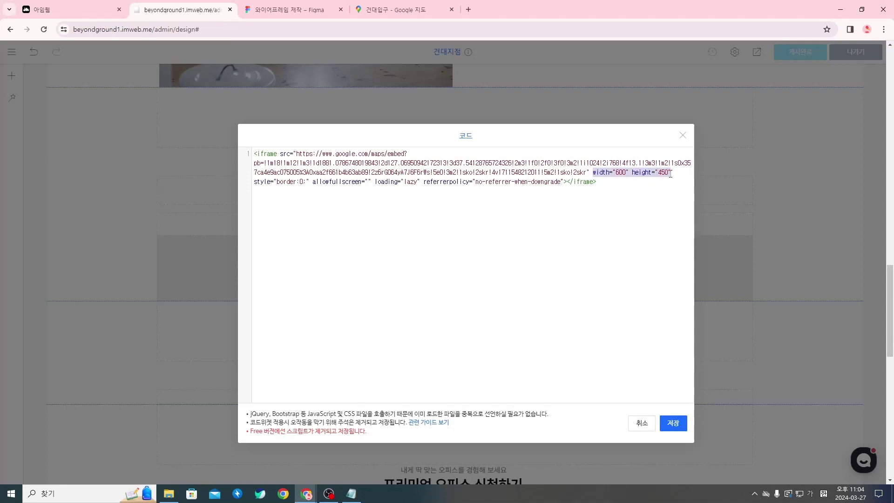
{"action": "left_click", "coordinate": [619, 173]}
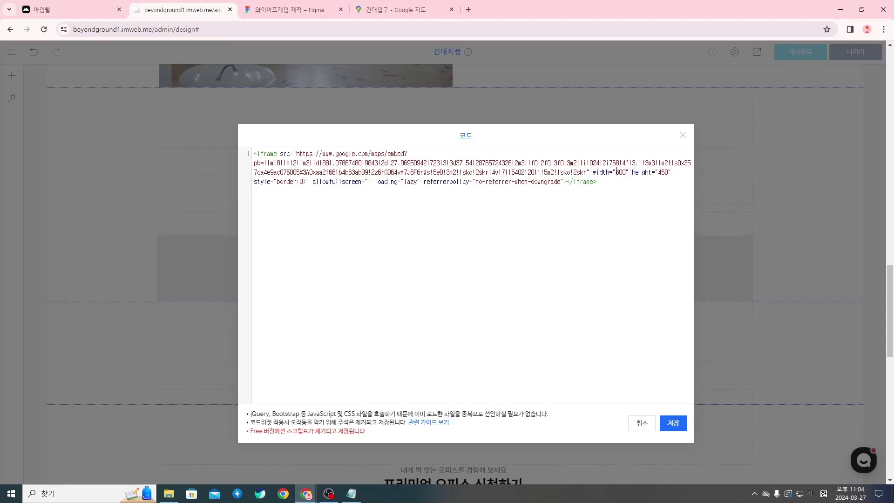
{"action": "left_click_drag", "start_coordinate": [616, 173], "coordinate": [630, 172]}
{"action": "type", "text": "1280"}
{"action": "key", "text": "BackSpace"}
{"action": "key", "text": "BackSpace"}
{"action": "type", "text": "60"}
{"action": "left_click", "coordinate": [562, 249]}
{"action": "left_click_drag", "start_coordinate": [594, 176], "coordinate": [673, 176]}
{"action": "left_click", "coordinate": [657, 202]}
{"action": "left_click_drag", "start_coordinate": [619, 174], "coordinate": [659, 216]}
{"action": "left_click", "coordinate": [647, 193]}
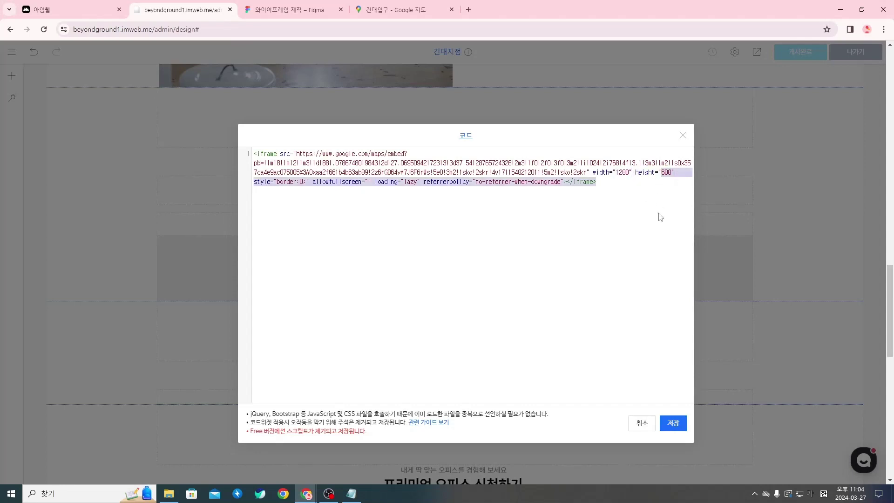
{"action": "left_click", "coordinate": [674, 423]}
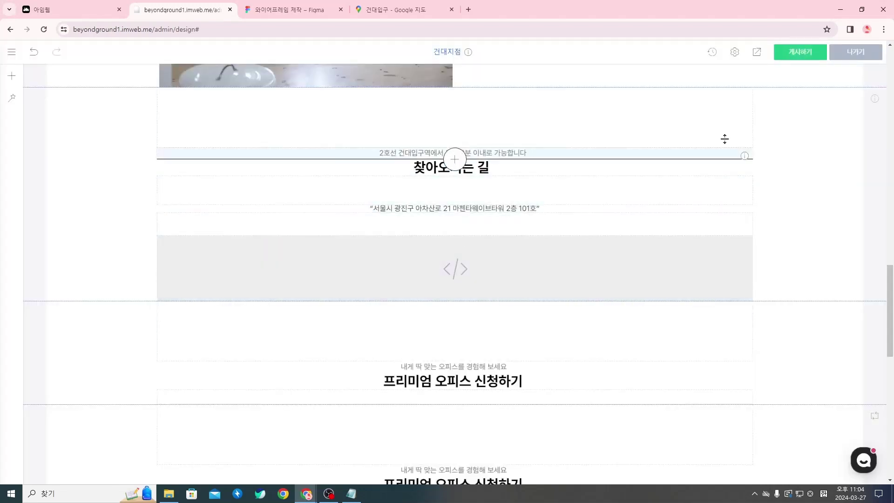
Step: Preview the page and examine the resized map in the 찾아오시는 길 section, including its place details
{"action": "left_click", "coordinate": [757, 54]}
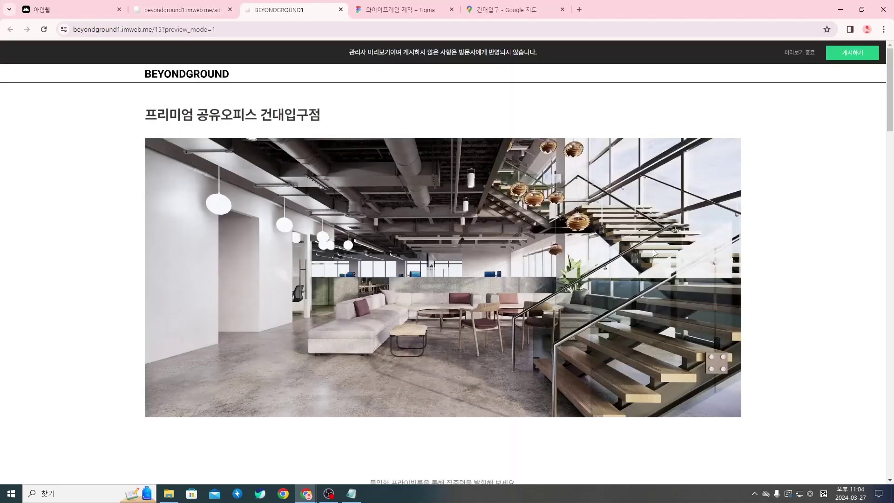
{"action": "scroll", "coordinate": [589, 272], "scroll_direction": "down", "scroll_amount": 8}
{"action": "scroll", "coordinate": [603, 270], "scroll_direction": "down", "scroll_amount": 10}
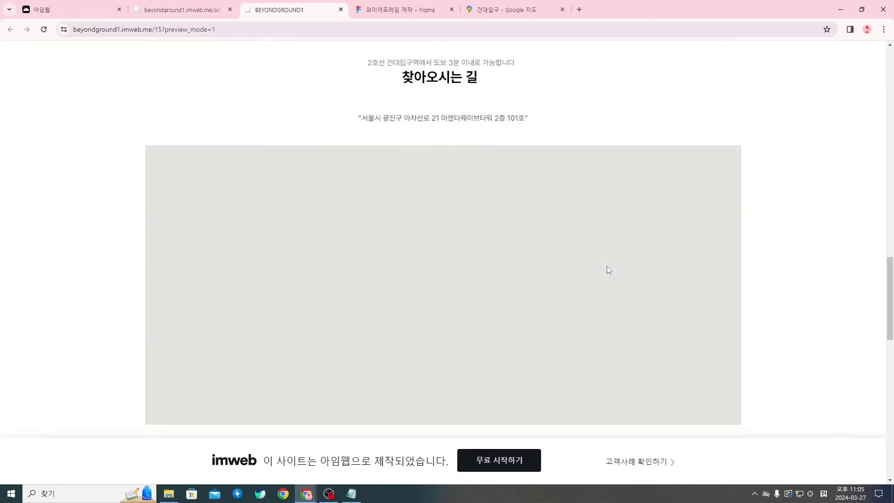
{"action": "scroll", "coordinate": [440, 320], "scroll_direction": "down", "scroll_amount": 3}
{"action": "scroll", "coordinate": [440, 320], "scroll_direction": "up", "scroll_amount": 2}
{"action": "scroll", "coordinate": [440, 320], "scroll_direction": "up", "scroll_amount": 2}
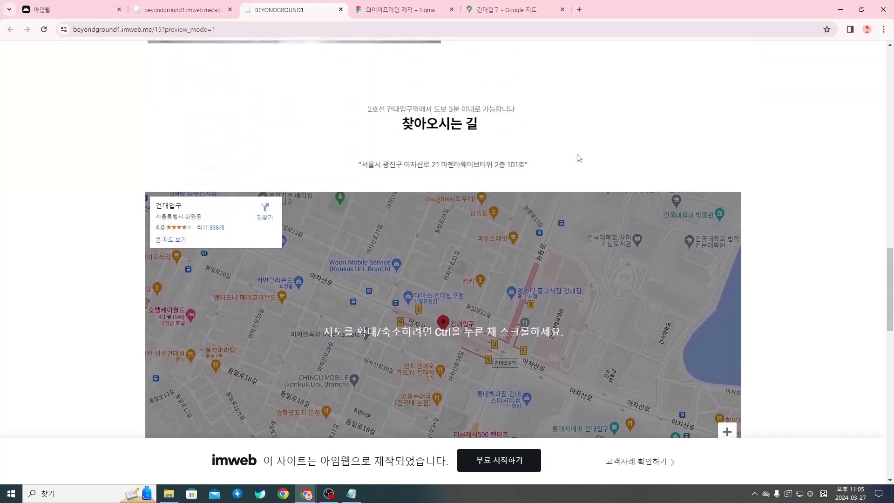
{"action": "scroll", "coordinate": [577, 163], "scroll_direction": "down", "scroll_amount": 3}
{"action": "left_click", "coordinate": [441, 230]}
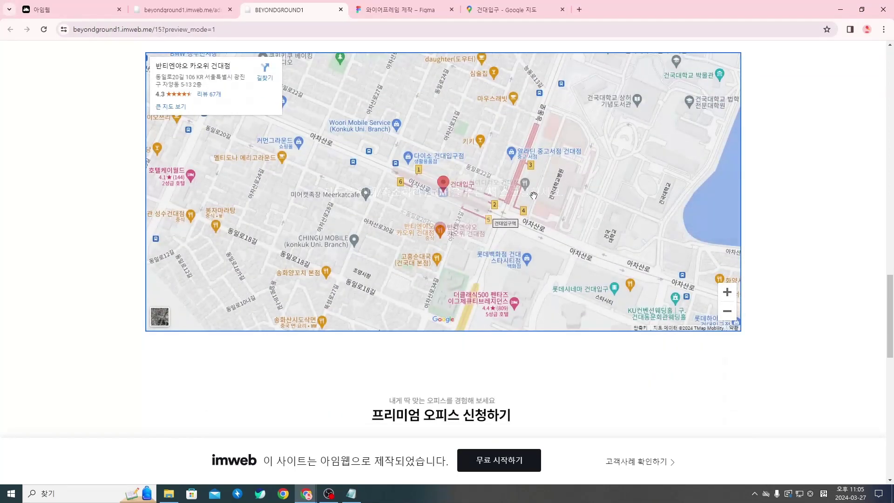
{"action": "scroll", "coordinate": [447, 235], "scroll_direction": "up", "scroll_amount": 1}
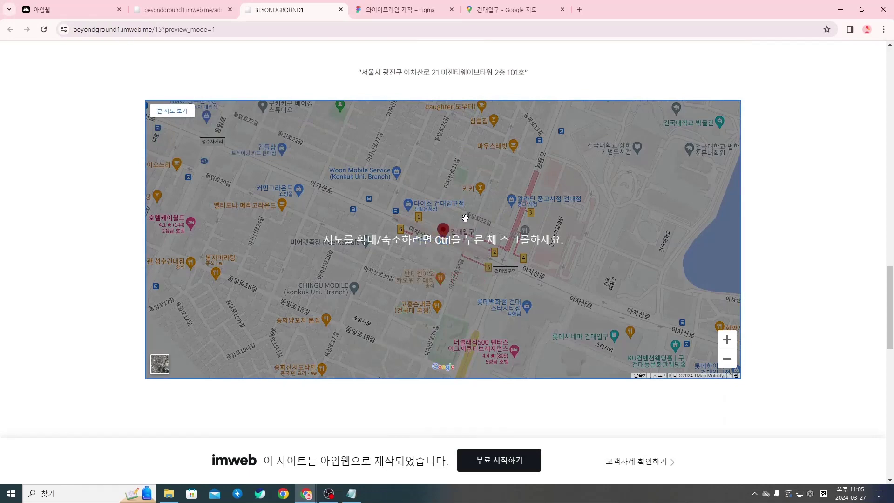
{"action": "scroll", "coordinate": [512, 159], "scroll_direction": "up", "scroll_amount": 1}
{"action": "scroll", "coordinate": [559, 201], "scroll_direction": "up", "scroll_amount": 3}
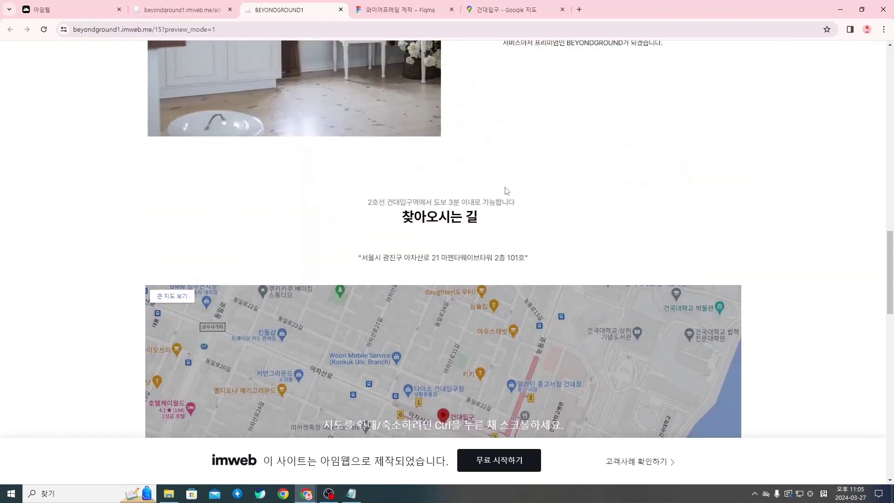
{"action": "scroll", "coordinate": [507, 191], "scroll_direction": "up", "scroll_amount": 2}
Step: Close the preview and publish the 건대지점 page with the resized map
{"action": "left_click", "coordinate": [341, 9]}
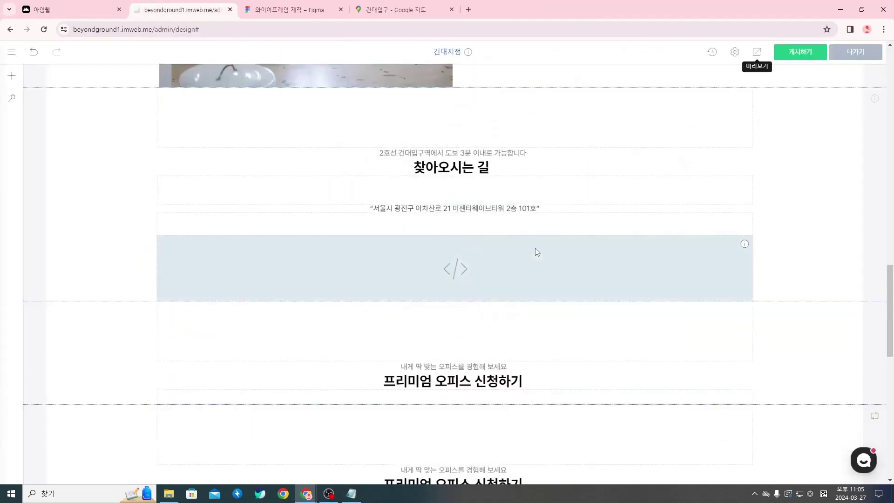
{"action": "left_click", "coordinate": [801, 52]}
{"action": "left_click", "coordinate": [531, 156]}
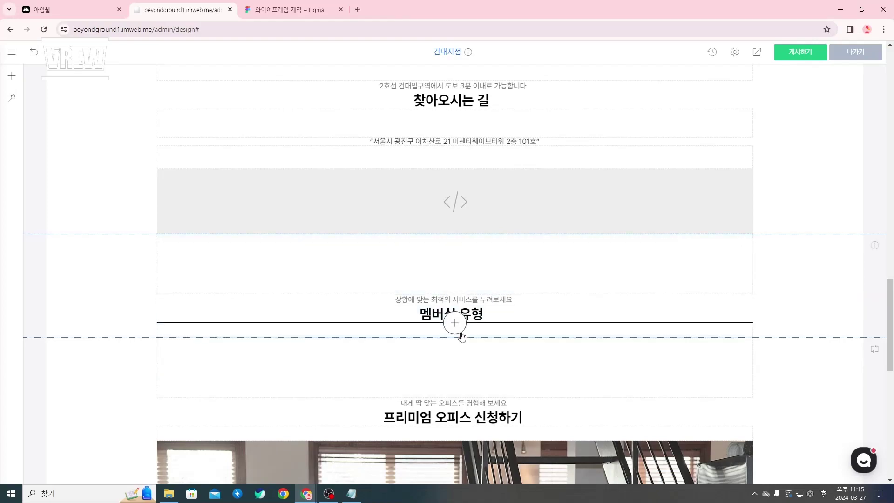
Step: Check the text colour of the page title 프리미엄 공유오피스 건대입구점
{"action": "scroll", "coordinate": [503, 371], "scroll_direction": "up", "scroll_amount": 15}
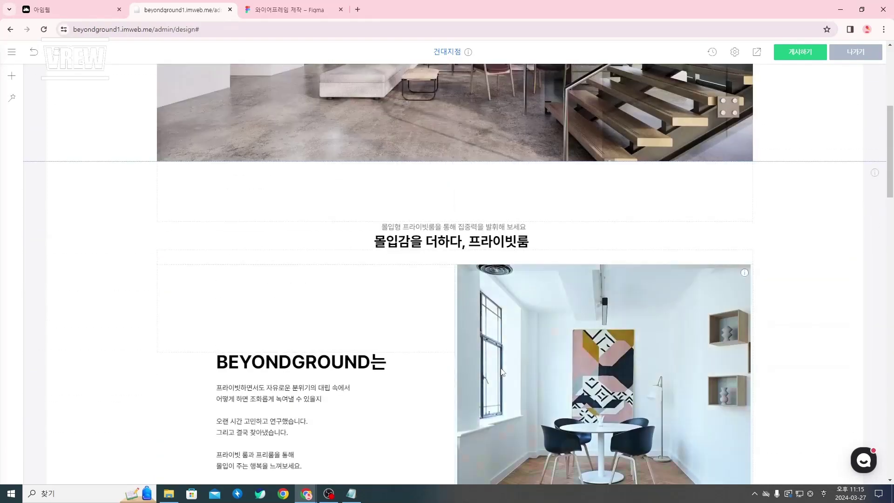
{"action": "scroll", "coordinate": [502, 370], "scroll_direction": "up", "scroll_amount": 5}
{"action": "left_click", "coordinate": [228, 141]}
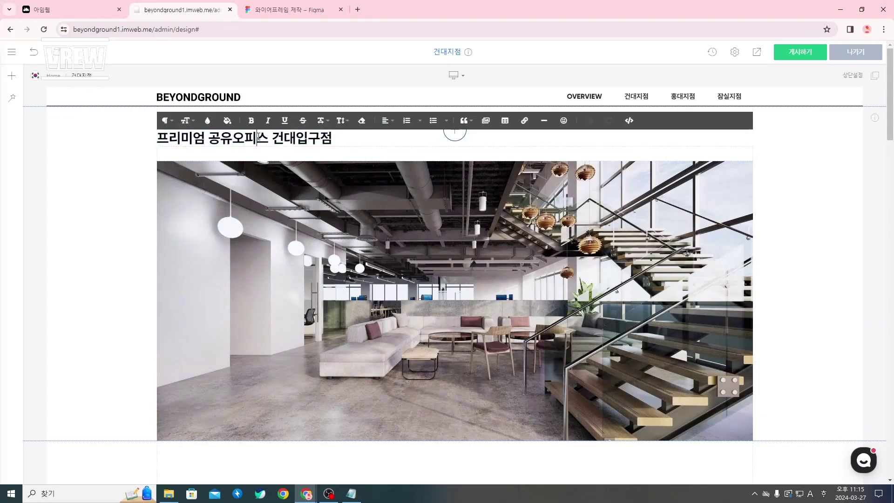
{"action": "triple_click", "coordinate": [229, 140]}
{"action": "left_click", "coordinate": [208, 121]}
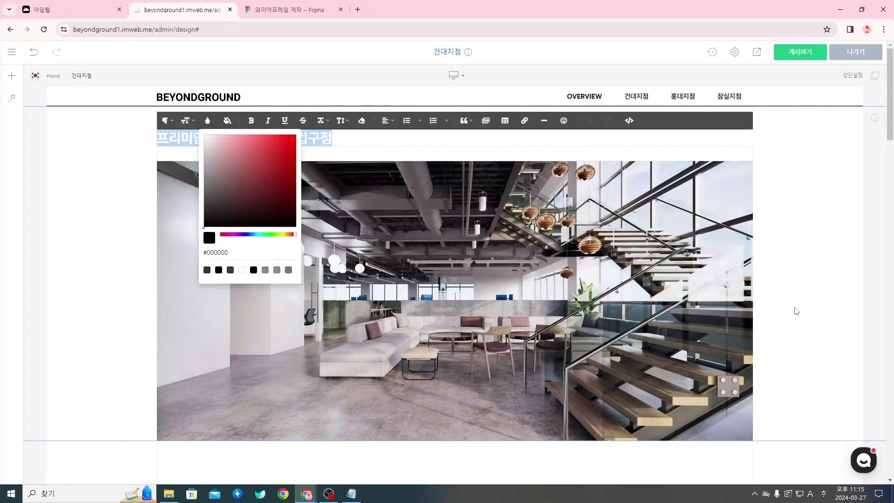
{"action": "left_click", "coordinate": [795, 309]}
Step: Add a text widget directly below the 멤버십 유형 heading section
{"action": "scroll", "coordinate": [698, 285], "scroll_direction": "down", "scroll_amount": 20}
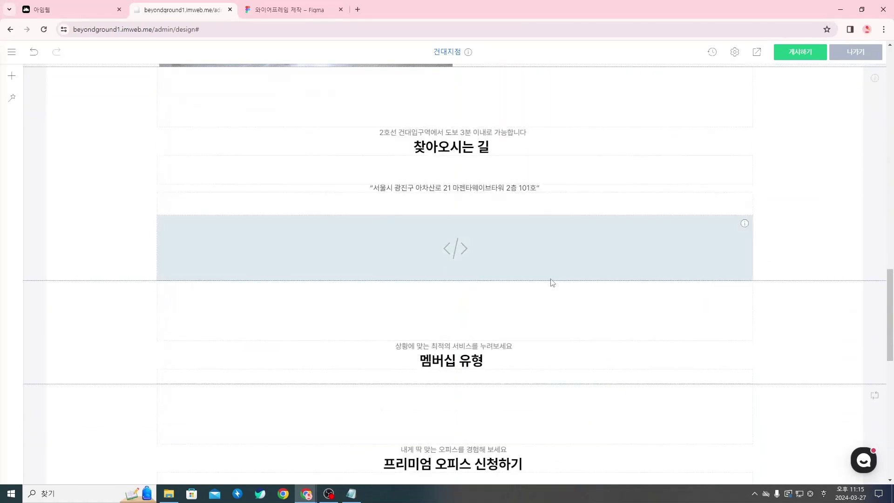
{"action": "scroll", "coordinate": [578, 205], "scroll_direction": "down", "scroll_amount": 4}
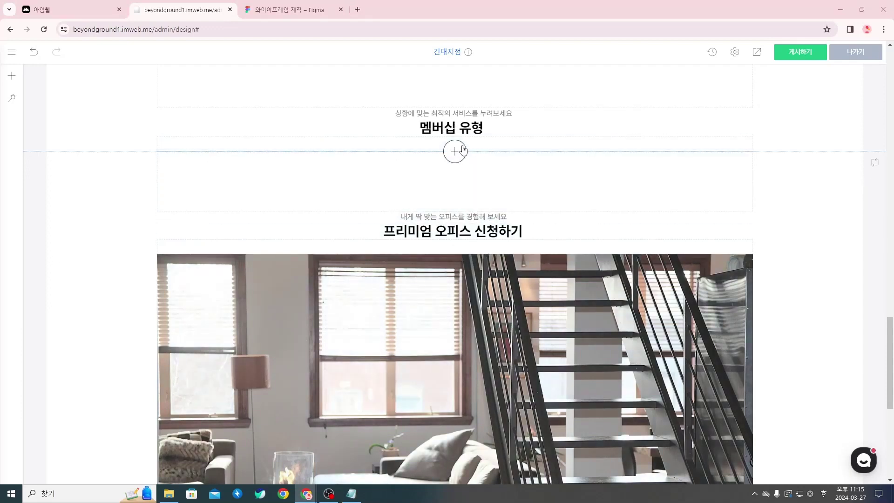
{"action": "left_click", "coordinate": [459, 150]}
{"action": "left_click", "coordinate": [443, 126]}
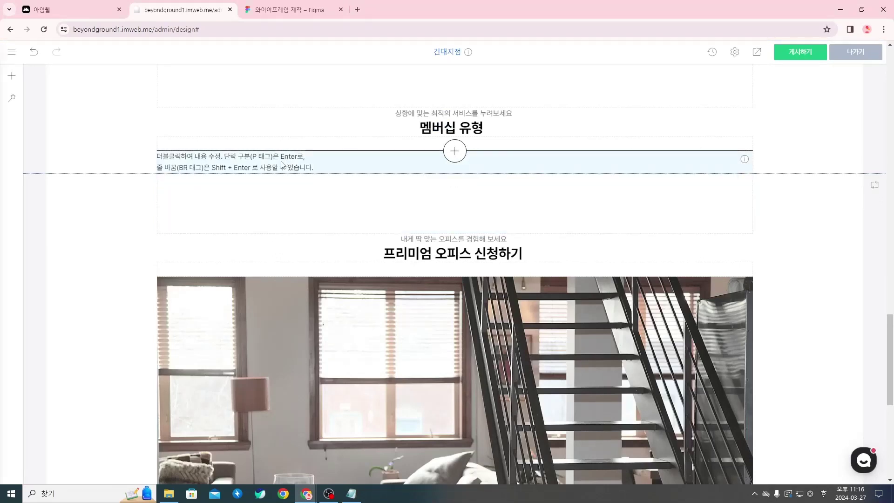
Step: Switch to the Figma wireframe, examine the text group on the first 상품 소개 card, and return to imweb
{"action": "key", "text": "ctrl+Tab"}
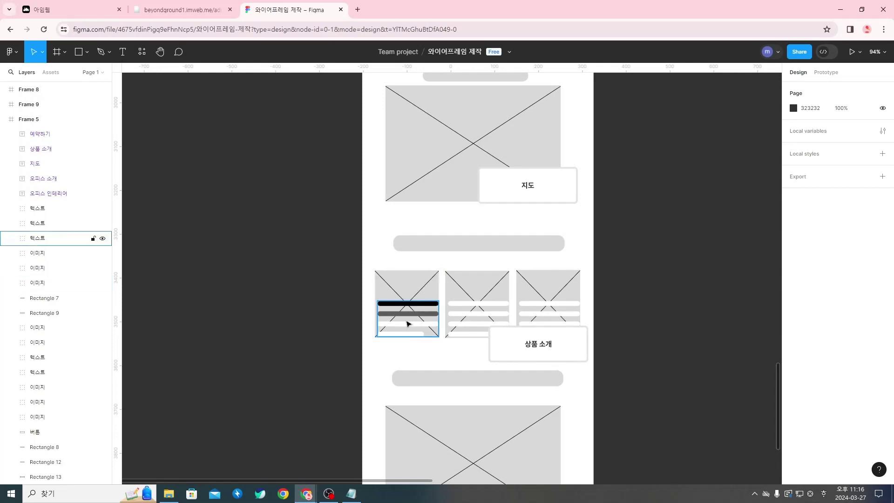
{"action": "left_click", "coordinate": [392, 320]}
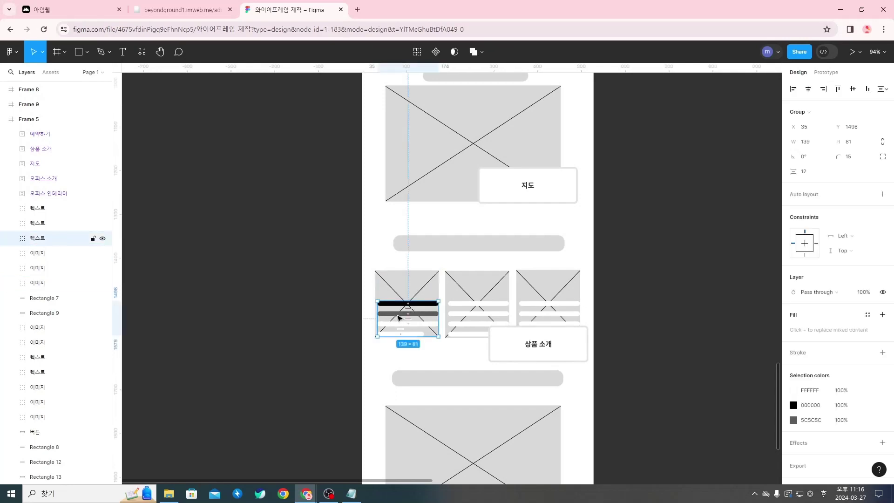
{"action": "left_click_drag", "start_coordinate": [405, 313], "coordinate": [405, 310]}
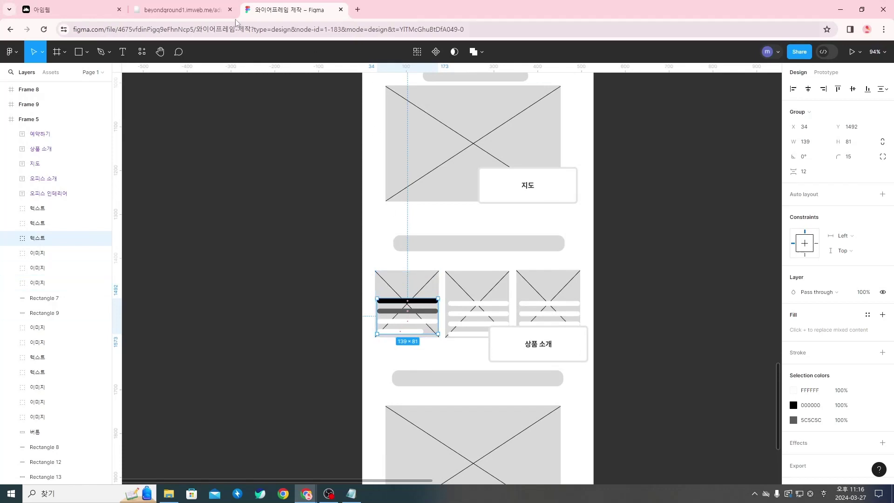
{"action": "left_click", "coordinate": [182, 9]}
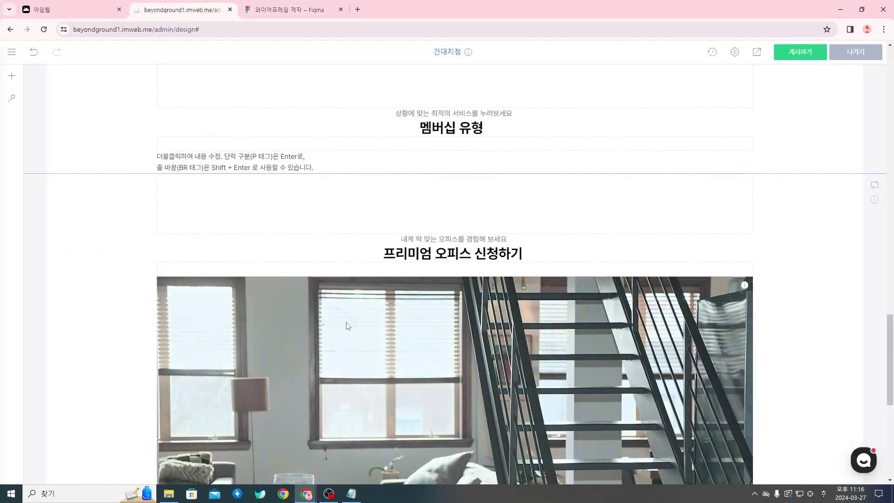
{"action": "double_click", "coordinate": [333, 166]}
{"action": "left_click", "coordinate": [333, 166]}
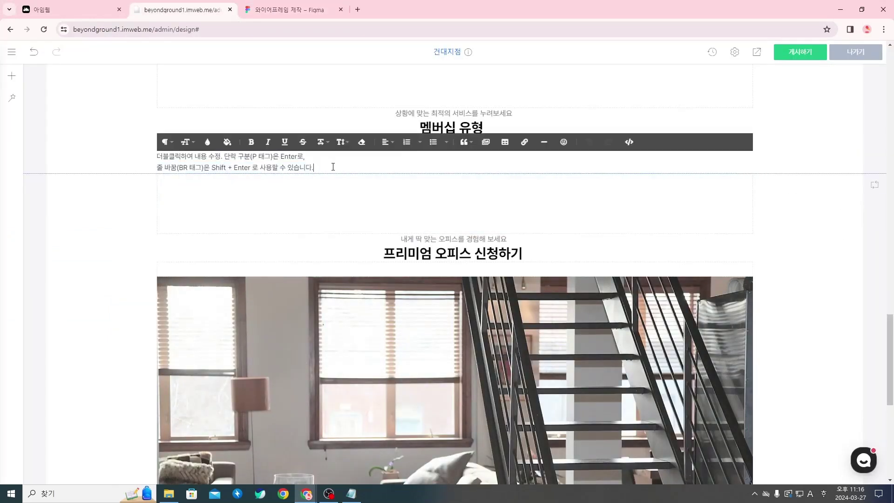
{"action": "left_click_drag", "start_coordinate": [350, 165], "coordinate": [157, 155]}
{"action": "key", "text": "BackSpace"}
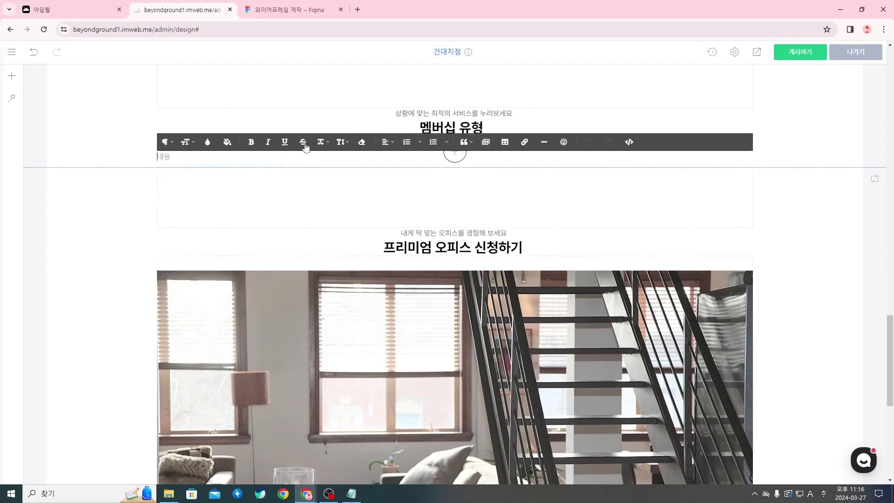
{"action": "key", "text": "ctrl+z"}
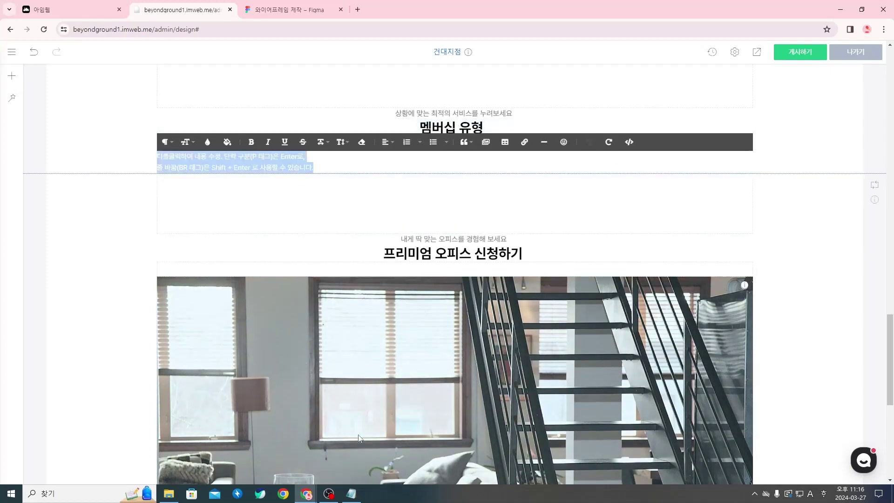
Step: Replace the new text widget's placeholder with the product name 자유석, copied from the Notion copywriting page
{"action": "mouse_move", "coordinate": [306, 493]}
{"action": "left_click", "coordinate": [395, 449]}
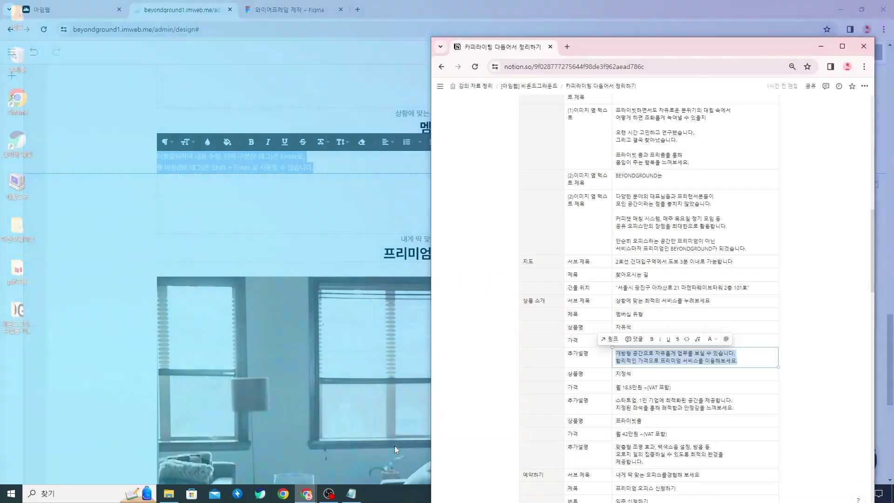
{"action": "left_click", "coordinate": [642, 373]}
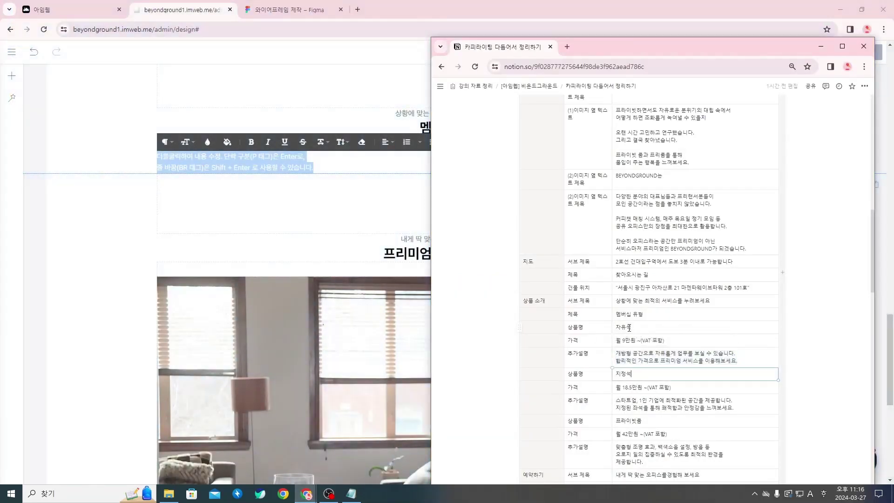
{"action": "left_click", "coordinate": [633, 328]}
{"action": "double_click", "coordinate": [633, 328]}
{"action": "key", "text": "ctrl+c"}
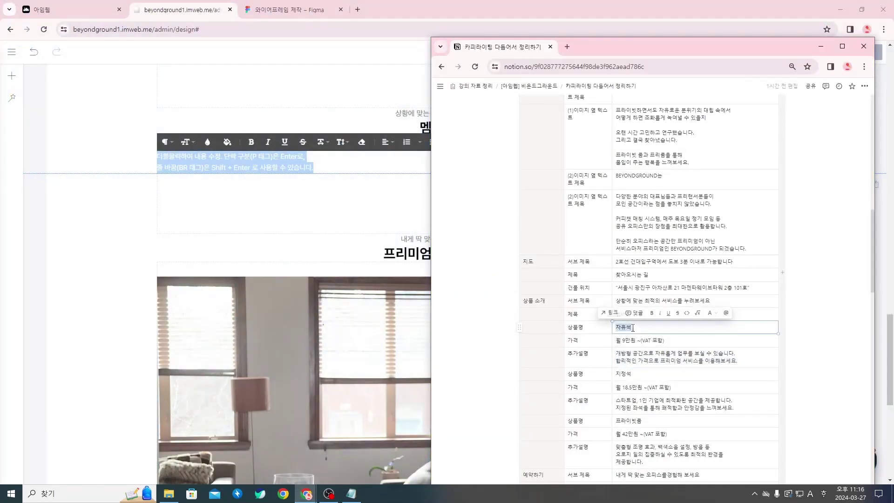
{"action": "double_click", "coordinate": [289, 167]}
{"action": "left_click_drag", "start_coordinate": [319, 168], "coordinate": [157, 156]}
{"action": "key", "text": "ctrl+v"}
{"action": "key", "text": "Return"}
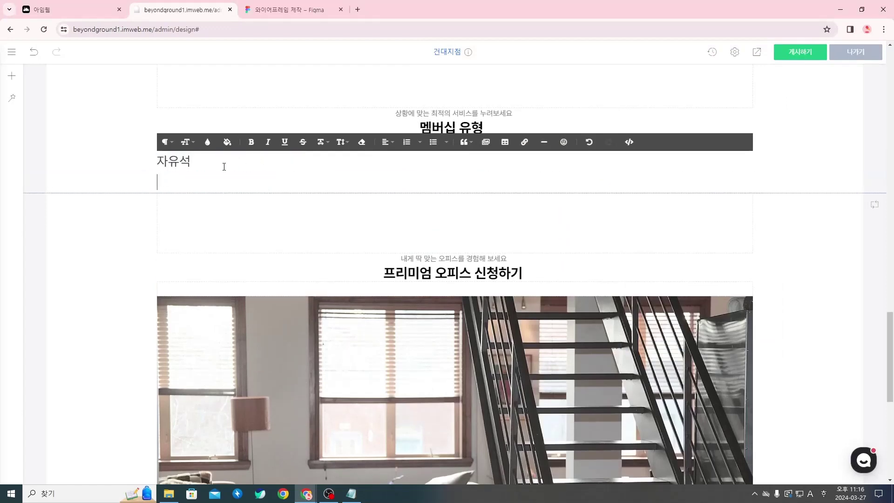
{"action": "key", "text": "BackSpace"}
Step: Add the price 월 9만원 ~(VAT 포함), copied from the Notion copywriting page, on the line below 자유석
{"action": "key", "text": "alt+Tab"}
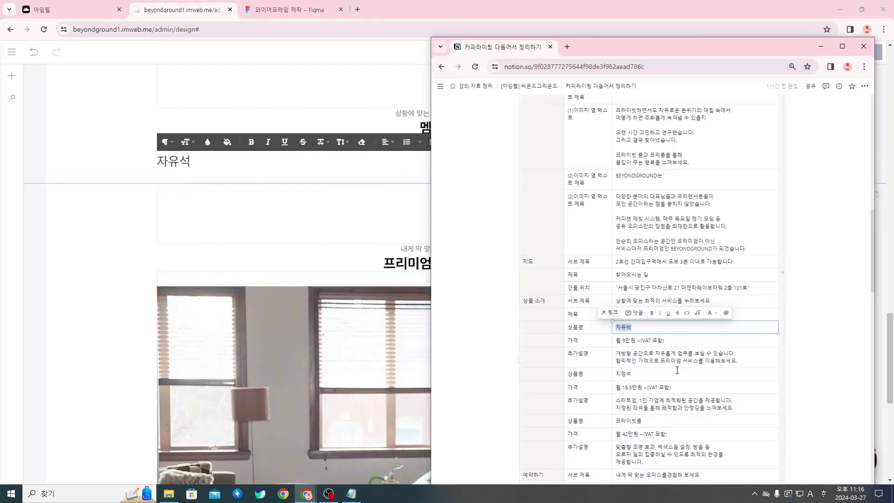
{"action": "triple_click", "coordinate": [634, 339]}
{"action": "key", "text": "ctrl+c"}
{"action": "left_click", "coordinate": [203, 180]}
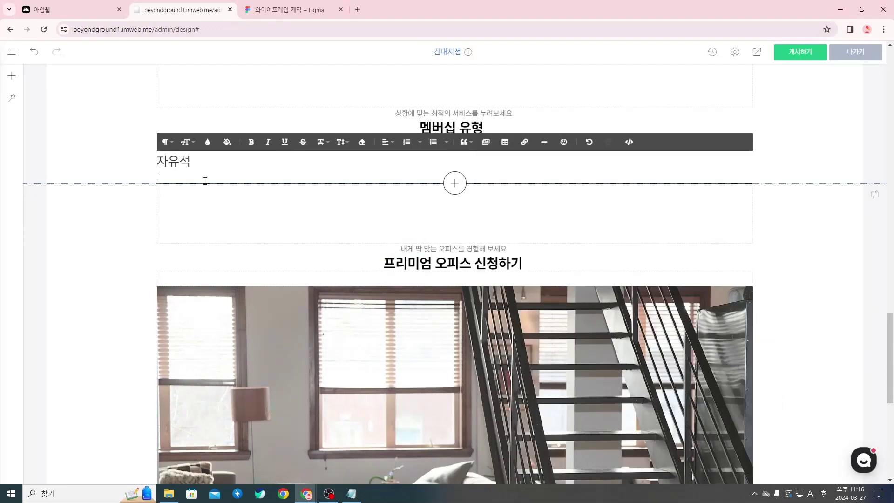
{"action": "key", "text": "ctrl+v"}
Step: Clear all content of the text widget under 멤버십 유형 through its HTML source code
{"action": "left_click_drag", "start_coordinate": [259, 179], "coordinate": [135, 159]}
{"action": "left_click", "coordinate": [186, 142]}
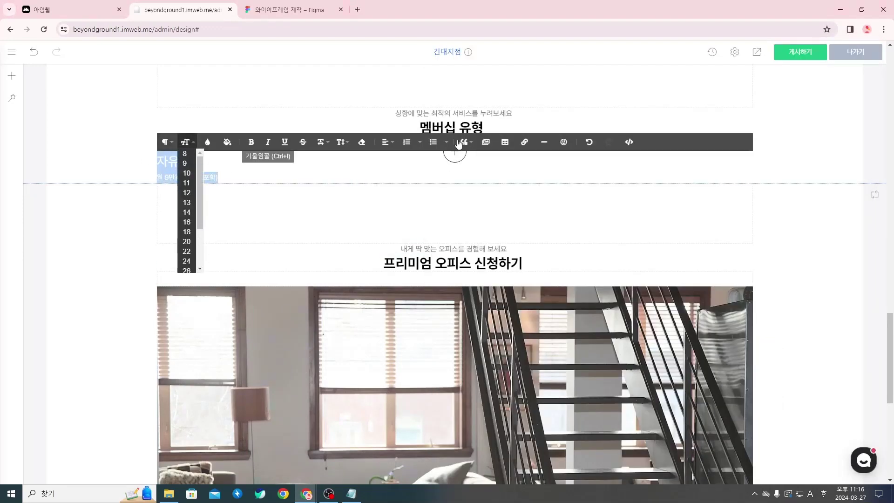
{"action": "left_click", "coordinate": [627, 143]}
{"action": "key", "text": "ctrl+a"}
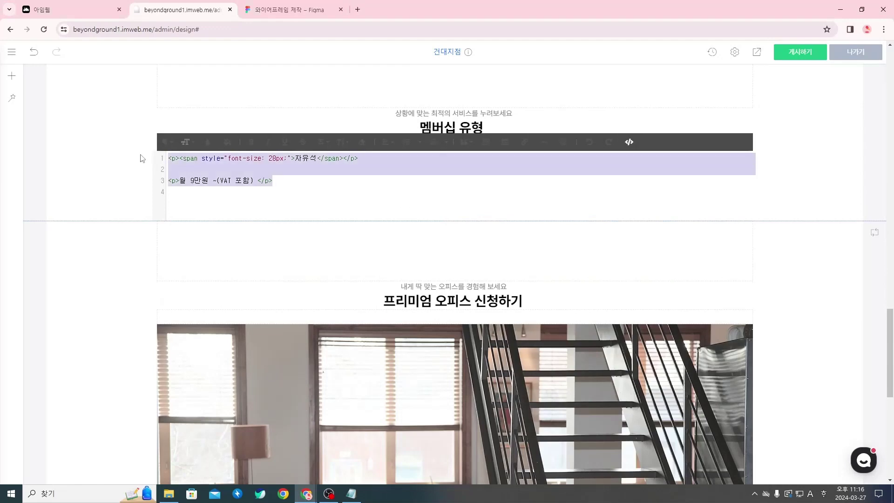
{"action": "key", "text": "BackSpace"}
{"action": "left_click", "coordinate": [629, 144]}
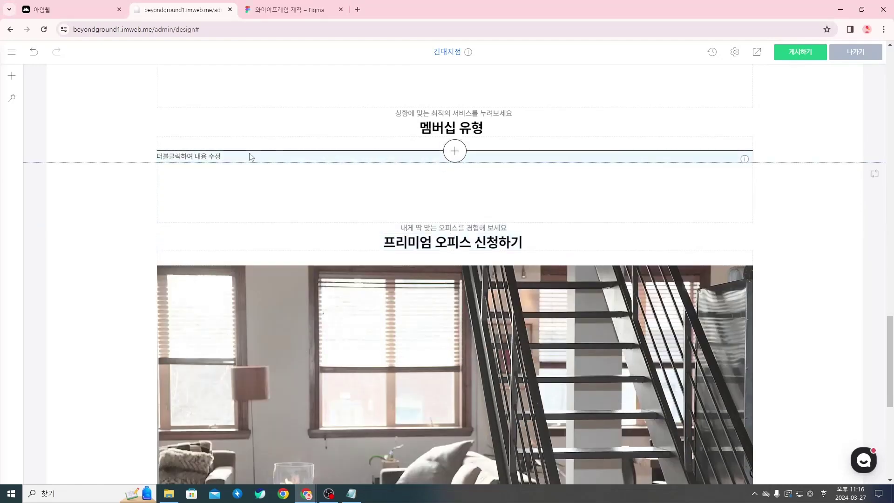
Step: Fill the emptied text widget with the product name 자유석, copied from the Notion copywriting page
{"action": "key", "text": "alt+Tab"}
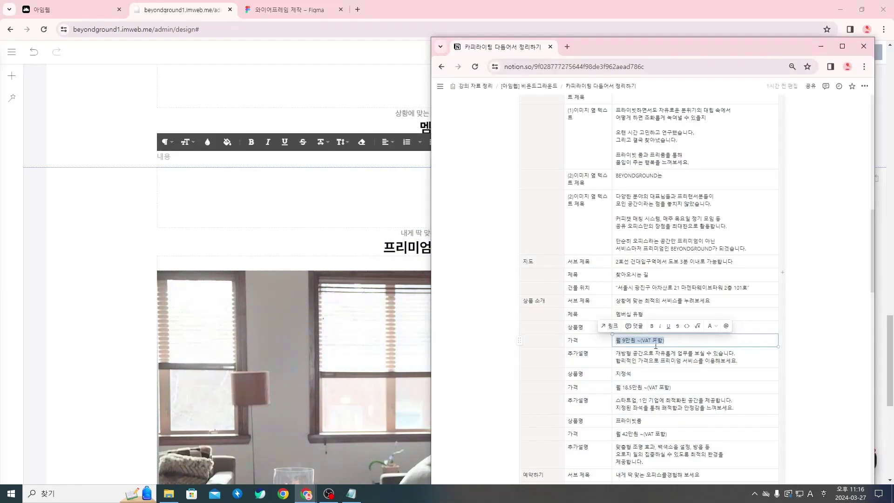
{"action": "left_click", "coordinate": [648, 301]}
{"action": "left_click", "coordinate": [640, 326]}
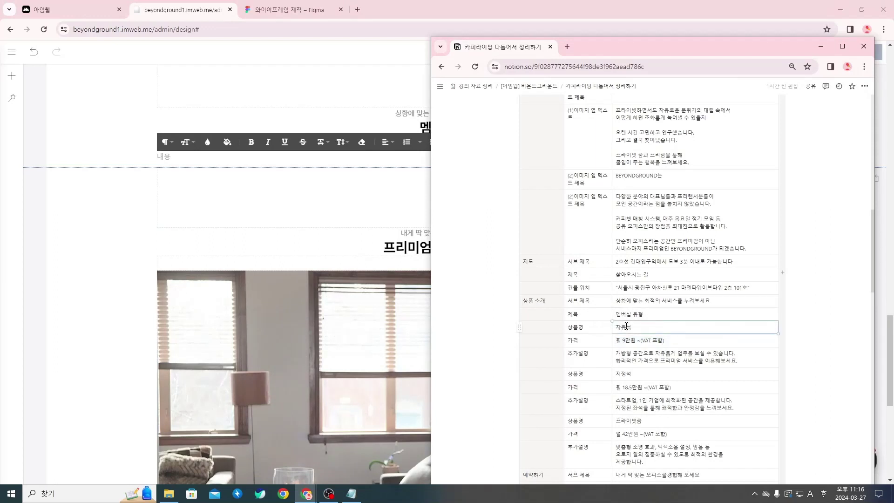
{"action": "double_click", "coordinate": [626, 326]}
{"action": "key", "text": "ctrl+c"}
{"action": "key", "text": "alt+Tab"}
{"action": "key", "text": "ctrl+v"}
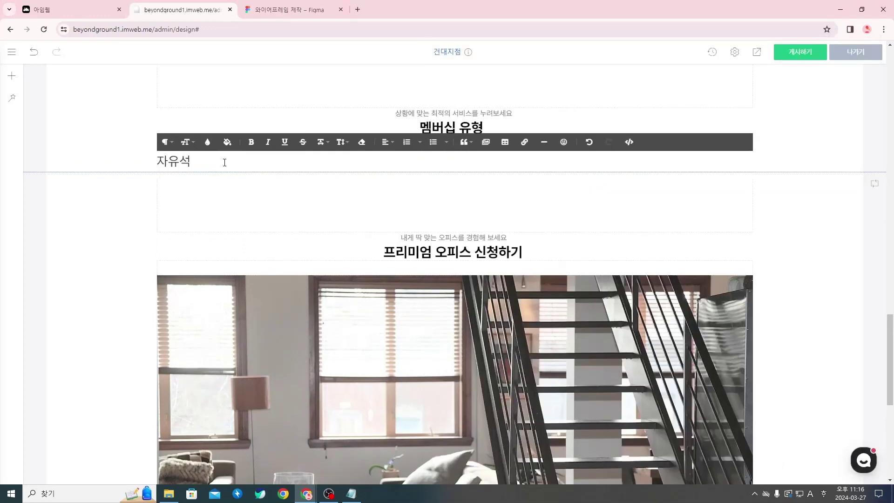
Step: Set the font size of the product name 자유석 to 16
{"action": "left_click_drag", "start_coordinate": [191, 161], "coordinate": [162, 161]}
{"action": "double_click", "coordinate": [190, 161]}
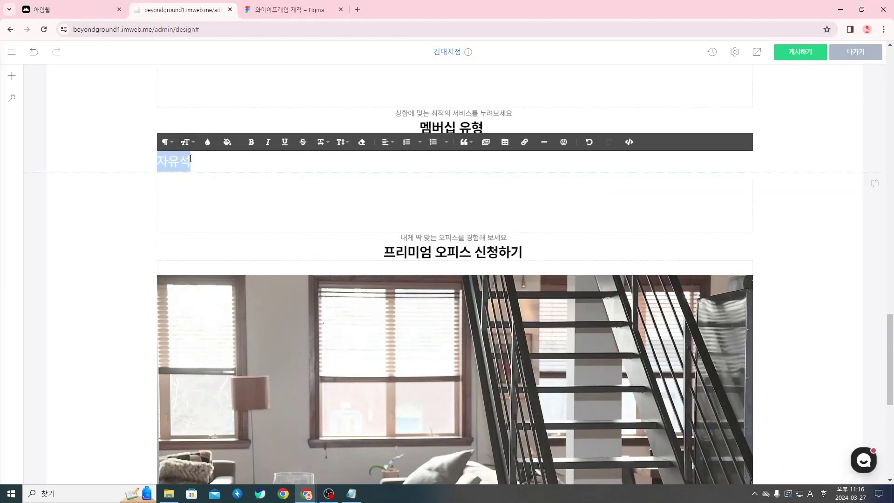
{"action": "left_click", "coordinate": [186, 142]}
{"action": "left_click", "coordinate": [190, 221]}
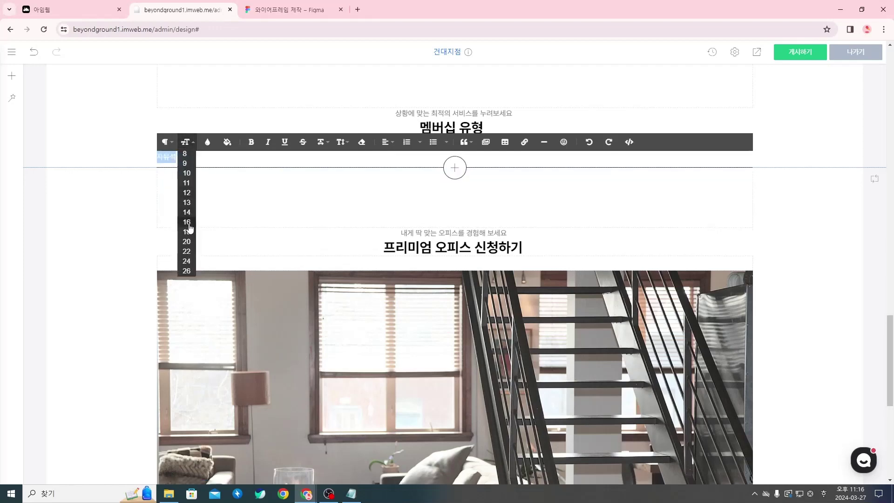
{"action": "left_click", "coordinate": [176, 157]}
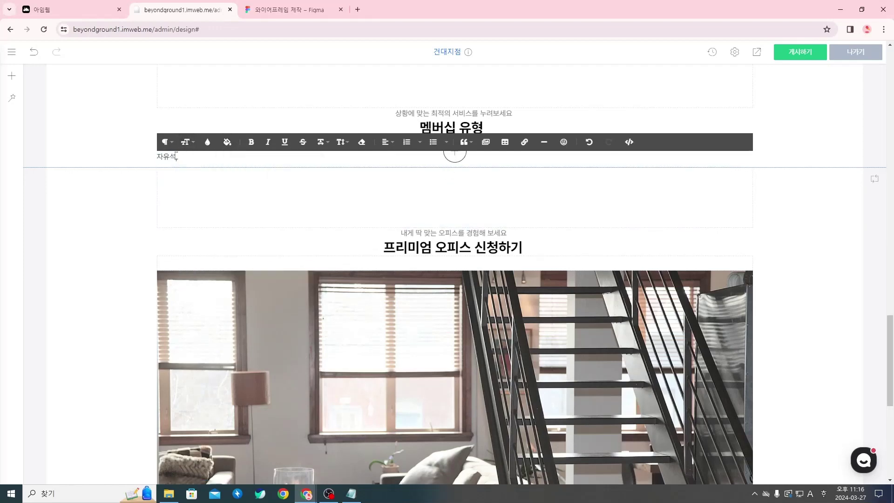
Step: Copy the price 월 9만원 ~(VAT 포함) from the Notion page onto the line below 자유석
{"action": "key", "text": "alt+Tab"}
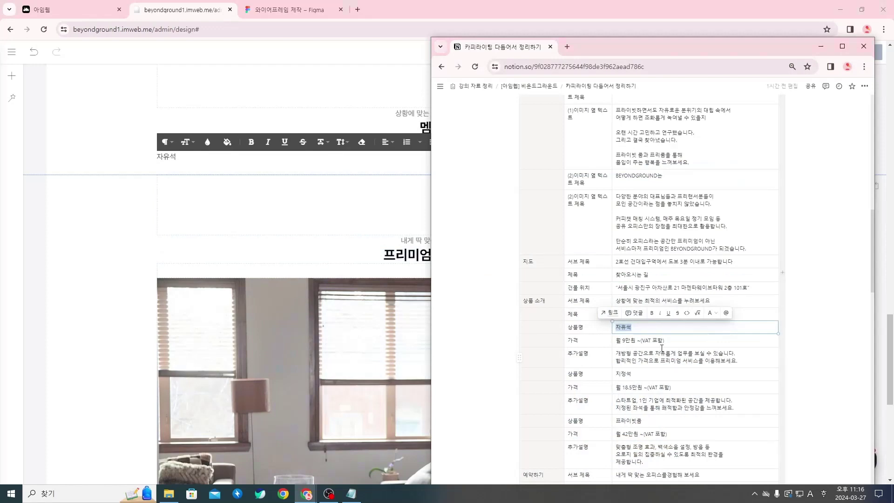
{"action": "triple_click", "coordinate": [644, 340]}
{"action": "key", "text": "ctrl+c"}
{"action": "left_click", "coordinate": [183, 169]}
{"action": "key", "text": "ctrl+v"}
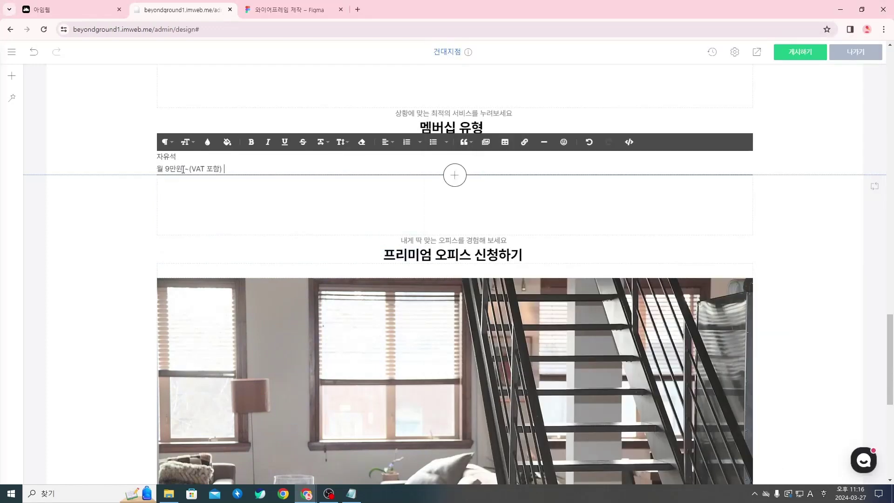
Step: Add the 자유석 description from Notion below the price, splitting it so 합리적인 가격으로 begins a new line
{"action": "key", "text": "alt+Tab"}
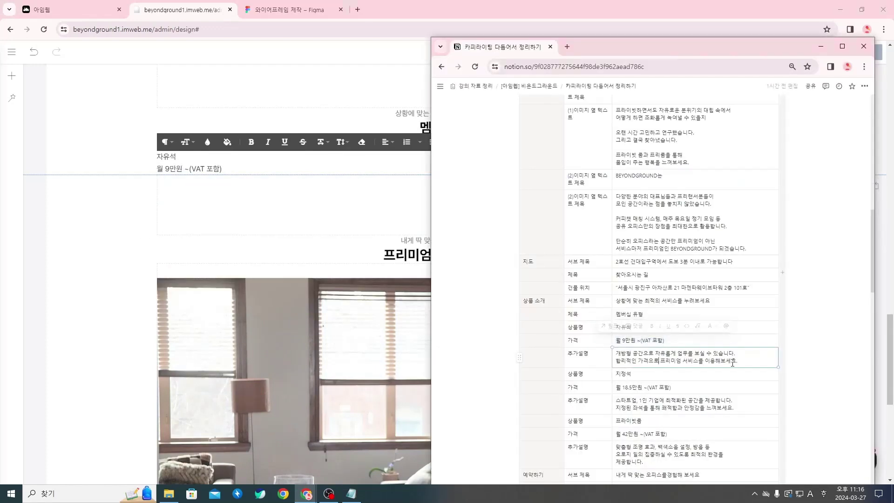
{"action": "mouse_move", "coordinate": [737, 361]}
{"action": "left_mouse_down"}
{"action": "mouse_move", "coordinate": [610, 356]}
{"action": "mouse_move", "coordinate": [738, 361]}
{"action": "left_mouse_up"}
{"action": "left_click", "coordinate": [618, 353]}
{"action": "triple_click", "coordinate": [619, 354]}
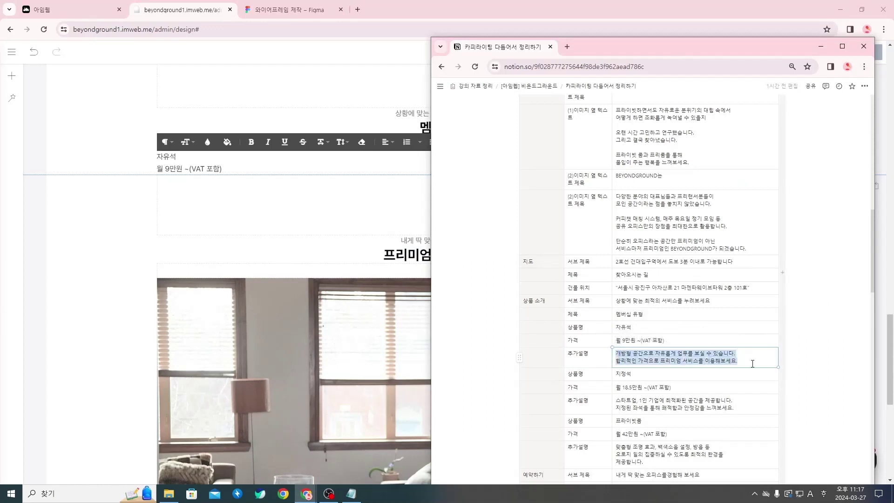
{"action": "left_click", "coordinate": [240, 170]}
{"action": "key", "text": "Return"}
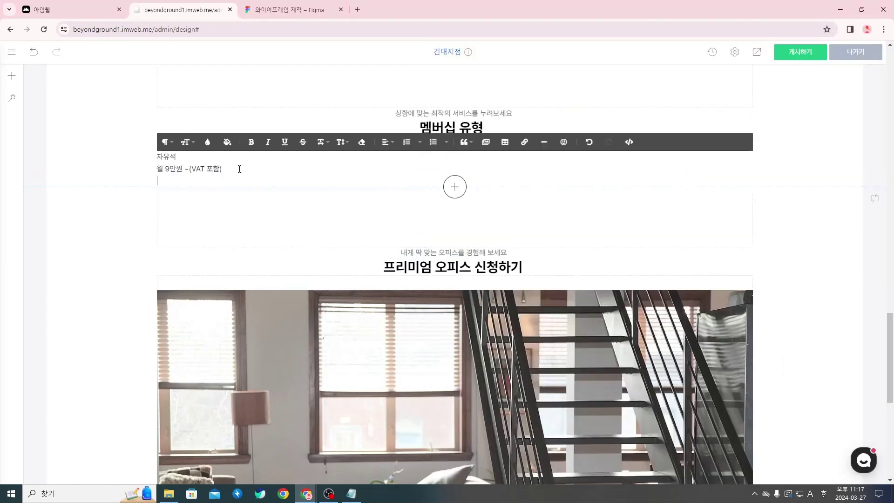
{"action": "key", "text": "ctrl+v"}
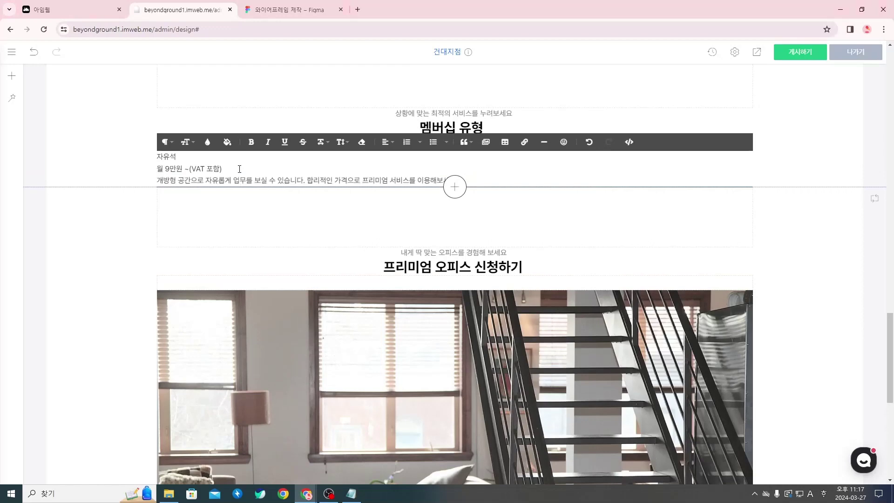
{"action": "left_click", "coordinate": [309, 180]}
{"action": "key", "text": "Return"}
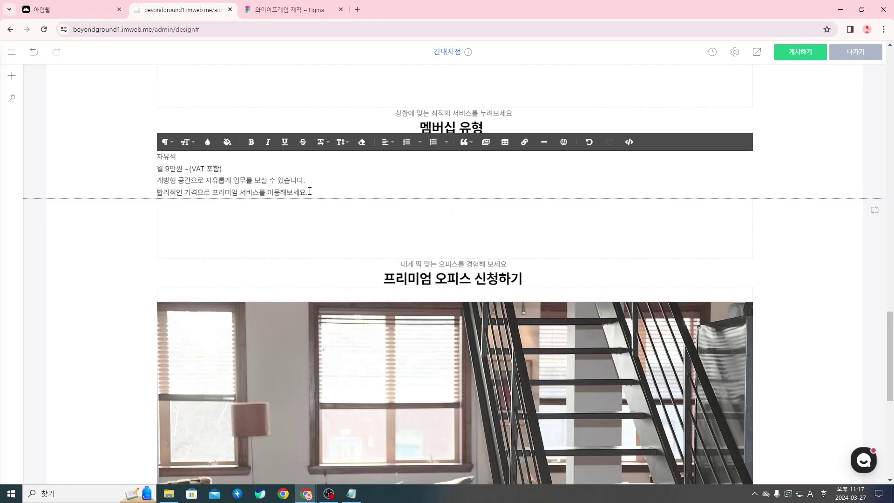
Step: Set the font size of all four text lines in the 자유석 widget to 14
{"action": "left_click_drag", "start_coordinate": [310, 191], "coordinate": [157, 156]}
{"action": "left_click", "coordinate": [185, 142]}
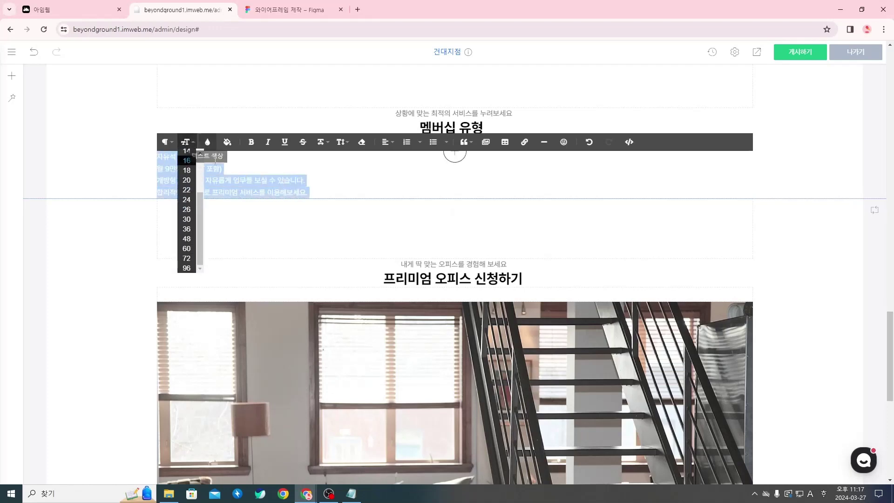
{"action": "left_click", "coordinate": [186, 151]}
{"action": "left_click", "coordinate": [319, 180]}
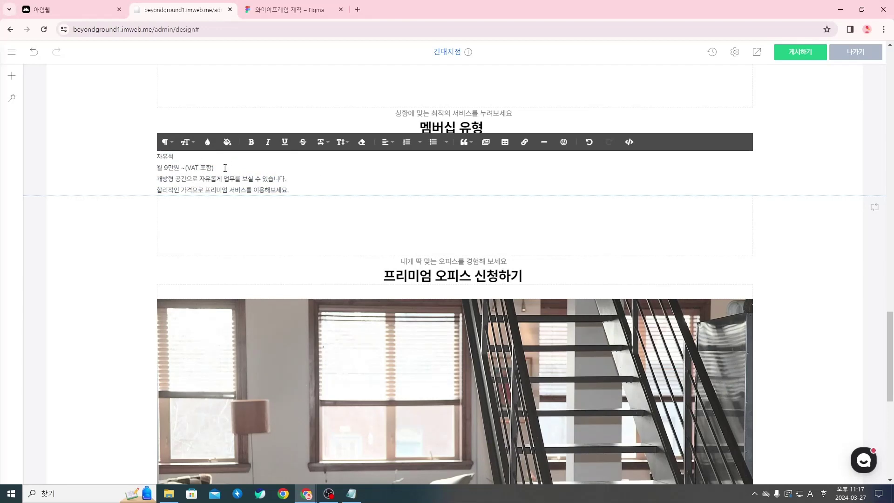
Step: Set the text colour of the price line 월 9만원 ~(VAT 포함) to #767676
{"action": "left_click_drag", "start_coordinate": [214, 167], "coordinate": [157, 168]}
{"action": "left_click", "coordinate": [183, 143]}
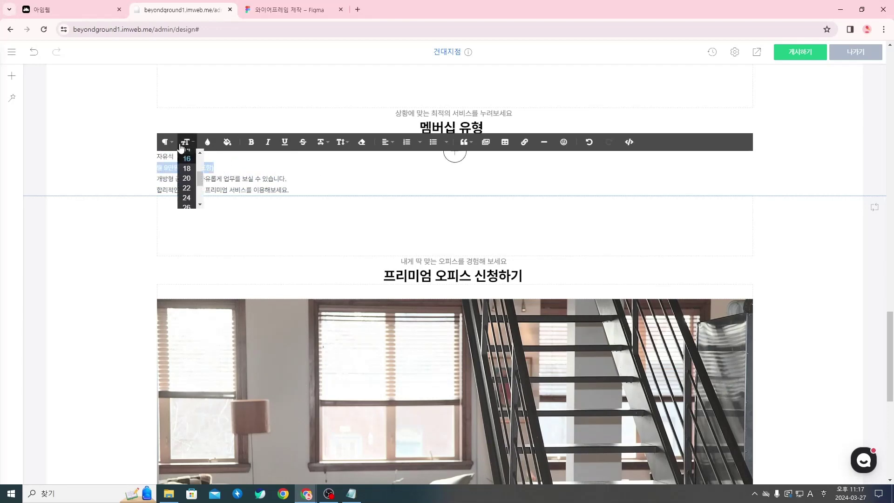
{"action": "left_click", "coordinate": [186, 142]}
{"action": "left_click", "coordinate": [207, 142]}
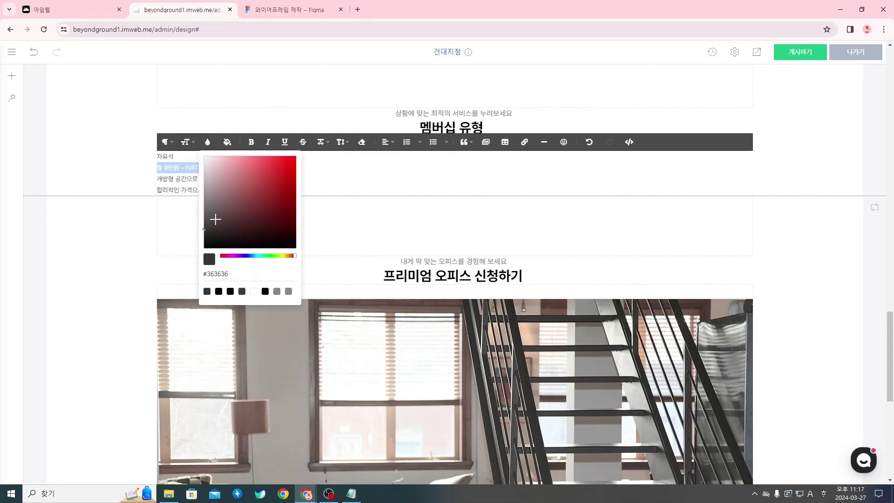
{"action": "left_click", "coordinate": [217, 273]}
{"action": "type", "text": "기"}
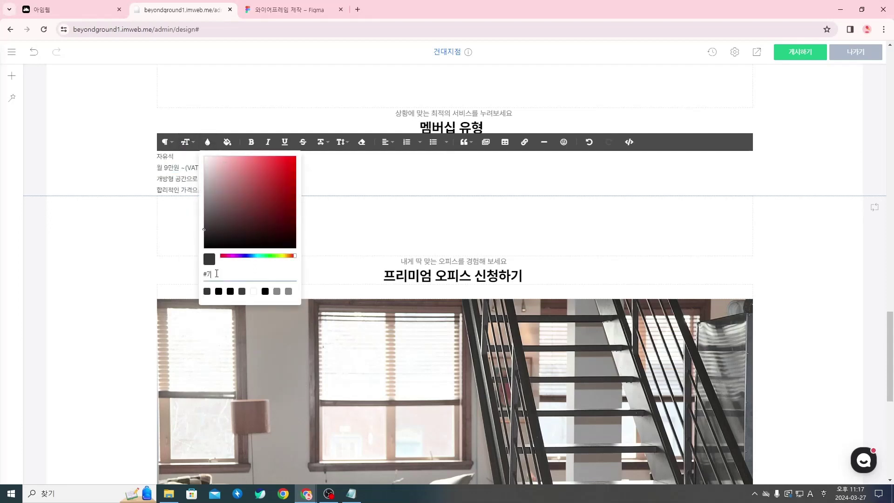
{"action": "type", "text": "767676"}
{"action": "left_click", "coordinate": [277, 191]}
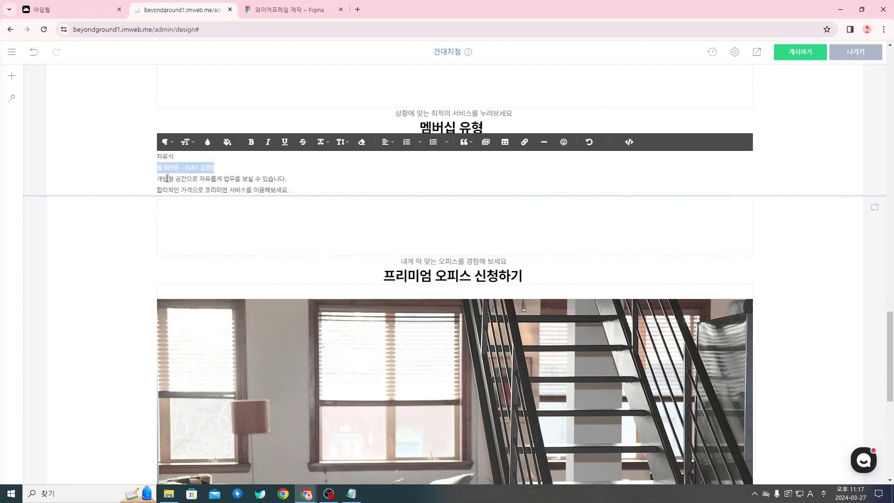
Step: Set the text colour of the two description lines below the price to #000000
{"action": "left_click_drag", "start_coordinate": [296, 192], "coordinate": [157, 183]}
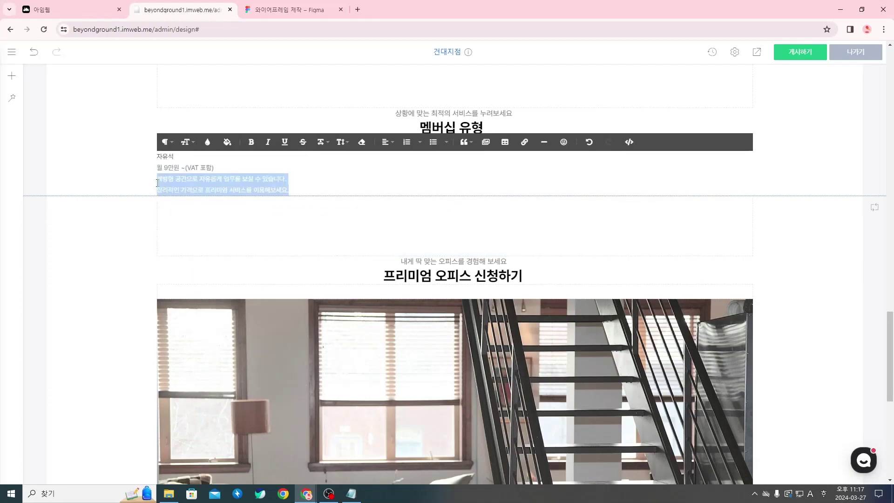
{"action": "left_click", "coordinate": [208, 142]}
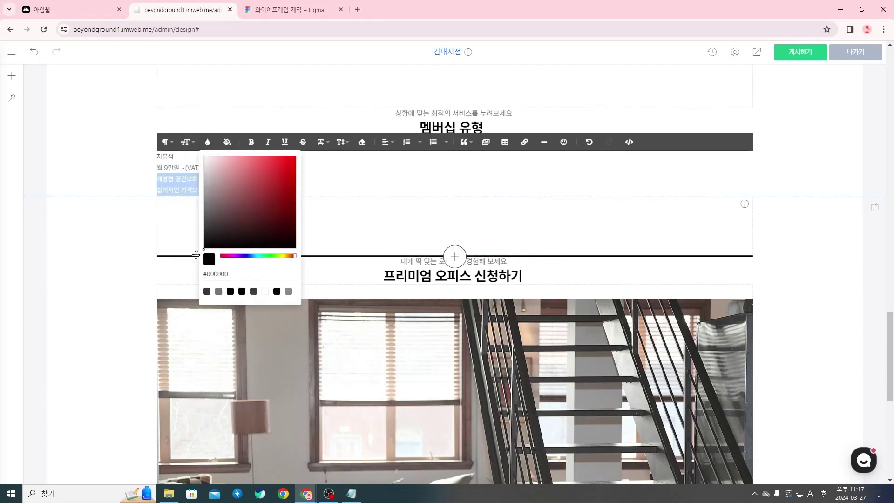
{"action": "left_click", "coordinate": [331, 185]}
Step: Try to set the text colour of the product name 자유석 to #25313c
{"action": "scroll", "coordinate": [185, 204], "scroll_direction": "up", "scroll_amount": 1}
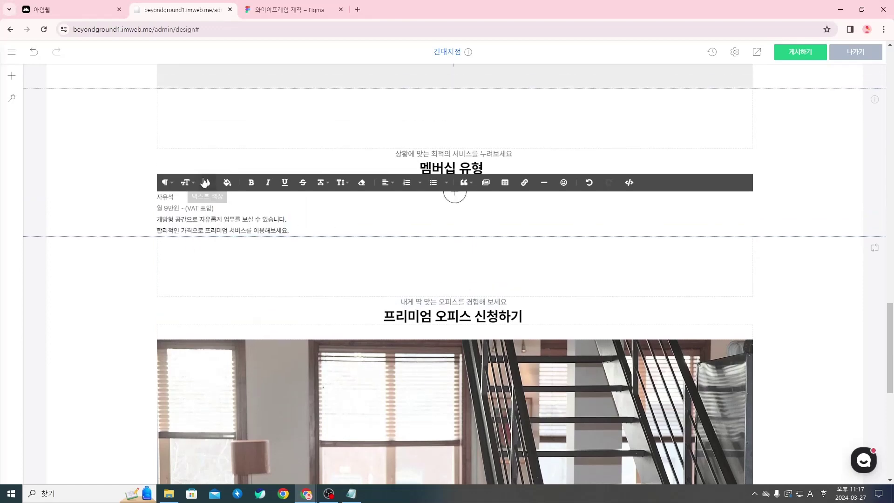
{"action": "left_click_drag", "start_coordinate": [177, 203], "coordinate": [157, 203]}
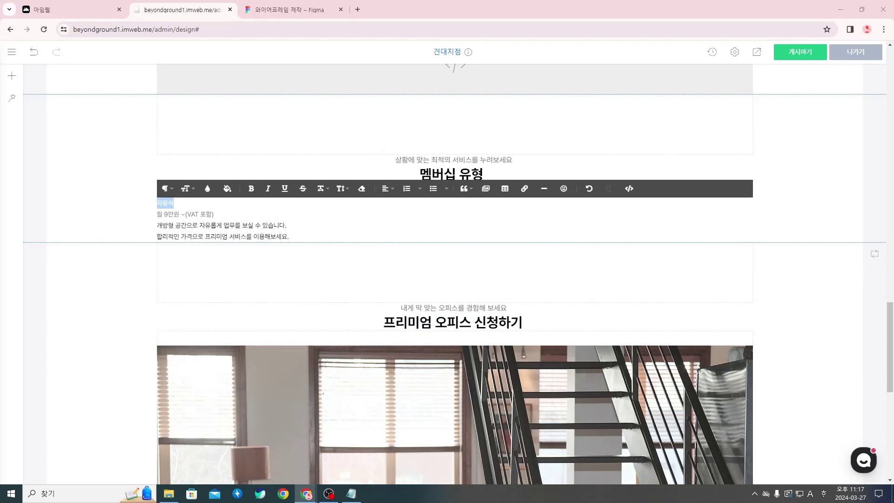
{"action": "double_click", "coordinate": [177, 204]}
{"action": "left_click", "coordinate": [207, 189]}
{"action": "double_click", "coordinate": [224, 321]}
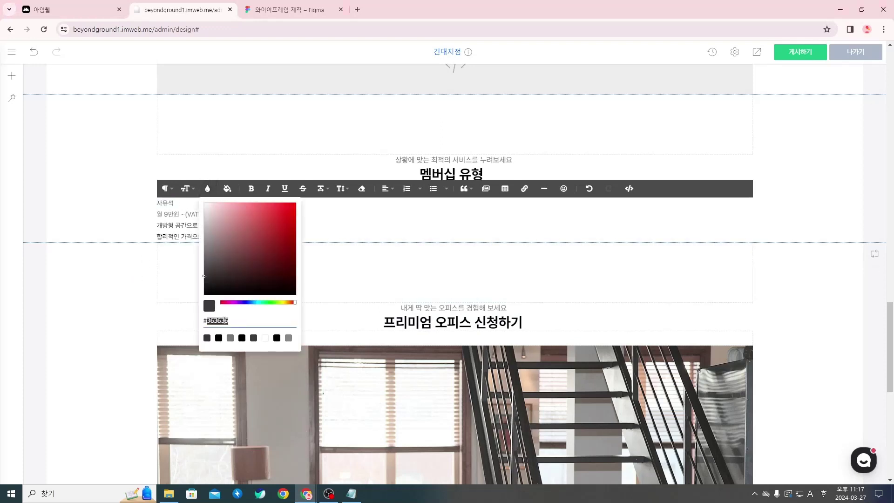
{"action": "type", "text": "25313c"}
{"action": "left_click", "coordinate": [365, 265]}
Step: Reselect the product name 자유석 and apply the text colour #25313c to it
{"action": "double_click", "coordinate": [168, 203]}
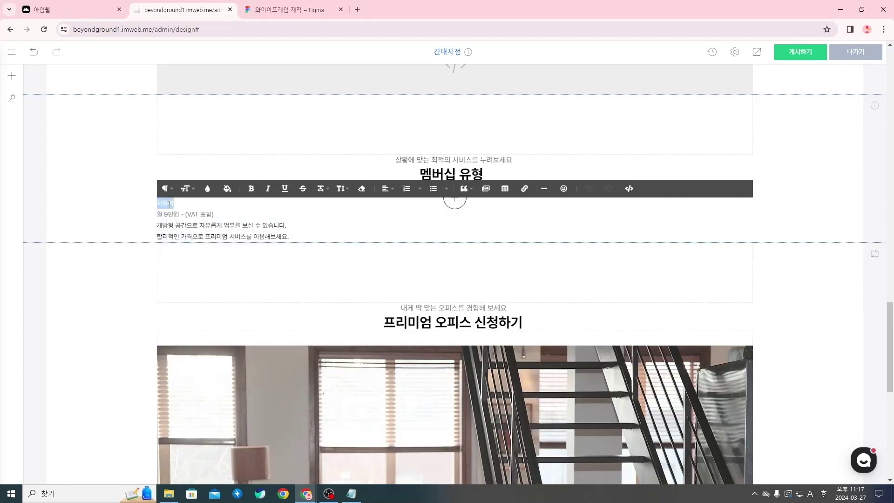
{"action": "left_click", "coordinate": [208, 190]}
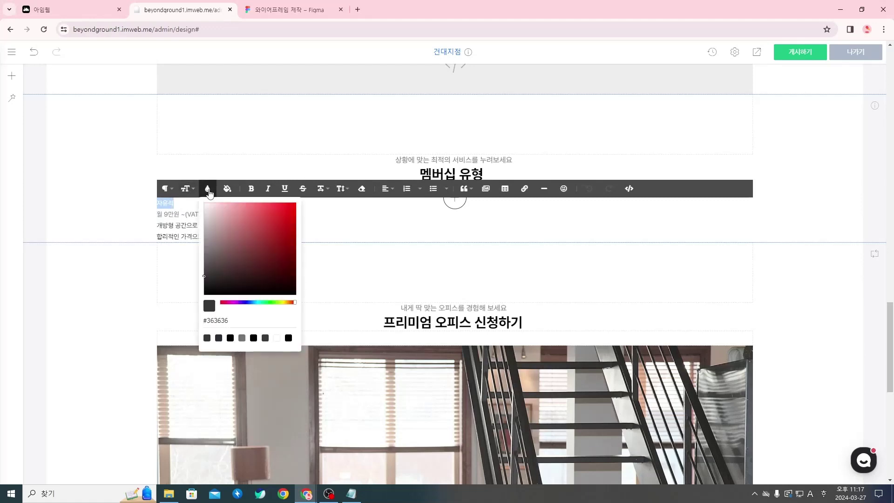
{"action": "double_click", "coordinate": [229, 317]}
{"action": "type", "text": "2"}
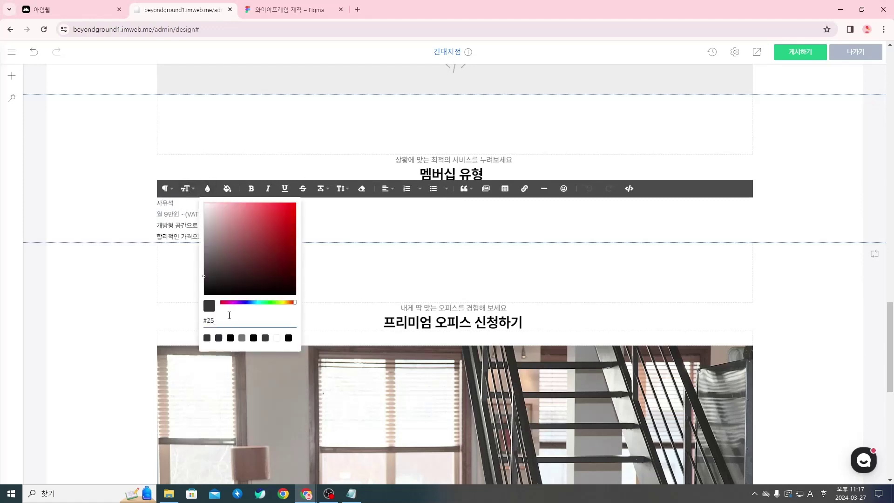
{"action": "type", "text": "5313c"}
{"action": "key", "text": "Return"}
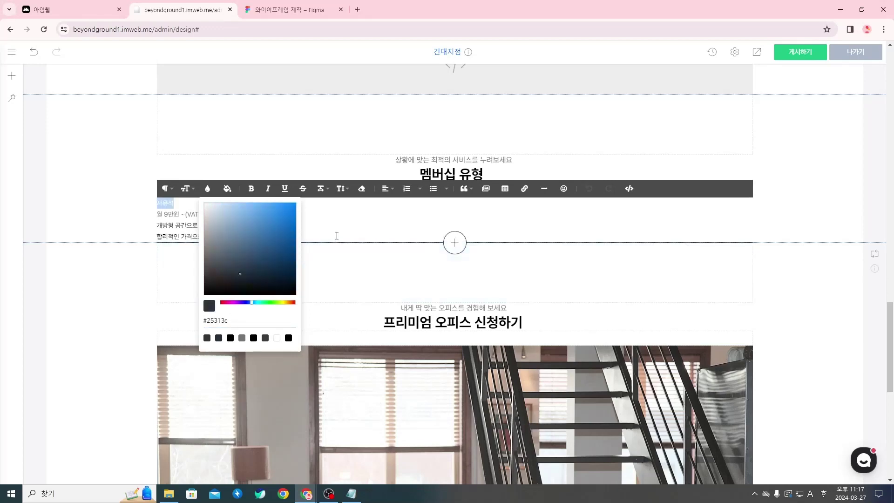
{"action": "key", "text": "Escape"}
Step: Insert a blank line between the price and the description in the 자유석 text widget
{"action": "left_click", "coordinate": [322, 215]}
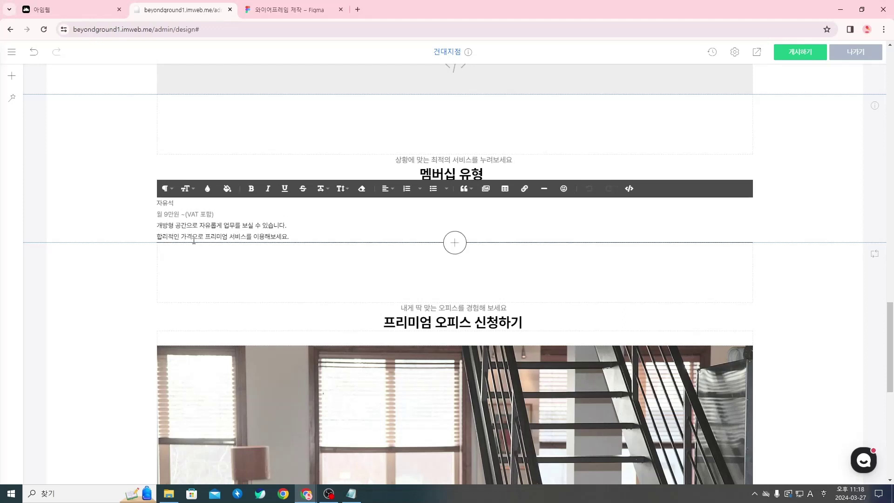
{"action": "key", "text": "Return"}
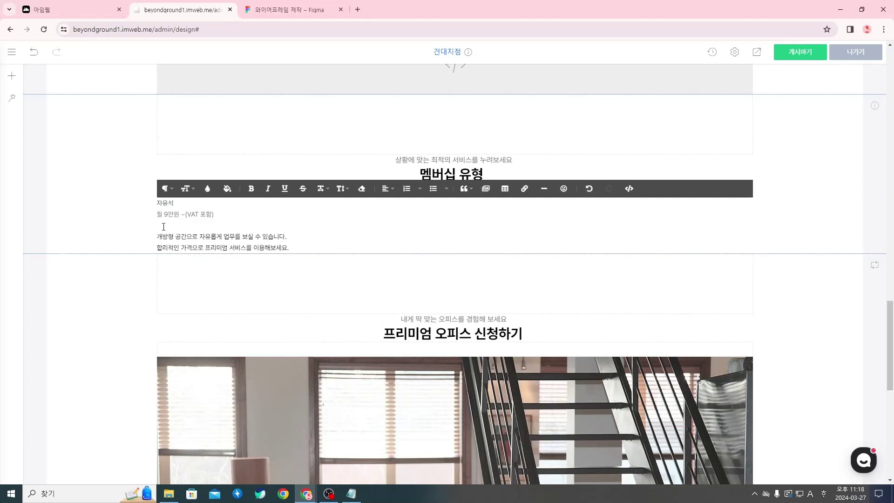
{"action": "left_click_drag", "start_coordinate": [177, 208], "coordinate": [156, 205]}
{"action": "left_click", "coordinate": [196, 192]}
{"action": "left_click", "coordinate": [184, 201]}
{"action": "left_click", "coordinate": [186, 189]}
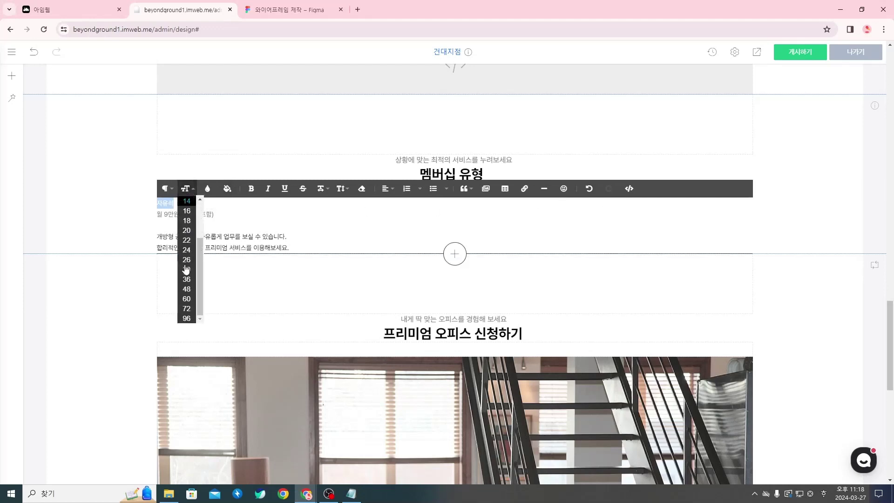
{"action": "left_click", "coordinate": [181, 204]}
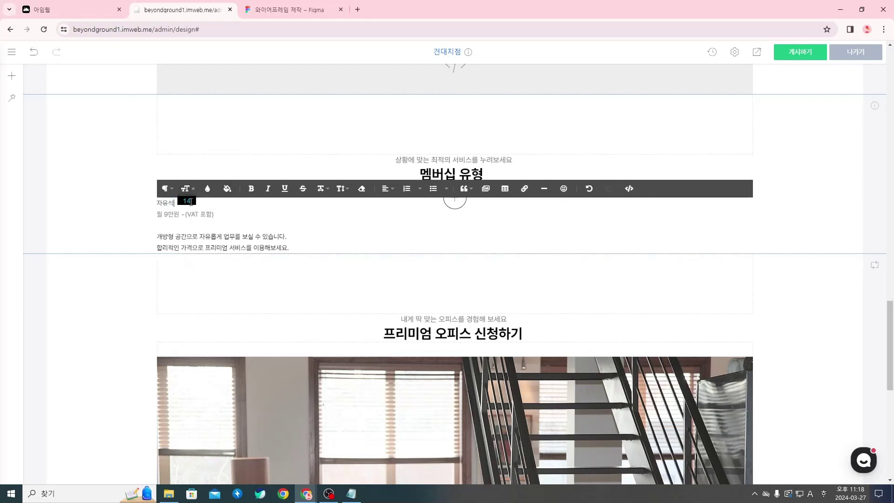
Step: Set the font size of the product name 자유석 to 28px in the text widget's HTML source
{"action": "left_click_drag", "start_coordinate": [181, 204], "coordinate": [157, 204]}
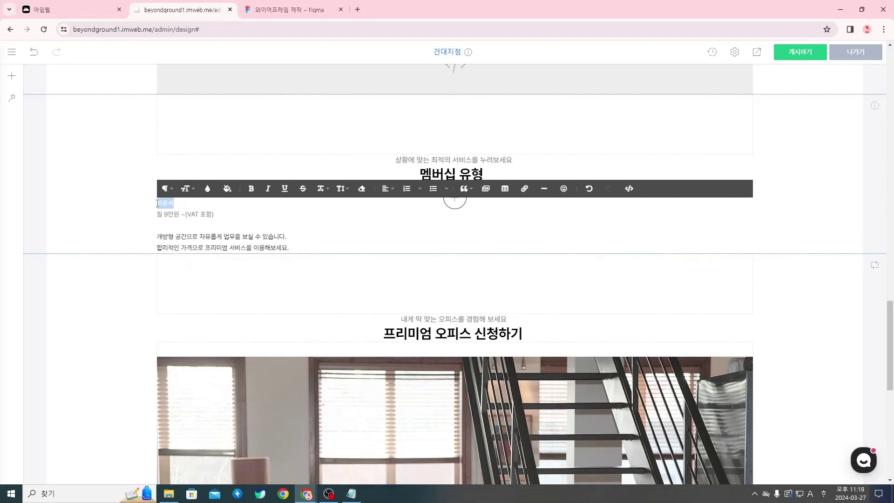
{"action": "left_click", "coordinate": [629, 188]}
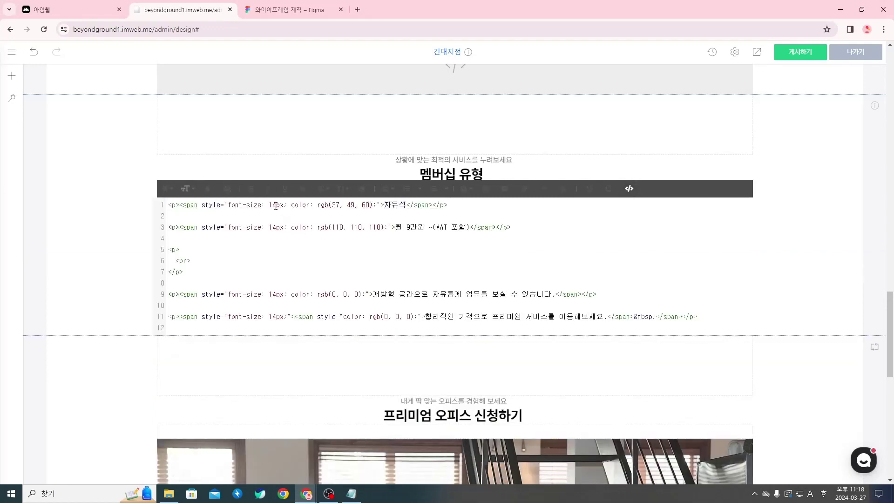
{"action": "key", "text": "BackSpace"}
{"action": "key", "text": "BackSpace"}
{"action": "type", "text": "28"}
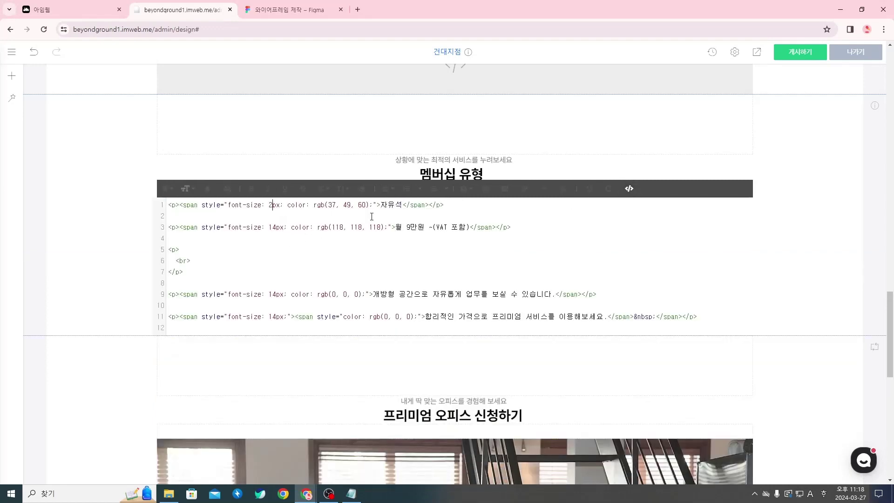
{"action": "key", "text": "Return"}
{"action": "key", "text": "BackSpace"}
{"action": "key", "text": "BackSpace"}
{"action": "key", "text": "BackSpace"}
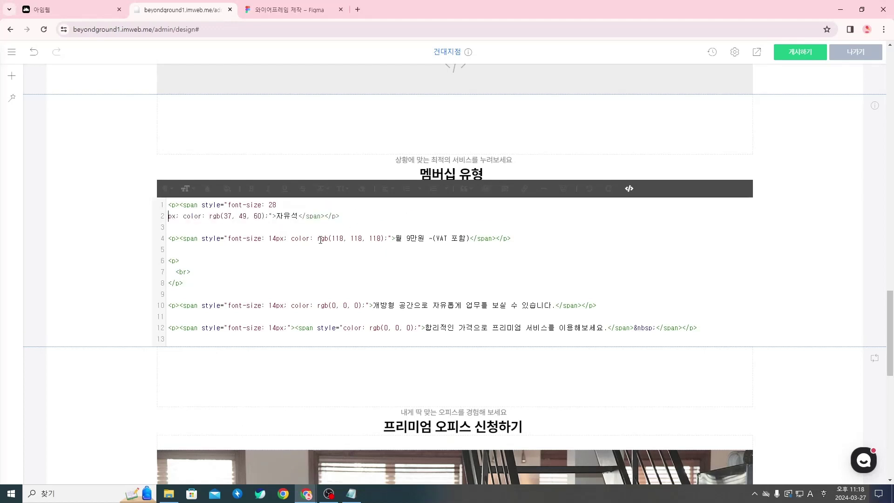
{"action": "left_click", "coordinate": [630, 189]}
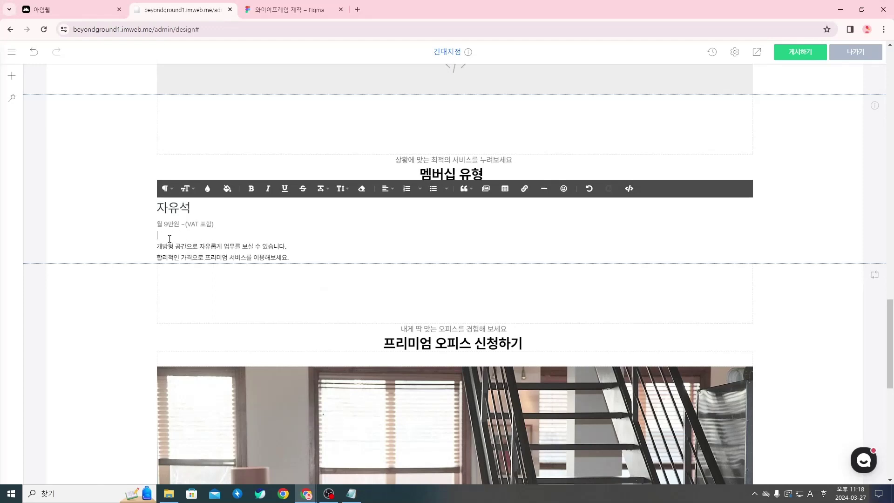
Step: Add style="font-size: 28px;" to the empty paragraph between the price and description in the HTML source, and finish editing the text
{"action": "left_click", "coordinate": [629, 189]}
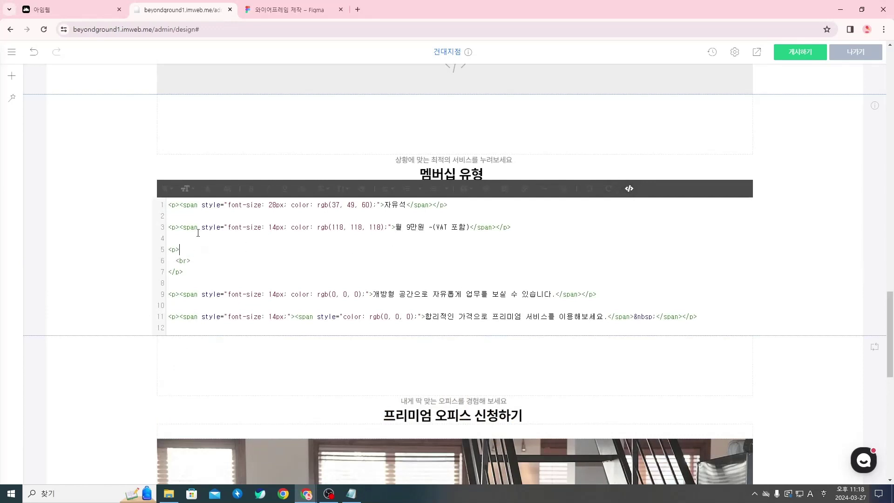
{"action": "left_click_drag", "start_coordinate": [201, 228], "coordinate": [259, 224]}
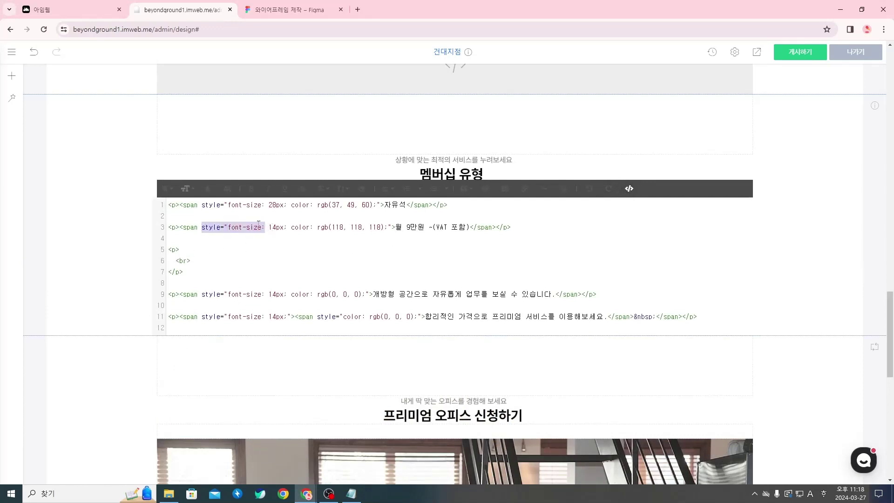
{"action": "left_click_drag", "start_coordinate": [201, 205], "coordinate": [287, 206]}
{"action": "key", "text": "ctrl+c"}
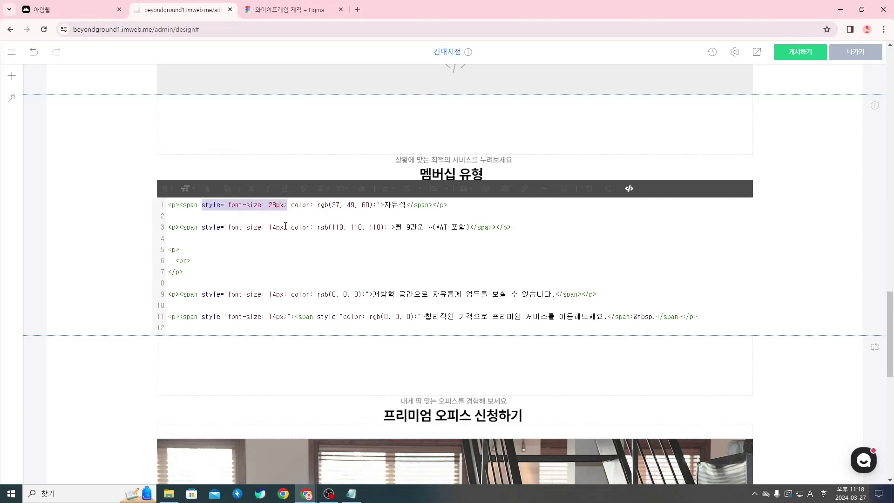
{"action": "left_click", "coordinate": [177, 250]}
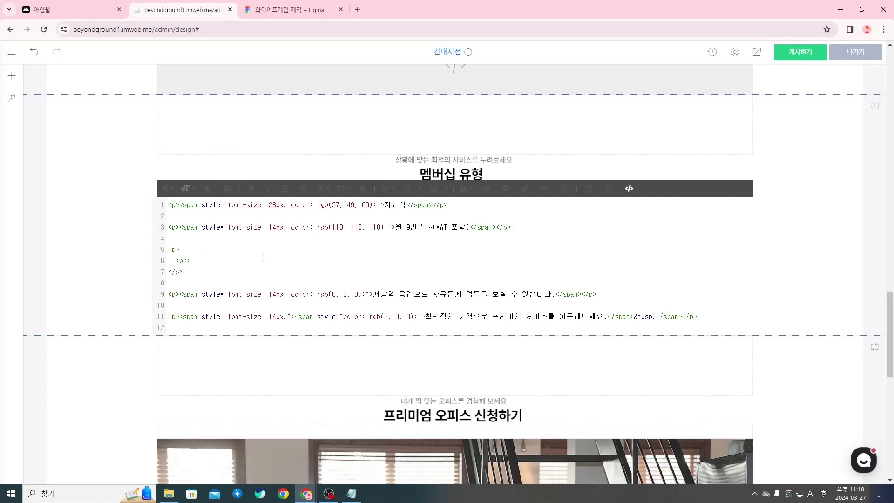
{"action": "key", "text": "ctrl+v"}
{"action": "type", "text": "\""}
{"action": "left_click_drag", "start_coordinate": [202, 205], "coordinate": [288, 205]}
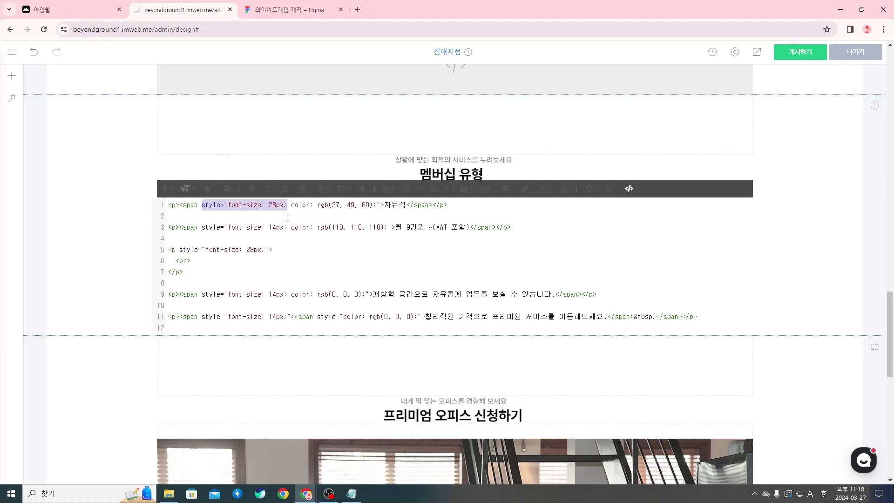
{"action": "left_click", "coordinate": [266, 250]}
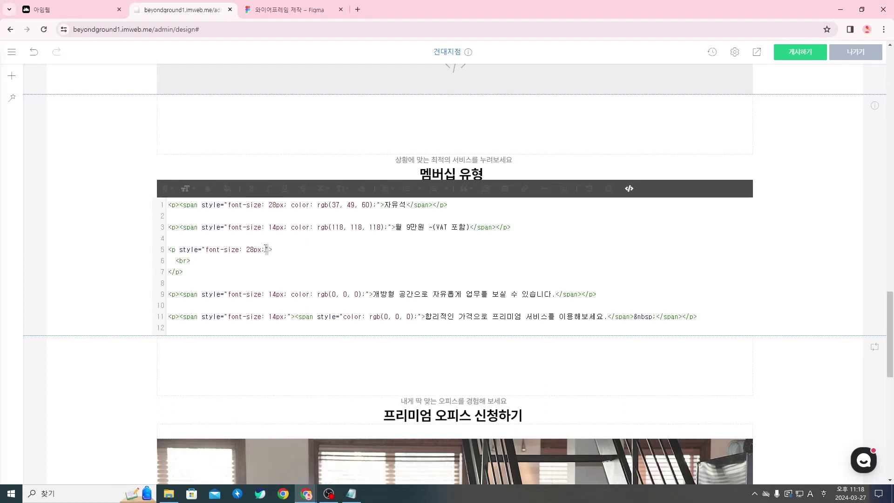
{"action": "left_click", "coordinate": [205, 250]}
{"action": "left_click", "coordinate": [275, 278]}
{"action": "left_click", "coordinate": [629, 188]}
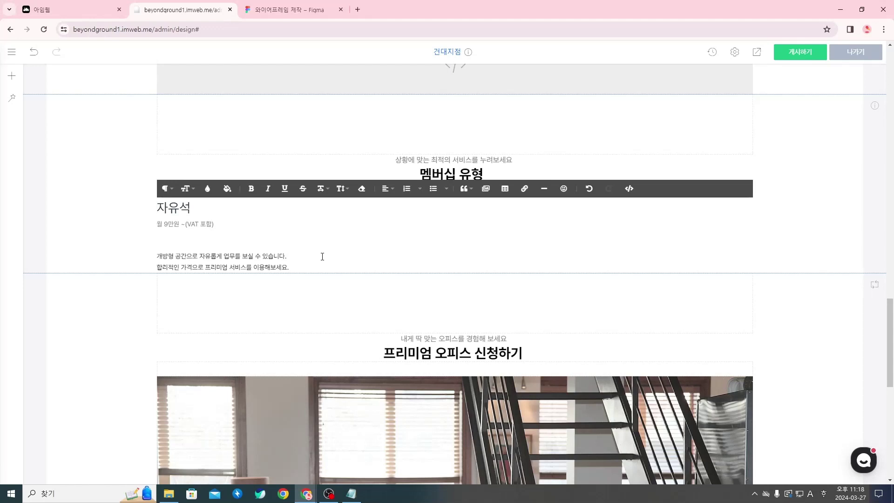
{"action": "left_click", "coordinate": [309, 300]}
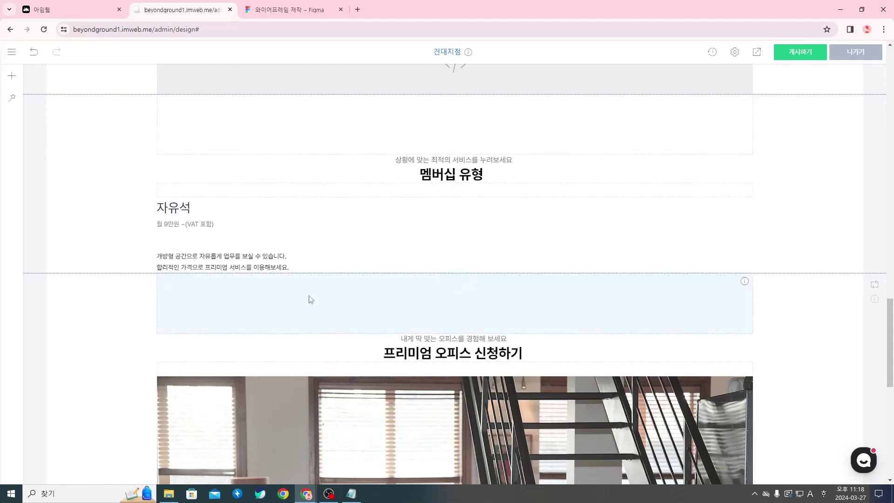
Step: Enable custom layout for the 자유석 text widget, with inner alignment 하단 and a height of 400px
{"action": "right_click", "coordinate": [321, 241]}
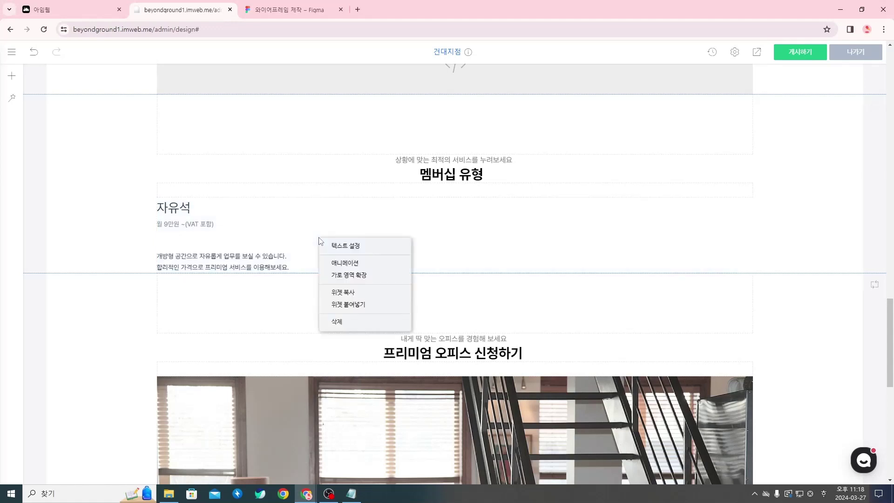
{"action": "left_click", "coordinate": [340, 293]}
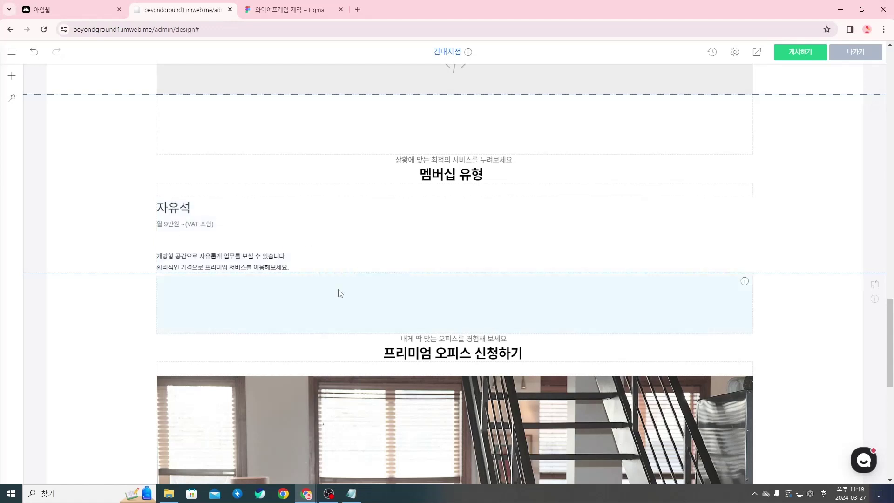
{"action": "right_click", "coordinate": [244, 246]}
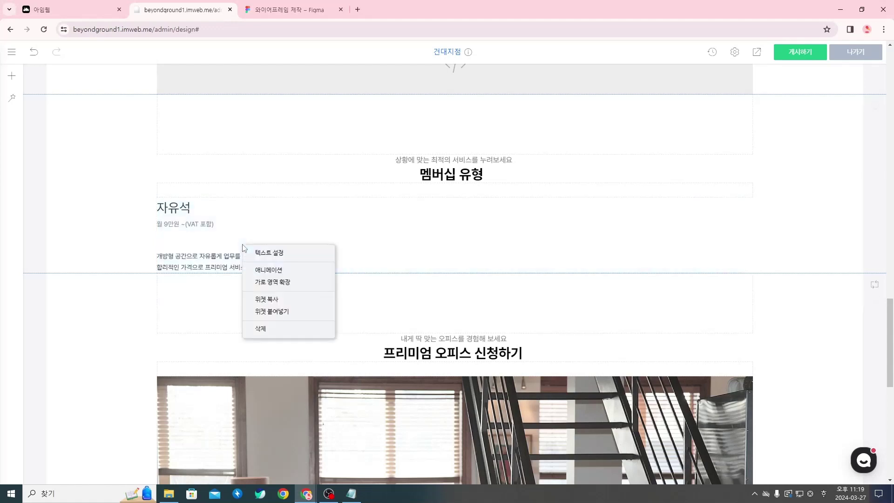
{"action": "left_click", "coordinate": [288, 253]}
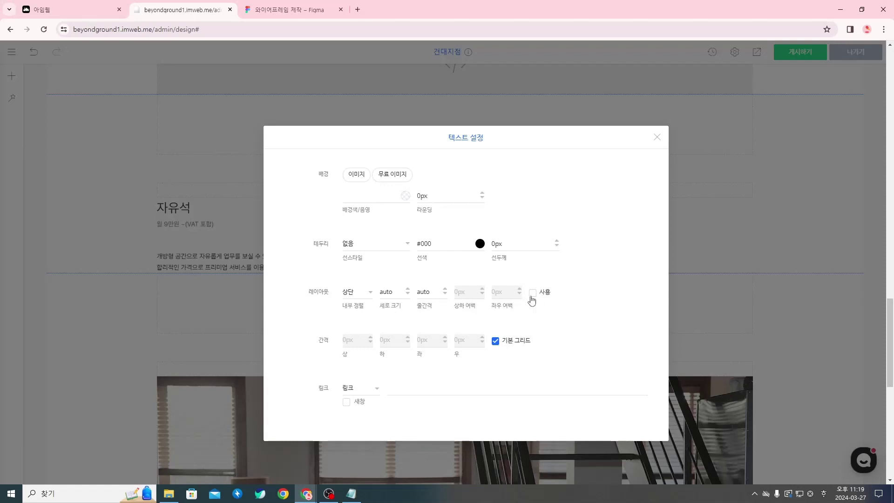
{"action": "left_click", "coordinate": [533, 296]}
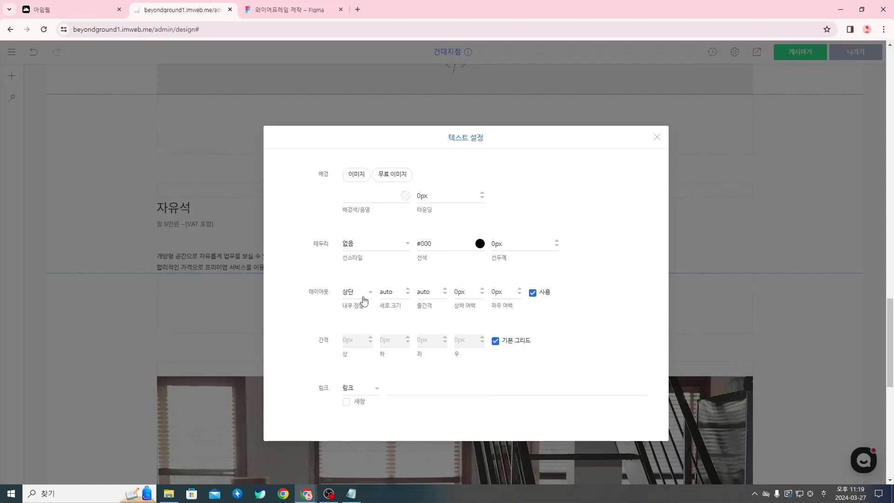
{"action": "left_click", "coordinate": [346, 293]}
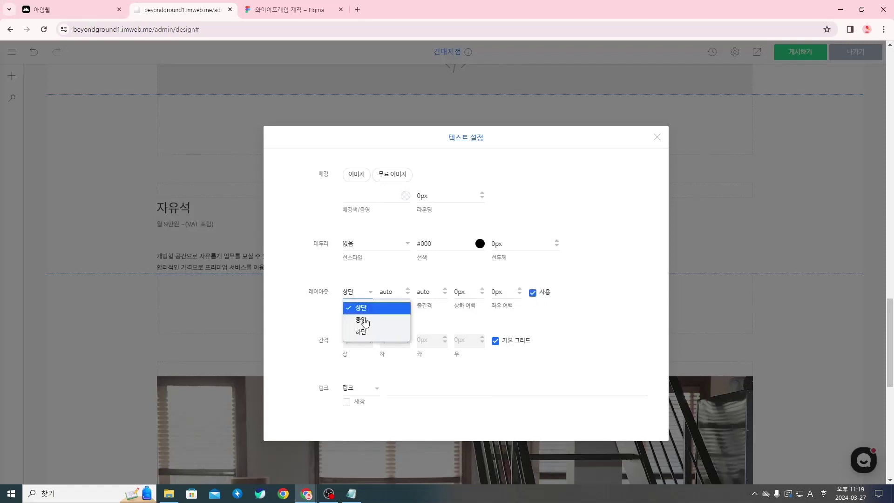
{"action": "left_click", "coordinate": [373, 333]}
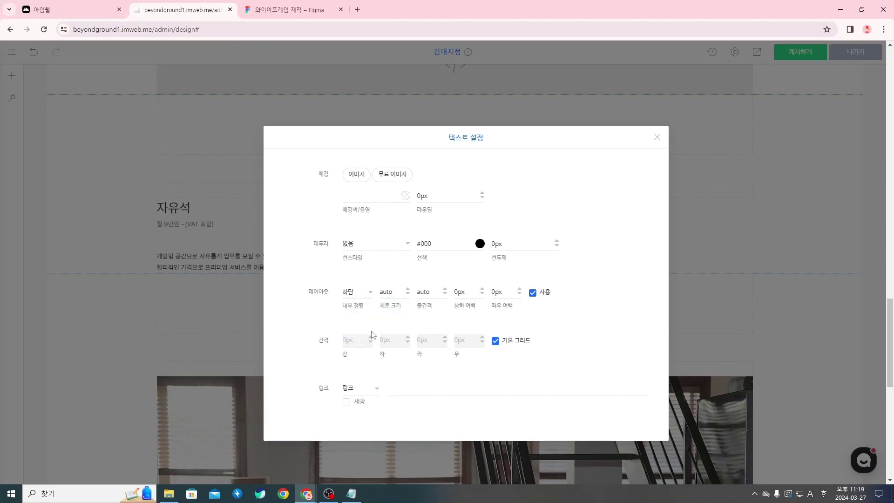
{"action": "double_click", "coordinate": [390, 292]}
{"action": "type", "text": "400px"}
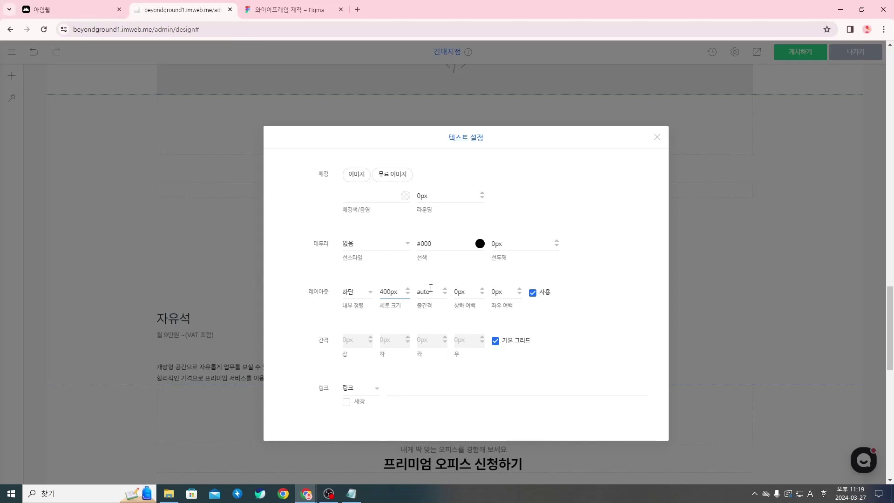
Step: Set the 자유석 widget's vertical padding to 36px and its horizontal padding to 28px, and close the text settings
{"action": "left_click", "coordinate": [459, 291]}
{"action": "key", "text": "BackSpace"}
{"action": "type", "text": "36"}
{"action": "key", "text": "Tab"}
{"action": "key", "text": "BackSpace"}
{"action": "type", "text": "28"}
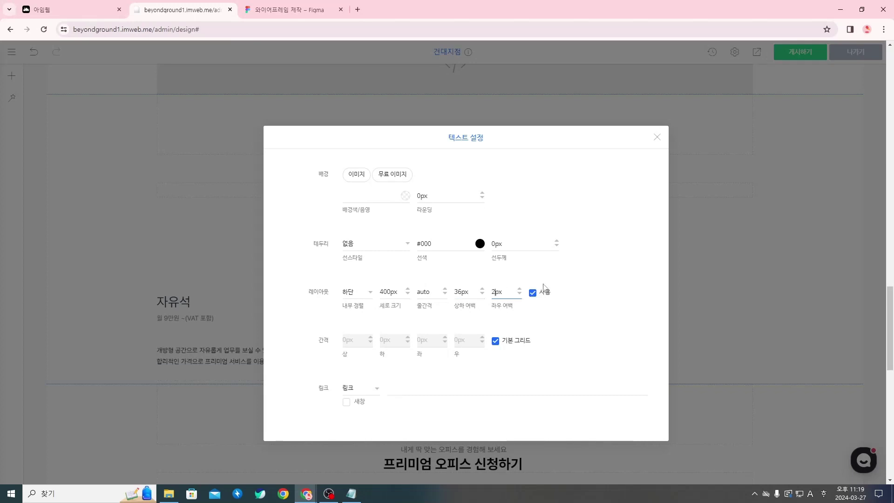
{"action": "left_click", "coordinate": [655, 140]}
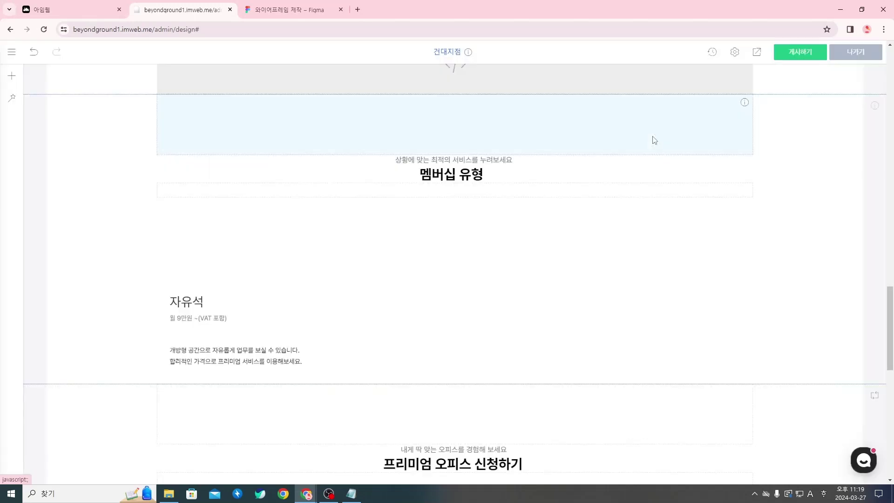
Step: Copy the 자유석 text widget and paste it twice to make three membership cards
{"action": "right_click", "coordinate": [264, 302]}
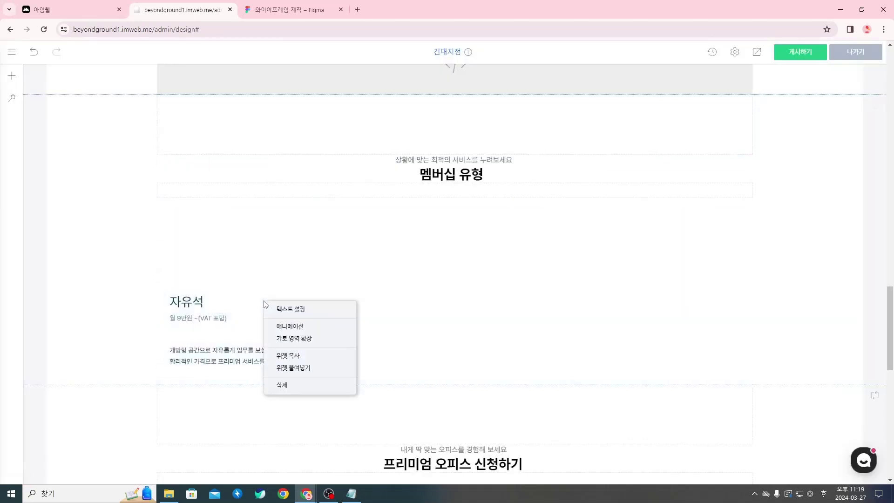
{"action": "left_click", "coordinate": [307, 357]}
{"action": "right_click", "coordinate": [313, 300]}
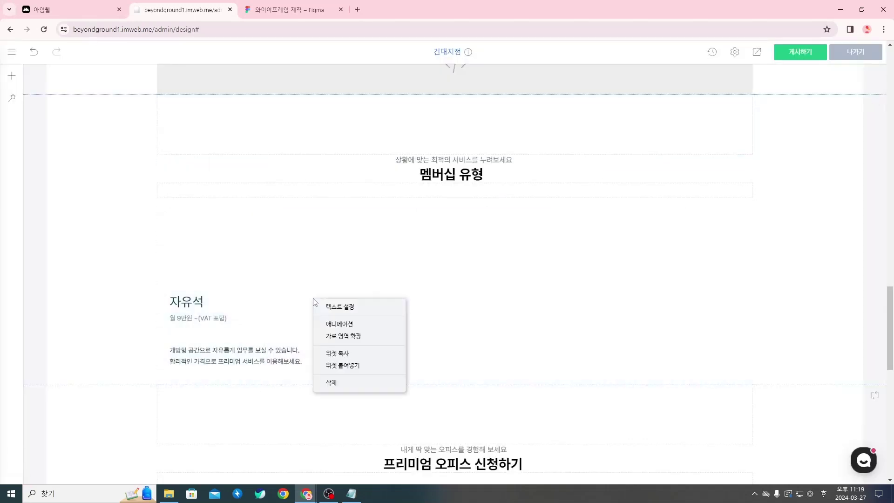
{"action": "left_click", "coordinate": [358, 369]}
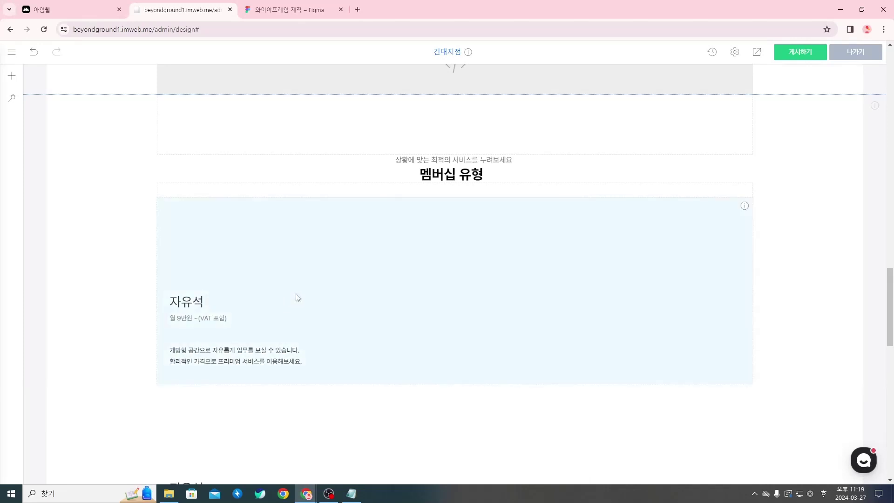
{"action": "right_click", "coordinate": [268, 312]}
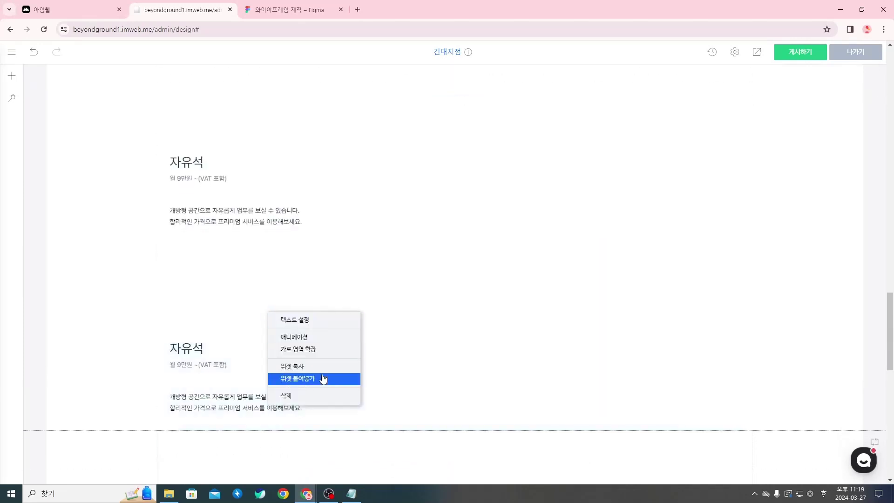
{"action": "left_click", "coordinate": [417, 312]}
Step: Arrange the three 자유석 text widgets side by side in one row under the 멤버십 유형 heading
{"action": "left_click_drag", "start_coordinate": [294, 334], "coordinate": [744, 198]}
{"action": "scroll", "coordinate": [399, 320], "scroll_direction": "up", "scroll_amount": 1}
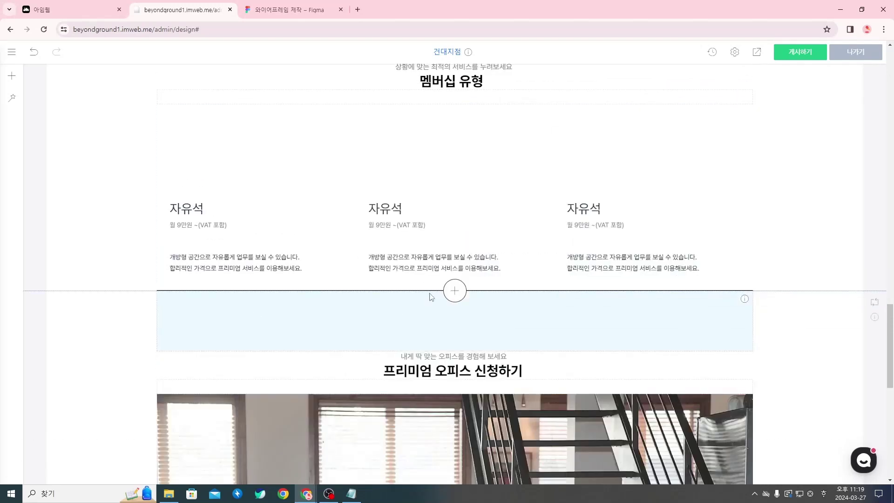
{"action": "scroll", "coordinate": [182, 277], "scroll_direction": "up", "scroll_amount": 2}
{"action": "scroll", "coordinate": [188, 278], "scroll_direction": "down", "scroll_amount": 1}
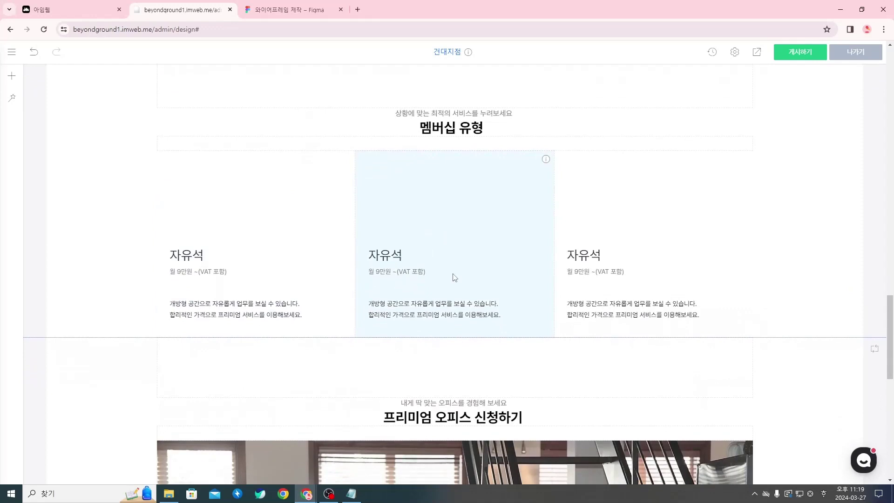
Step: Give the first 자유석 card a 실선 border with line colour #ccc and a thickness of 1px
{"action": "right_click", "coordinate": [264, 194]}
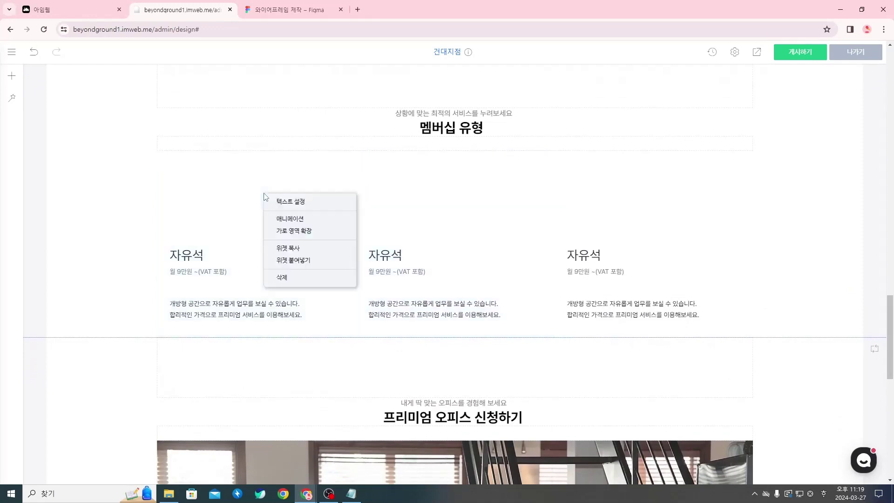
{"action": "left_click", "coordinate": [317, 202]}
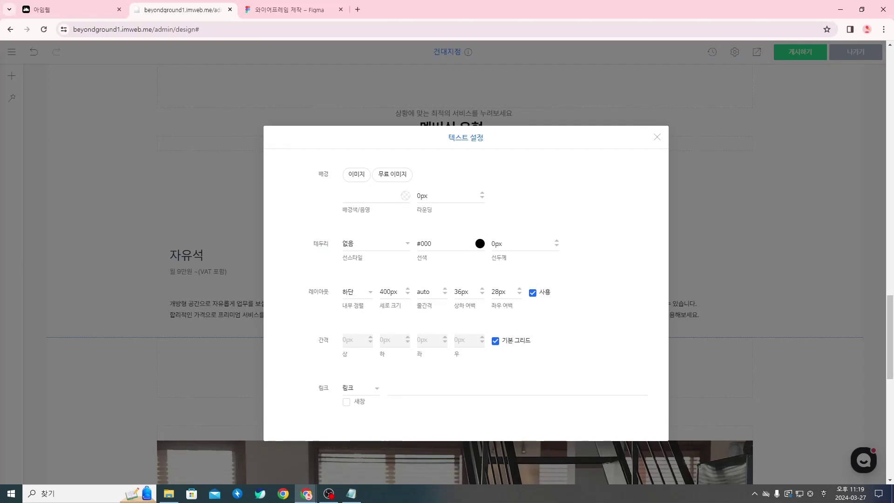
{"action": "left_click", "coordinate": [357, 244]}
{"action": "left_click", "coordinate": [379, 259]}
{"action": "double_click", "coordinate": [440, 244]}
{"action": "type", "text": "#ccc"}
{"action": "left_click", "coordinate": [495, 244]}
{"action": "key", "text": "BackSpace"}
{"action": "type", "text": "1"}
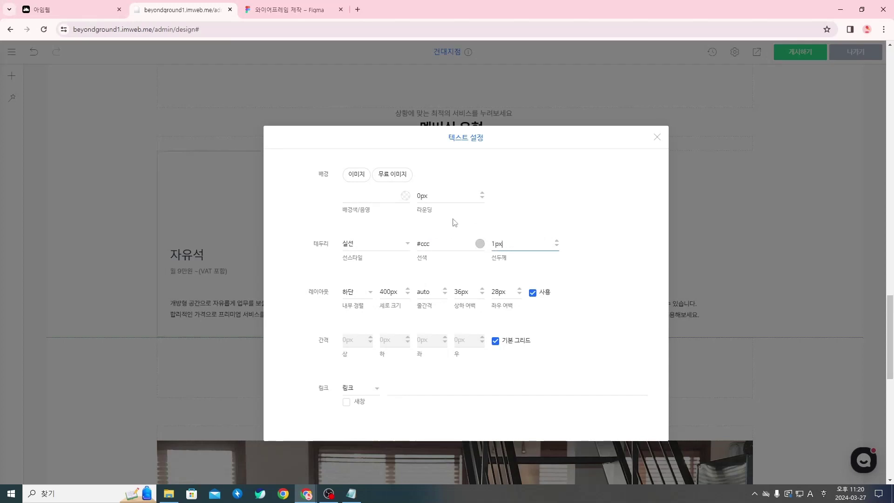
Step: Set the corner rounding of the first 자유석 card to 16px
{"action": "left_click", "coordinate": [421, 196]}
{"action": "key", "text": "BackSpace"}
{"action": "type", "text": "16"}
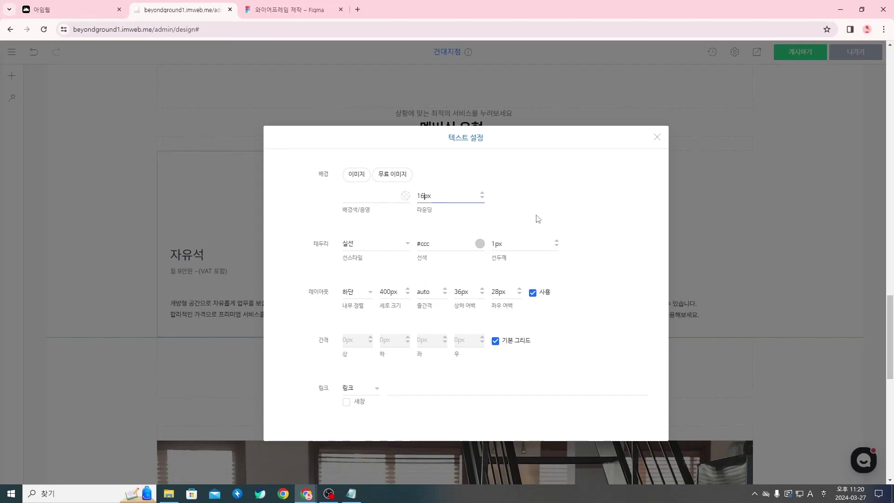
Step: Give the second 자유석 card a 실선 border with line colour #ccc and a thickness of 1px
{"action": "left_click", "coordinate": [657, 137]}
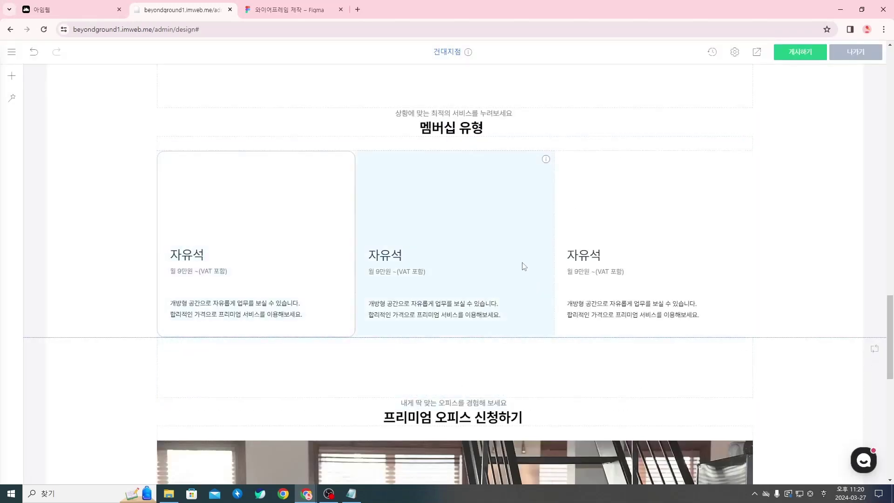
{"action": "right_click", "coordinate": [503, 234]}
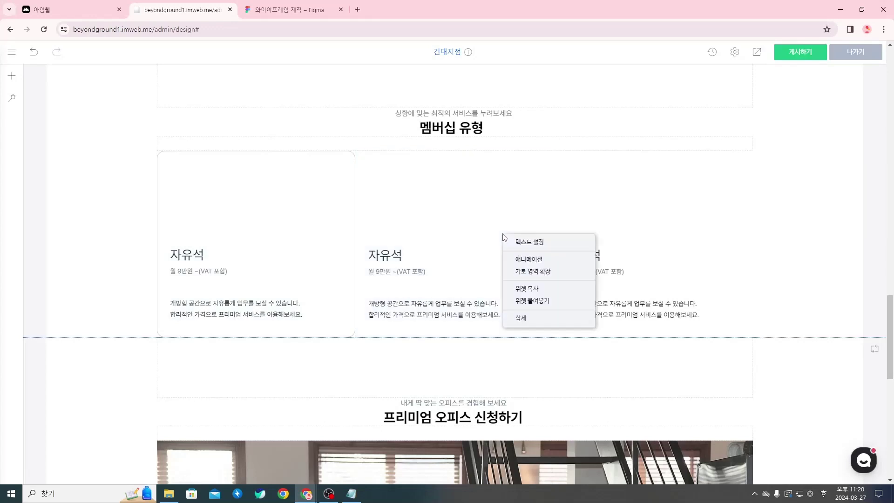
{"action": "left_click", "coordinate": [541, 243]}
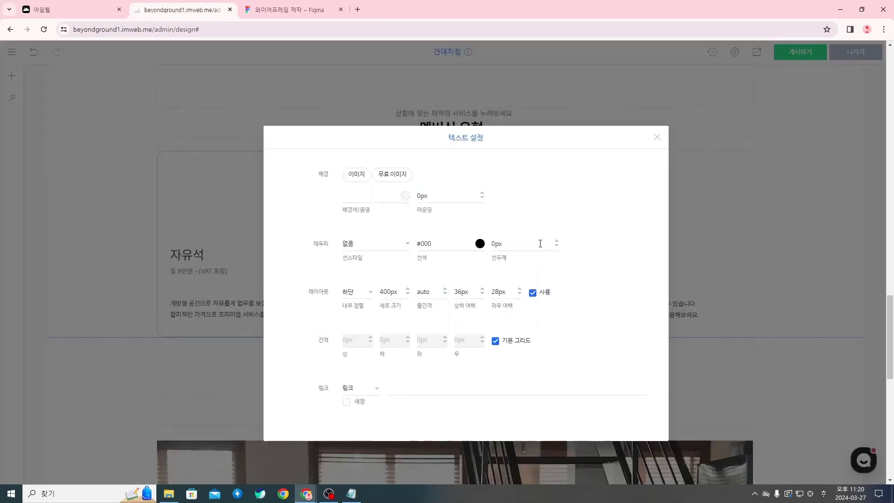
{"action": "left_click", "coordinate": [376, 245]}
{"action": "left_click", "coordinate": [356, 262]}
{"action": "left_click", "coordinate": [436, 242]}
{"action": "key", "text": "ctrl+a"}
{"action": "type", "text": "#d"}
{"action": "left_click", "coordinate": [497, 246]}
Step: Set the corner rounding of the second 자유석 card to 16px
{"action": "left_click", "coordinate": [423, 196]}
{"action": "key", "text": "BackSpace"}
{"action": "type", "text": "1"}
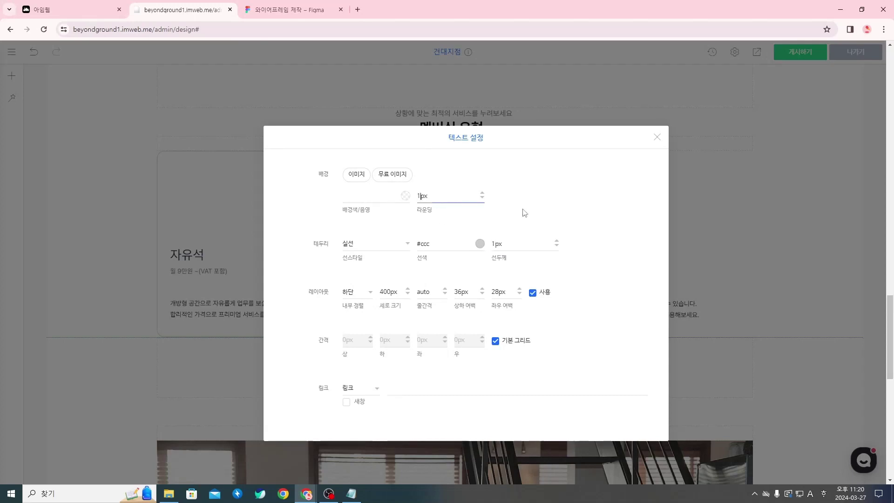
{"action": "type", "text": "6"}
{"action": "left_click", "coordinate": [658, 137]}
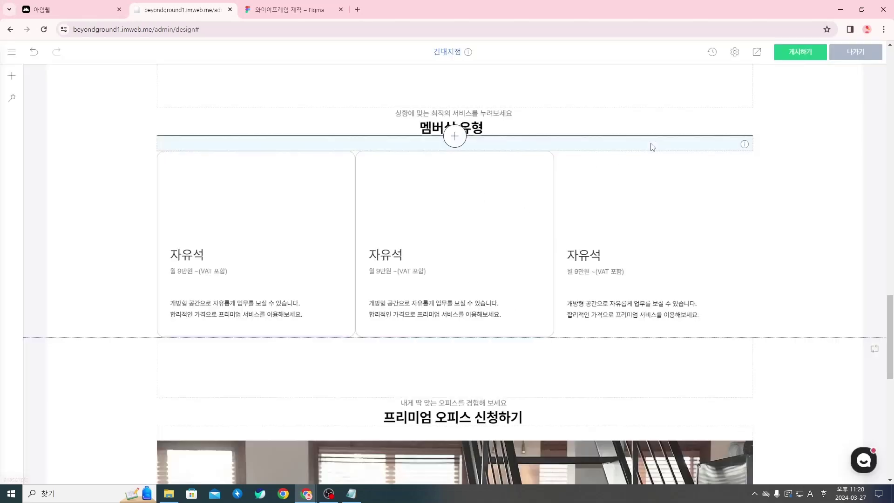
Step: Set the corner rounding of the third 자유석 card to 16px
{"action": "right_click", "coordinate": [682, 228]}
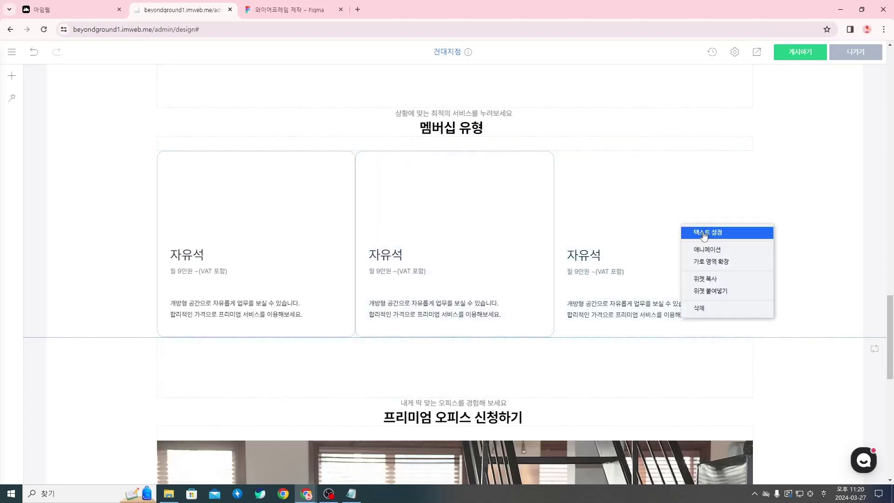
{"action": "left_click", "coordinate": [704, 233]}
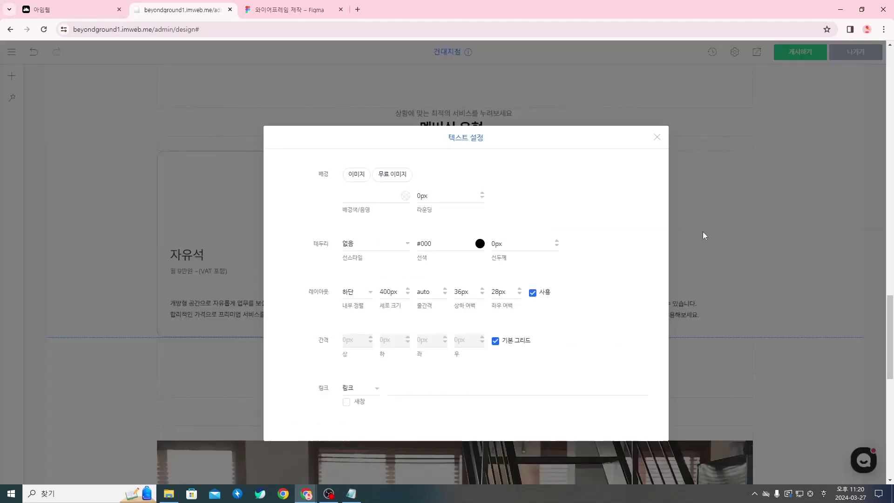
{"action": "left_click", "coordinate": [421, 196]}
{"action": "key", "text": "BackSpace"}
{"action": "type", "text": "16"}
Step: Give the third 자유석 card a 실선 border with line colour #ccc and a thickness of 1px
{"action": "left_click", "coordinate": [373, 247]}
{"action": "left_click", "coordinate": [377, 262]}
{"action": "double_click", "coordinate": [438, 242]}
{"action": "type", "text": "d"}
{"action": "left_click", "coordinate": [497, 242]}
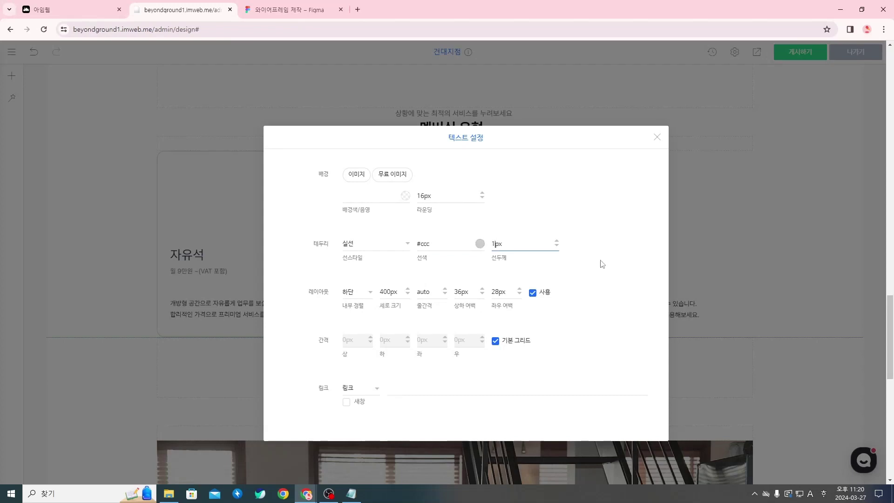
{"action": "left_click", "coordinate": [629, 253]}
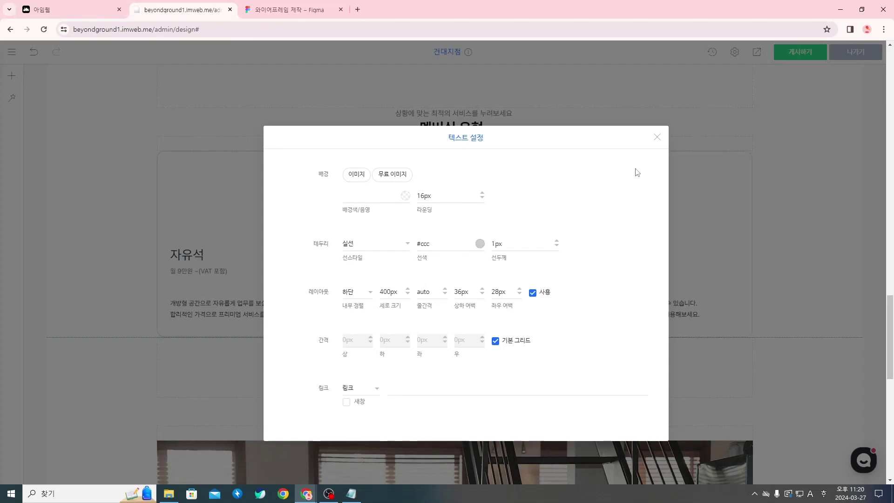
{"action": "left_click", "coordinate": [657, 145]}
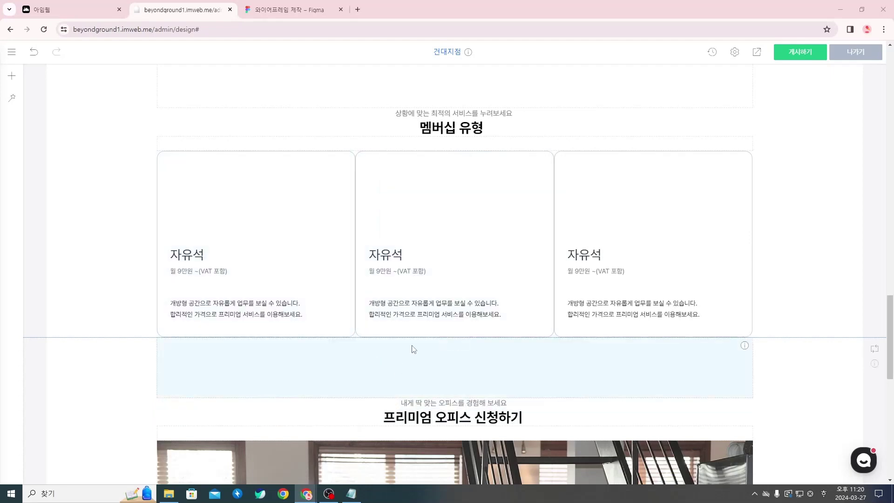
Step: Copy the product name 지정석 from the Notion copywriting table and replace the second card's title with it
{"action": "key", "text": "alt+Tab"}
{"action": "key", "text": "alt+Tab"}
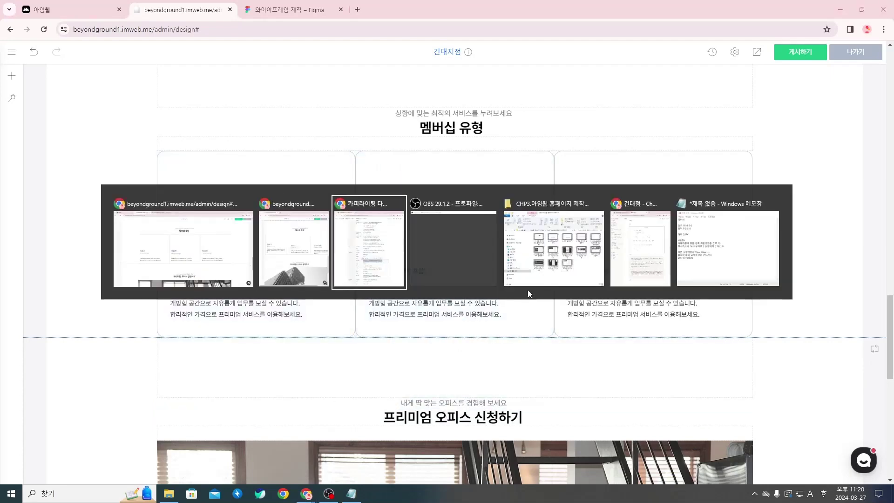
{"action": "left_click", "coordinate": [652, 378]}
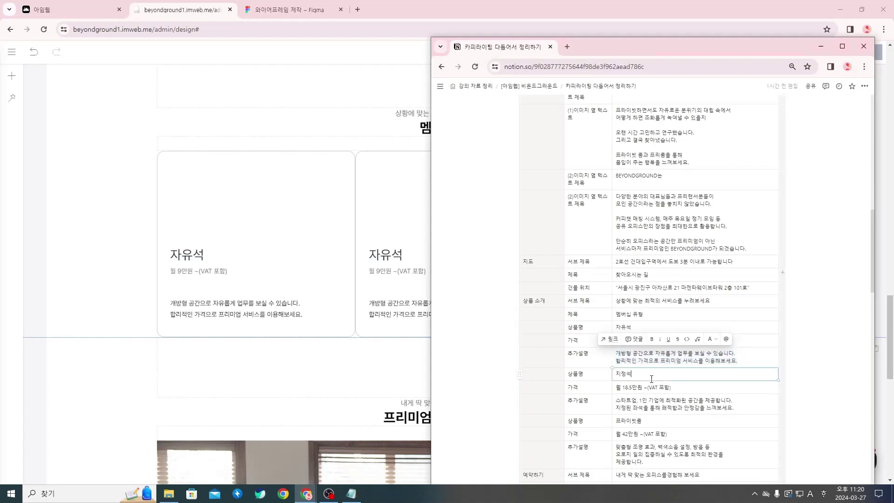
{"action": "double_click", "coordinate": [652, 378]}
{"action": "key", "text": "ctrl+c"}
{"action": "left_click", "coordinate": [393, 261]}
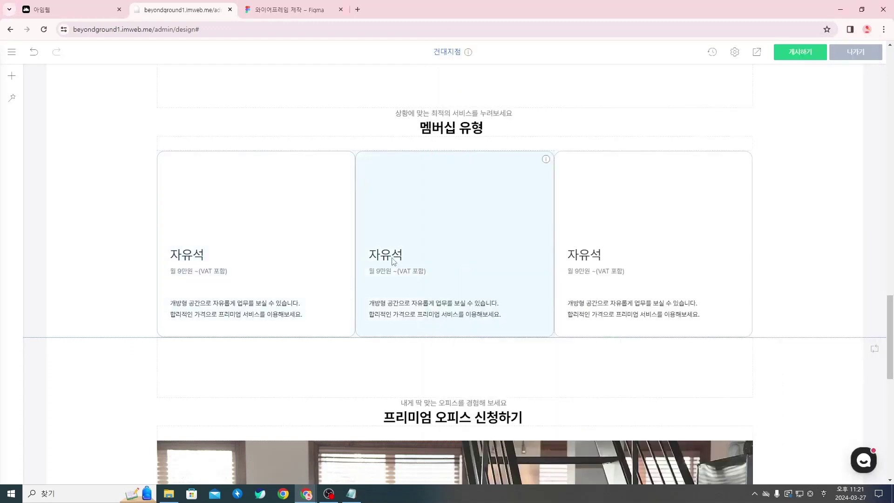
{"action": "left_click", "coordinate": [393, 261]}
{"action": "key", "text": "ctrl+v"}
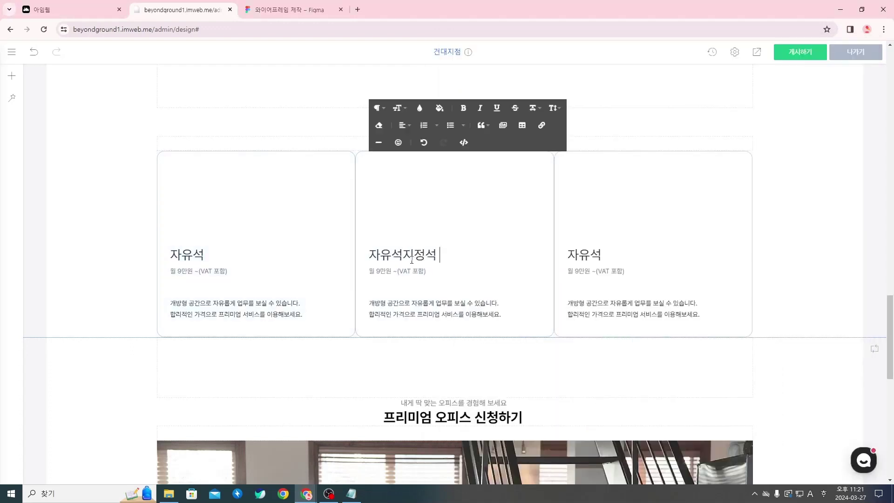
{"action": "left_click_drag", "start_coordinate": [405, 256], "coordinate": [369, 256]}
{"action": "key", "text": "BackSpace"}
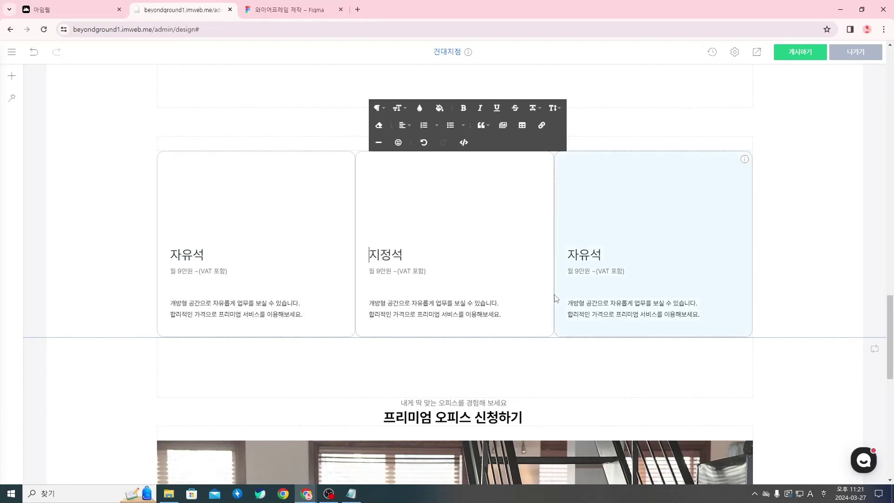
Step: Replace the 지정석 card's price with "월 18.5만원 ~(VAT 포함)" copied from the Notion table
{"action": "key", "text": "alt+Tab"}
{"action": "triple_click", "coordinate": [643, 387]}
{"action": "key", "text": "ctrl+c"}
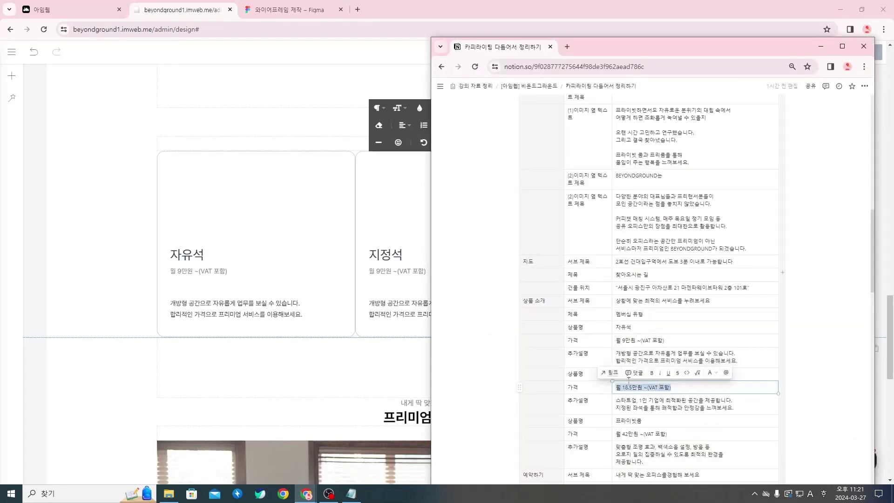
{"action": "key", "text": "alt+Tab"}
{"action": "key", "text": "ctrl+v"}
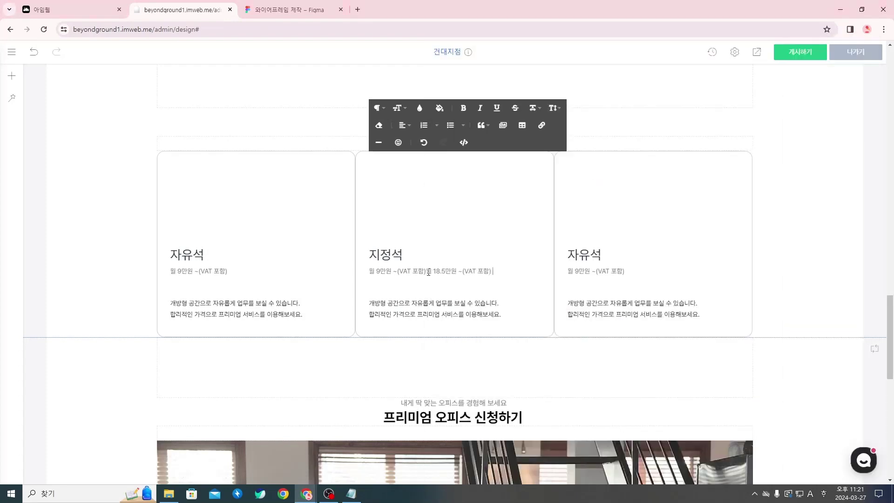
{"action": "left_click_drag", "start_coordinate": [427, 271], "coordinate": [369, 271]}
{"action": "key", "text": "BackSpace"}
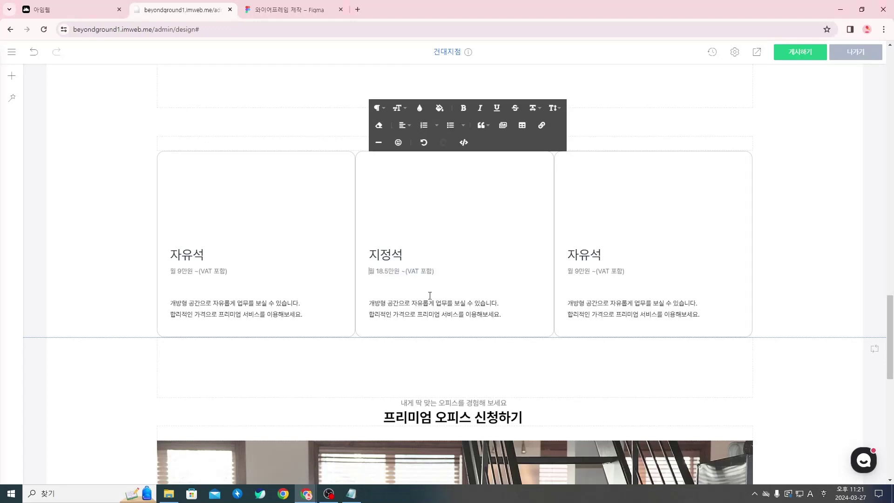
Step: Replace the 지정석 card's description with the Notion text "스타트업, 1인 기업에 최적화된 공간을 제공합니다. 지정된 좌석을 통해 쾌적함과 안정감을 느껴보세요."
{"action": "key", "text": "alt+Tab"}
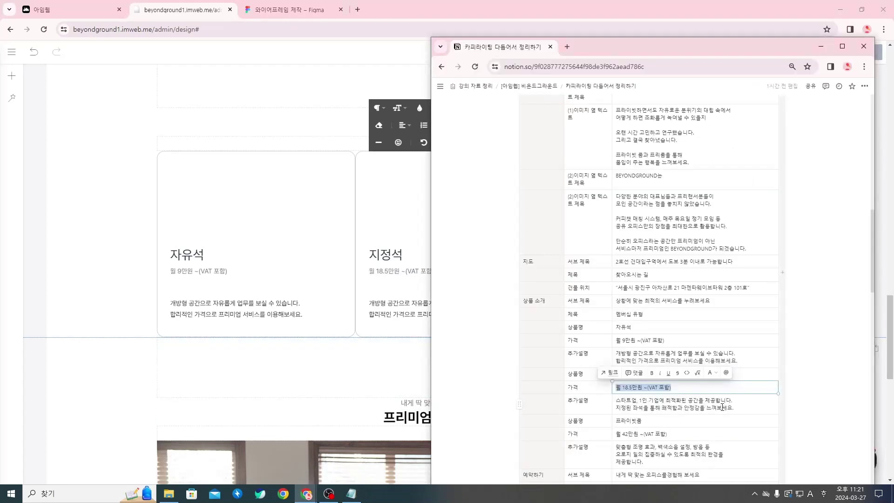
{"action": "mouse_move", "coordinate": [722, 408]}
{"action": "left_mouse_down"}
{"action": "mouse_move", "coordinate": [617, 397]}
{"action": "mouse_move", "coordinate": [734, 407]}
{"action": "left_mouse_up"}
{"action": "triple_click", "coordinate": [761, 408]}
{"action": "key", "text": "ctrl+c"}
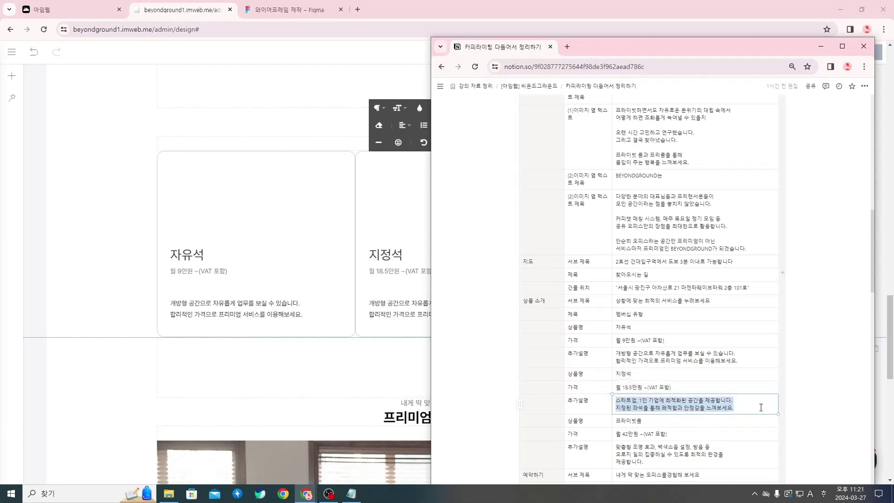
{"action": "left_click", "coordinate": [395, 303]}
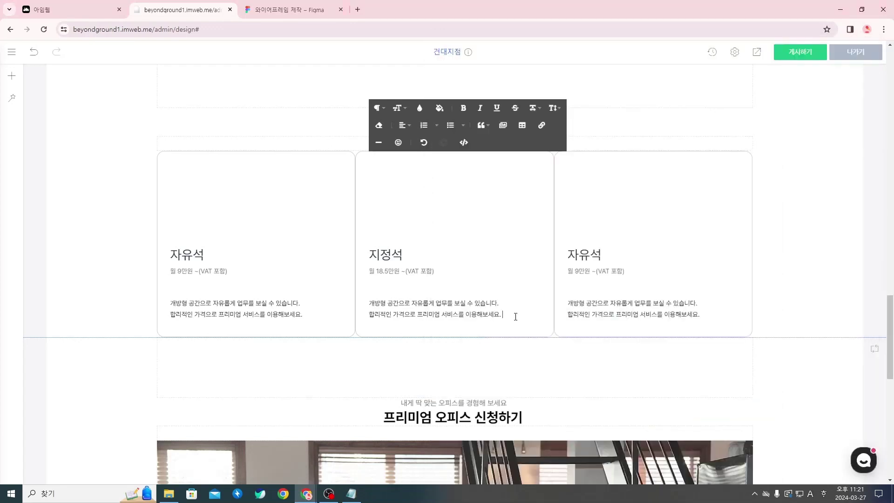
{"action": "key", "text": "ctrl+v"}
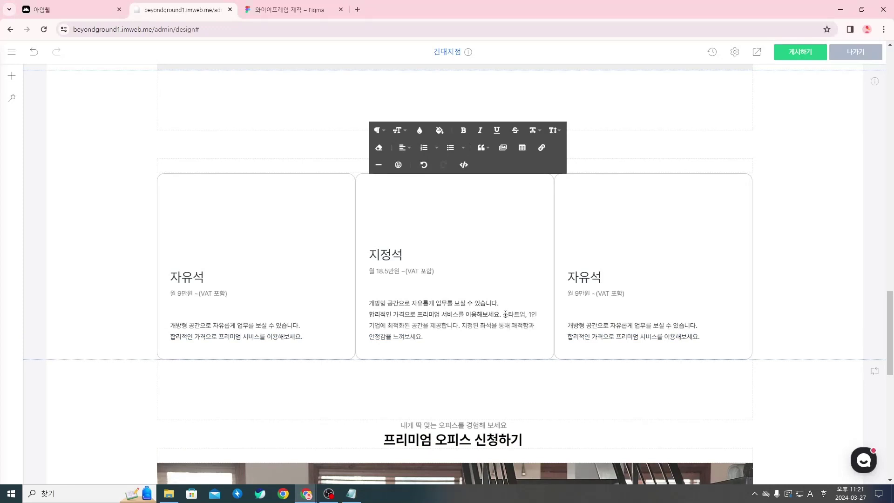
{"action": "left_click_drag", "start_coordinate": [505, 314], "coordinate": [378, 301]}
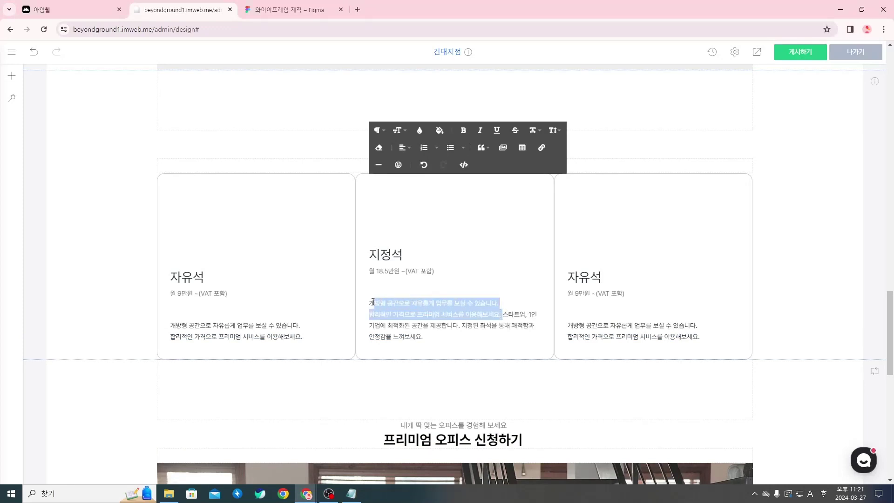
{"action": "key", "text": "BackSpace"}
Step: Copy the product name 프라이빗룸 from the Notion table and replace the third card's title with it
{"action": "key", "text": "alt+Tab"}
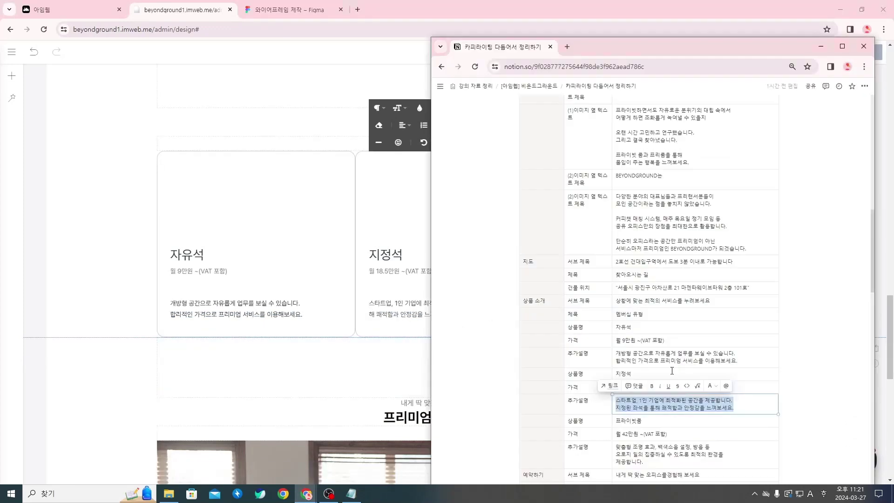
{"action": "scroll", "coordinate": [668, 426], "scroll_direction": "down", "scroll_amount": 2}
{"action": "left_click", "coordinate": [661, 361]}
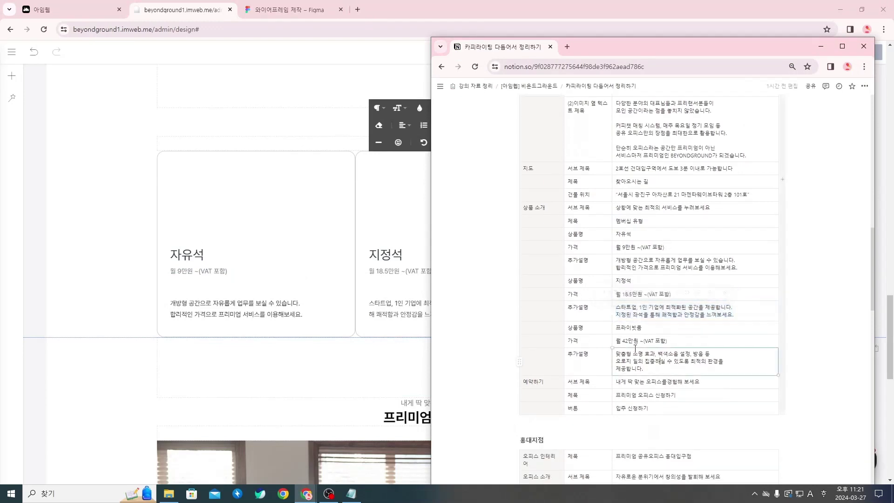
{"action": "double_click", "coordinate": [634, 328]}
{"action": "key", "text": "ctrl+c"}
{"action": "key", "text": "alt+Tab"}
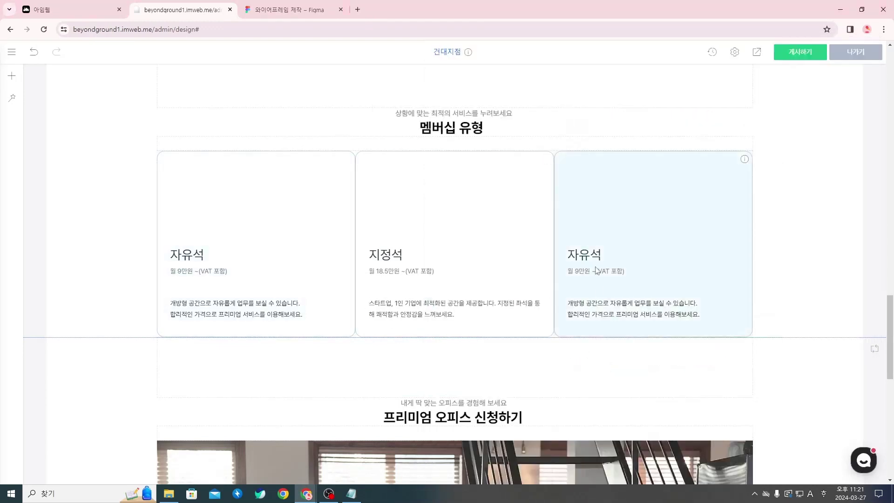
{"action": "left_click", "coordinate": [597, 261]}
{"action": "key", "text": "ctrl+v"}
{"action": "left_click_drag", "start_coordinate": [601, 253], "coordinate": [571, 254]}
{"action": "key", "text": "BackSpace"}
Step: Replace the 프라이빗룸 card's price with "월 42만원 ~(VAT 포함)" copied from the Notion table
{"action": "key", "text": "alt+Tab"}
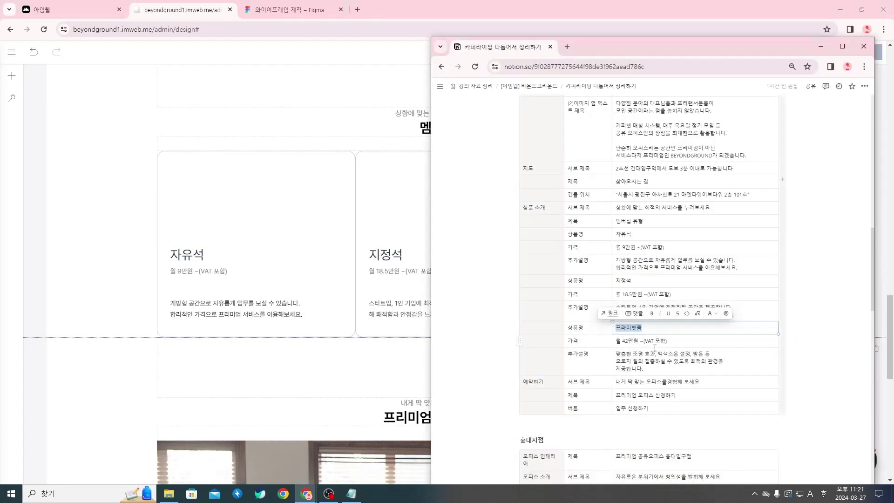
{"action": "triple_click", "coordinate": [652, 340]}
{"action": "key", "text": "ctrl+c"}
{"action": "left_click", "coordinate": [393, 281]}
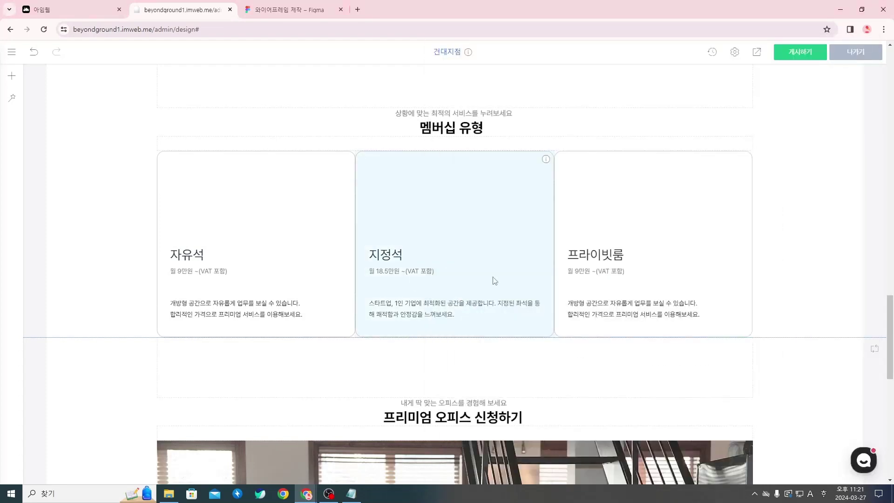
{"action": "left_click", "coordinate": [621, 277]}
{"action": "key", "text": "ctrl+v"}
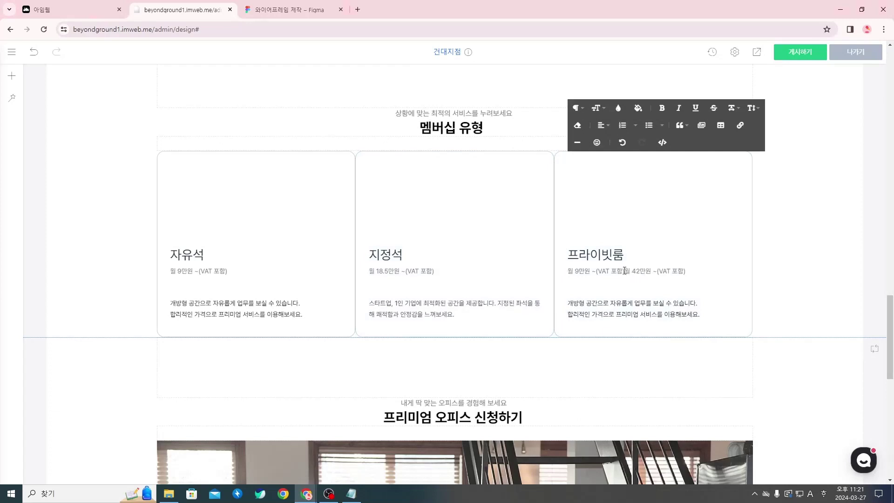
{"action": "left_click_drag", "start_coordinate": [624, 274], "coordinate": [567, 274]}
{"action": "key", "text": "BackSpace"}
Step: Replace the 프라이빗룸 card's description with the Notion text "맞춤형 조명 효과, 백색소음 설정, 방음 등 오로지 일의 집중하실 수 있도록 최적의 환경을 제공합니다."
{"action": "key", "text": "alt+Tab"}
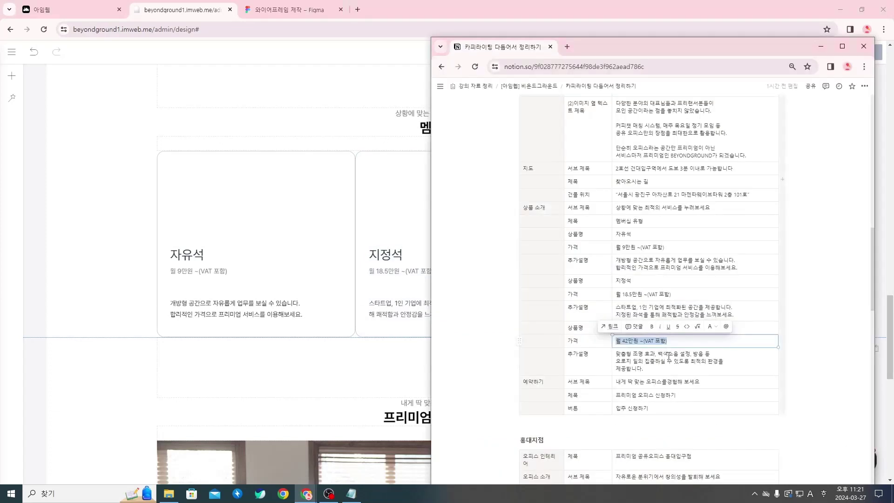
{"action": "left_click", "coordinate": [652, 370]}
{"action": "left_click_drag", "start_coordinate": [653, 371], "coordinate": [615, 355]}
{"action": "key", "text": "ctrl+c"}
{"action": "key", "text": "alt+Tab"}
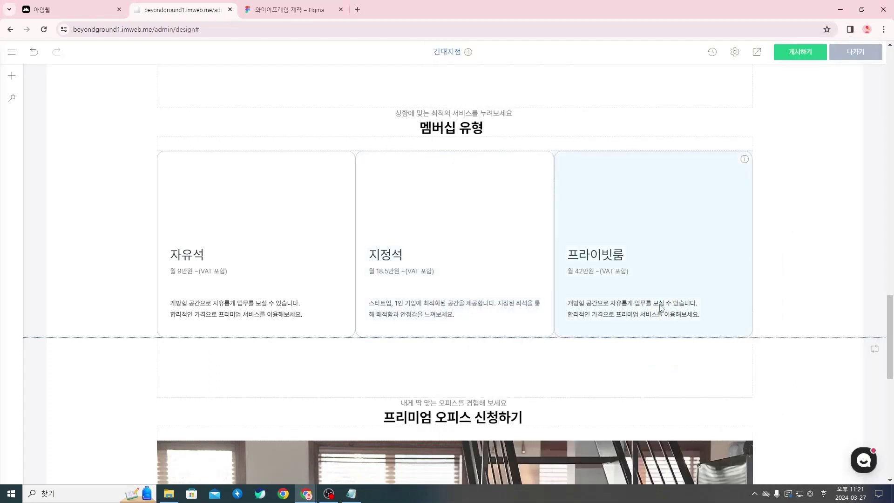
{"action": "left_click", "coordinate": [720, 316]}
{"action": "key", "text": "Return"}
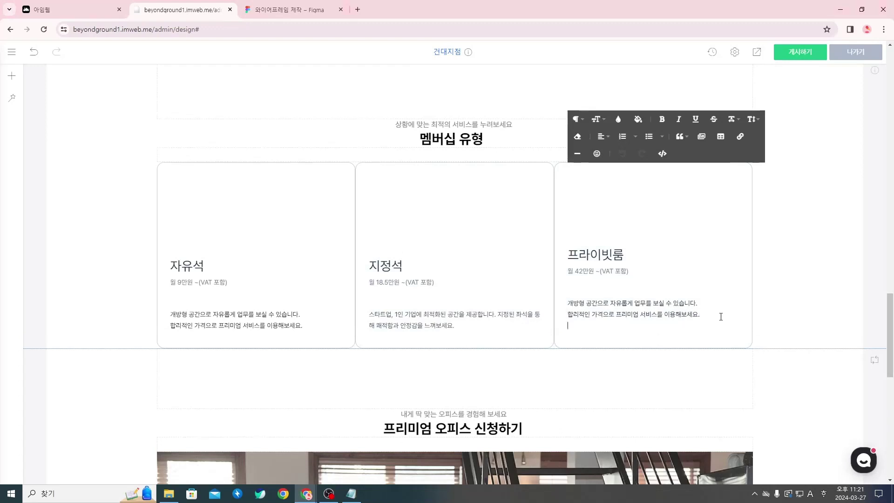
{"action": "key", "text": "ctrl+v"}
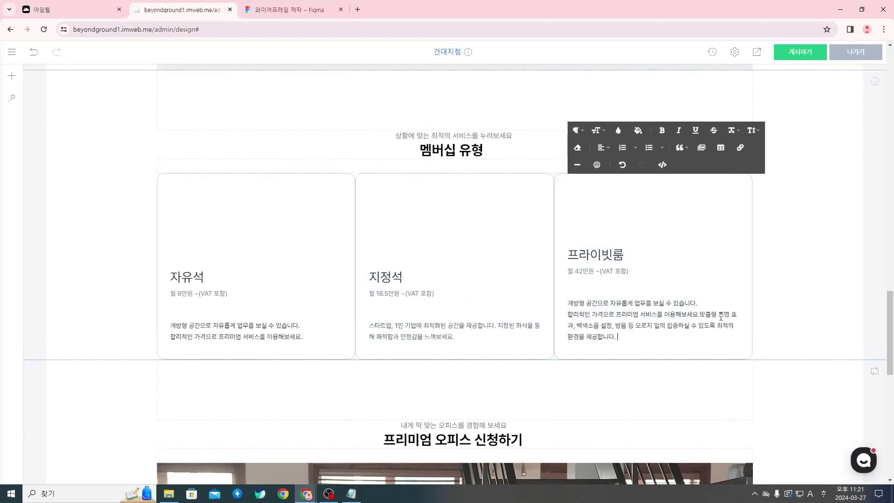
{"action": "left_click_drag", "start_coordinate": [701, 313], "coordinate": [568, 304]}
{"action": "key", "text": "BackSpace"}
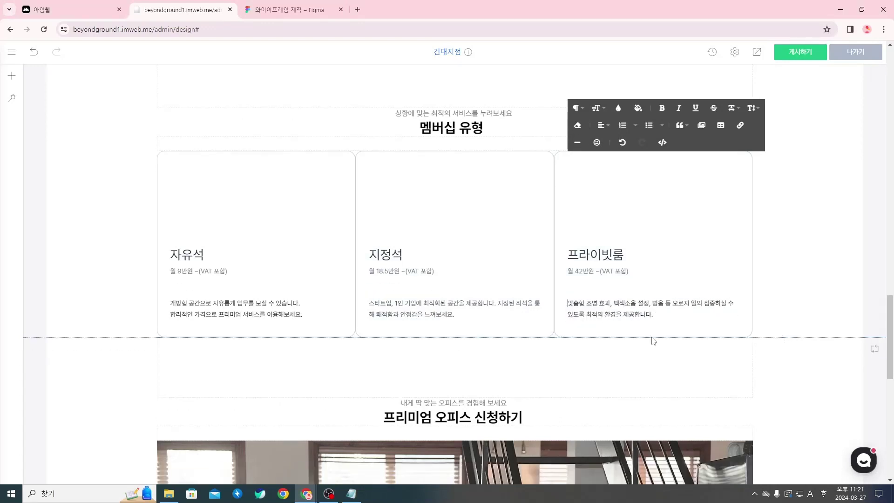
{"action": "key", "text": "alt+Tab"}
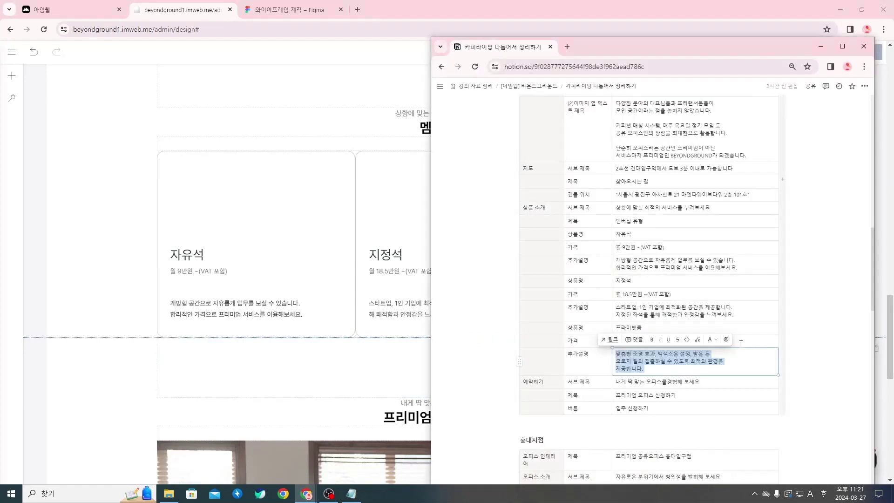
Step: Match the 프라이빗룸 description to the Notion text by adding line breaks before "오로지" and before "최적의 환경을 제공합니다."
{"action": "key", "text": "alt+Tab"}
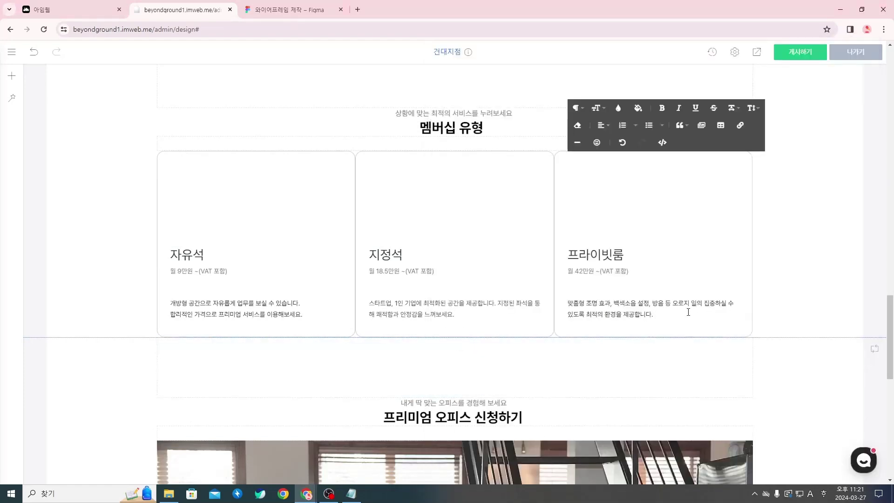
{"action": "key", "text": "alt+Tab"}
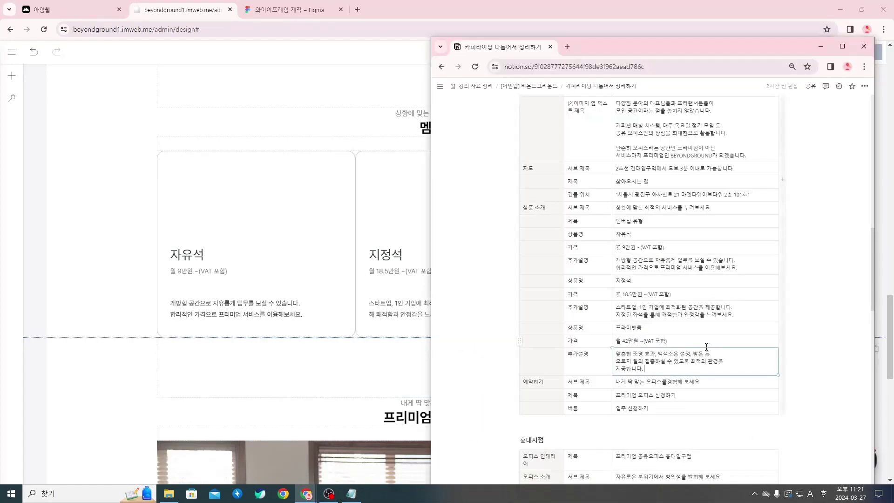
{"action": "key", "text": "alt+Tab"}
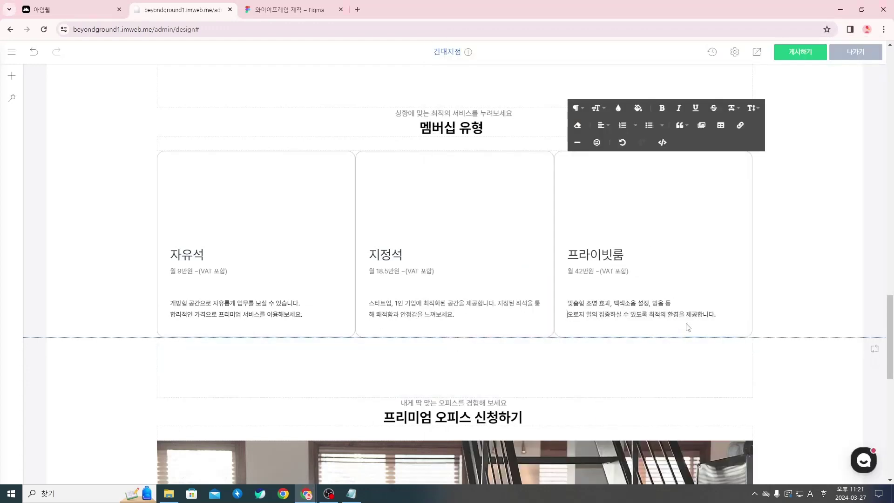
{"action": "key", "text": "alt+Tab"}
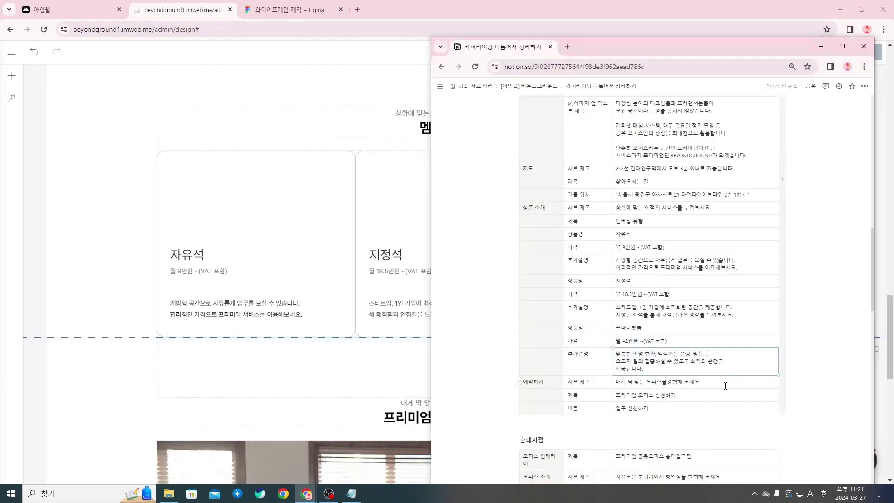
{"action": "key", "text": "alt+Tab"}
{"action": "left_click", "coordinate": [651, 315]}
{"action": "key", "text": "Return"}
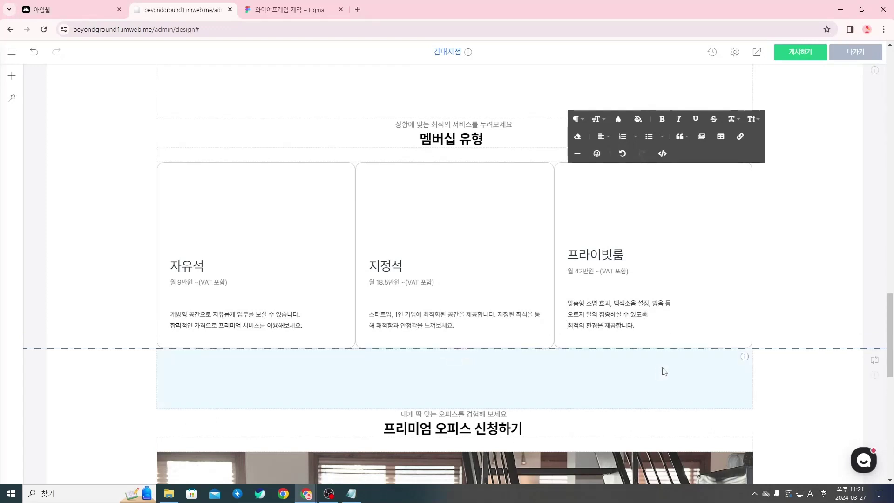
{"action": "left_click", "coordinate": [735, 310]}
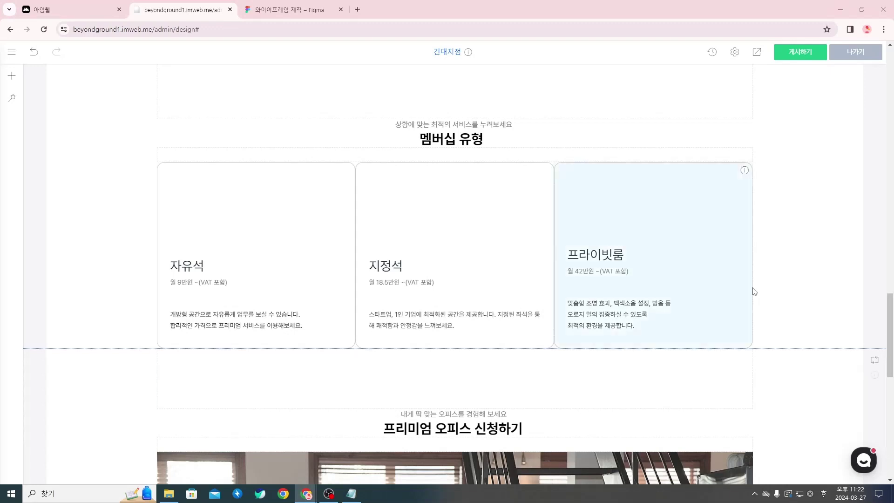
Step: Reduce the 프라이빗룸 card's vertical padding (상하 여백) to line its title and price up with the other two cards
{"action": "right_click", "coordinate": [661, 260]}
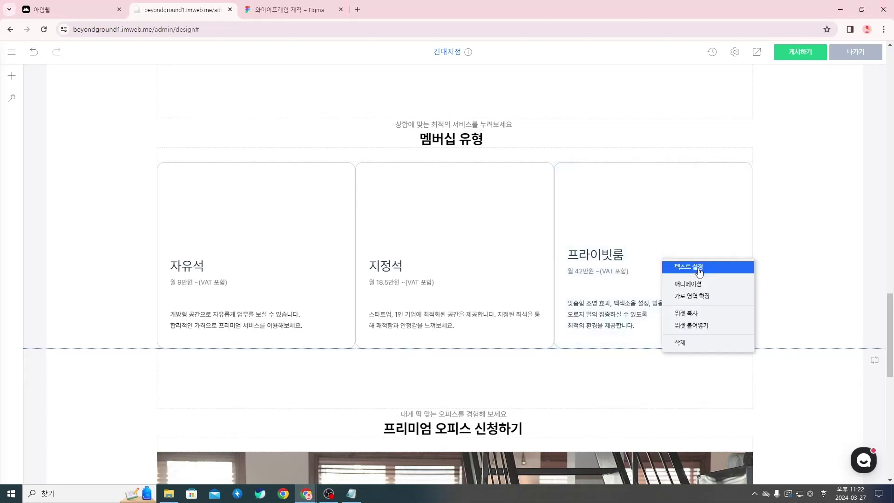
{"action": "left_click", "coordinate": [689, 267]}
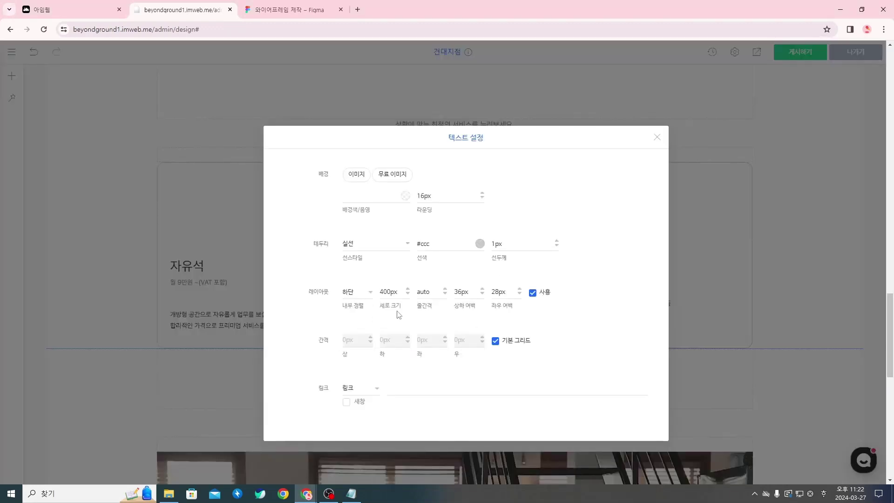
{"action": "left_click", "coordinate": [456, 293]}
{"action": "left_click", "coordinate": [657, 137]}
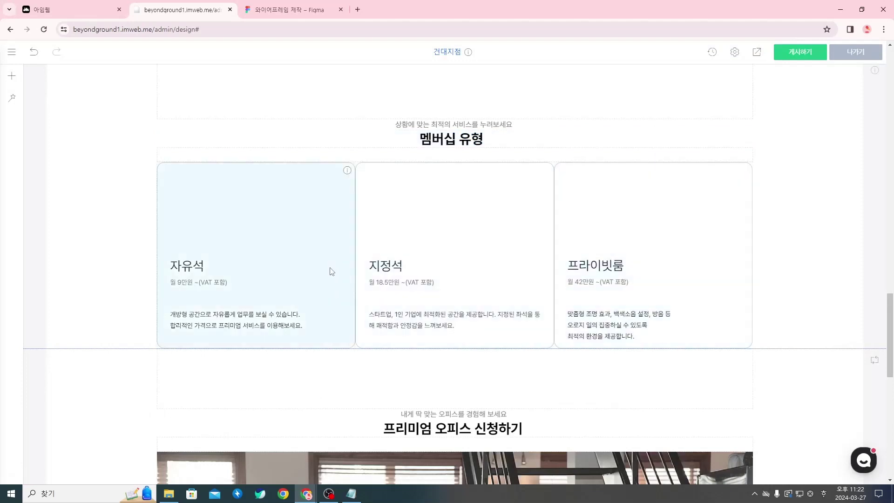
Step: Try to separate the 자유석 and 지정석 cards by inserting a 여백 widget between them and narrowing it
{"action": "scroll", "coordinate": [789, 345], "scroll_direction": "down", "scroll_amount": 1}
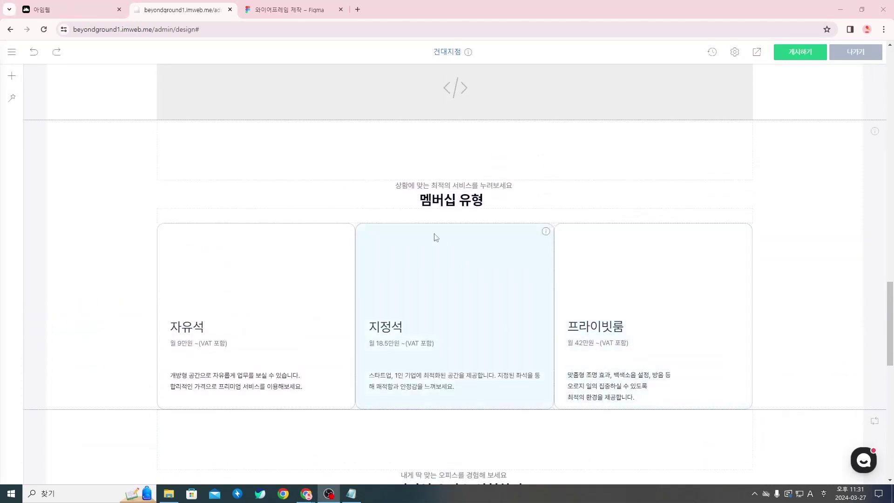
{"action": "left_click", "coordinate": [456, 224]}
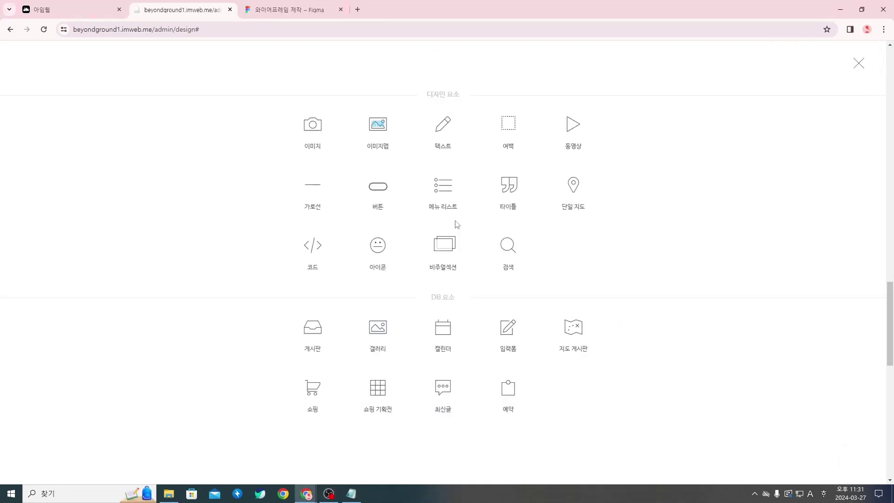
{"action": "left_click", "coordinate": [491, 288]}
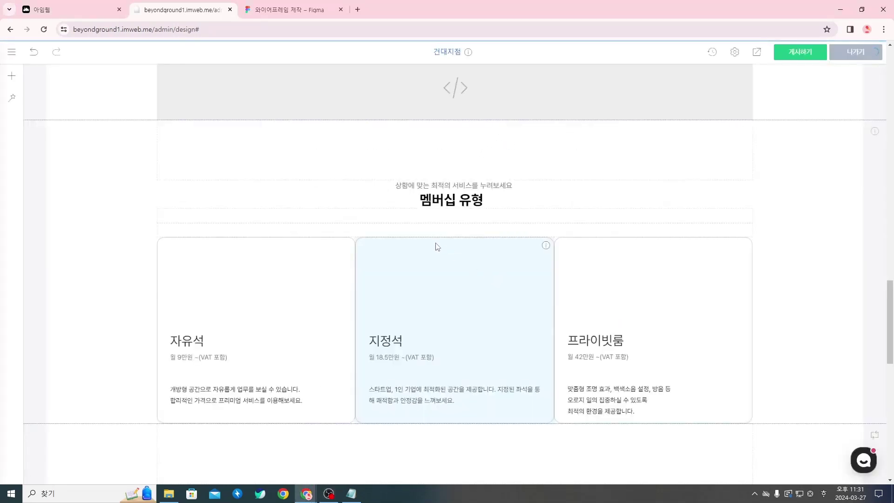
{"action": "left_click_drag", "start_coordinate": [429, 230], "coordinate": [350, 286]}
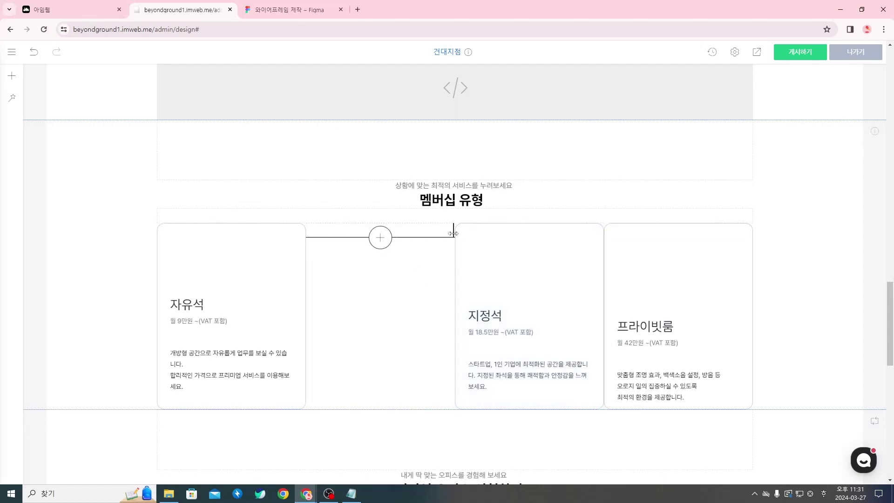
{"action": "left_click_drag", "start_coordinate": [453, 233], "coordinate": [353, 244]}
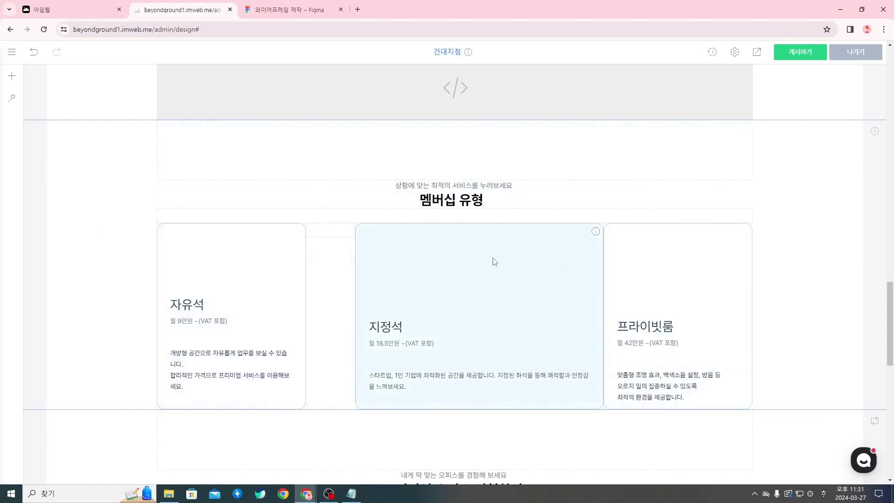
Step: Undo the narrowing and the insertion of the 여백 widget between the 자유석 and 지정석 cards
{"action": "right_click", "coordinate": [322, 233]}
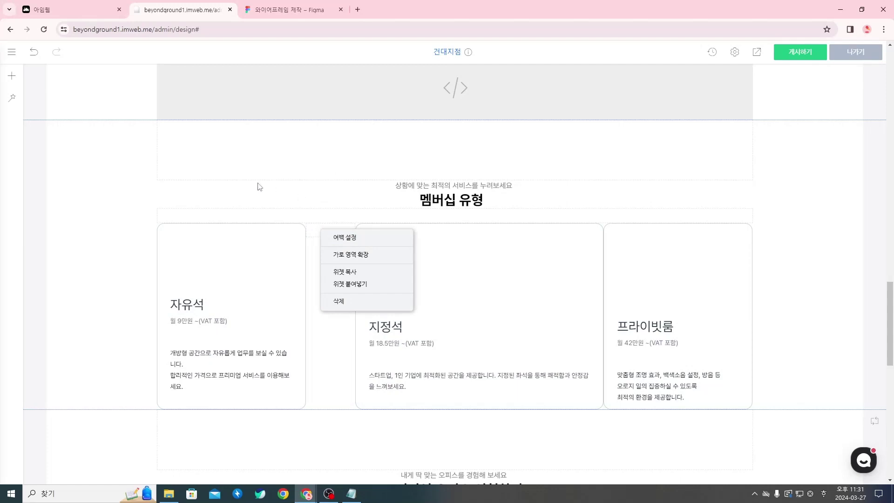
{"action": "left_click", "coordinate": [35, 53]}
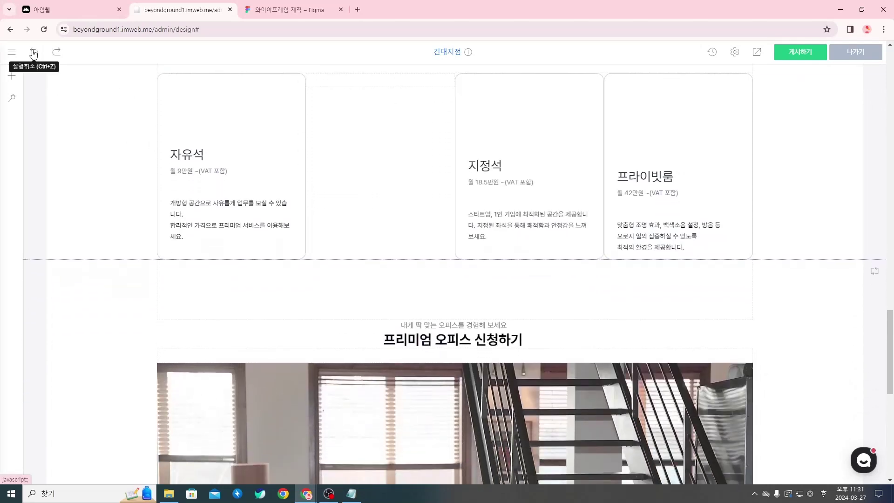
{"action": "left_click", "coordinate": [34, 53]}
{"action": "scroll", "coordinate": [433, 306], "scroll_direction": "up", "scroll_amount": 4}
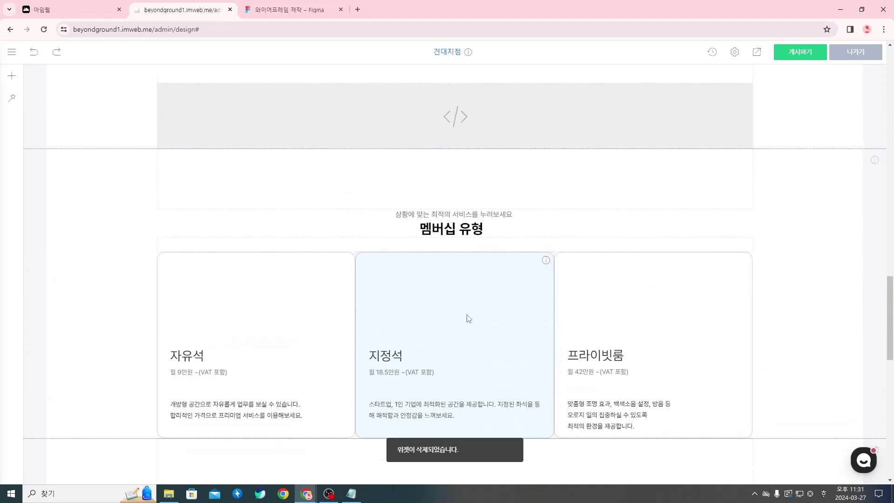
{"action": "scroll", "coordinate": [461, 340], "scroll_direction": "up", "scroll_amount": 1}
{"action": "scroll", "coordinate": [327, 284], "scroll_direction": "down", "scroll_amount": 2}
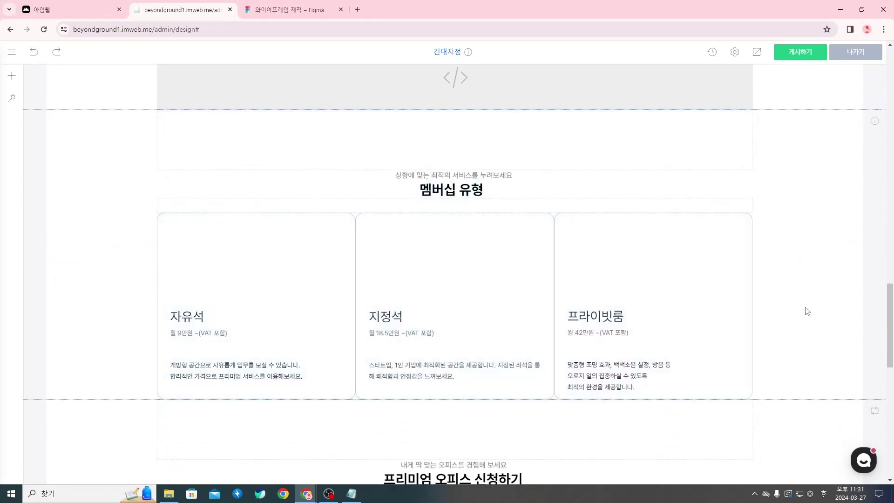
Step: Increase the horizontal grid spacing (그리드 좌우 간격) in the 멤버십 유형 section settings to separate the three cards, leaving 기본 그리드 간격 off
{"action": "left_click", "coordinate": [736, 51]}
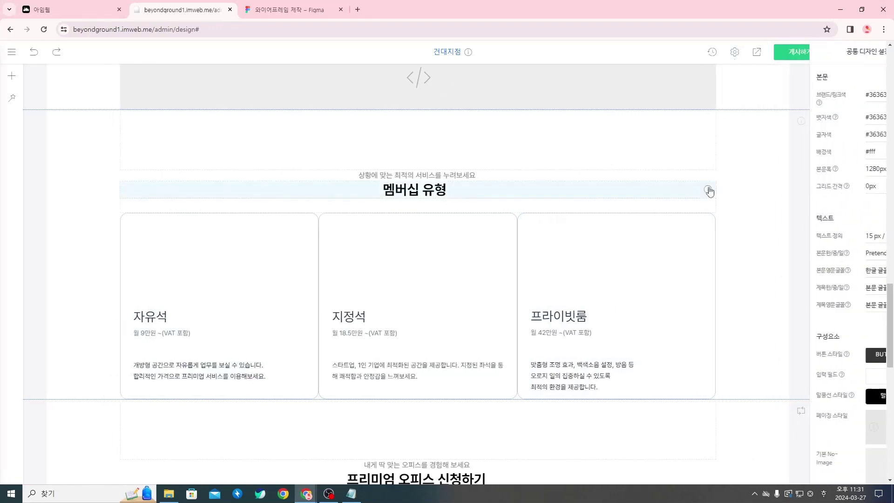
{"action": "left_click", "coordinate": [707, 190]}
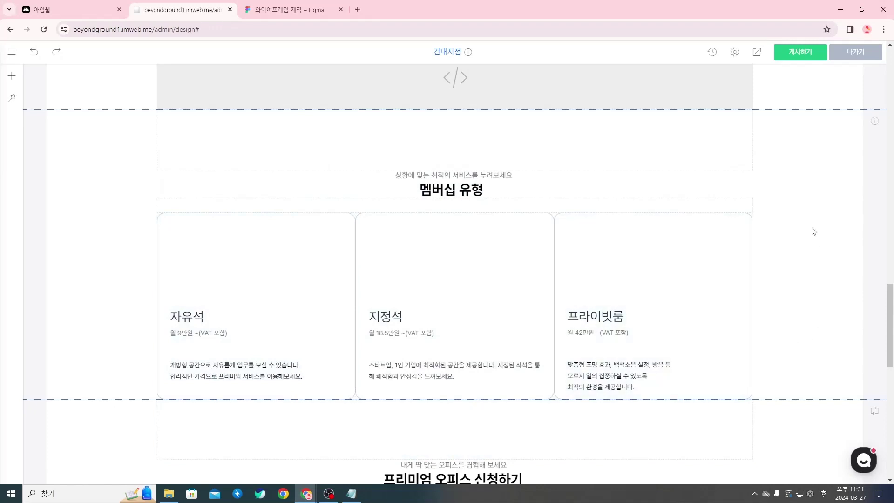
{"action": "right_click", "coordinate": [807, 237]}
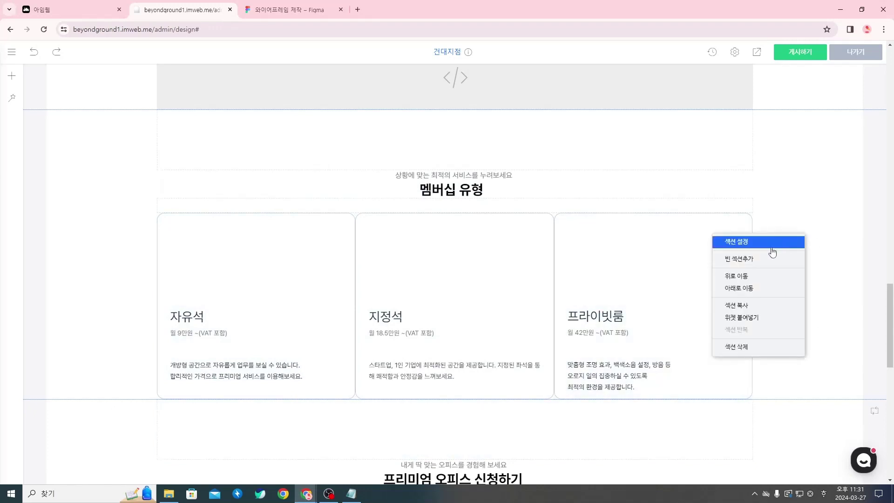
{"action": "left_click", "coordinate": [760, 245]}
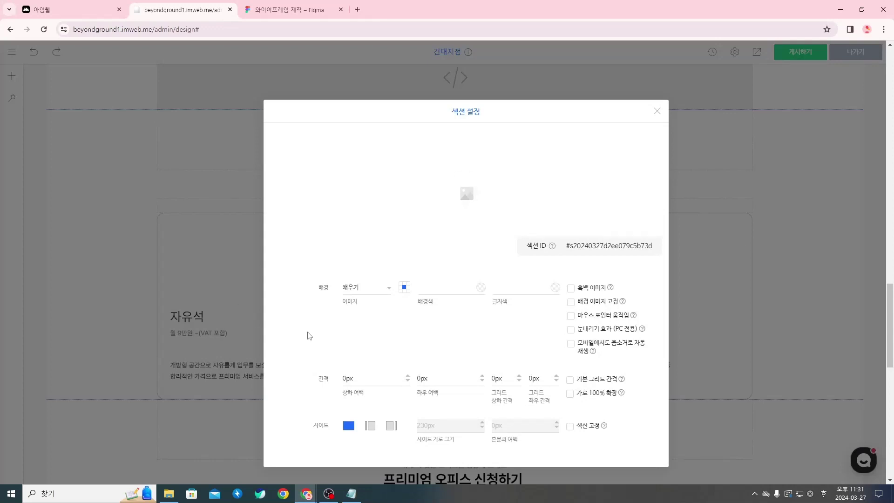
{"action": "left_click", "coordinate": [569, 380]}
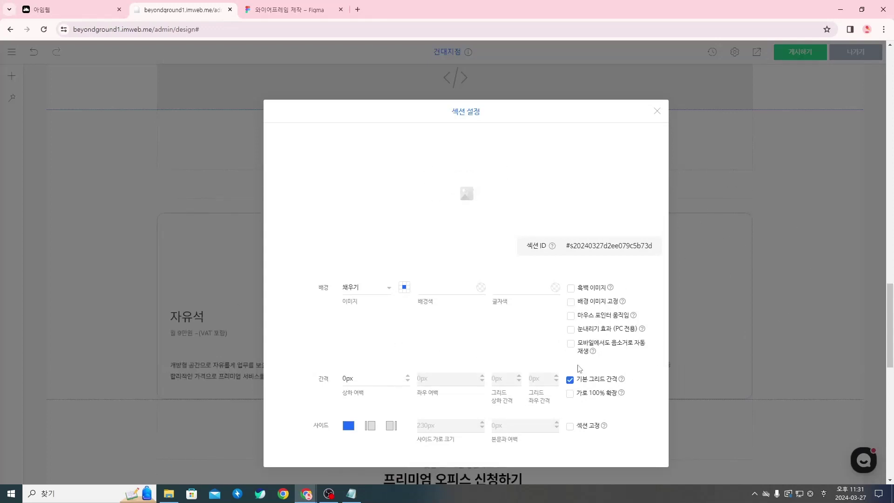
{"action": "left_click", "coordinate": [570, 380]}
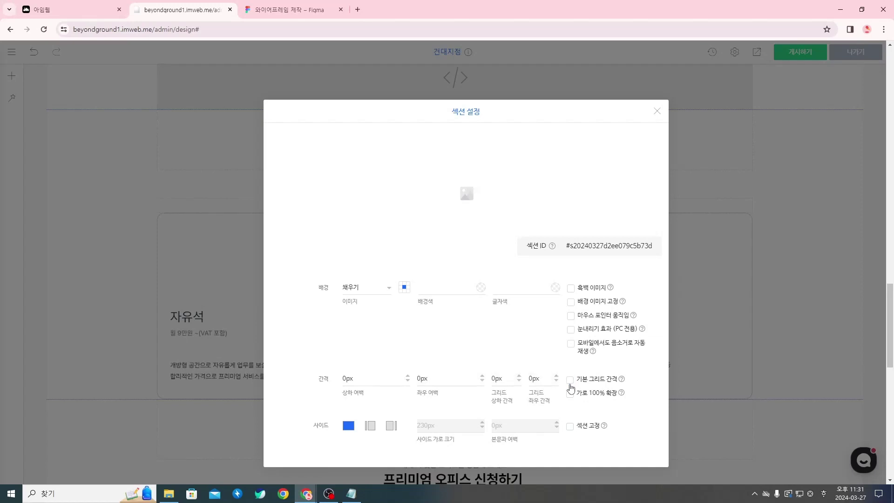
{"action": "left_click", "coordinate": [418, 379]}
{"action": "left_click", "coordinate": [531, 380]}
{"action": "left_click", "coordinate": [657, 111]}
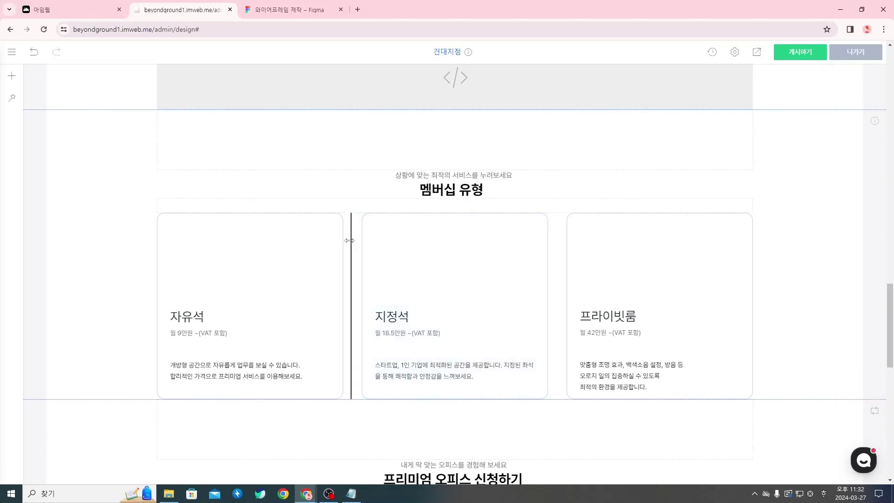
{"action": "scroll", "coordinate": [629, 388], "scroll_direction": "down", "scroll_amount": 1}
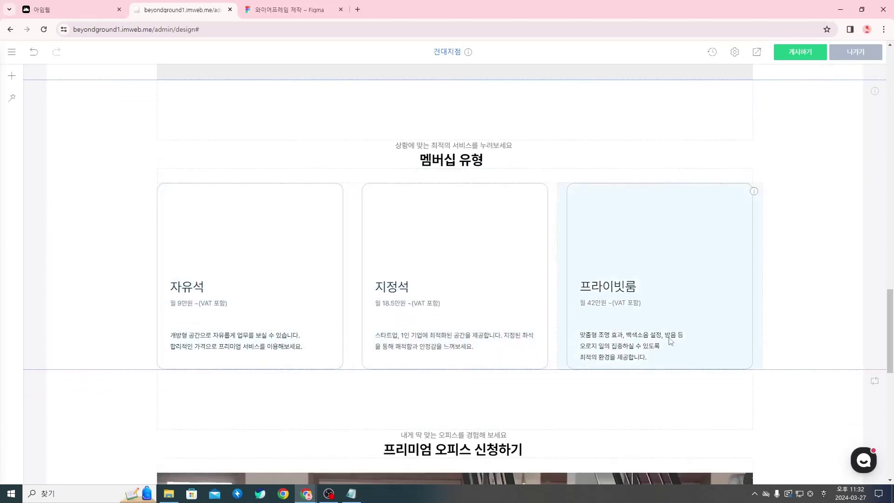
{"action": "scroll", "coordinate": [659, 344], "scroll_direction": "up", "scroll_amount": 1}
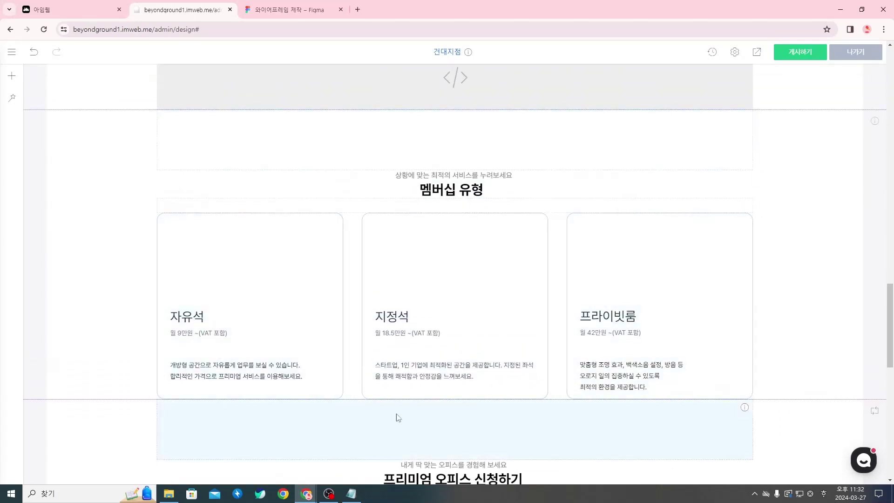
{"action": "scroll", "coordinate": [578, 401], "scroll_direction": "up", "scroll_amount": 1}
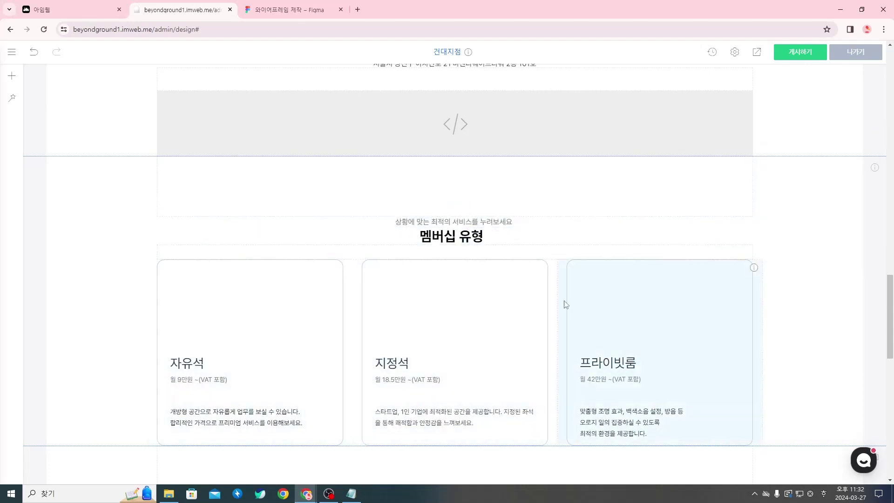
Step: Replace the staircase photo under 프리미엄 오피스 신청하기 by uploading Rectangle 81 (1) from the 건대지점 folder as its 기본 이미지
{"action": "scroll", "coordinate": [565, 305], "scroll_direction": "down", "scroll_amount": 1}
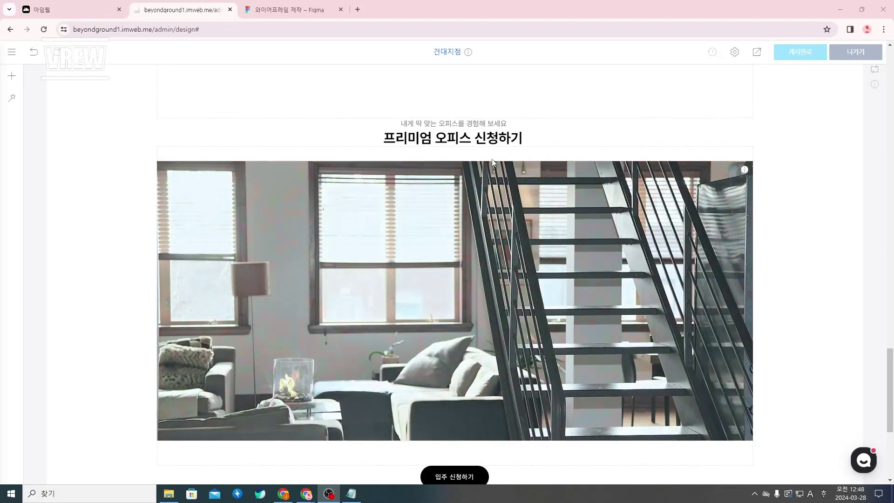
{"action": "scroll", "coordinate": [520, 360], "scroll_direction": "down", "scroll_amount": 3}
{"action": "scroll", "coordinate": [521, 360], "scroll_direction": "up", "scroll_amount": 2}
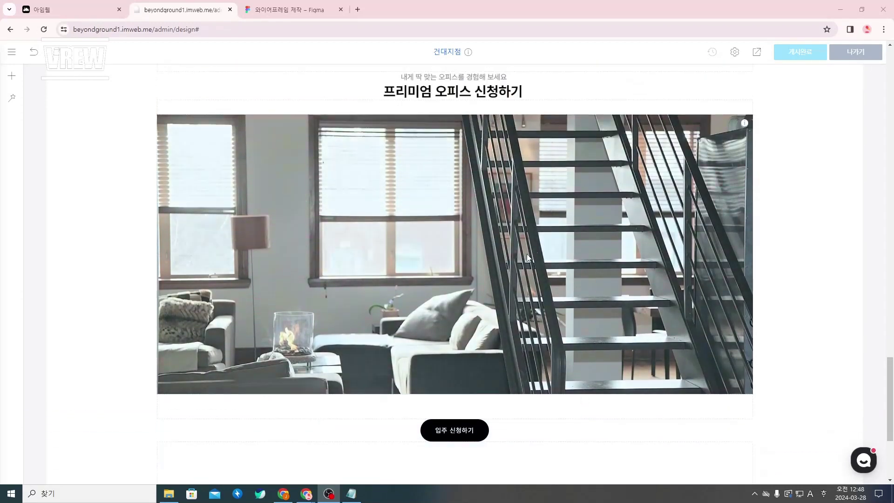
{"action": "right_click", "coordinate": [528, 256]}
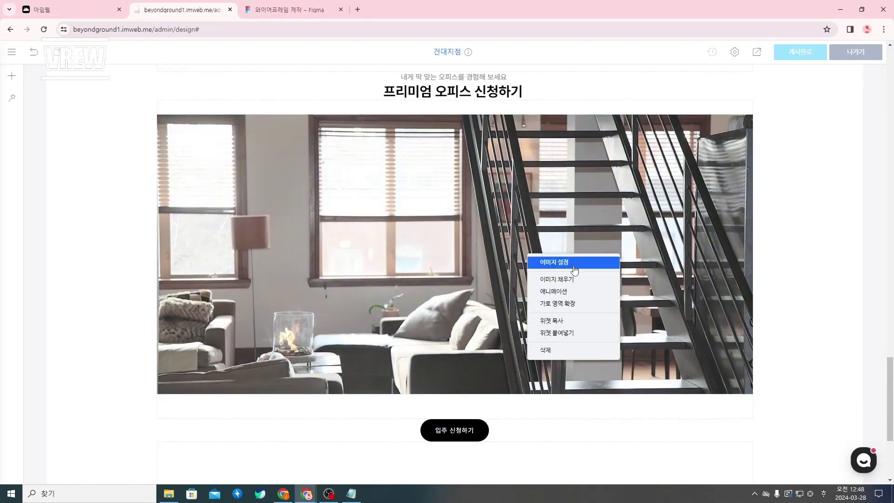
{"action": "left_click", "coordinate": [576, 266]}
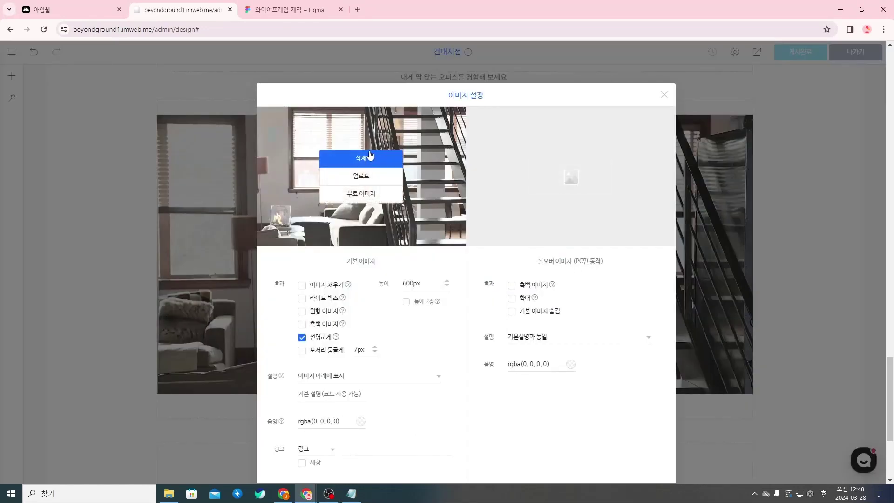
{"action": "left_click", "coordinate": [364, 178]}
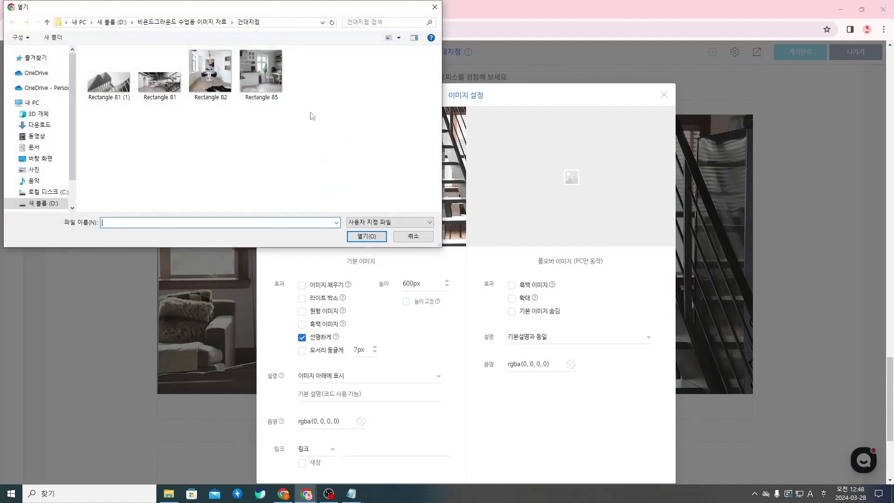
{"action": "left_click", "coordinate": [100, 92]}
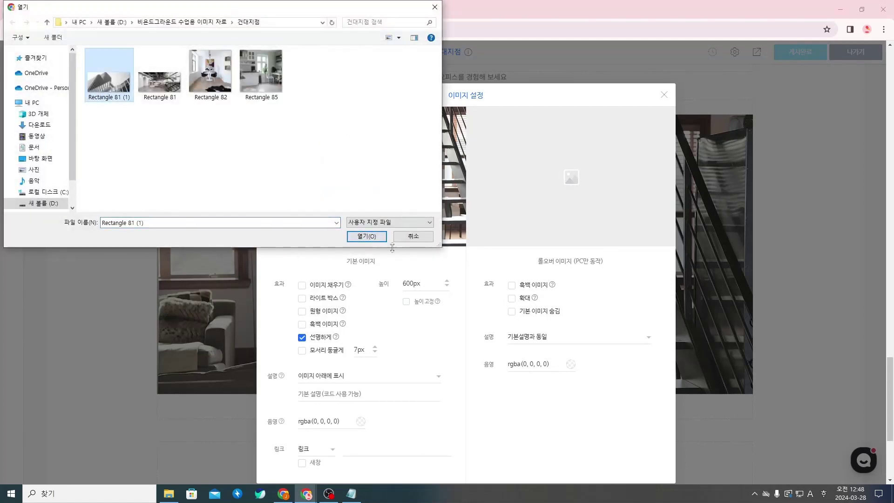
{"action": "left_click", "coordinate": [368, 237]}
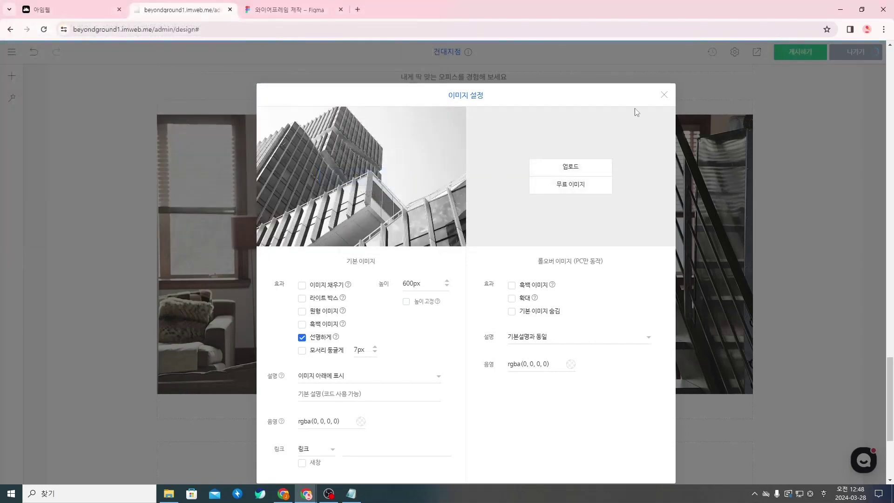
Step: Close the image settings and publish the updated 건대지점 page
{"action": "left_click", "coordinate": [664, 96]}
{"action": "scroll", "coordinate": [652, 210], "scroll_direction": "up", "scroll_amount": 1}
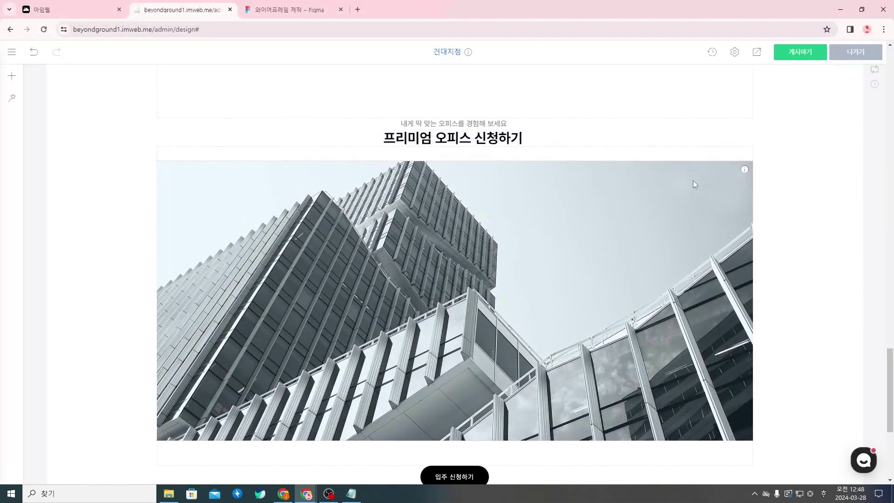
{"action": "left_click", "coordinate": [792, 55]}
{"action": "left_click", "coordinate": [502, 154]}
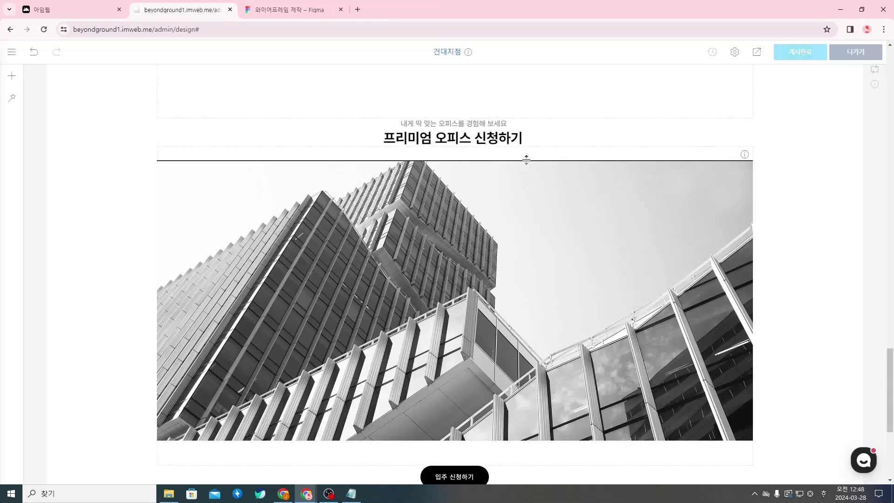
{"action": "scroll", "coordinate": [526, 159], "scroll_direction": "up", "scroll_amount": 15}
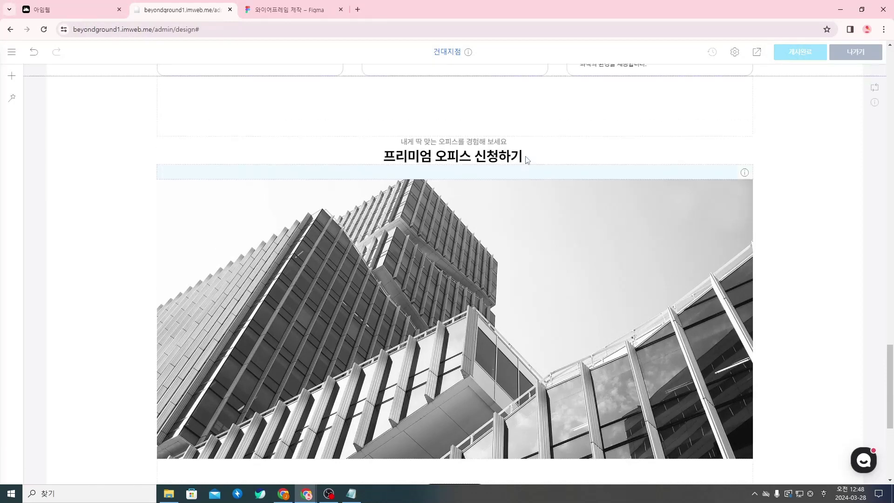
{"action": "scroll", "coordinate": [548, 218], "scroll_direction": "up", "scroll_amount": 15}
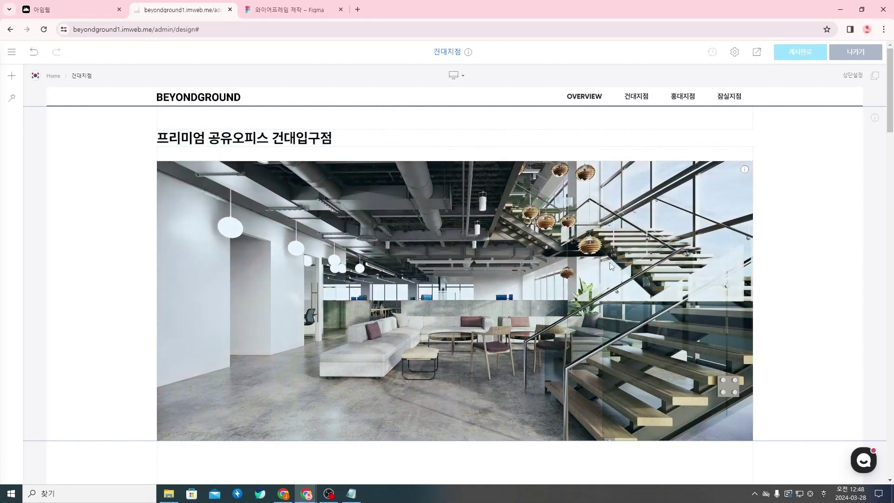
Step: Delete the existing 홍대지점 and 잠실지점 pages from the site's 상단 메뉴
{"action": "left_click", "coordinate": [13, 55]}
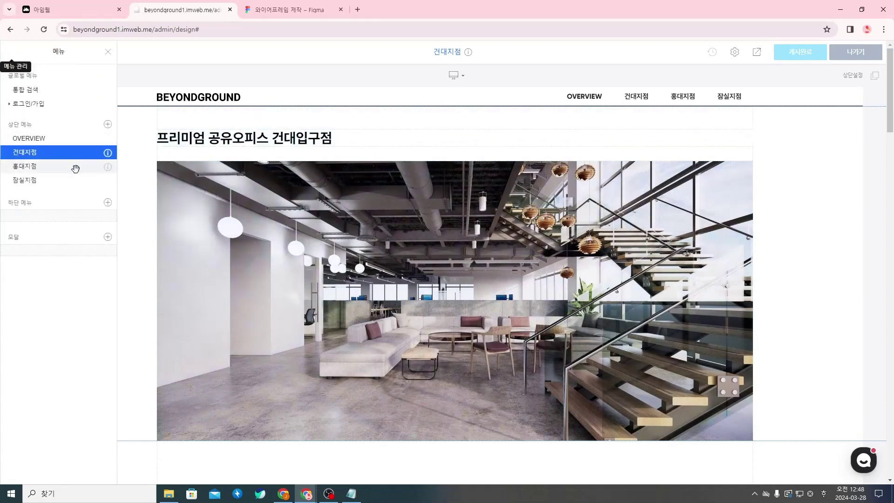
{"action": "right_click", "coordinate": [43, 168]}
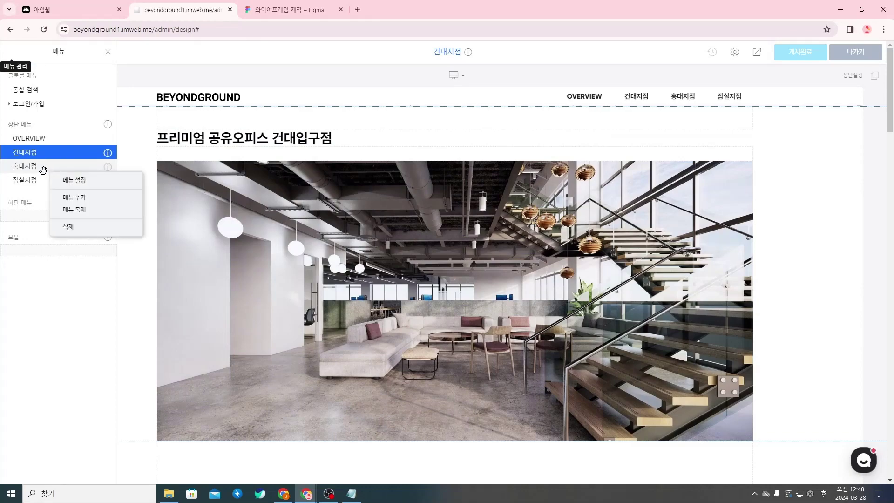
{"action": "left_click", "coordinate": [73, 229]}
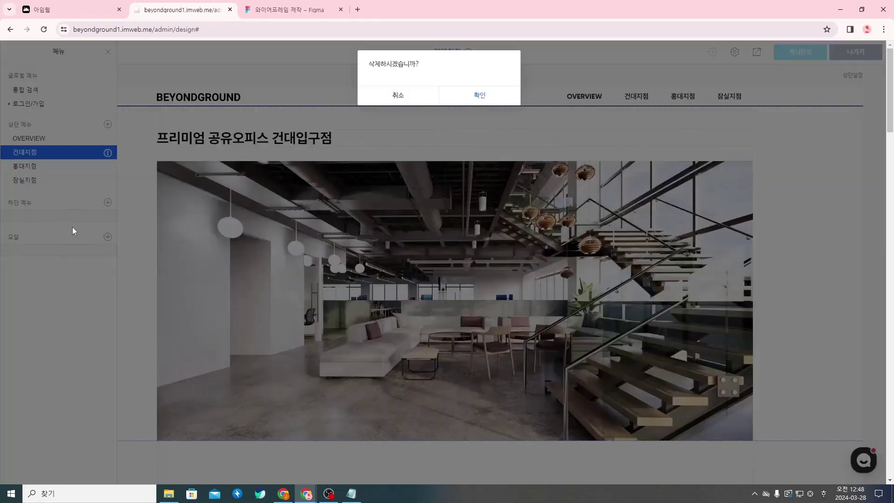
{"action": "left_click", "coordinate": [465, 99]}
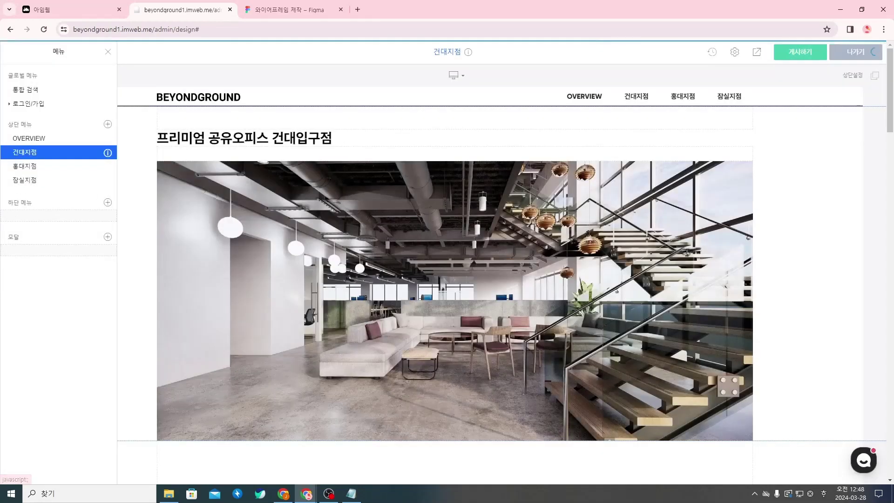
{"action": "right_click", "coordinate": [48, 167]}
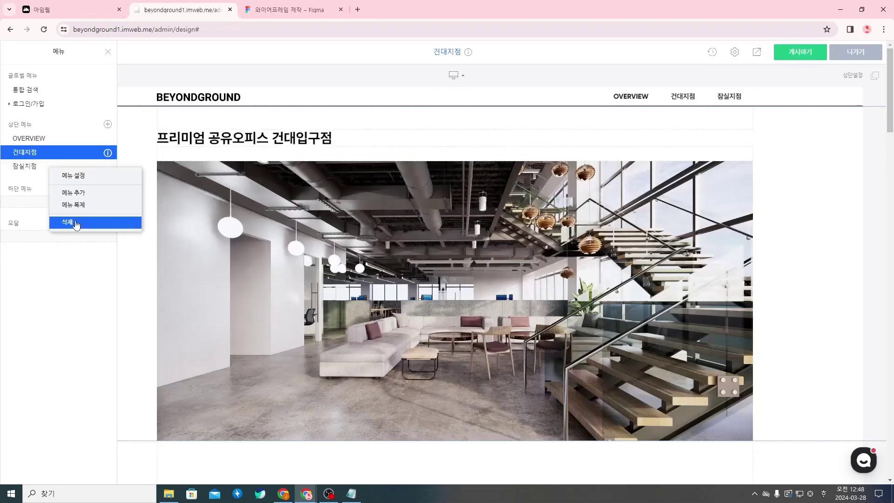
{"action": "left_click", "coordinate": [69, 222]}
{"action": "left_click", "coordinate": [480, 96]}
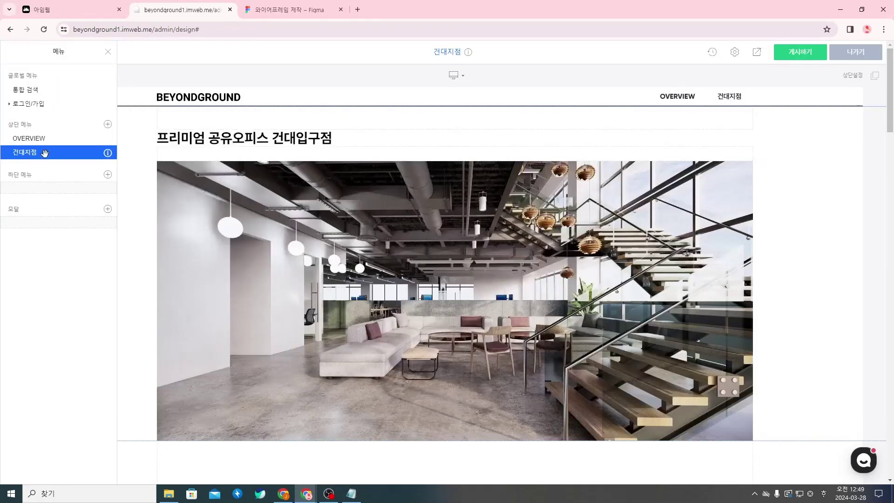
Step: Duplicate the 건대지점 menu page and name the copy 홍대지점
{"action": "right_click", "coordinate": [52, 152]}
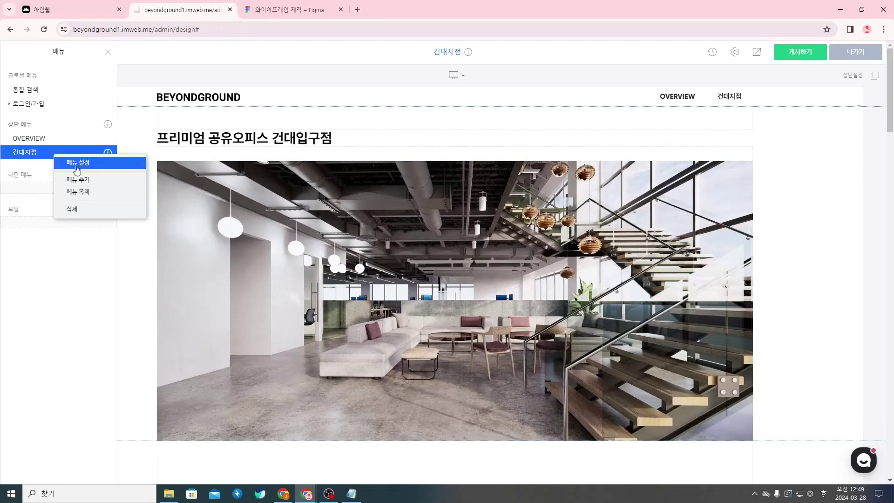
{"action": "left_click", "coordinate": [94, 193]}
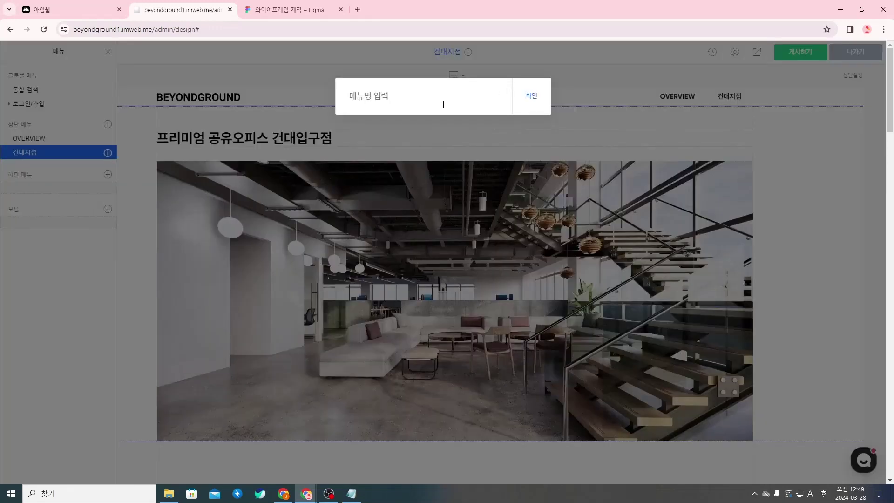
{"action": "key", "text": "Hangul"}
{"action": "type", "text": "ㅎ홍대지제"}
{"action": "key", "text": "Return"}
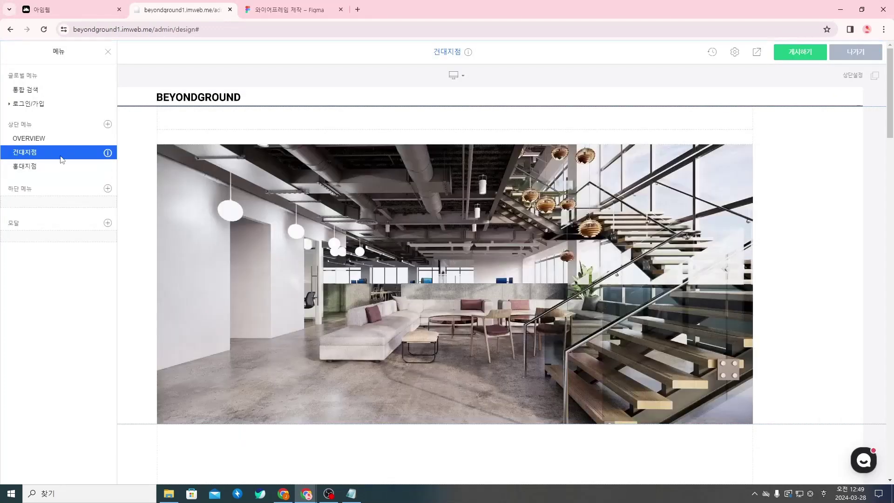
Step: Duplicate the 건대지점 menu page as 잠실지점 and reorder the menu so 홍대지점 sits directly below 건대지점
{"action": "right_click", "coordinate": [59, 157]}
{"action": "left_click", "coordinate": [97, 195]}
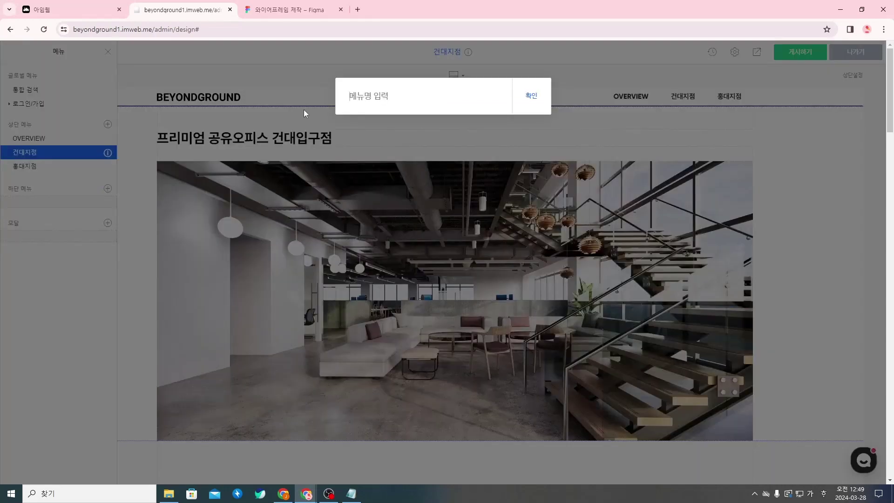
{"action": "type", "text": "잠실지점"}
{"action": "key", "text": "Return"}
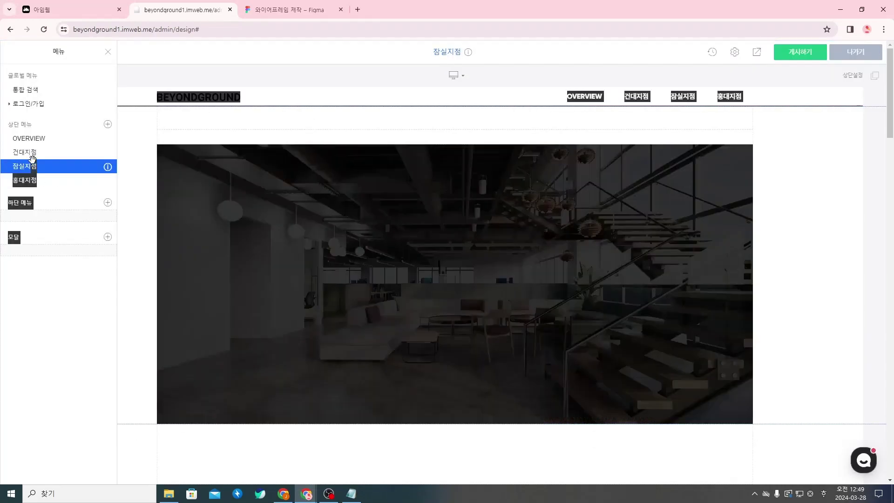
{"action": "left_click", "coordinate": [31, 183]}
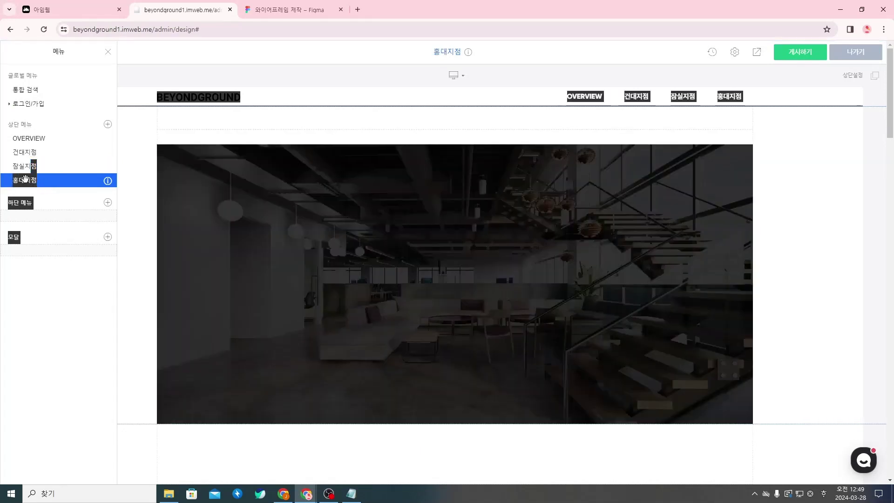
{"action": "left_click_drag", "start_coordinate": [33, 184], "coordinate": [26, 158]}
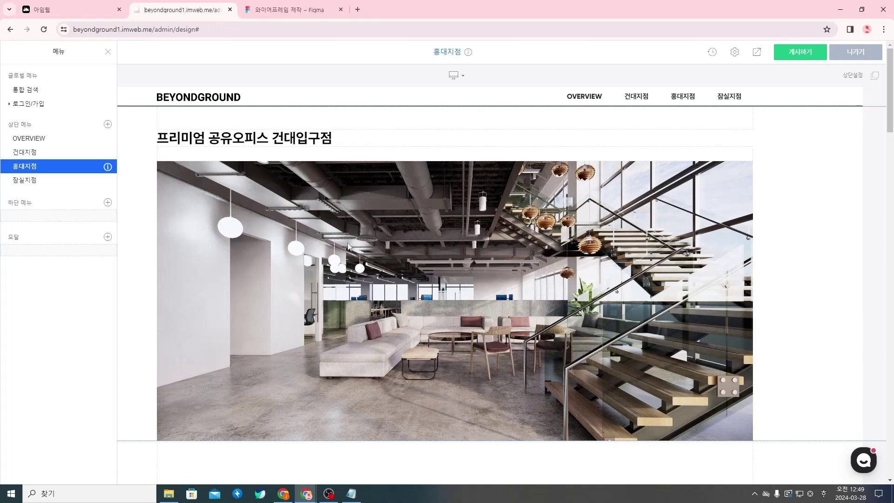
Step: Switch to the Notion copywriting page and review the 홍대지점 section's titles, descriptions and location text
{"action": "scroll", "coordinate": [349, 246], "scroll_direction": "down", "scroll_amount": 2}
{"action": "scroll", "coordinate": [314, 449], "scroll_direction": "up", "scroll_amount": 1}
{"action": "mouse_move", "coordinate": [306, 493]}
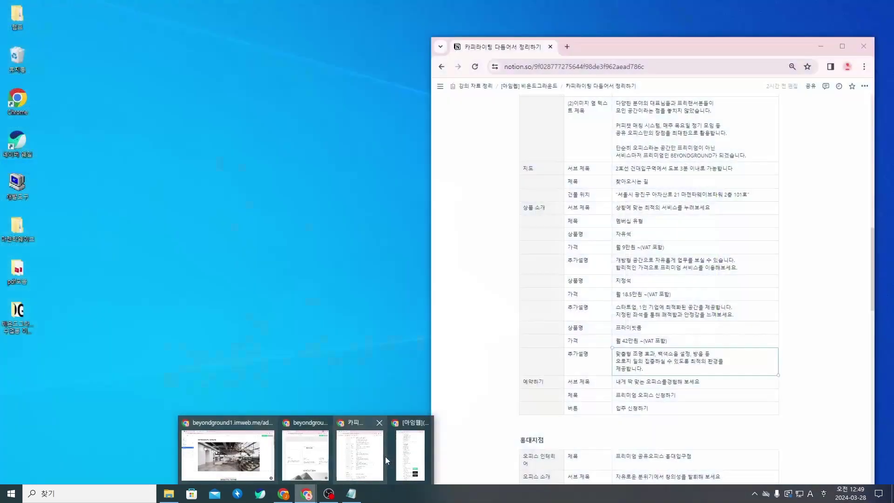
{"action": "left_click", "coordinate": [382, 456]}
{"action": "scroll", "coordinate": [663, 298], "scroll_direction": "down", "scroll_amount": 2}
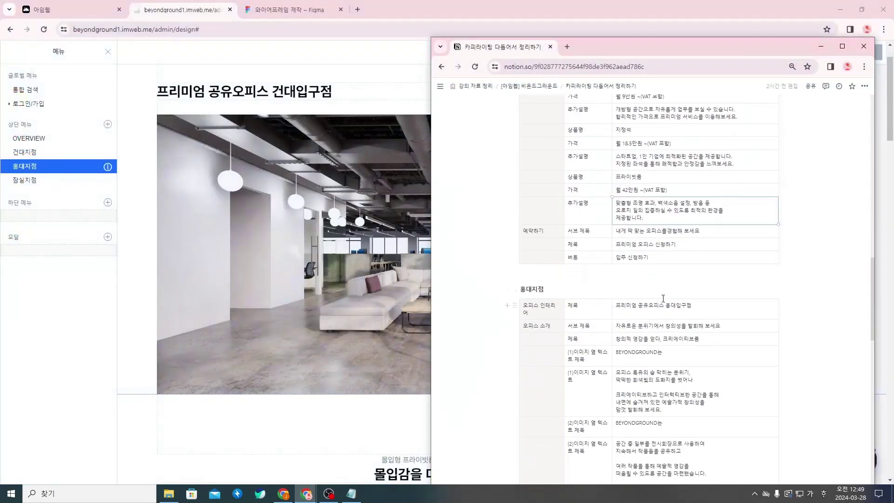
{"action": "scroll", "coordinate": [663, 298], "scroll_direction": "down", "scroll_amount": 3}
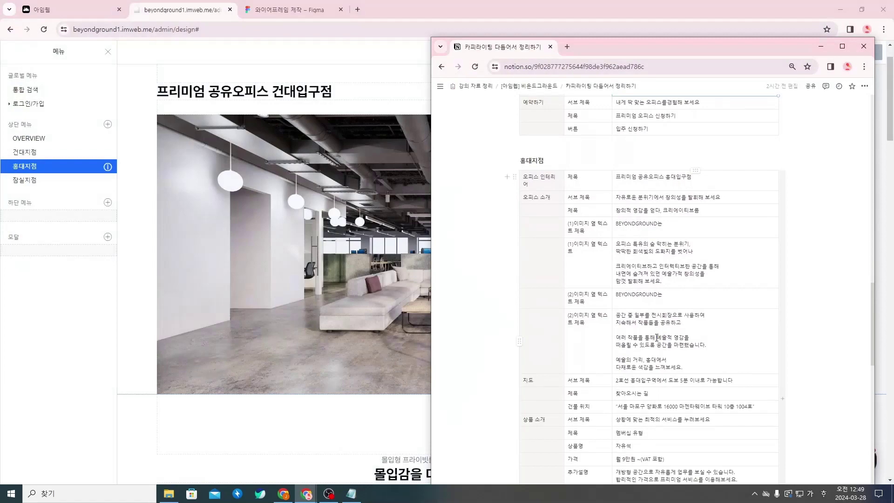
{"action": "left_click", "coordinate": [306, 492]}
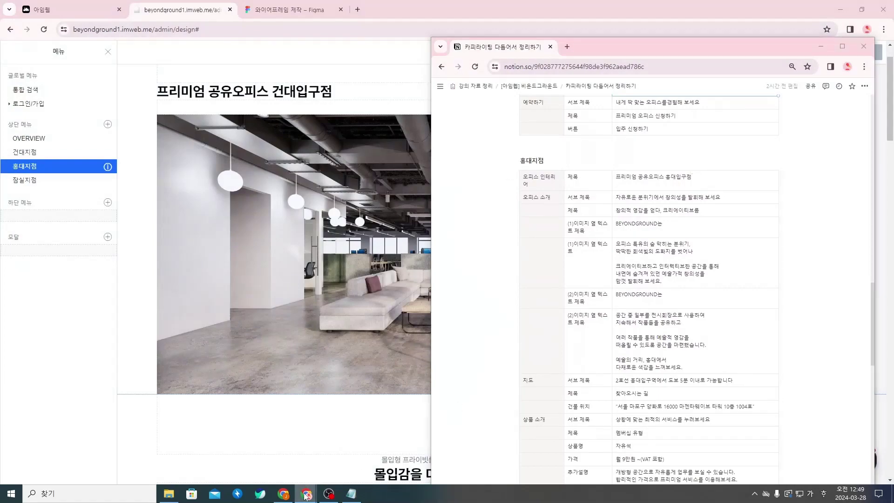